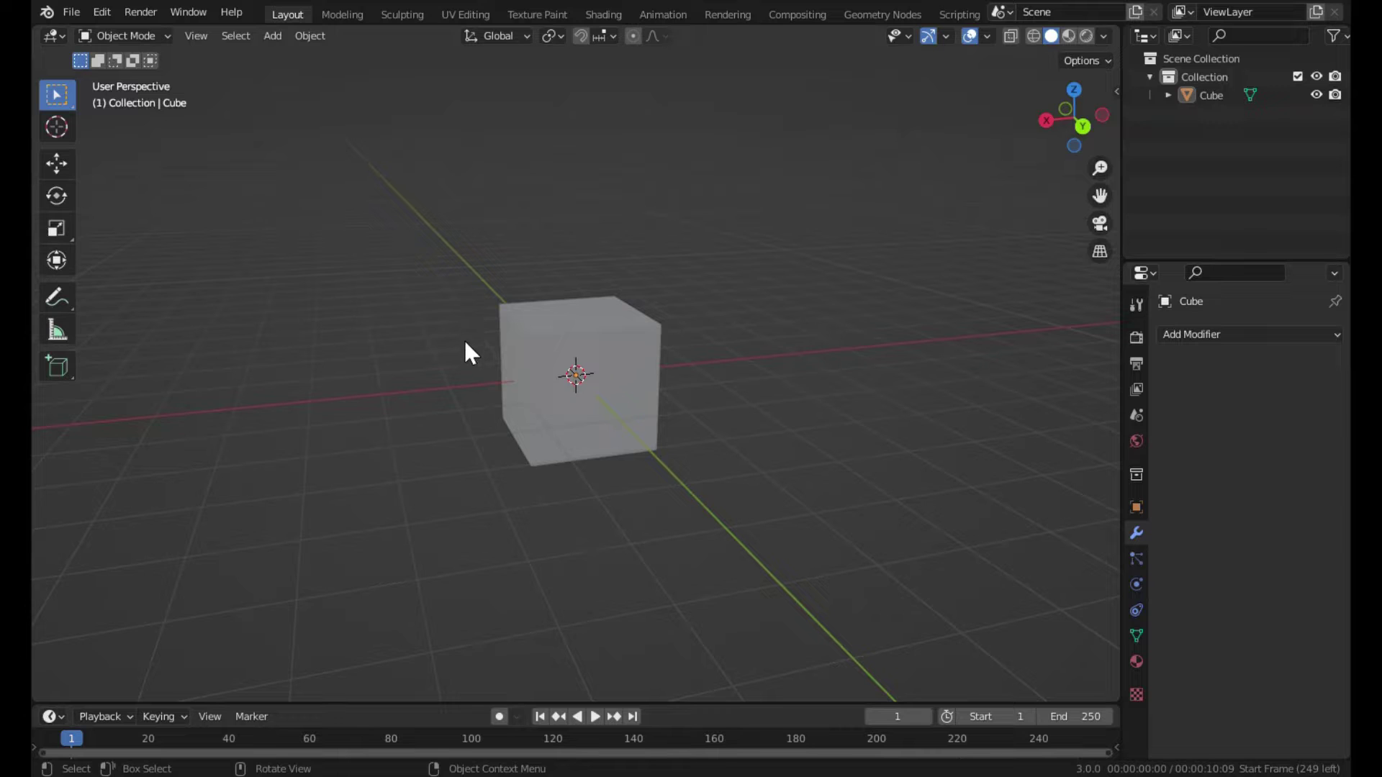
# Select the default cube and put it in Edit Mode with all faces selected.
pyautogui.moveTo(604, 340)
pyautogui.mouseDown(button='middle')
pyautogui.moveTo(492, 385)
pyautogui.moveTo(708, 298)
pyautogui.mouseUp(button='middle')
pyautogui.click(551, 370)
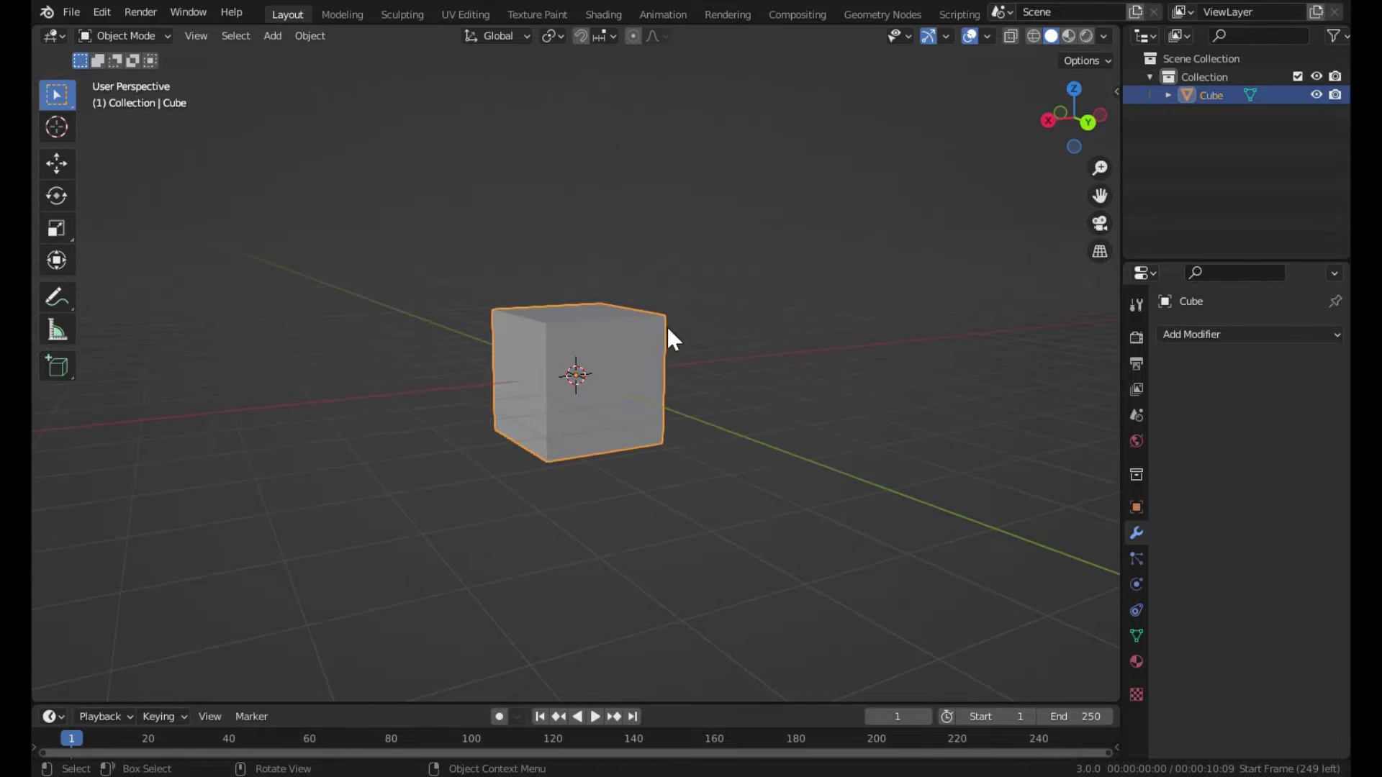
pyautogui.press('Tab')
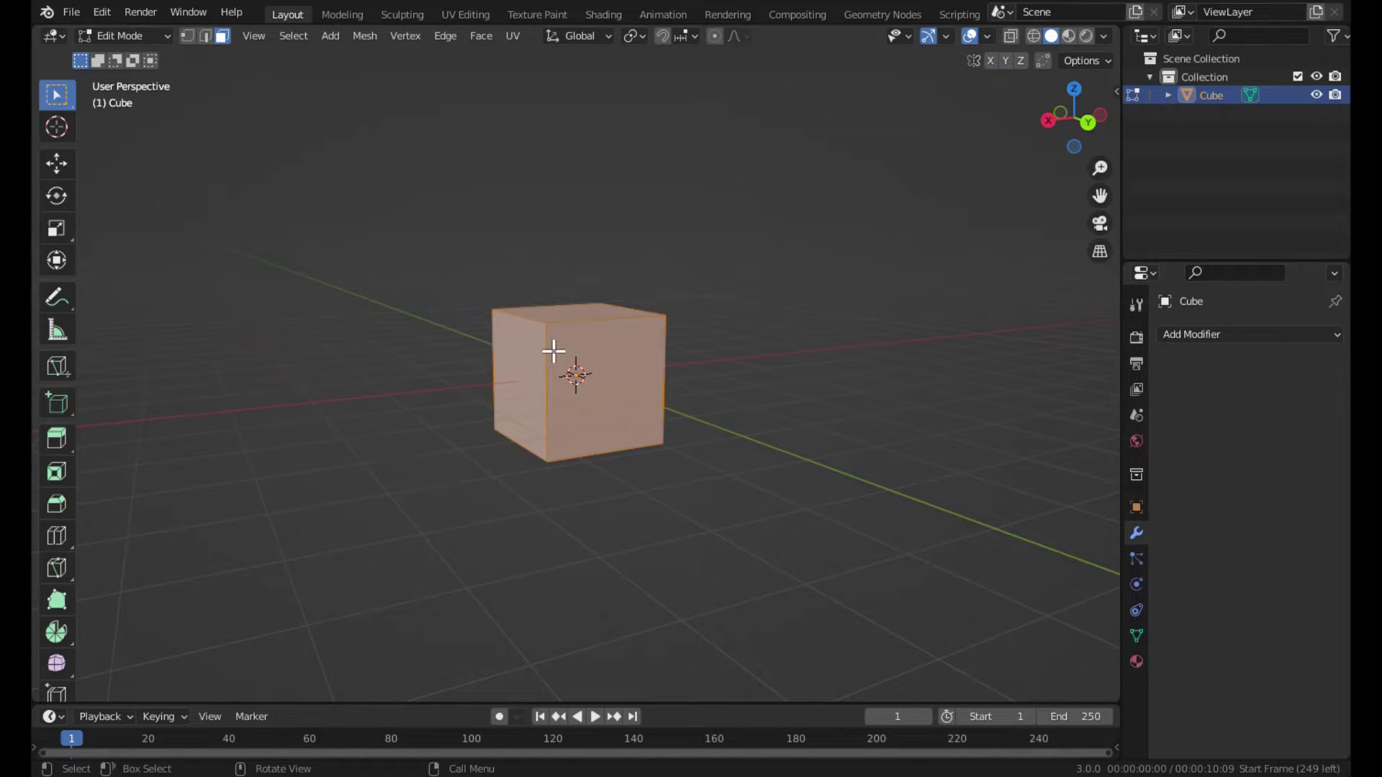
# Extrude the cube's front face and stretch it along Y into a longer box.
pyautogui.press('KP_1')
pyautogui.moveTo(553, 351)
pyautogui.mouseDown(button='middle')
pyautogui.moveTo(802, 441)
pyautogui.moveTo(671, 463)
pyautogui.mouseUp(button='middle')
pyautogui.click(556, 401)
pyautogui.press('e')
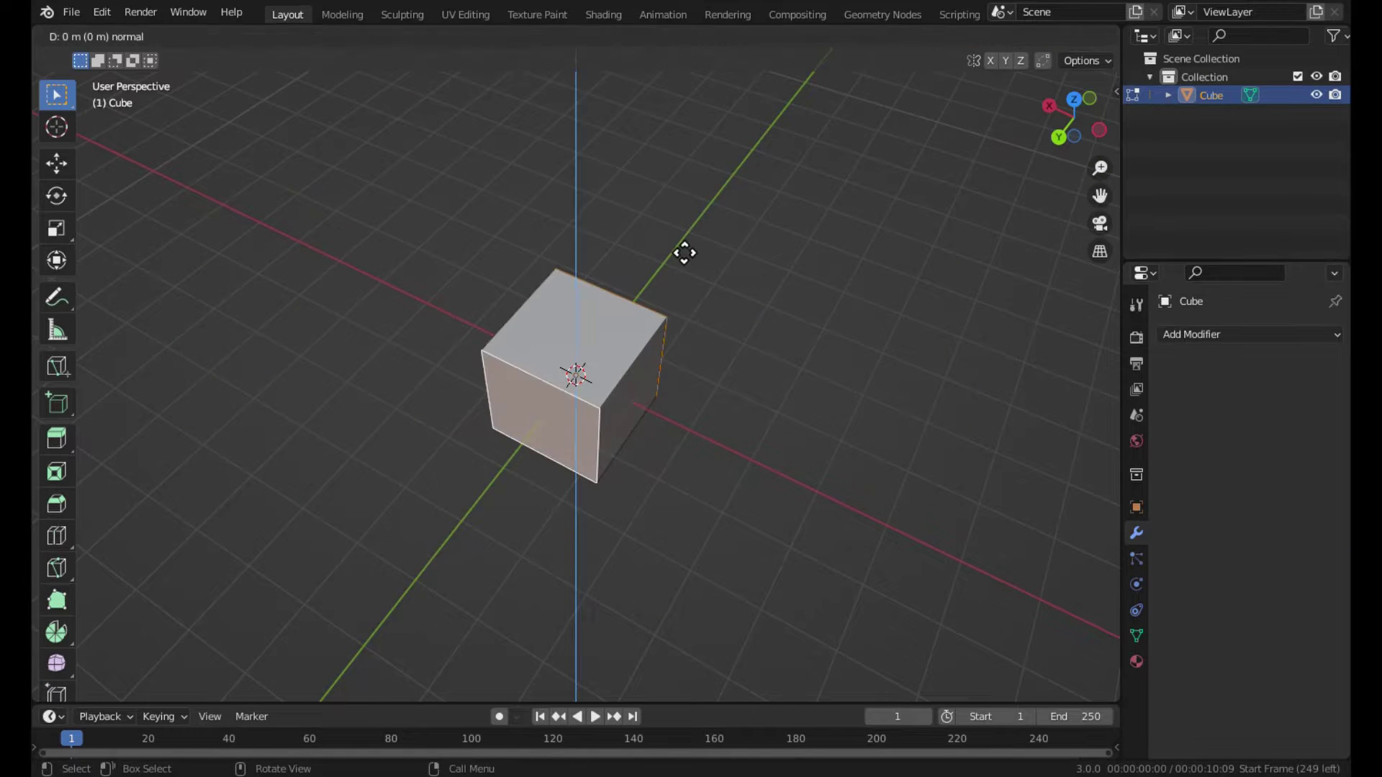
pyautogui.press('s')
pyautogui.press('y')
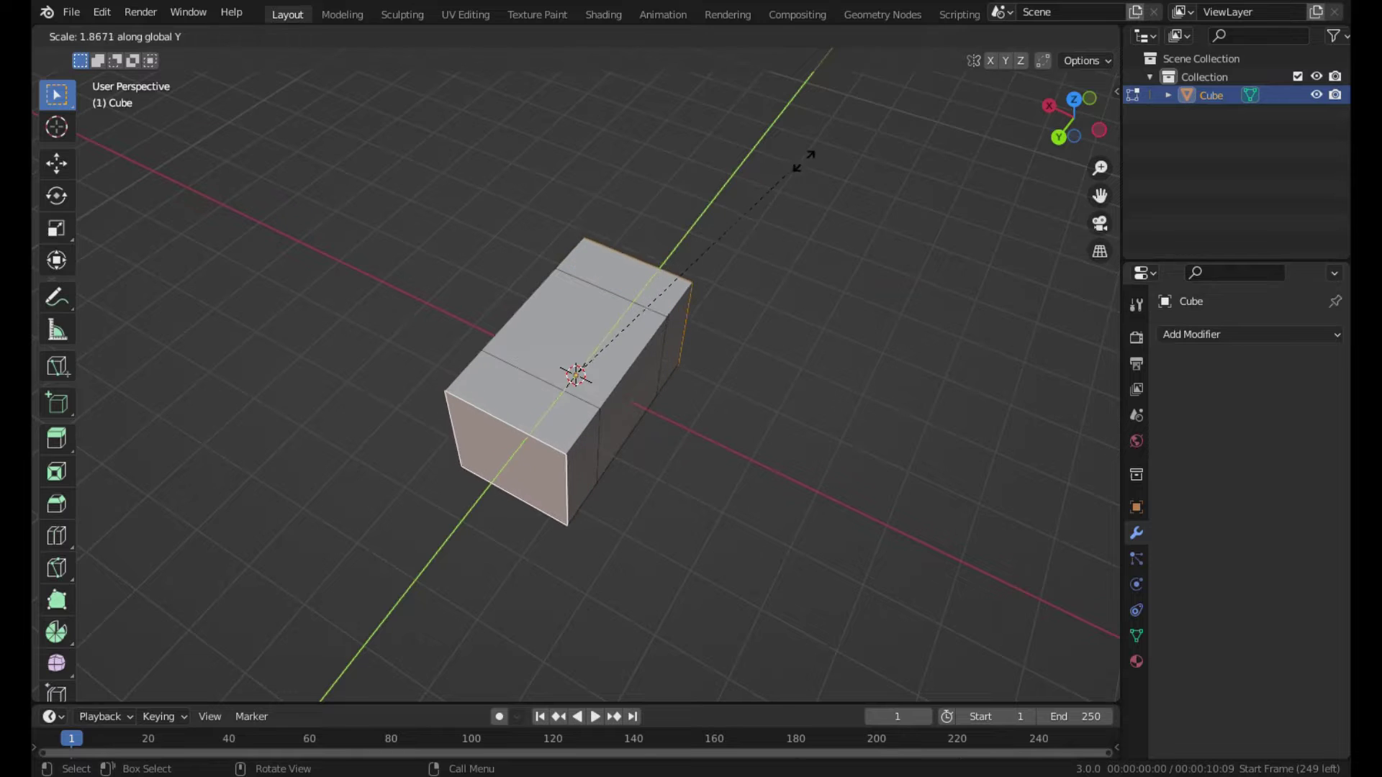
pyautogui.click(928, 651)
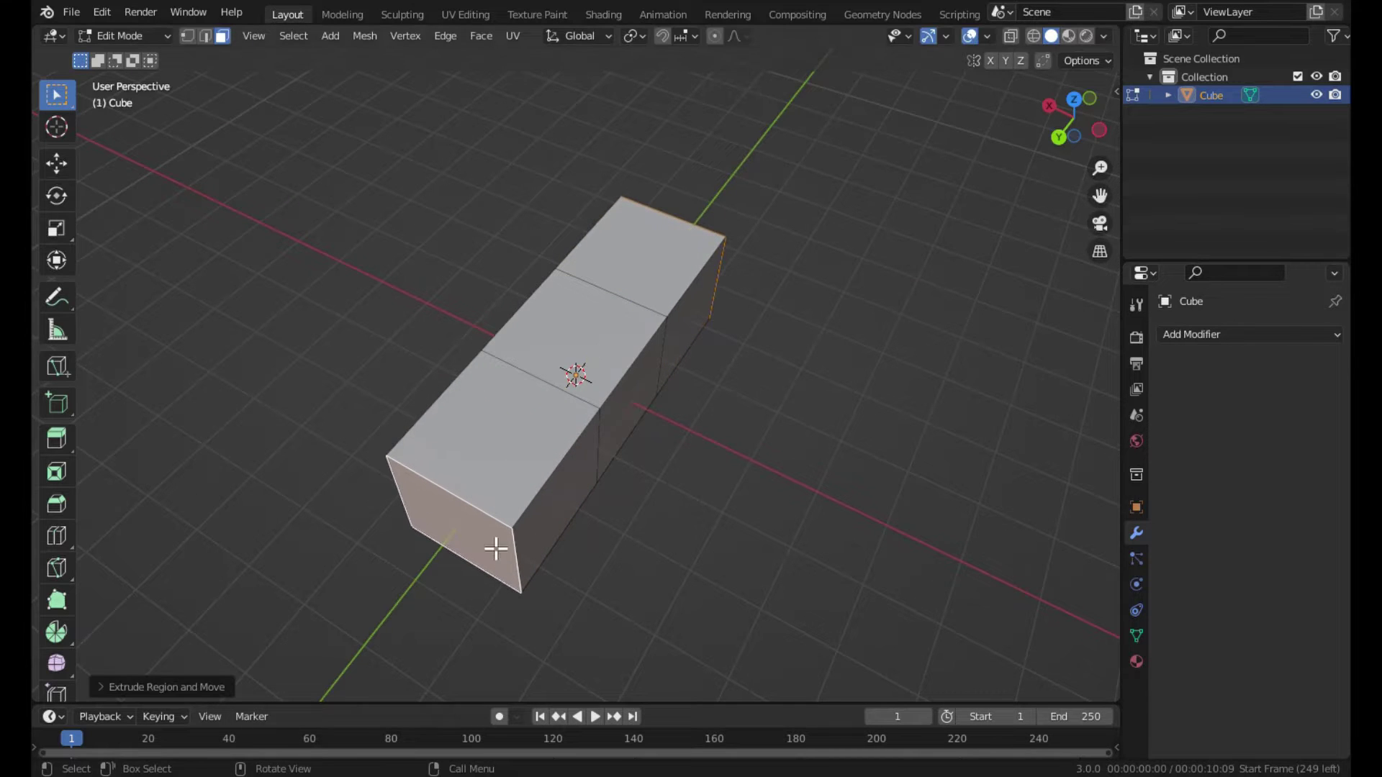
# Narrow the front end face along X.
pyautogui.moveTo(496, 548); pyautogui.dragTo(541, 485, button='middle')
pyautogui.press('s')
pyautogui.click(551, 507)
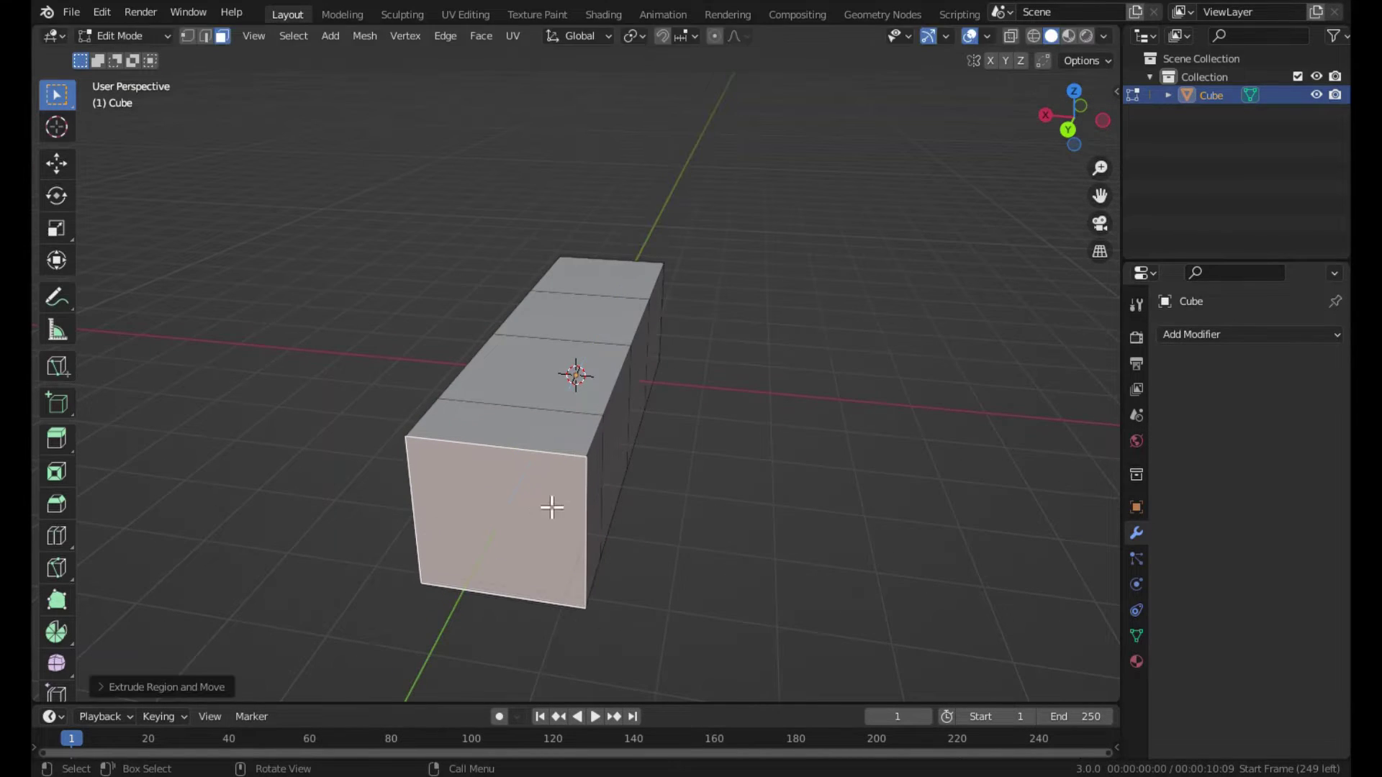
pyautogui.press('s')
pyautogui.press('x')
pyautogui.click(546, 485)
# Extrude the front end twice more, narrowing each section along X into a tapered tip.
pyautogui.press('e')
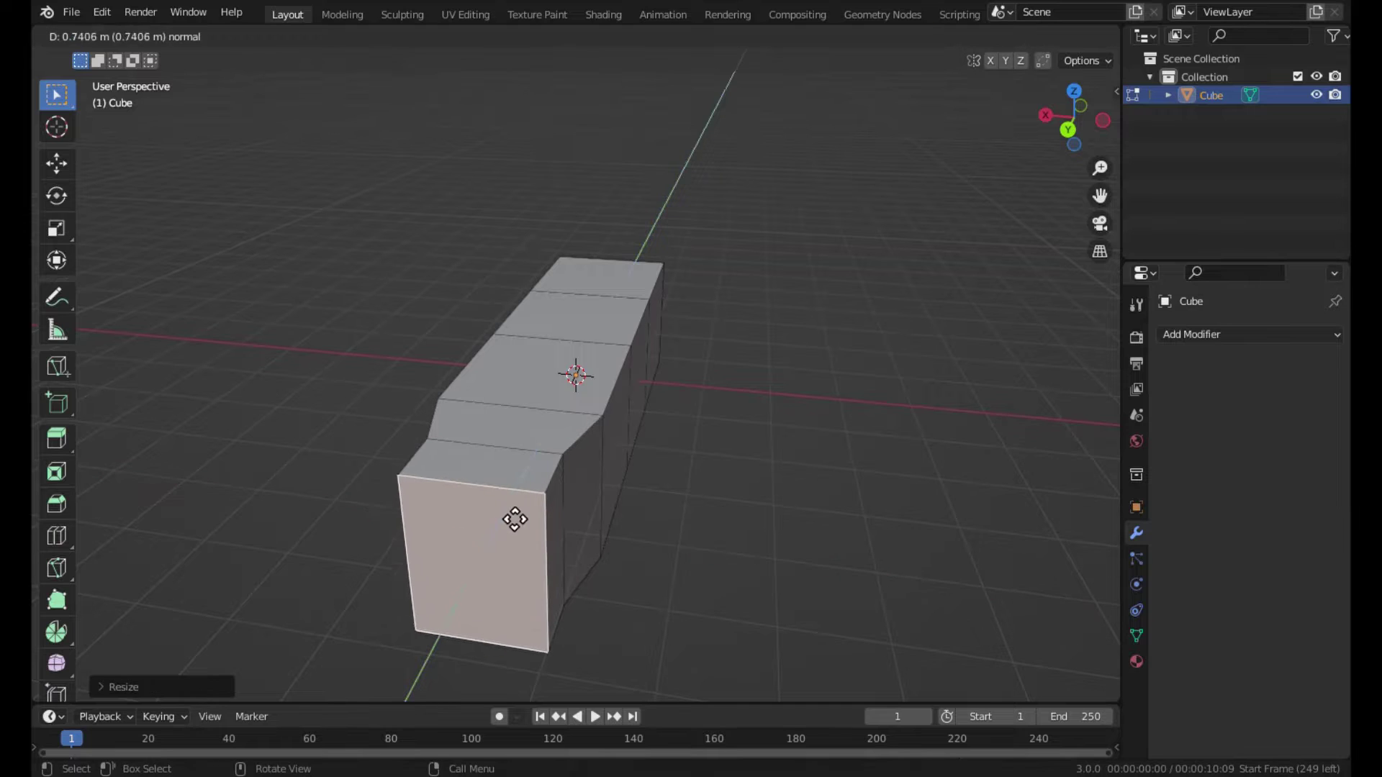
pyautogui.click(515, 519)
pyautogui.press('s')
pyautogui.press('x')
pyautogui.click(602, 572)
pyautogui.press('e')
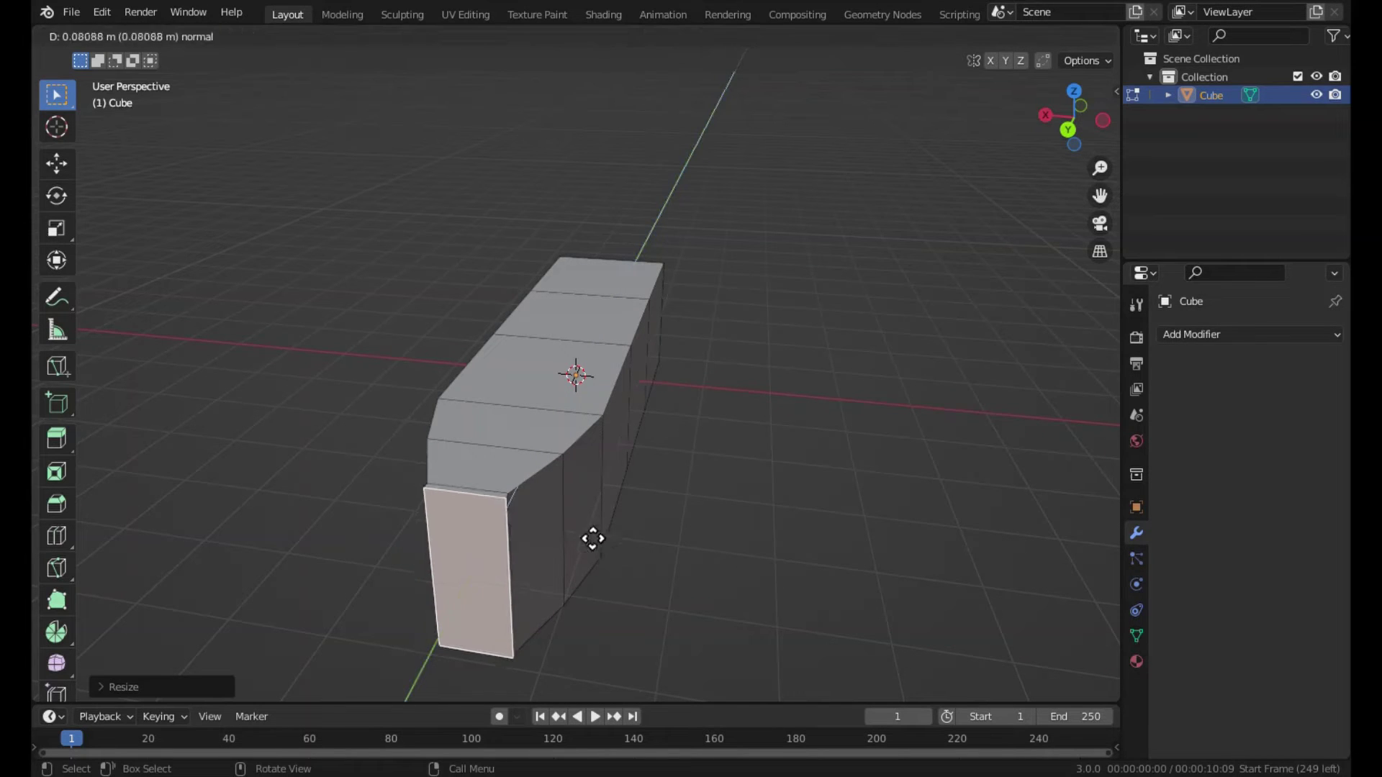
pyautogui.click(580, 555)
pyautogui.press('s')
pyautogui.press('x')
pyautogui.click(507, 615)
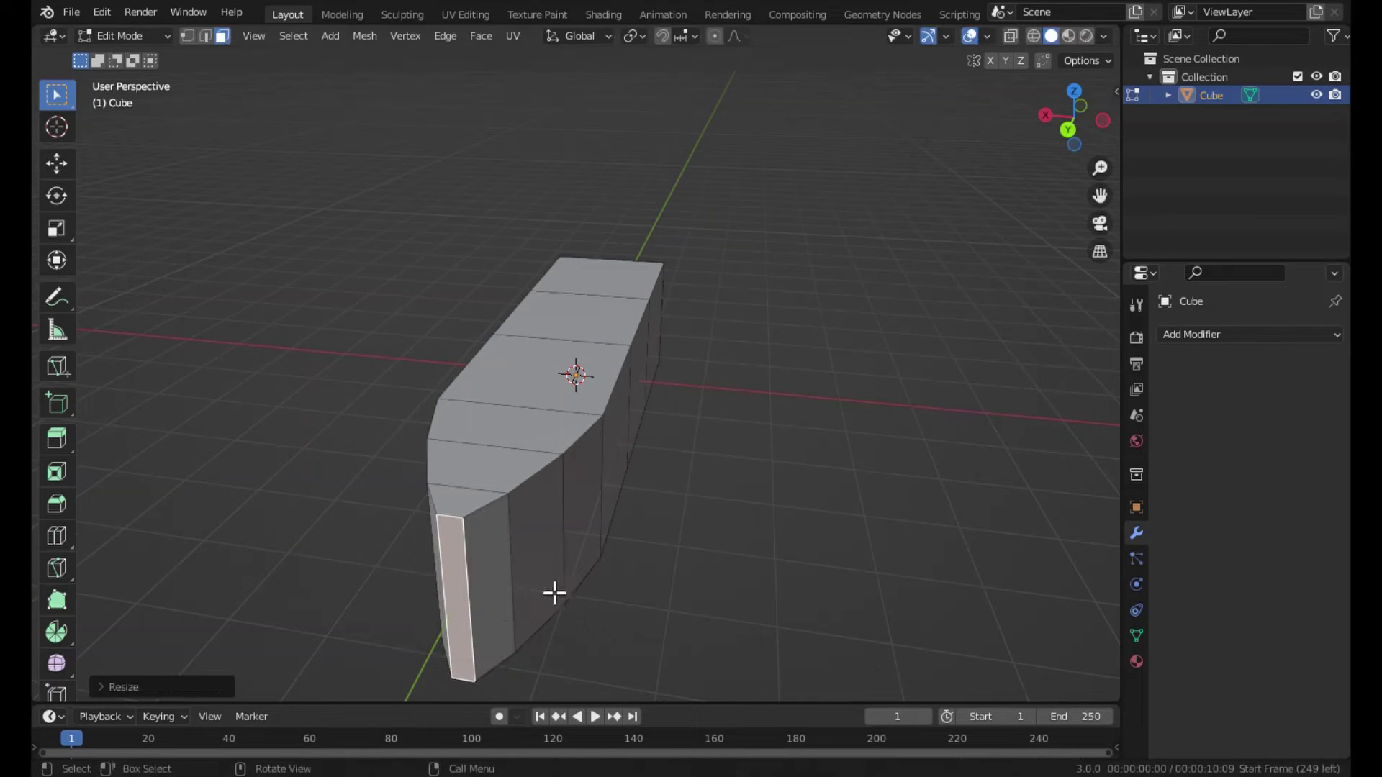
# Extrude the opposite end face and narrow it along X, redoing the first attempt.
pyautogui.press('Tab')
pyautogui.moveTo(585, 456)
pyautogui.mouseDown(button='middle')
pyautogui.moveTo(345, 445)
pyautogui.moveTo(475, 453)
pyautogui.mouseUp(button='middle')
pyautogui.press('Tab')
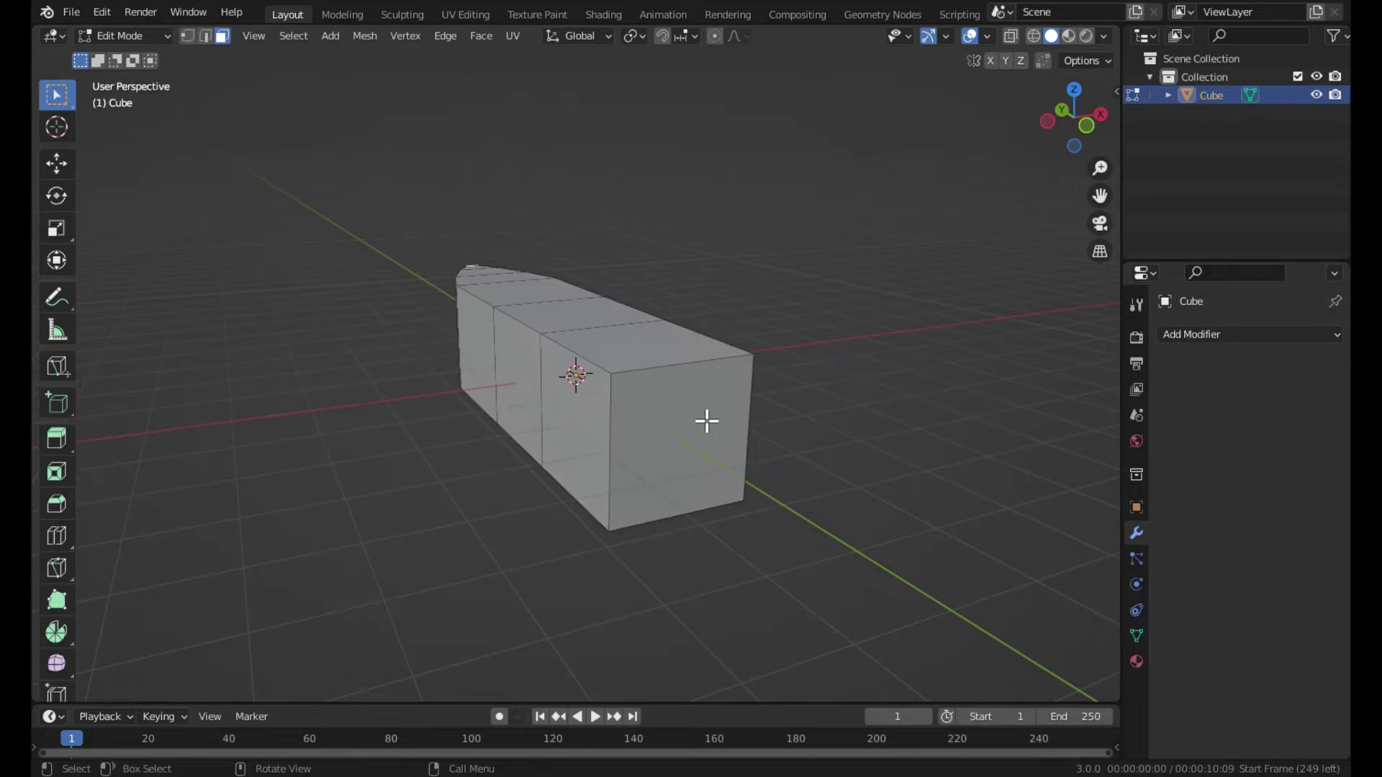
pyautogui.click(707, 421)
pyautogui.press('e')
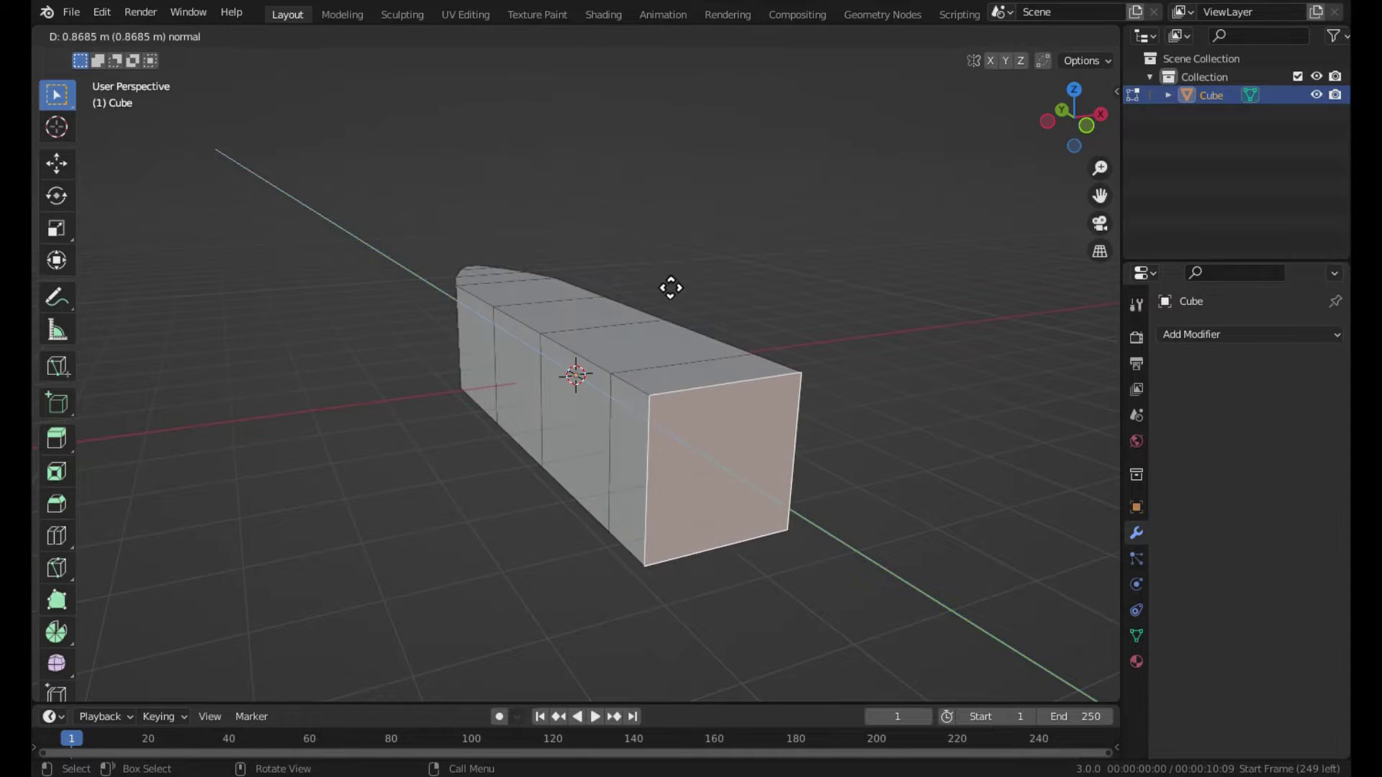
pyautogui.click(673, 290)
pyautogui.press('s')
pyautogui.press('x')
pyautogui.click(852, 261)
pyautogui.hotkey('ctrl', 'z')
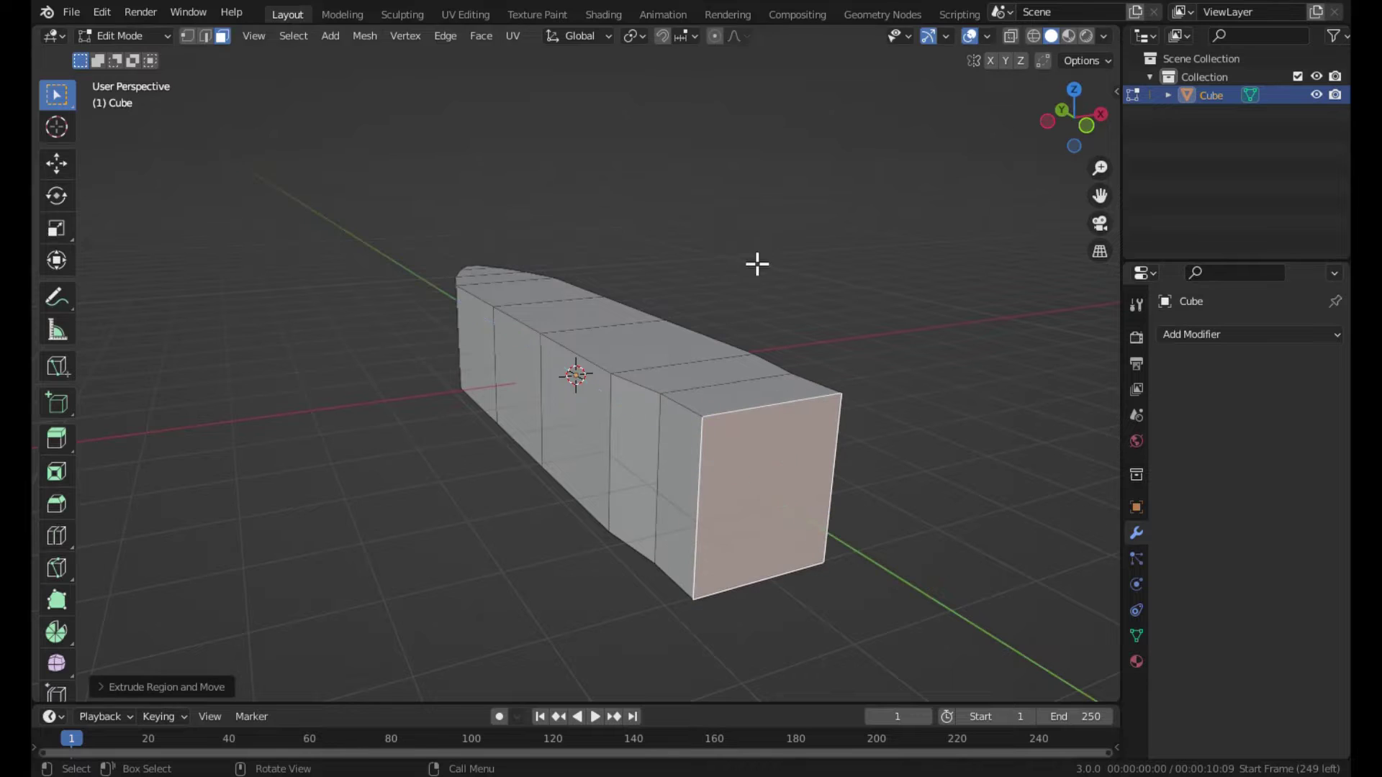
pyautogui.press('s')
pyautogui.press('x')
pyautogui.click(814, 379)
# Extrude the opposite end once more, slim it along X and squash it along Z.
pyautogui.press('e')
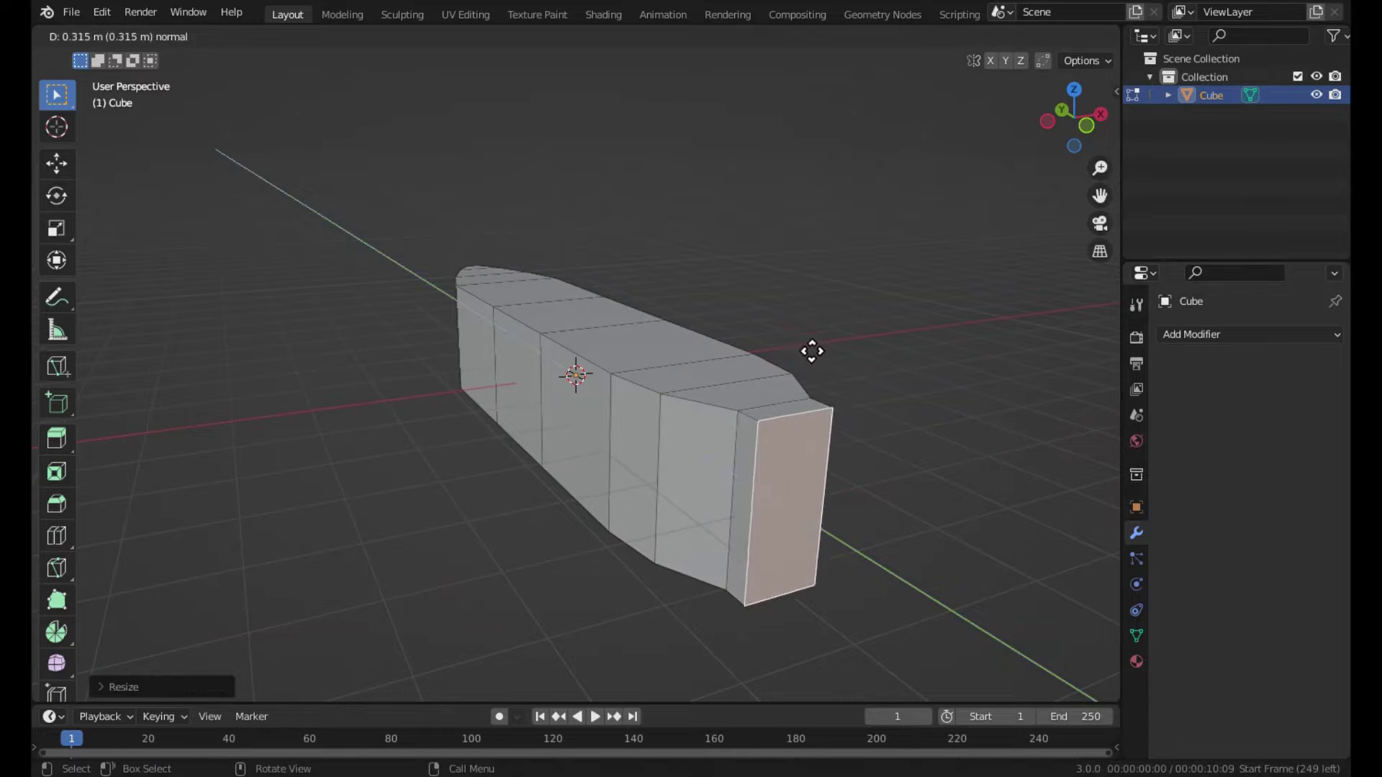
pyautogui.click(854, 349)
pyautogui.press('s')
pyautogui.press('x')
pyautogui.click(823, 424)
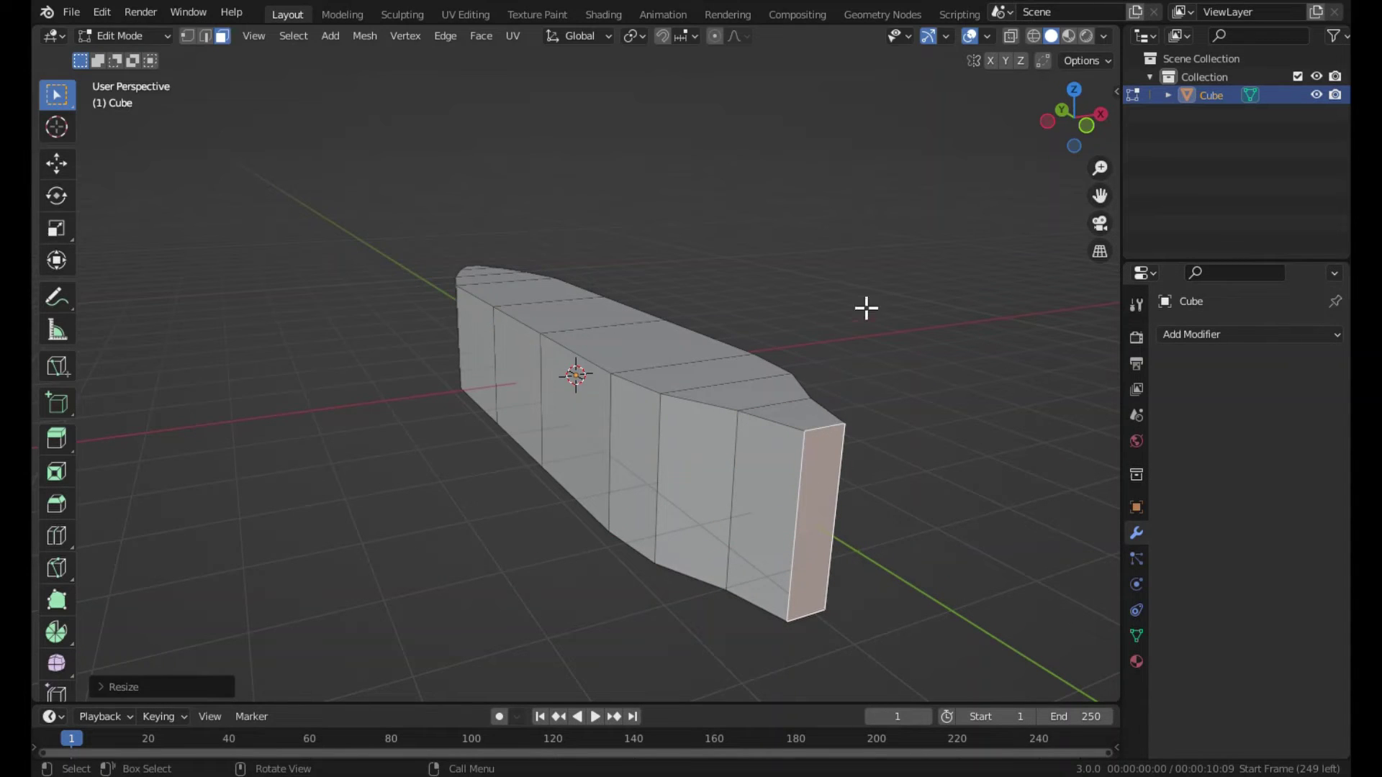
pyautogui.press('s')
pyautogui.press('z')
pyautogui.click(928, 367)
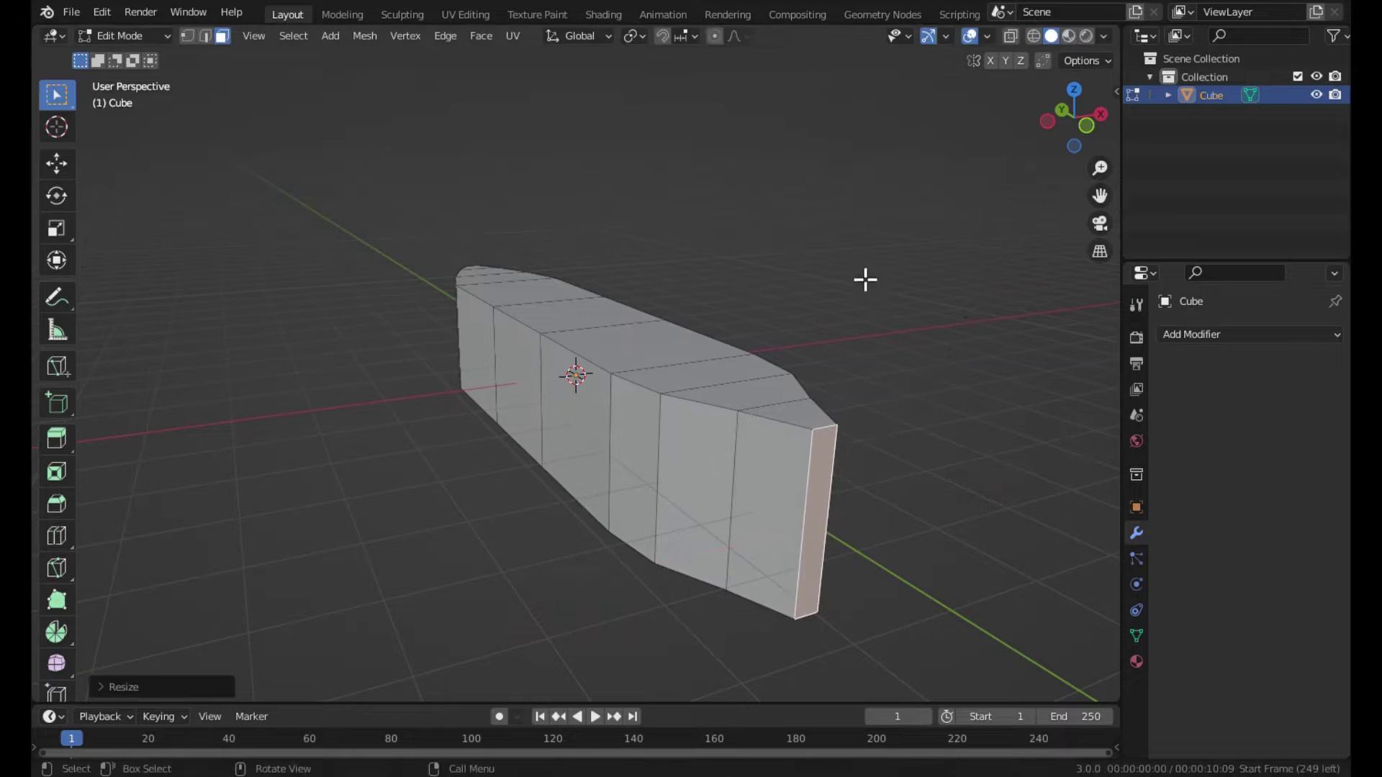
pyautogui.press('s')
pyautogui.press('z')
pyautogui.click(843, 467)
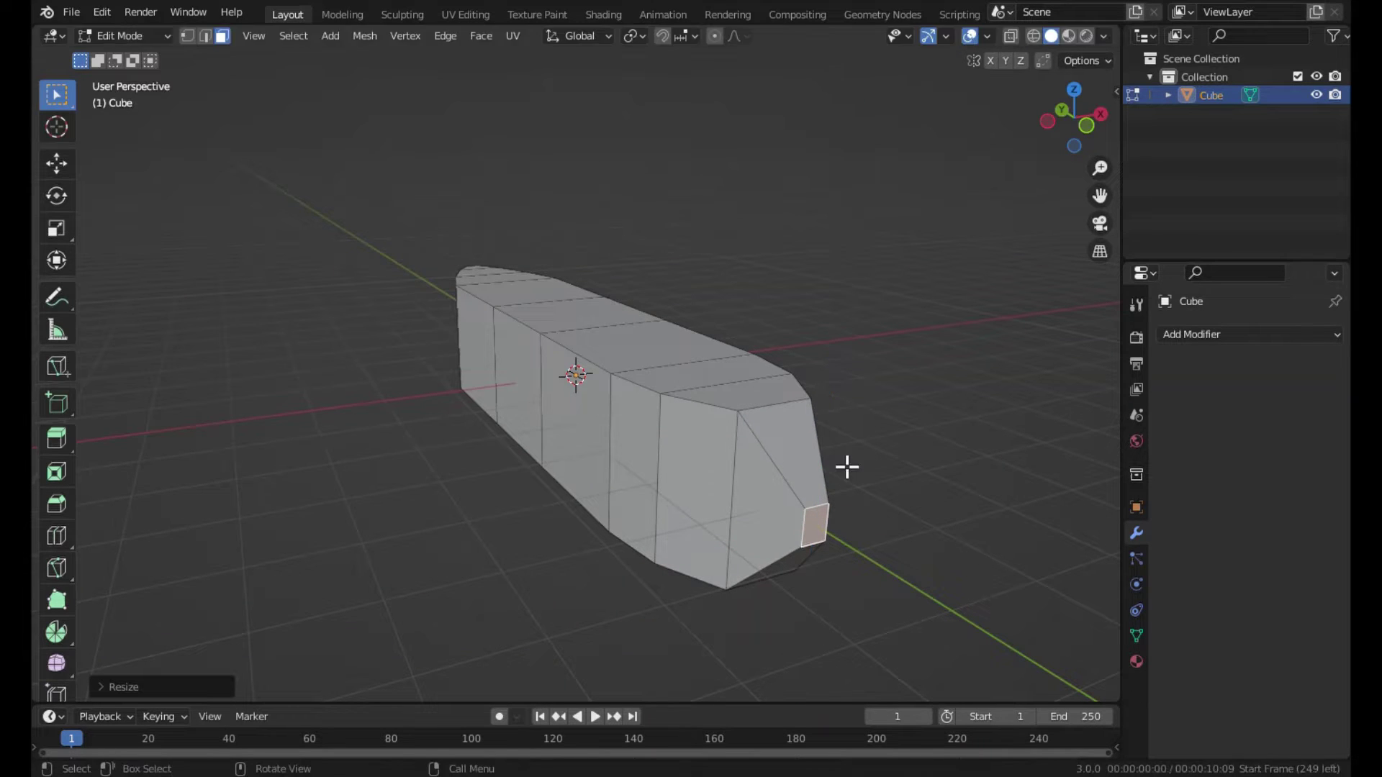
# Raise the opposite end face along Z and view the whole hull in Object Mode.
pyautogui.press('g')
pyautogui.press('z')
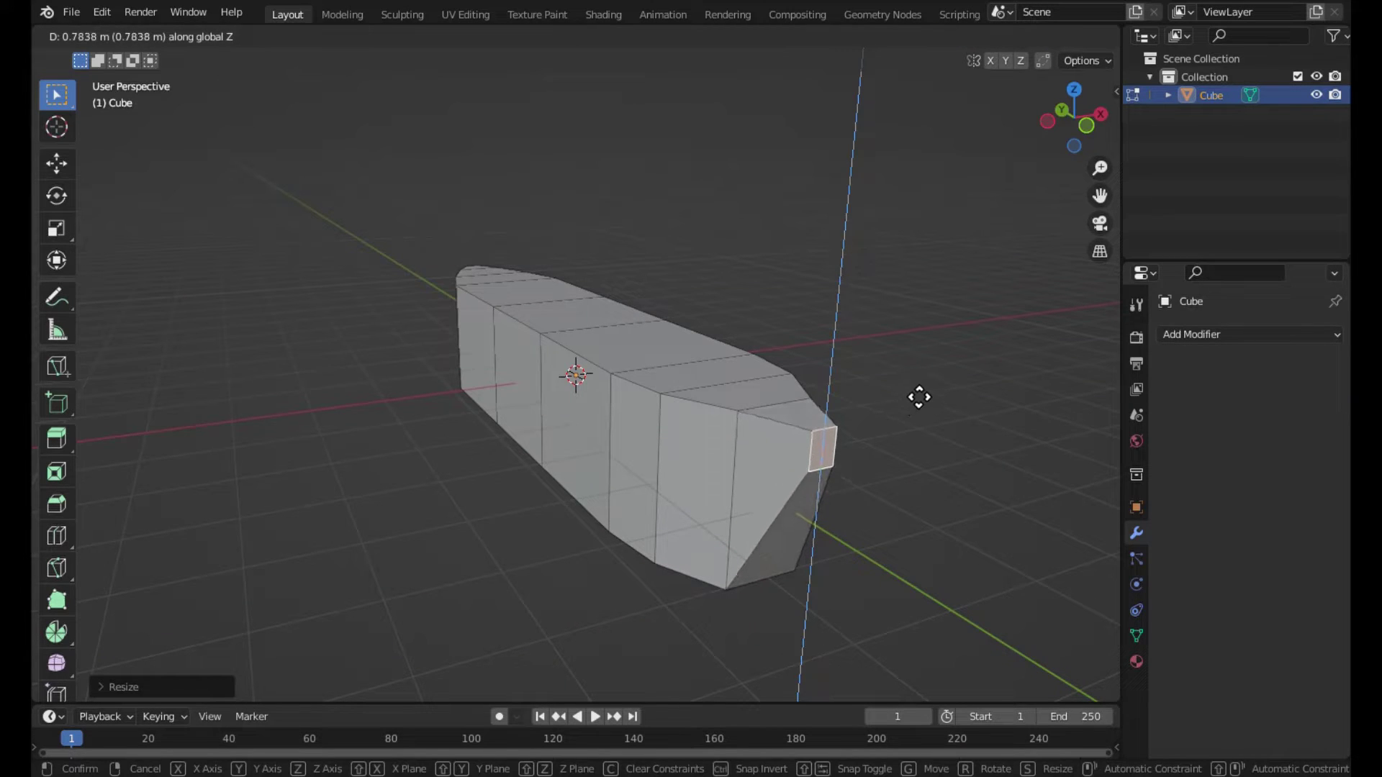
pyautogui.click(917, 396)
pyautogui.press('Tab')
pyautogui.moveTo(901, 311)
pyautogui.mouseDown(button='middle')
pyautogui.moveTo(730, 358)
pyautogui.moveTo(530, 363)
pyautogui.mouseUp(button='middle')
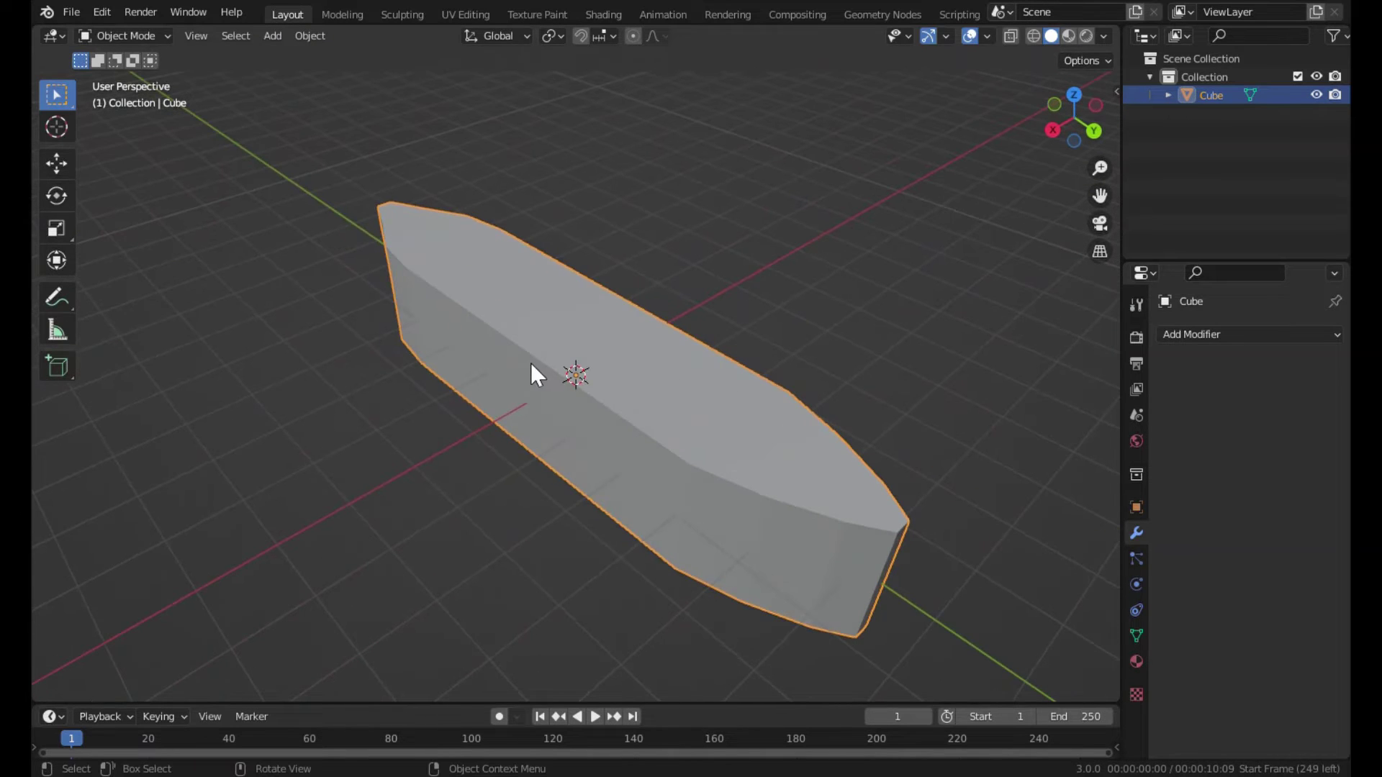
# Shade the hull smooth, lengthen it along Y and resize it along X.
pyautogui.rightClick(636, 184)
pyautogui.click(636, 184)
pyautogui.press('Tab')
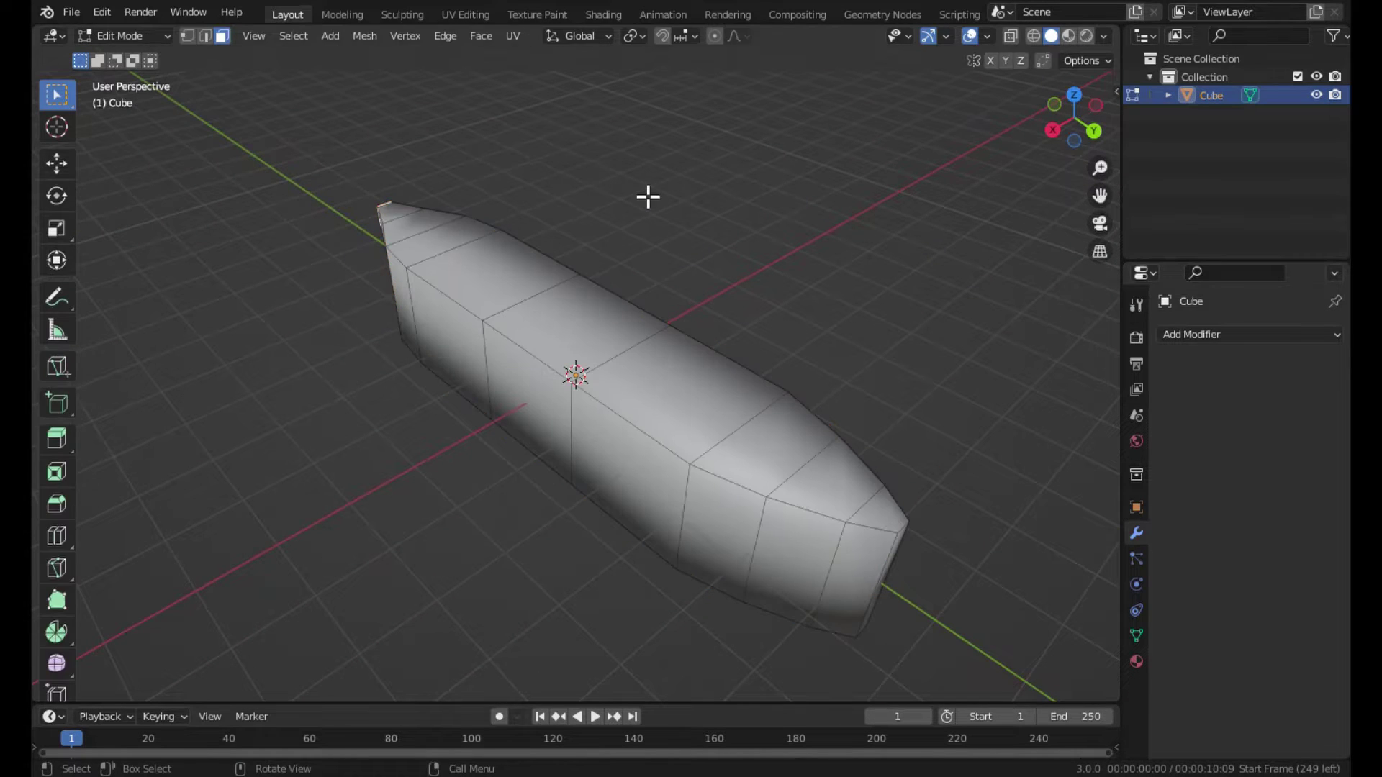
pyautogui.press('Tab')
pyautogui.press('s')
pyautogui.press('y')
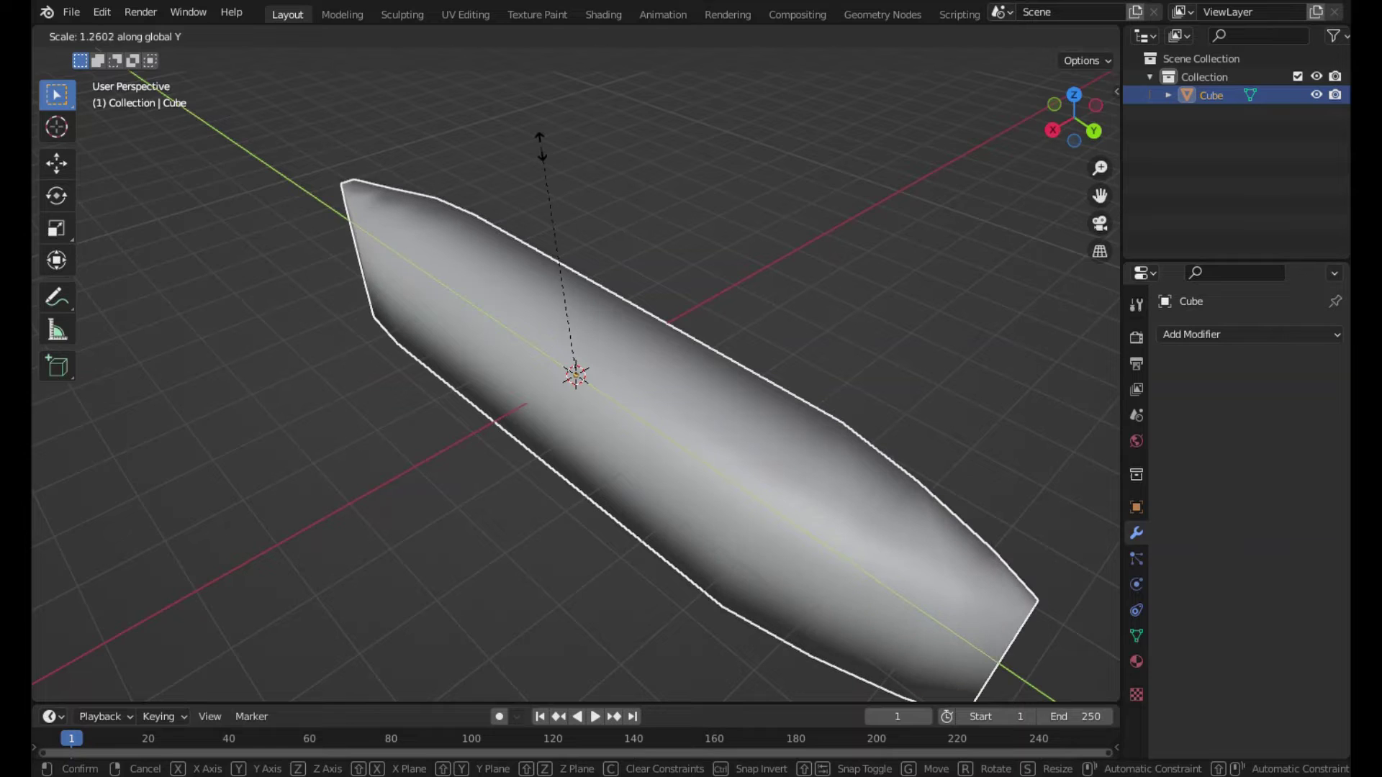
pyautogui.click(544, 154)
pyautogui.press('s')
pyautogui.press('x')
pyautogui.click(731, 247)
# Bevel every edge of the hull mesh by 0.109 m.
pyautogui.press('Tab')
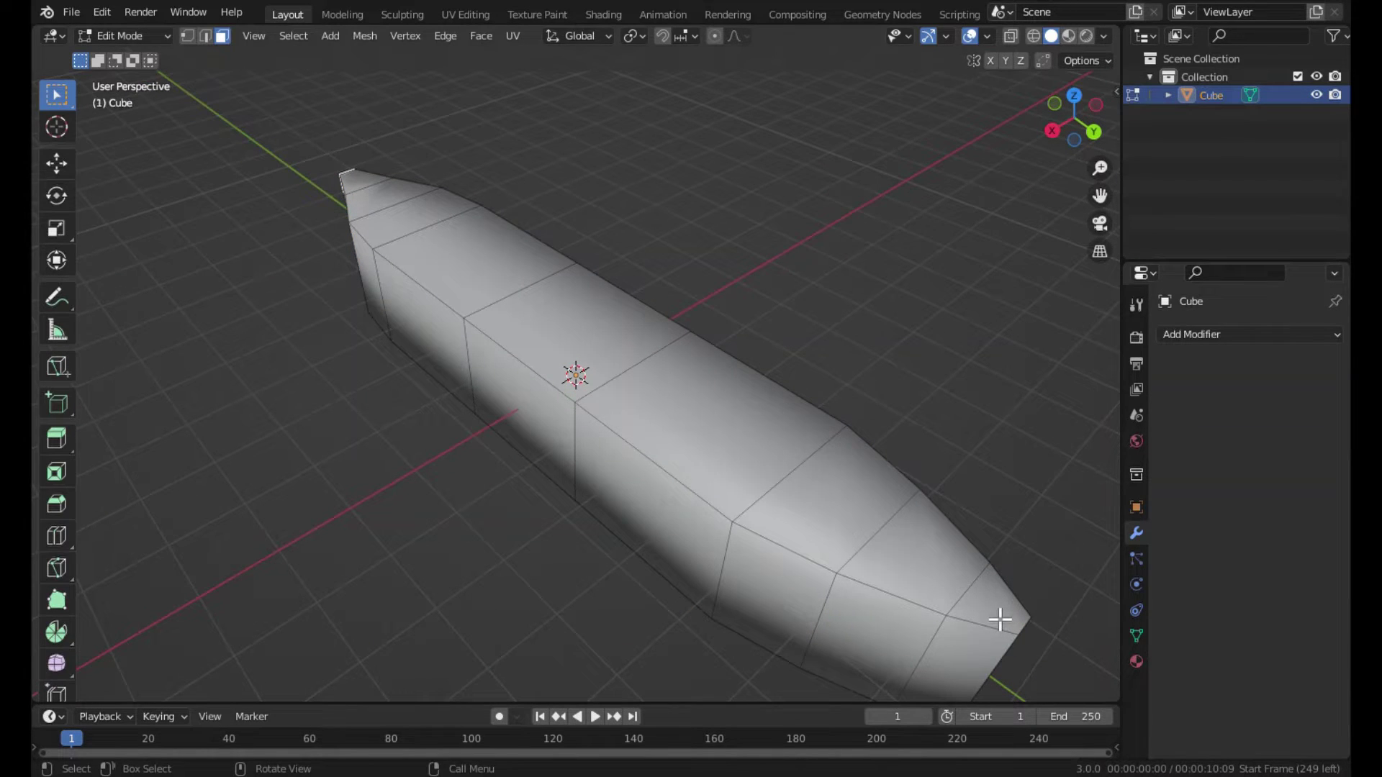
pyautogui.press('a')
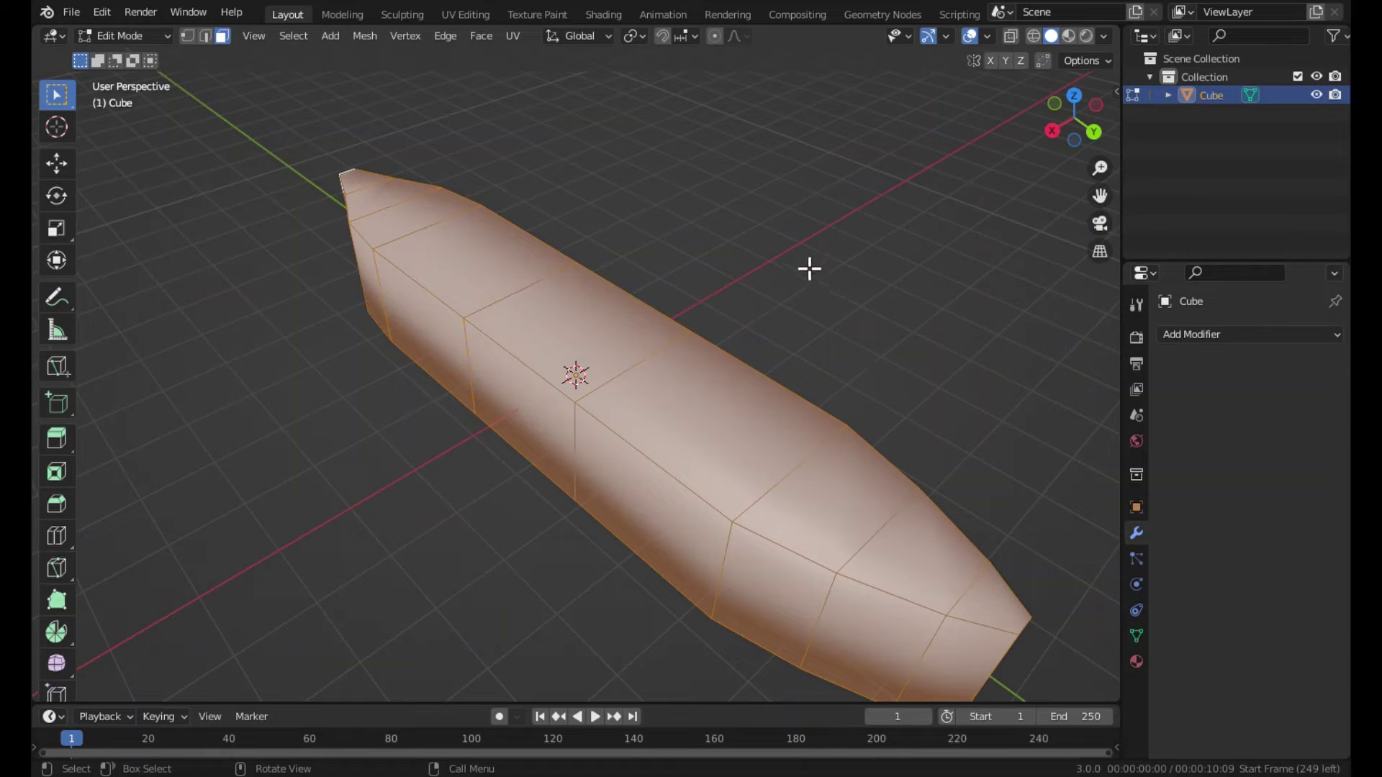
pyautogui.press('ctrl')
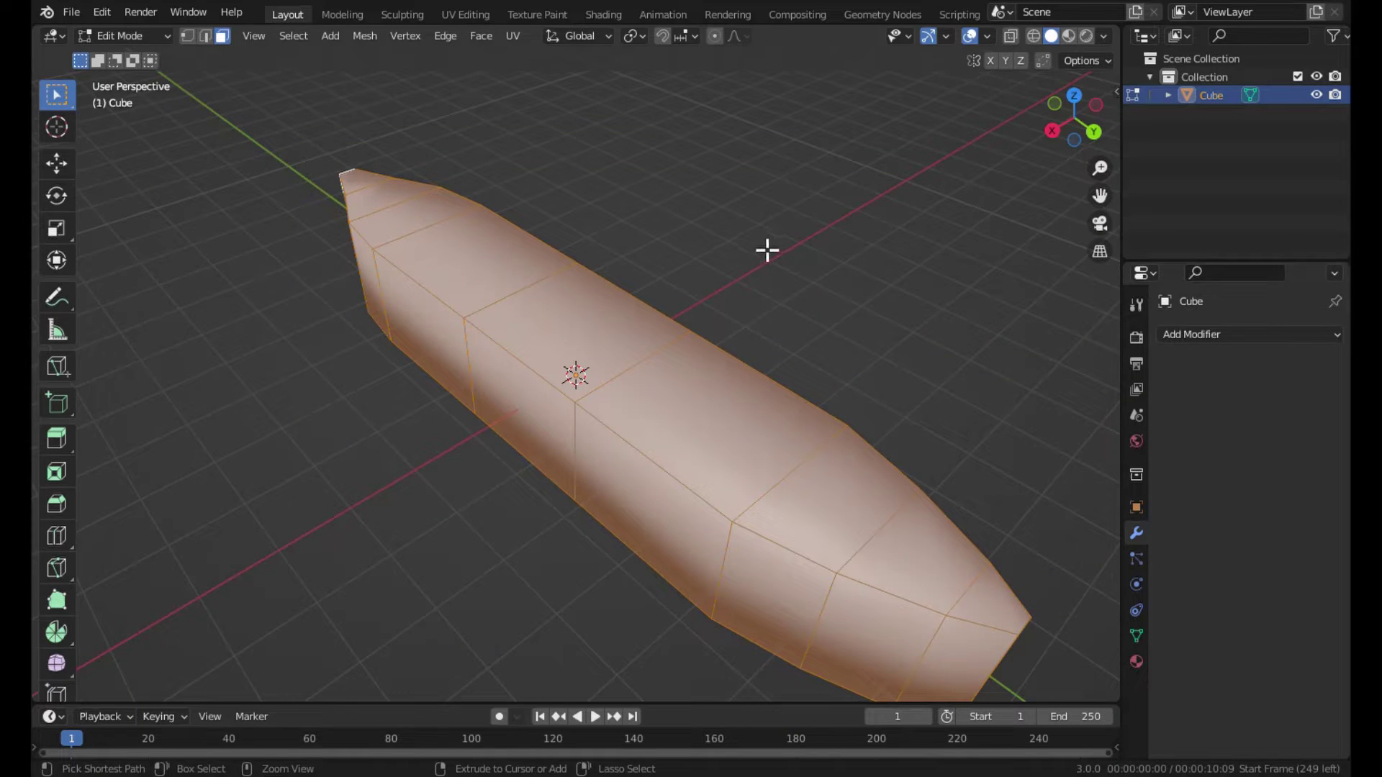
pyautogui.hotkey('ctrl', 'b')
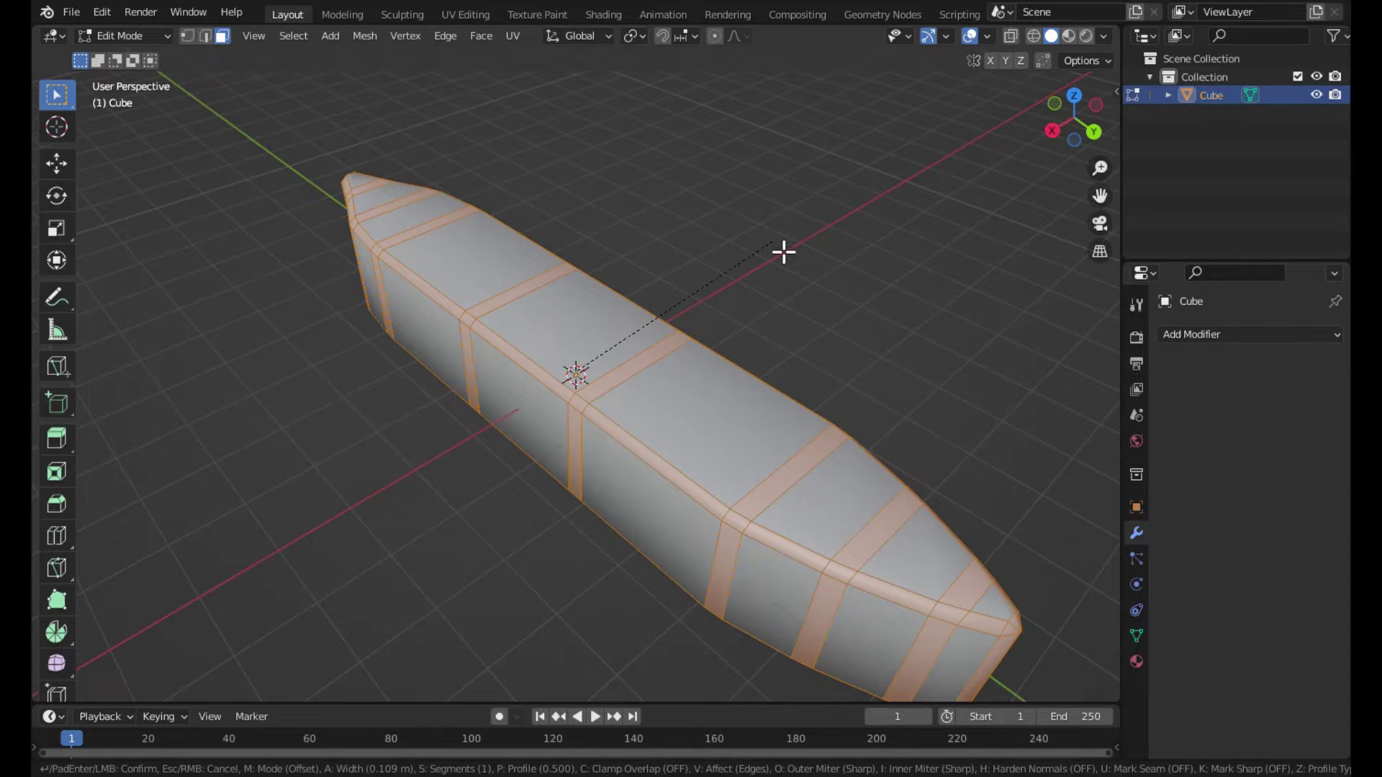
pyautogui.click(784, 251)
pyautogui.press('Tab')
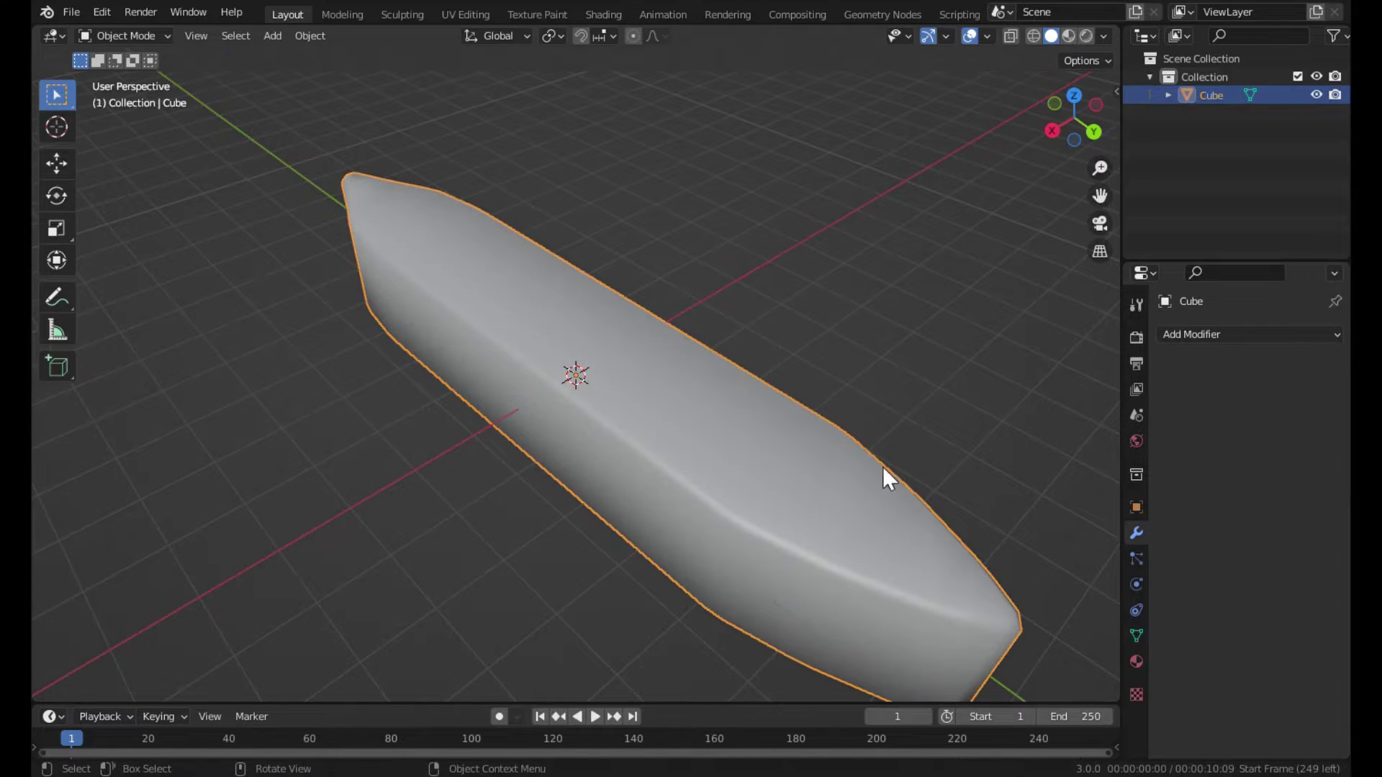
pyautogui.press('Tab')
# Select all the hull's top faces from bow tip to stern tip.
pyautogui.hotkey('alt', 'a')
pyautogui.click(979, 586)
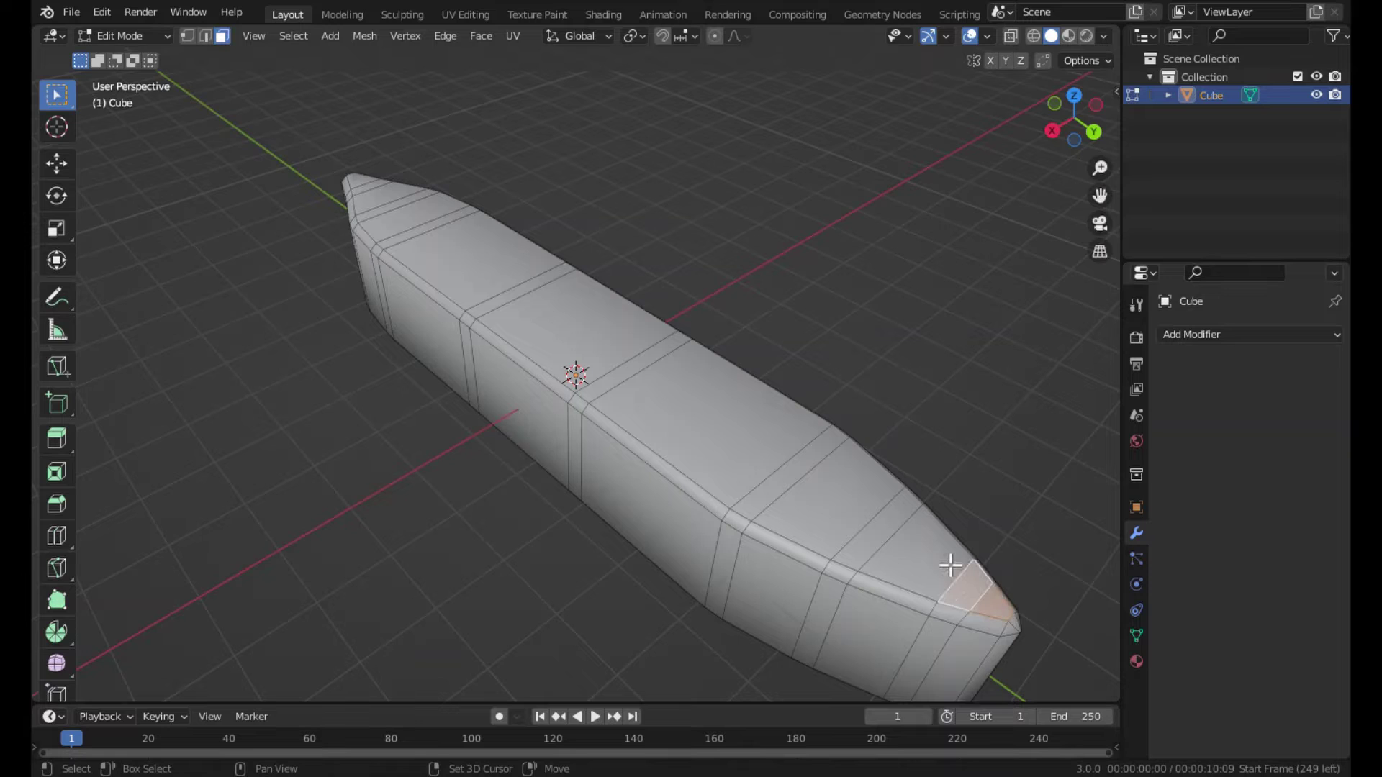
pyautogui.keyDown('shift'); pyautogui.click(902, 520); pyautogui.keyUp('shift')
pyautogui.keyDown('shift'); pyautogui.click(855, 502); pyautogui.keyUp('shift')
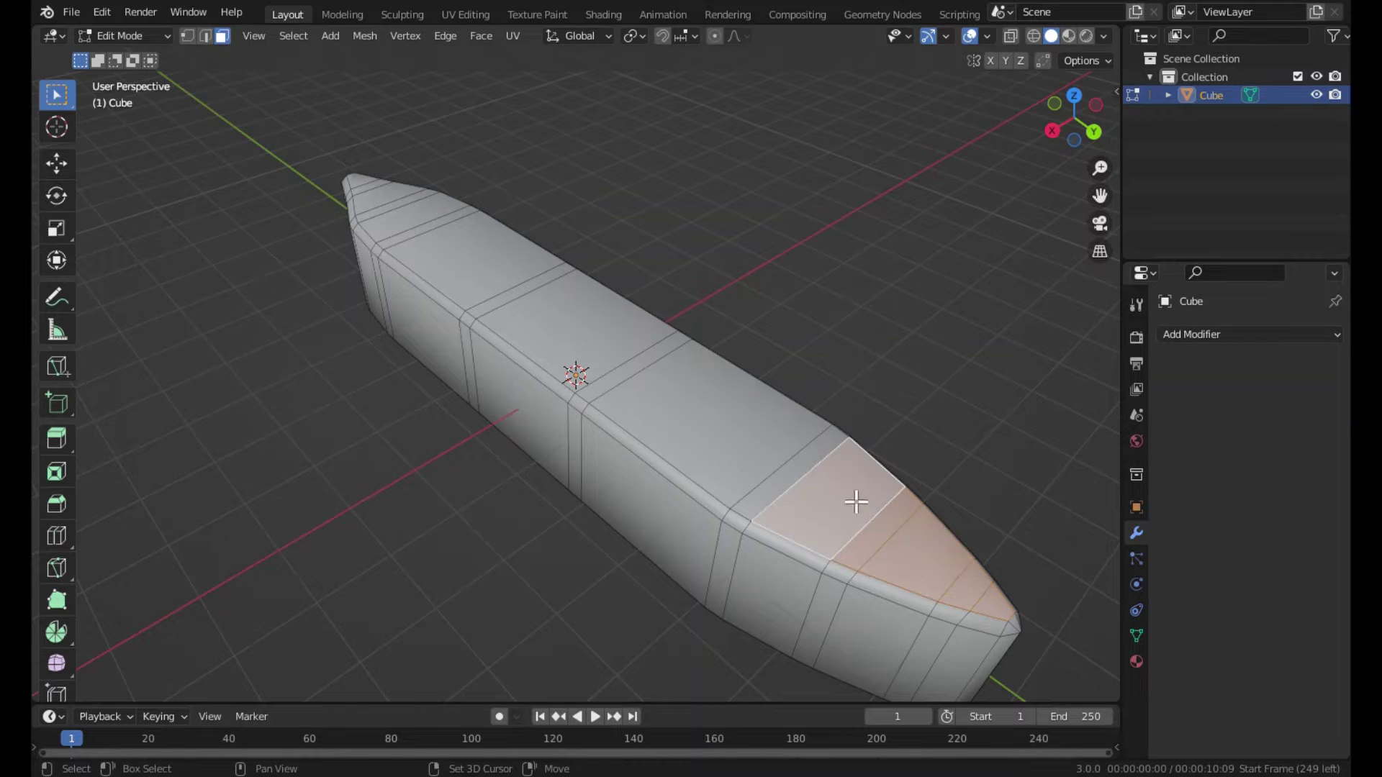
pyautogui.keyDown('shift'); pyautogui.click(798, 456); pyautogui.keyUp('shift')
pyautogui.keyDown('shift'); pyautogui.click(693, 393); pyautogui.keyUp('shift')
pyautogui.keyDown('shift'); pyautogui.click(642, 360); pyautogui.keyUp('shift')
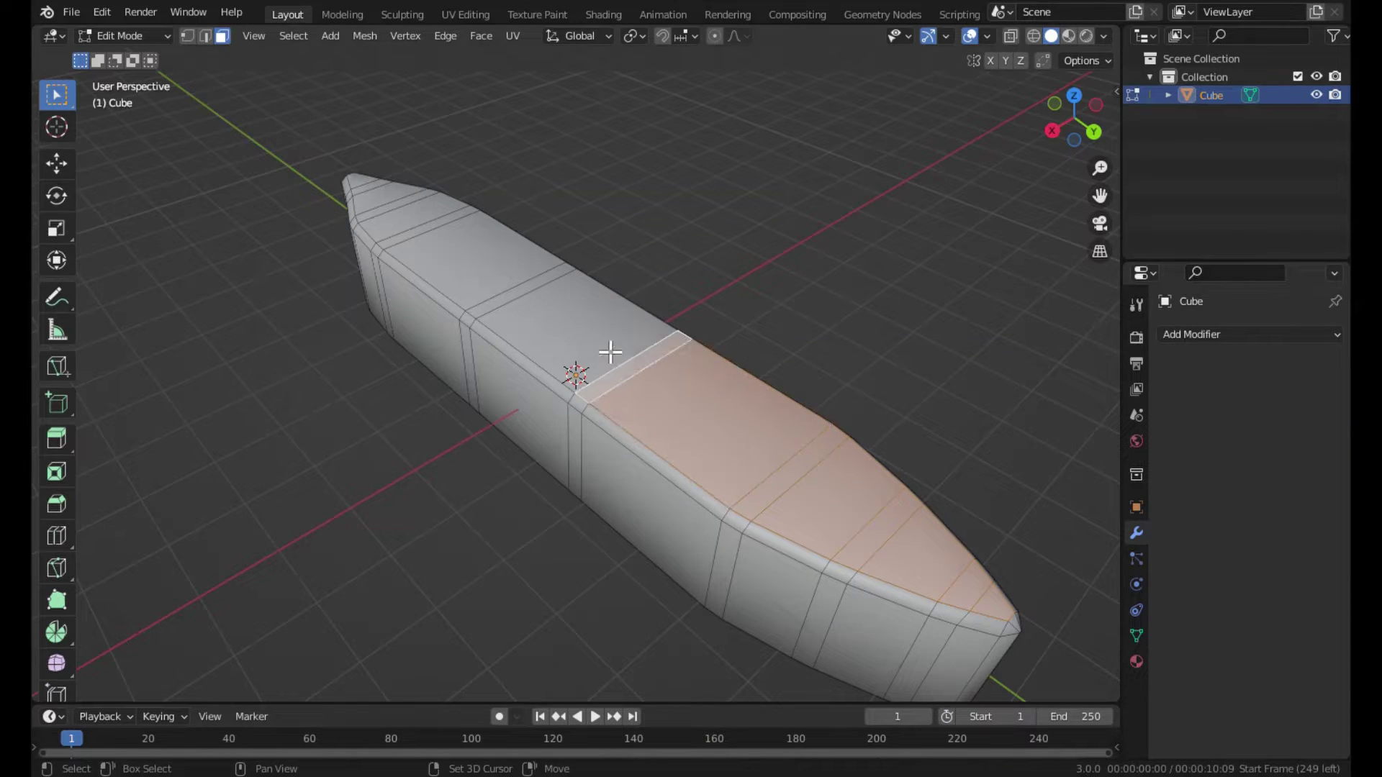
pyautogui.keyDown('shift'); pyautogui.click(556, 303); pyautogui.keyUp('shift')
pyautogui.keyDown('shift'); pyautogui.click(544, 282); pyautogui.keyUp('shift')
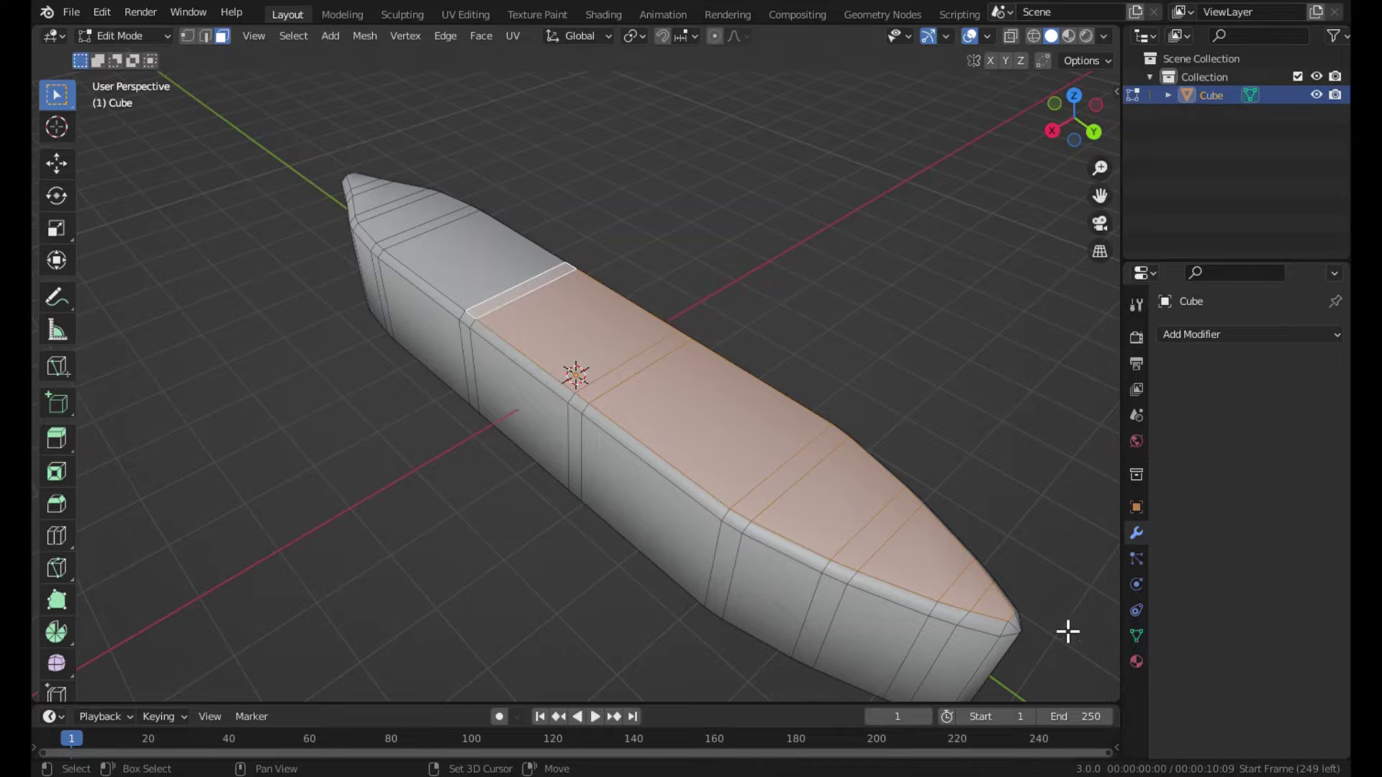
pyautogui.keyDown('shift'); pyautogui.click(1008, 613); pyautogui.keyUp('shift')
pyautogui.keyDown('shift'); pyautogui.click(502, 258); pyautogui.keyUp('shift')
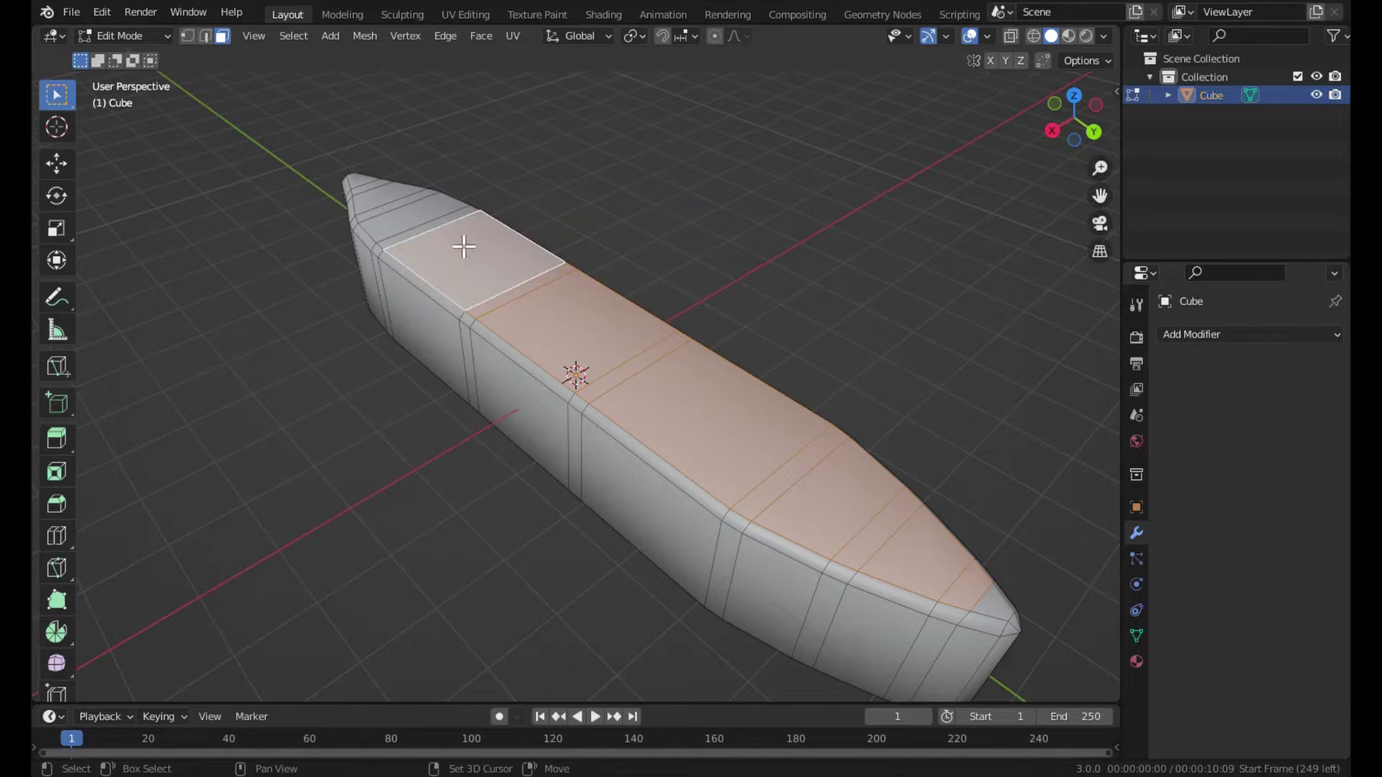
pyautogui.keyDown('shift'); pyautogui.click(406, 225); pyautogui.keyUp('shift')
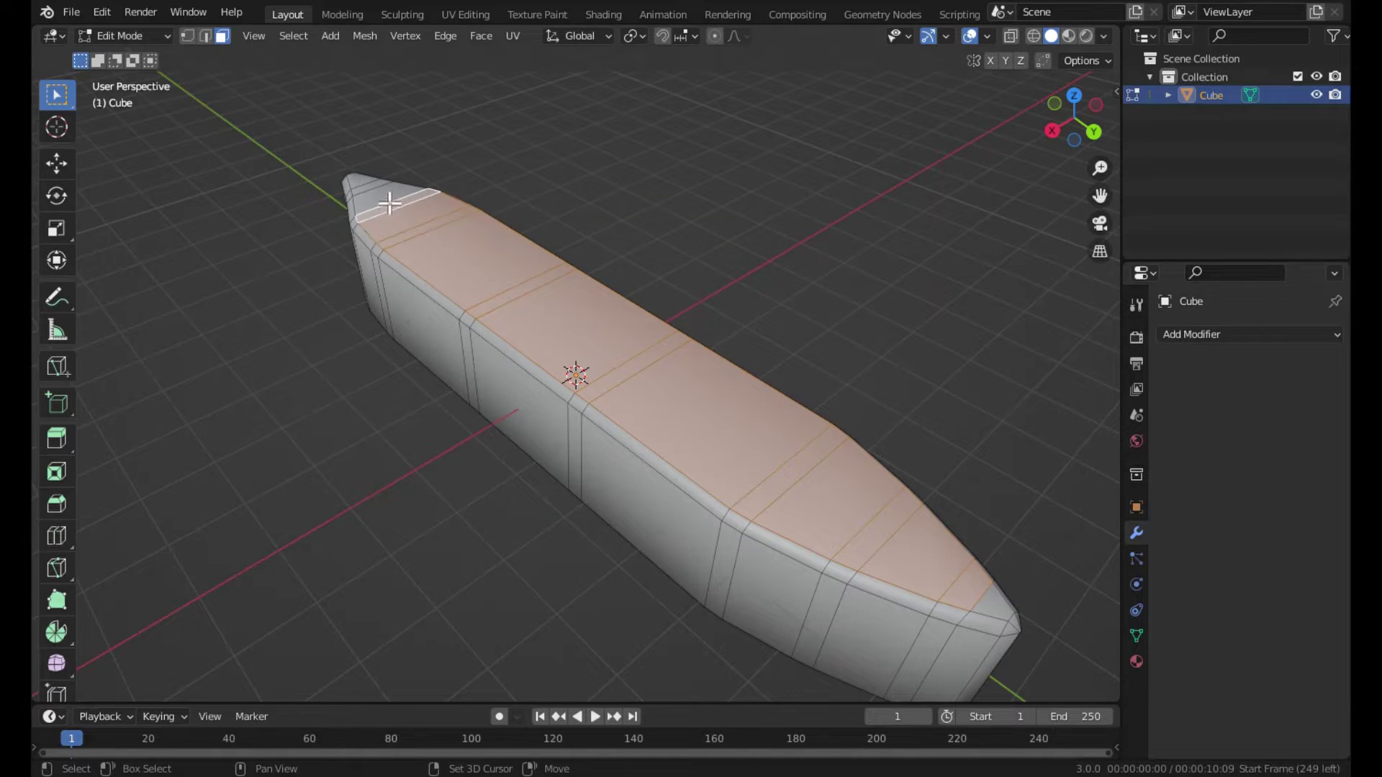
pyautogui.keyDown('shift'); pyautogui.click(385, 199); pyautogui.keyUp('shift')
pyautogui.keyDown('shift'); pyautogui.click(382, 196); pyautogui.keyUp('shift')
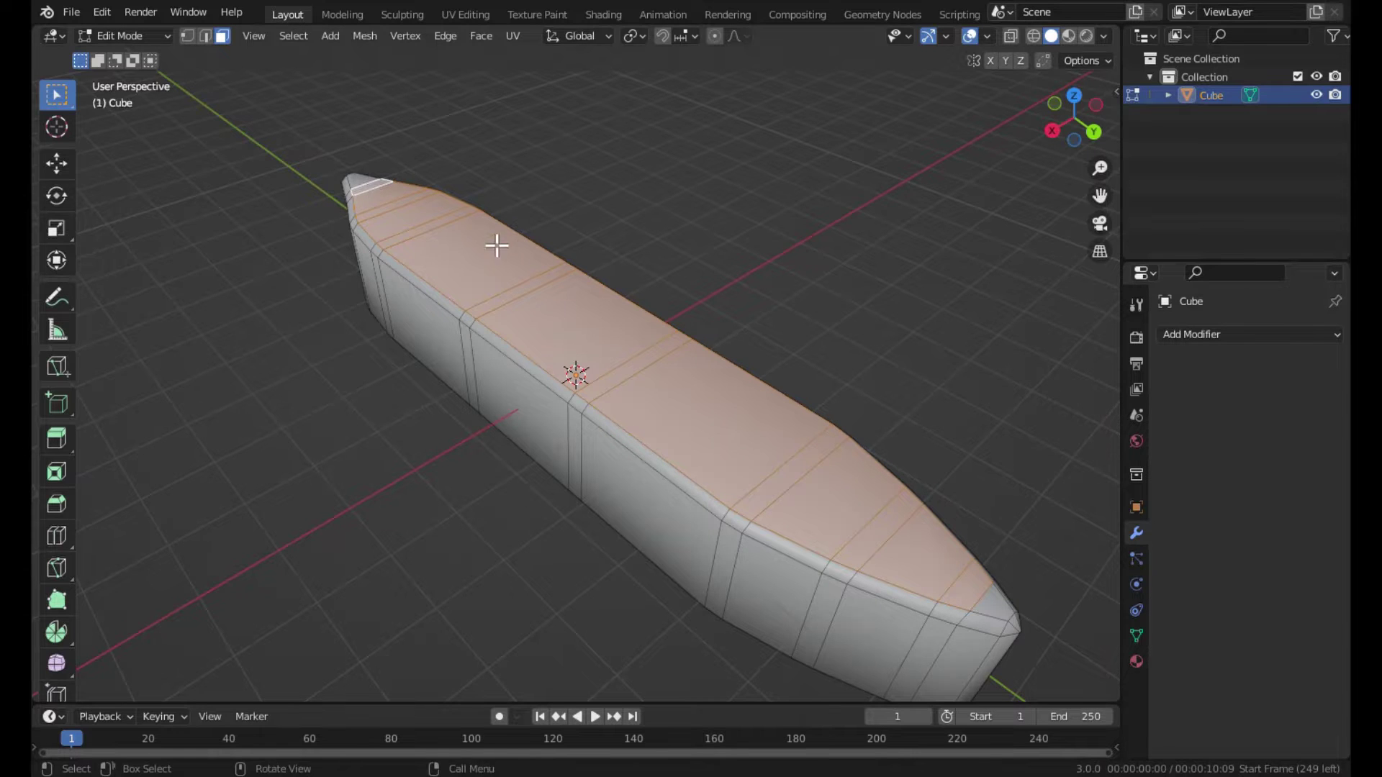
# Push the top faces down into the hull and inset the sunken floor.
pyautogui.moveTo(622, 342); pyautogui.dragTo(584, 295, button='middle')
pyautogui.press('e')
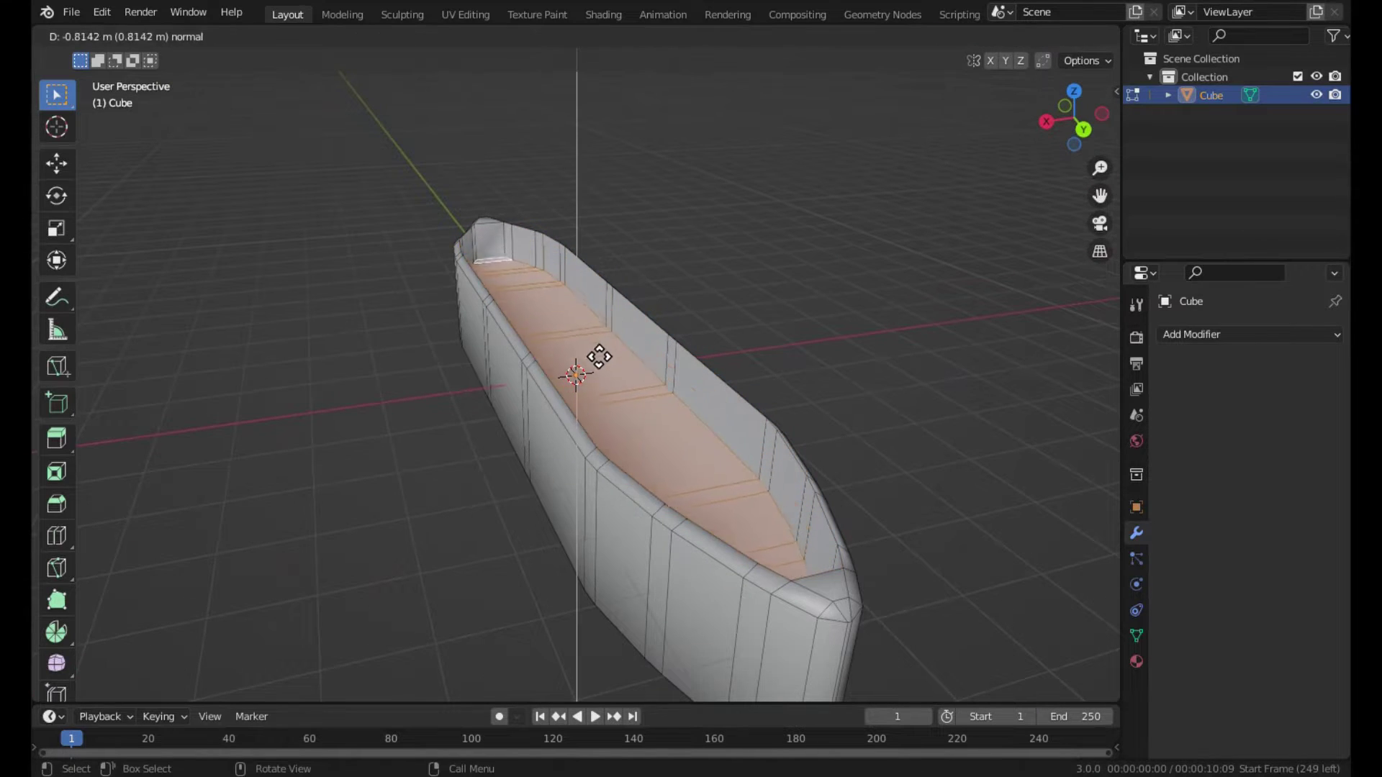
pyautogui.click(642, 400)
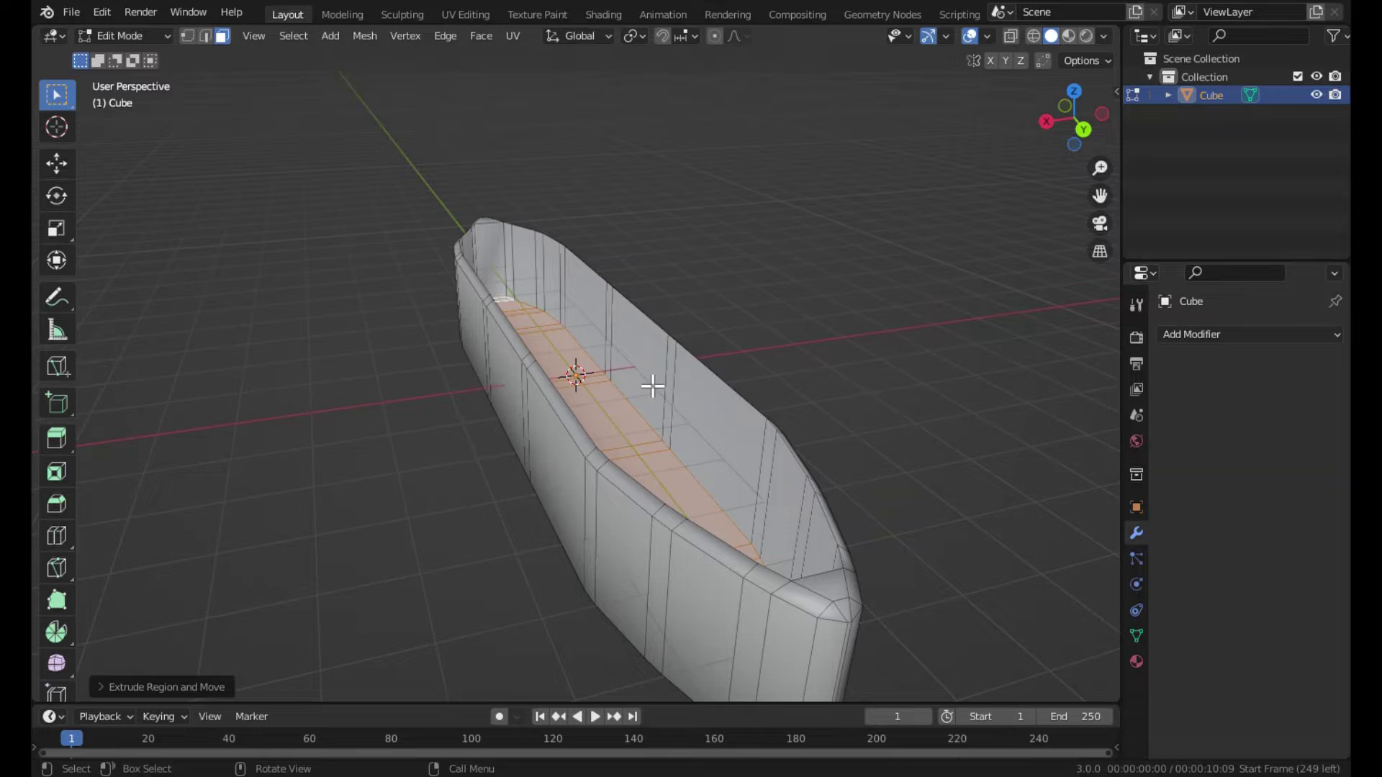
pyautogui.press('i')
pyautogui.click(688, 344)
# Inspect the hollowed boat, cancel a trial floor extrusion, and select a single floor face.
pyautogui.press('Tab')
pyautogui.moveTo(654, 348)
pyautogui.mouseDown(button='middle')
pyautogui.moveTo(499, 410)
pyautogui.moveTo(678, 358)
pyautogui.mouseUp(button='middle')
pyautogui.press('Tab')
pyautogui.press('e')
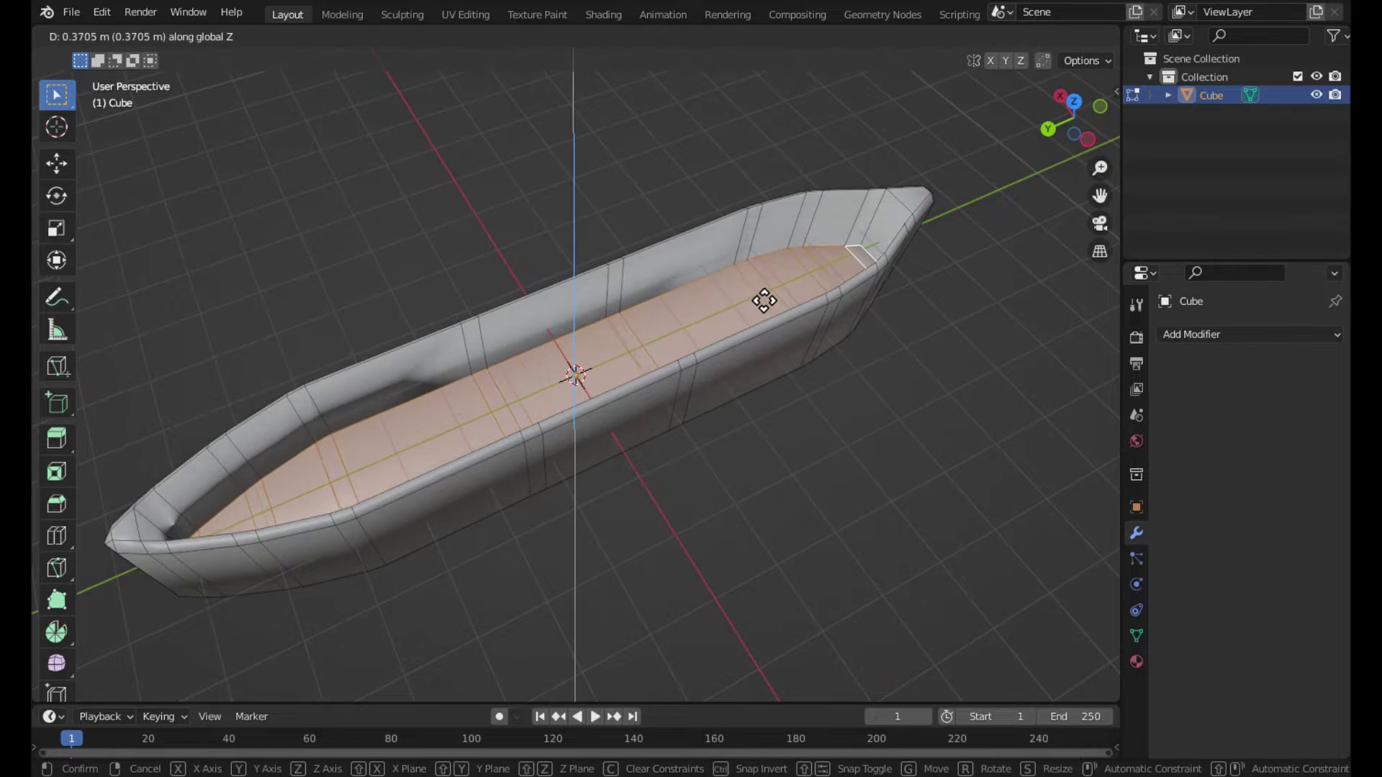
pyautogui.rightClick(799, 281)
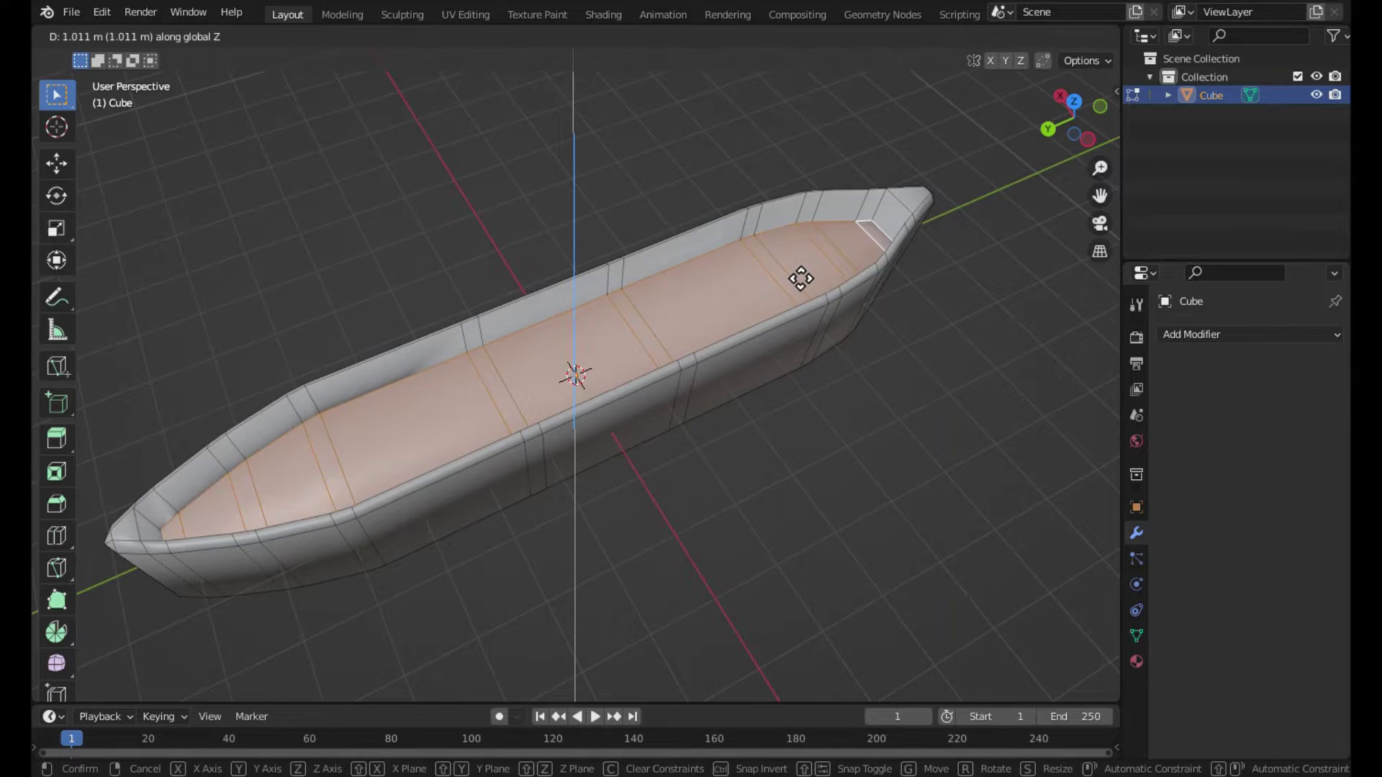
pyautogui.press('Tab')
pyautogui.moveTo(792, 278); pyautogui.dragTo(457, 246, button='middle')
pyautogui.press('Tab')
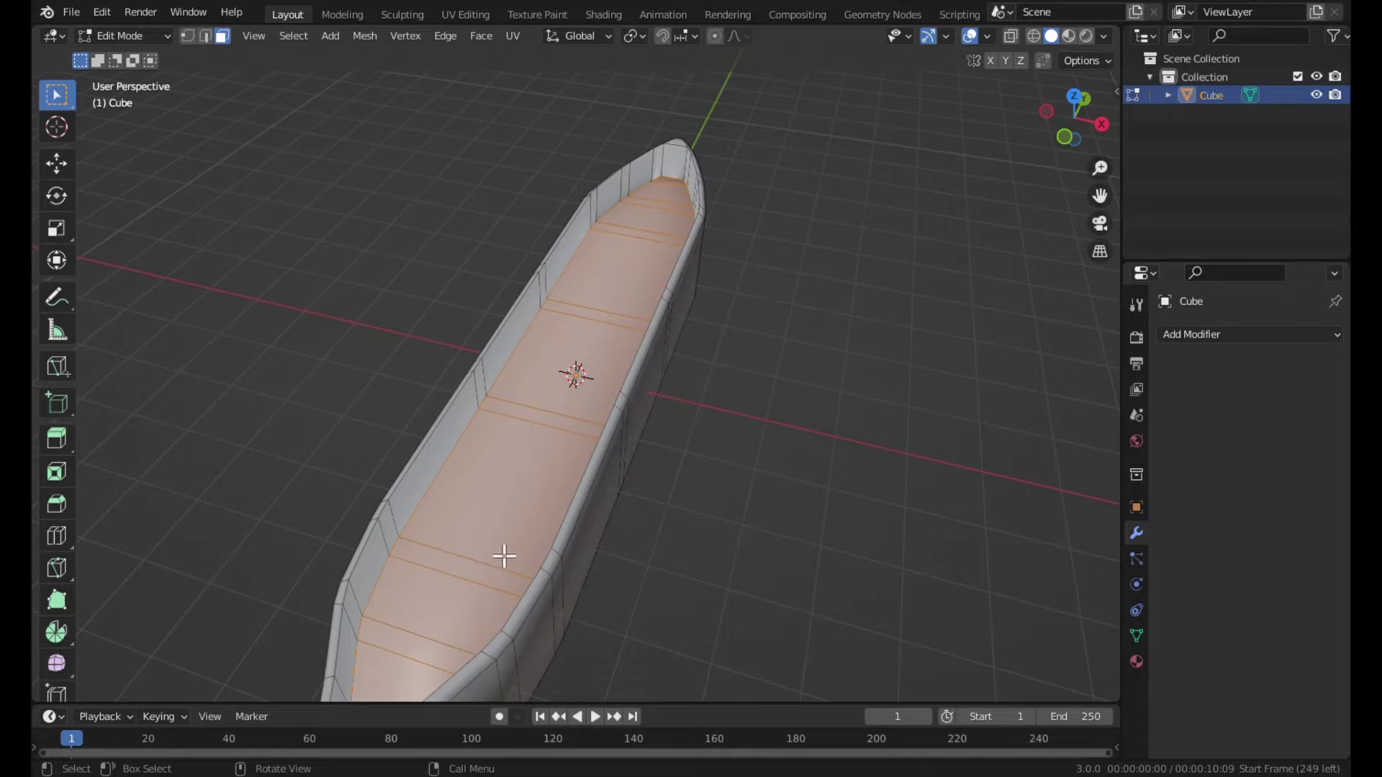
pyautogui.click(518, 496)
# Inset a floor face and narrow it along Y into a crosswise strip.
pyautogui.moveTo(570, 367); pyautogui.dragTo(741, 401, button='middle')
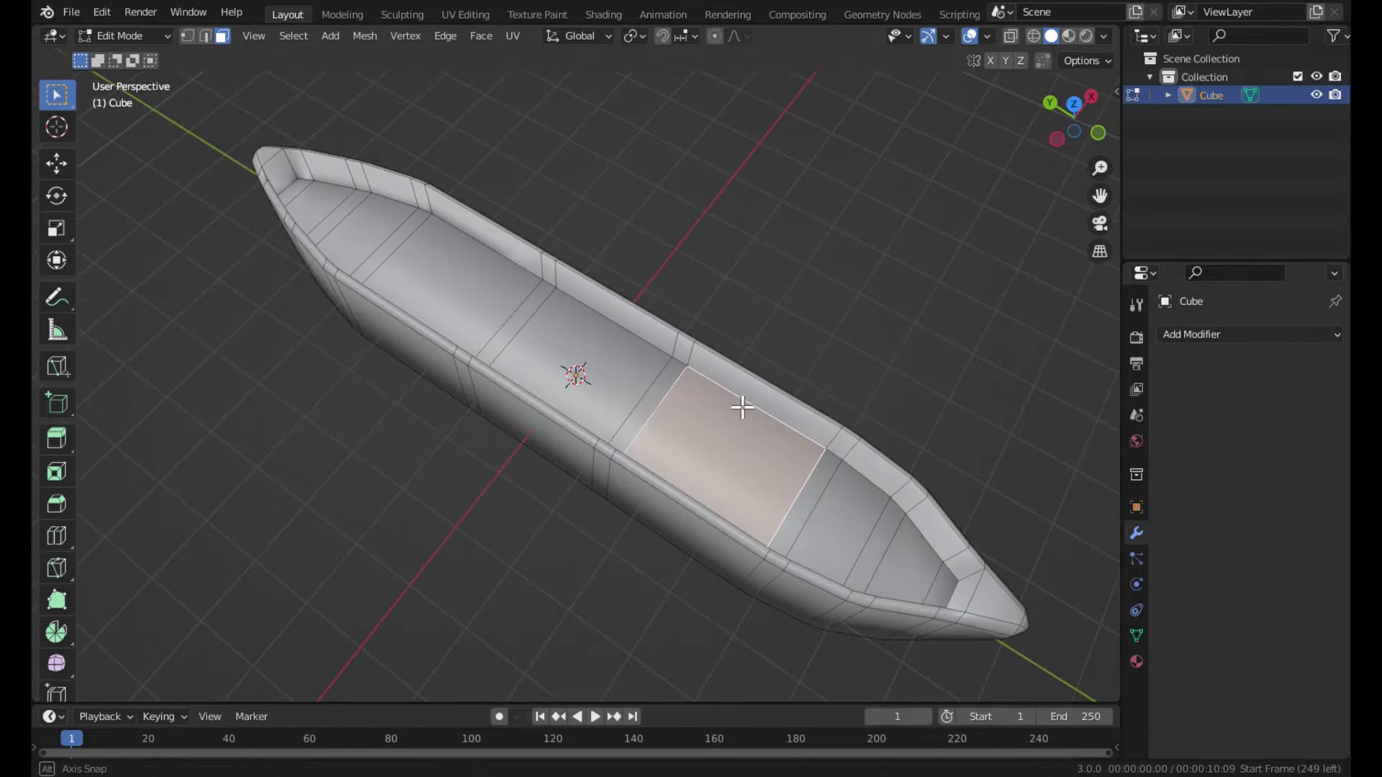
pyautogui.press('i')
pyautogui.click(915, 395)
pyautogui.press('s')
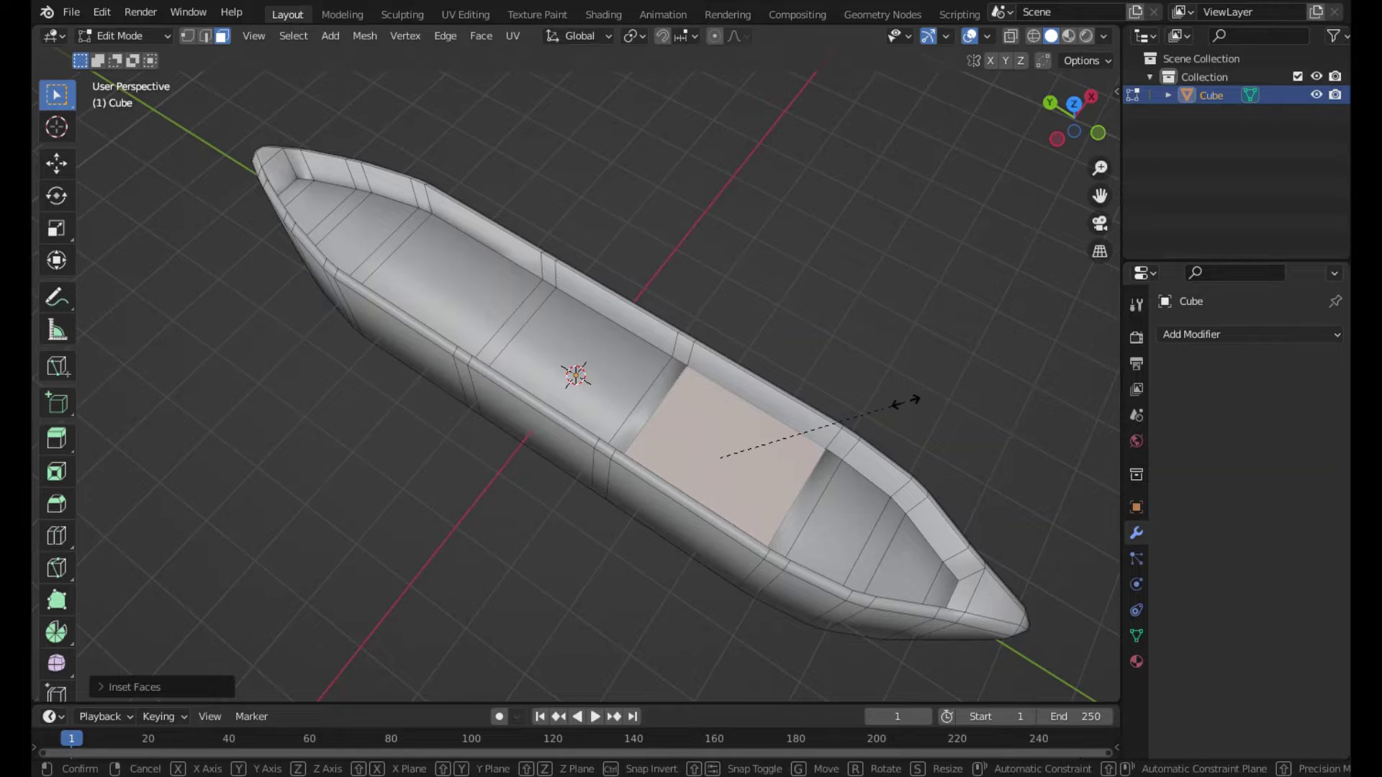
pyautogui.press('y')
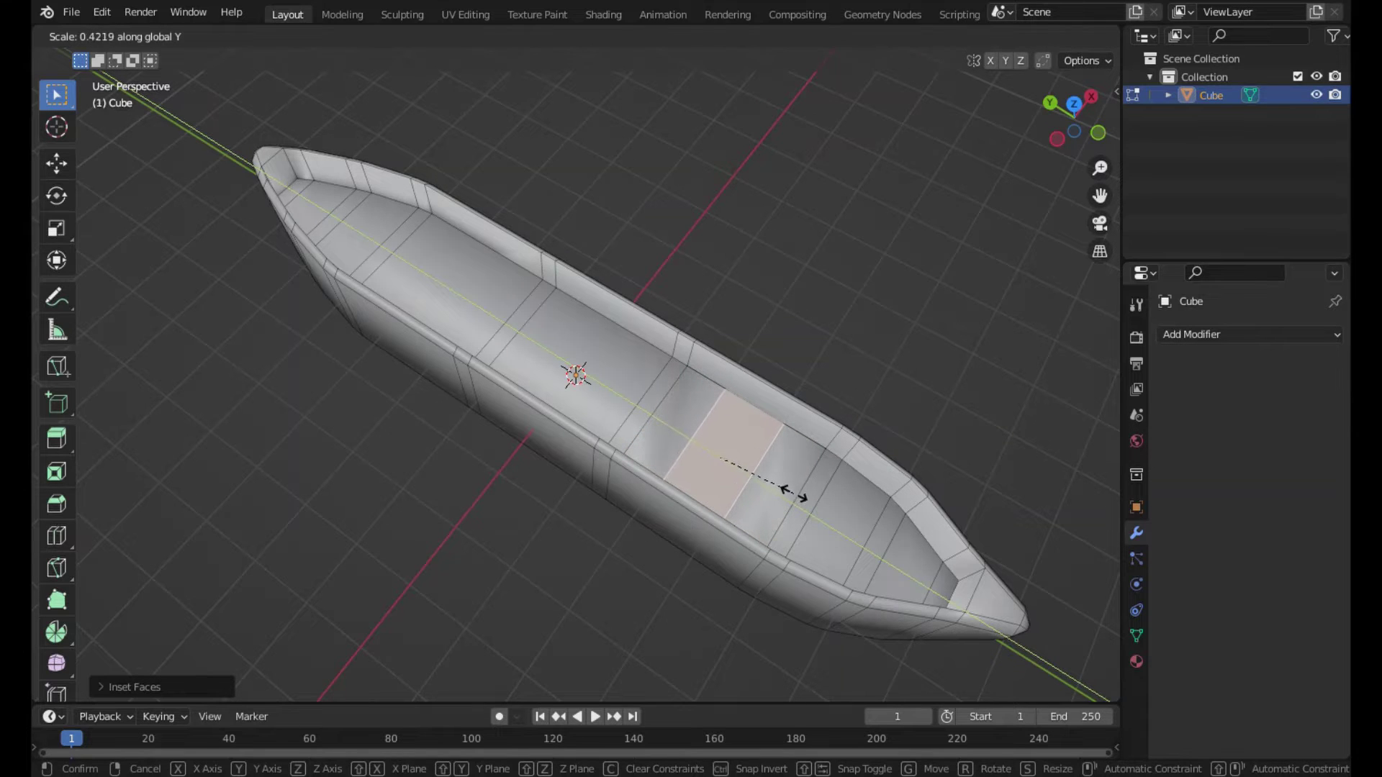
pyautogui.click(795, 487)
# Inset the next floor face and a face nearer the middle of the boat.
pyautogui.press('i')
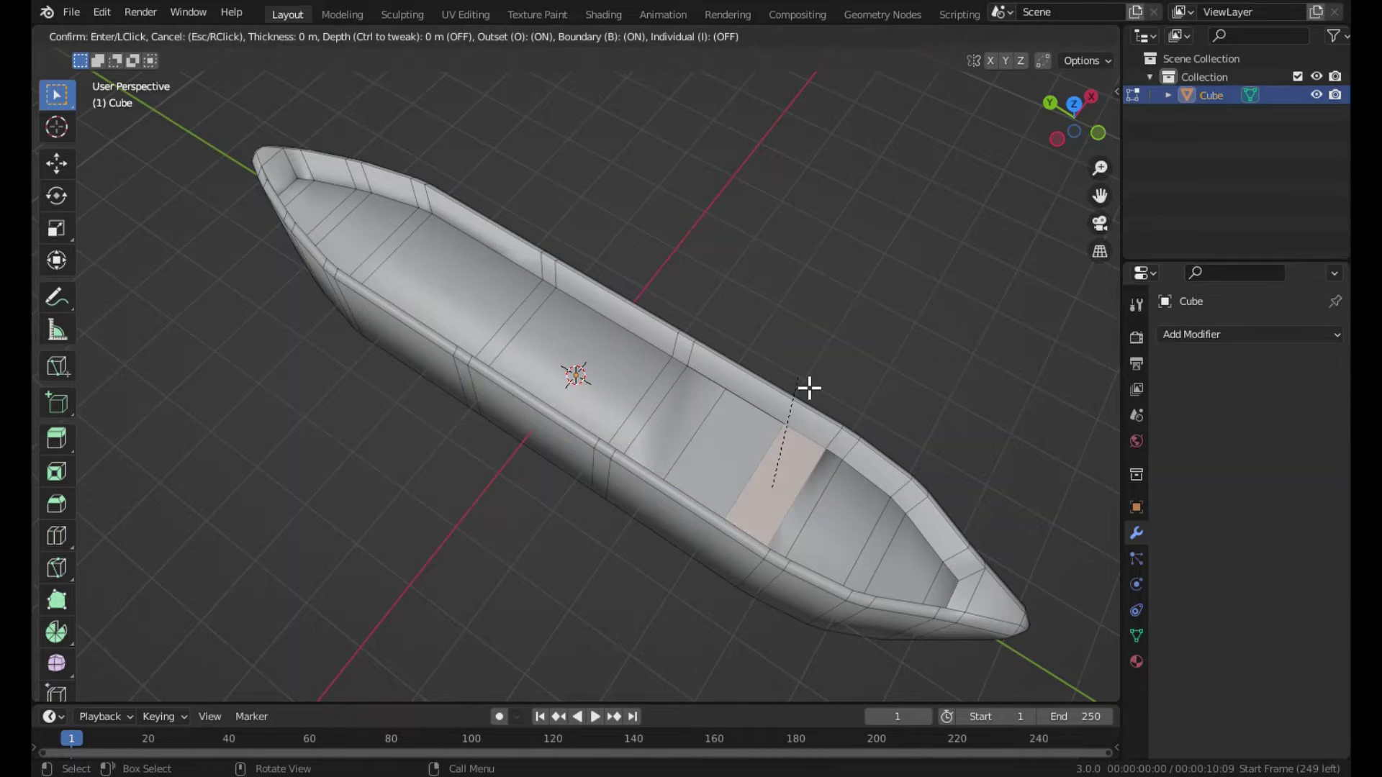
pyautogui.click(809, 388)
pyautogui.click(702, 405)
pyautogui.press('i')
pyautogui.click(702, 323)
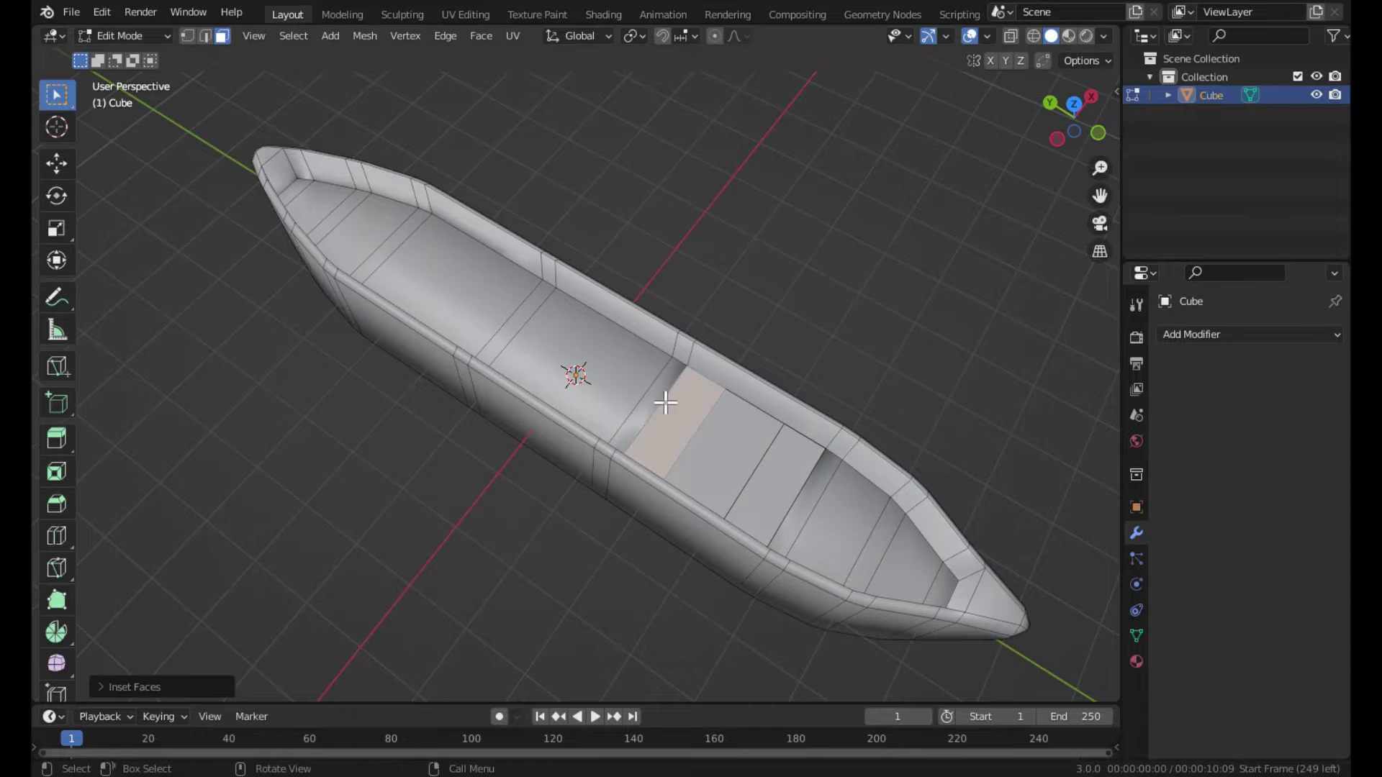
# Select floor strips and faces between the middle and the stern.
pyautogui.click(663, 402)
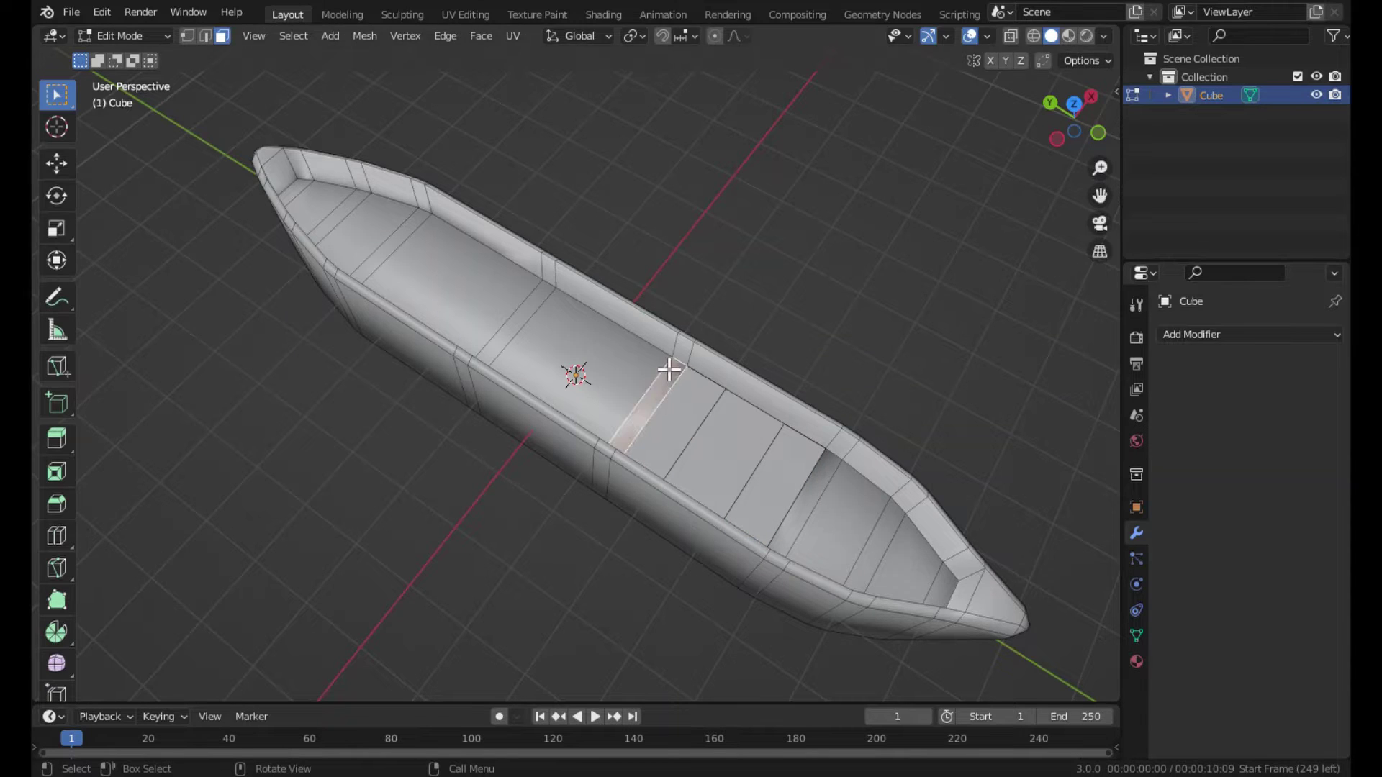
pyautogui.click(819, 522)
pyautogui.click(861, 513)
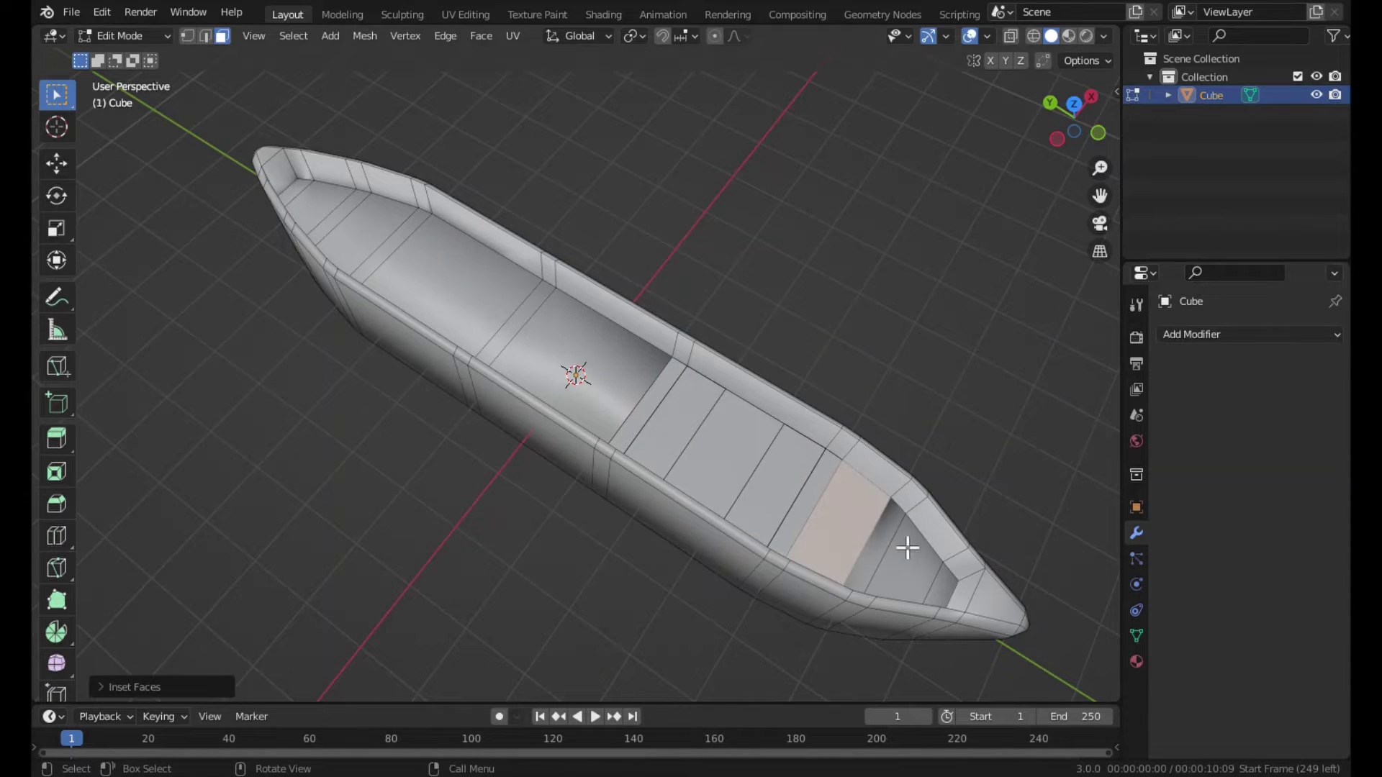
pyautogui.click(905, 548)
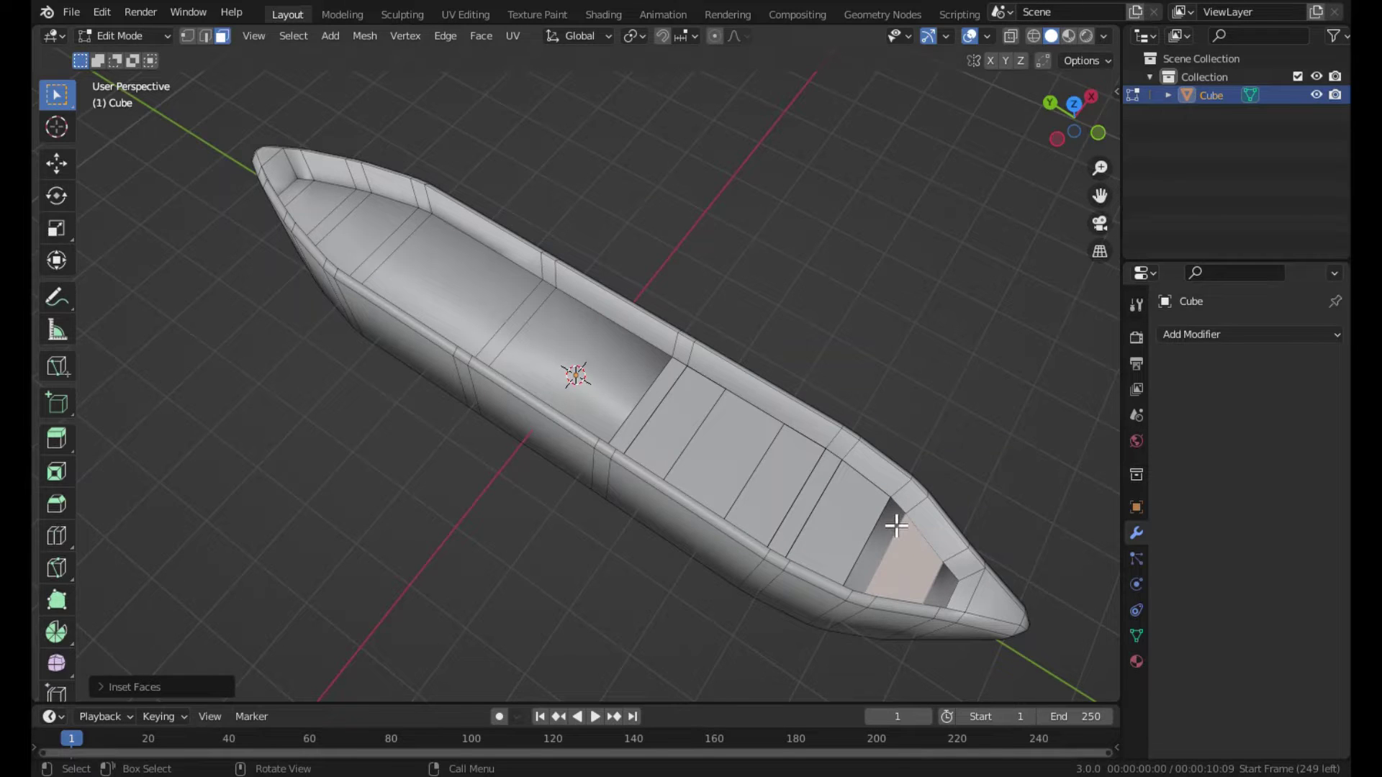
pyautogui.click(896, 526)
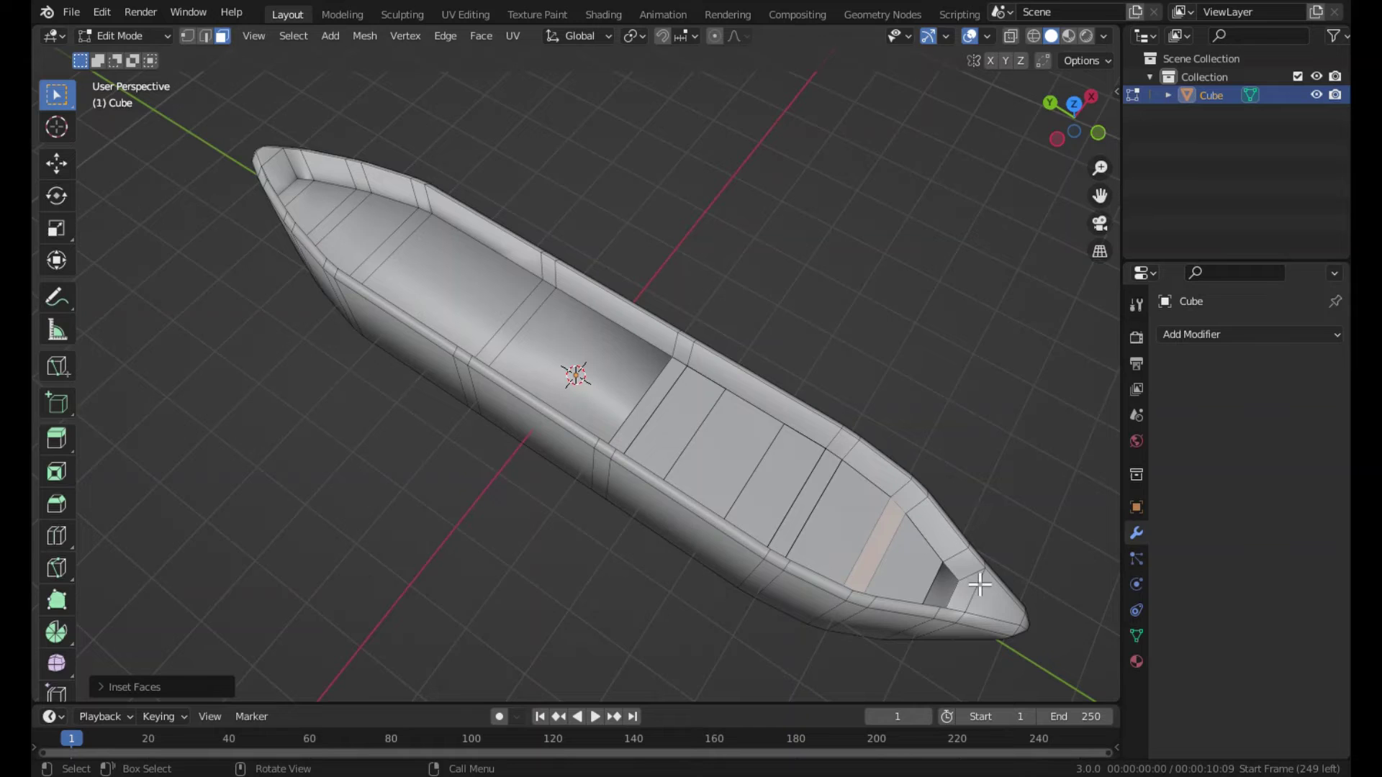
pyautogui.click(607, 373)
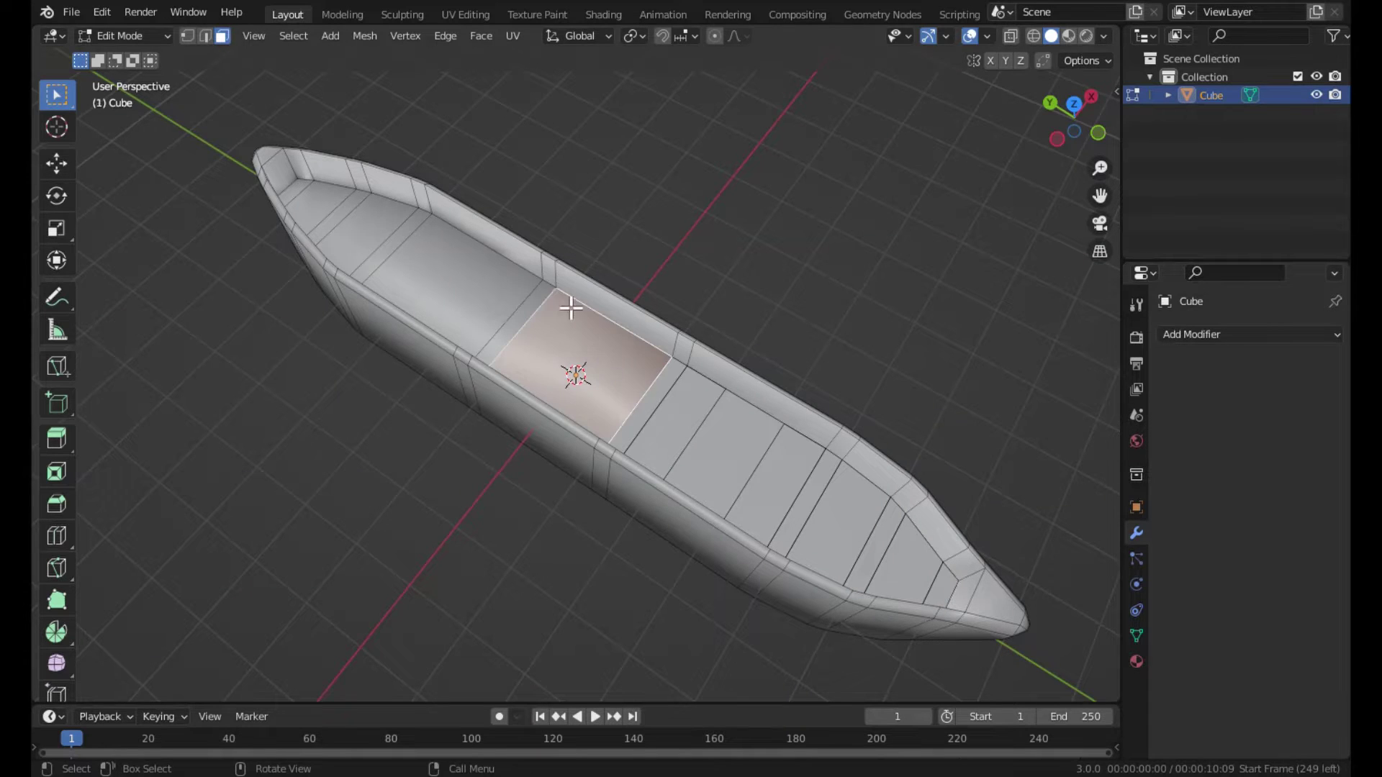
pyautogui.click(519, 323)
# Inset the middle narrow strip and the larger bow-side floor face.
pyautogui.press('i')
pyautogui.click(472, 231)
pyautogui.click(428, 280)
pyautogui.press('i')
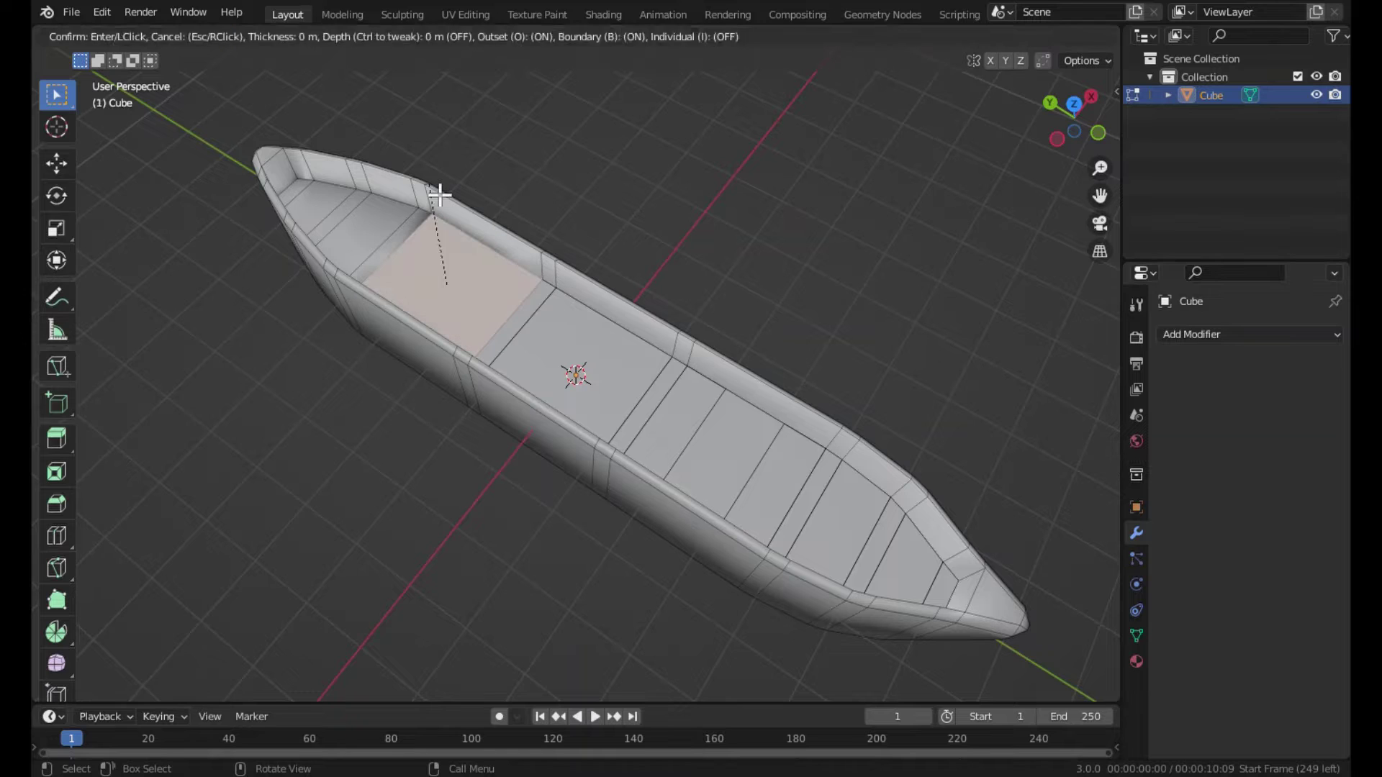
pyautogui.click(411, 213)
pyautogui.click(401, 231)
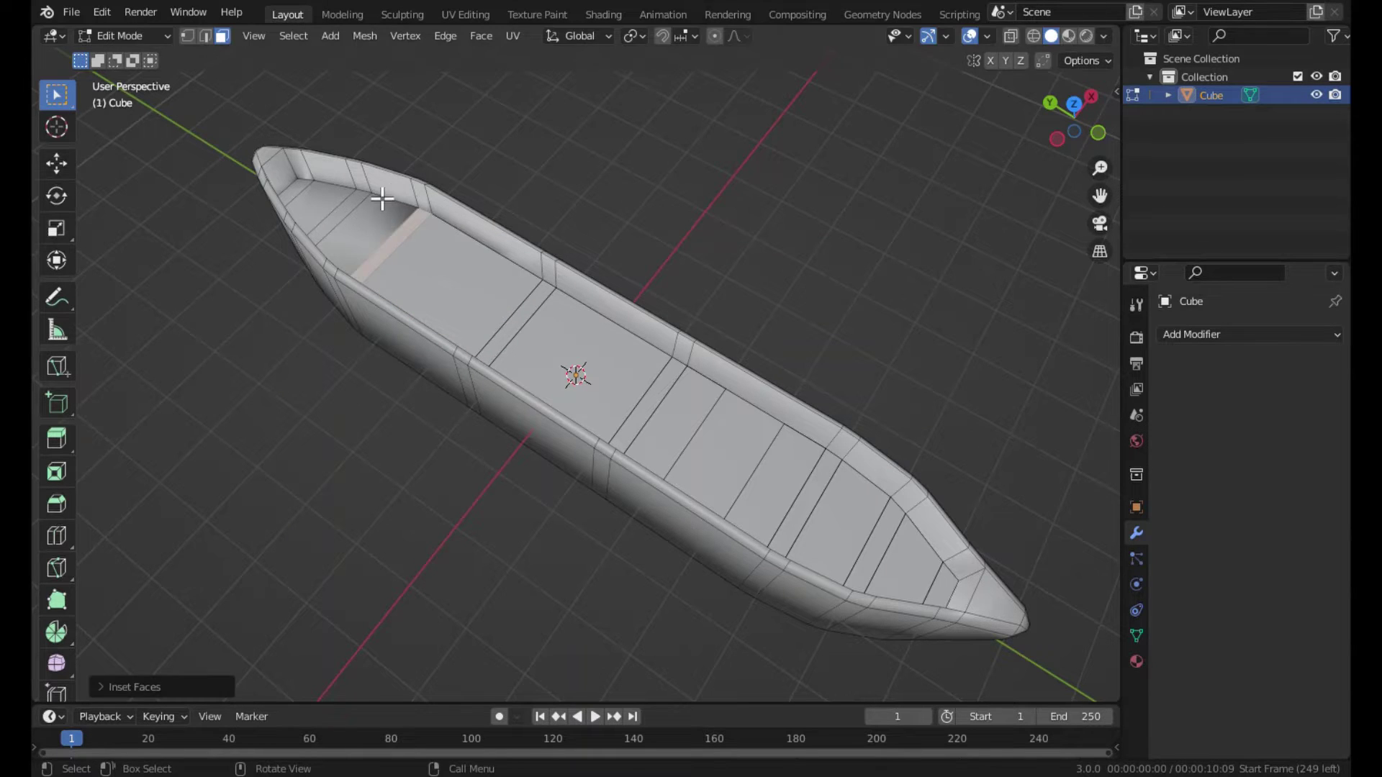
# Inset the small bow-end floor face repeatedly, leaving a thin strip at the bow.
pyautogui.click(378, 207)
pyautogui.press('i')
pyautogui.click(333, 205)
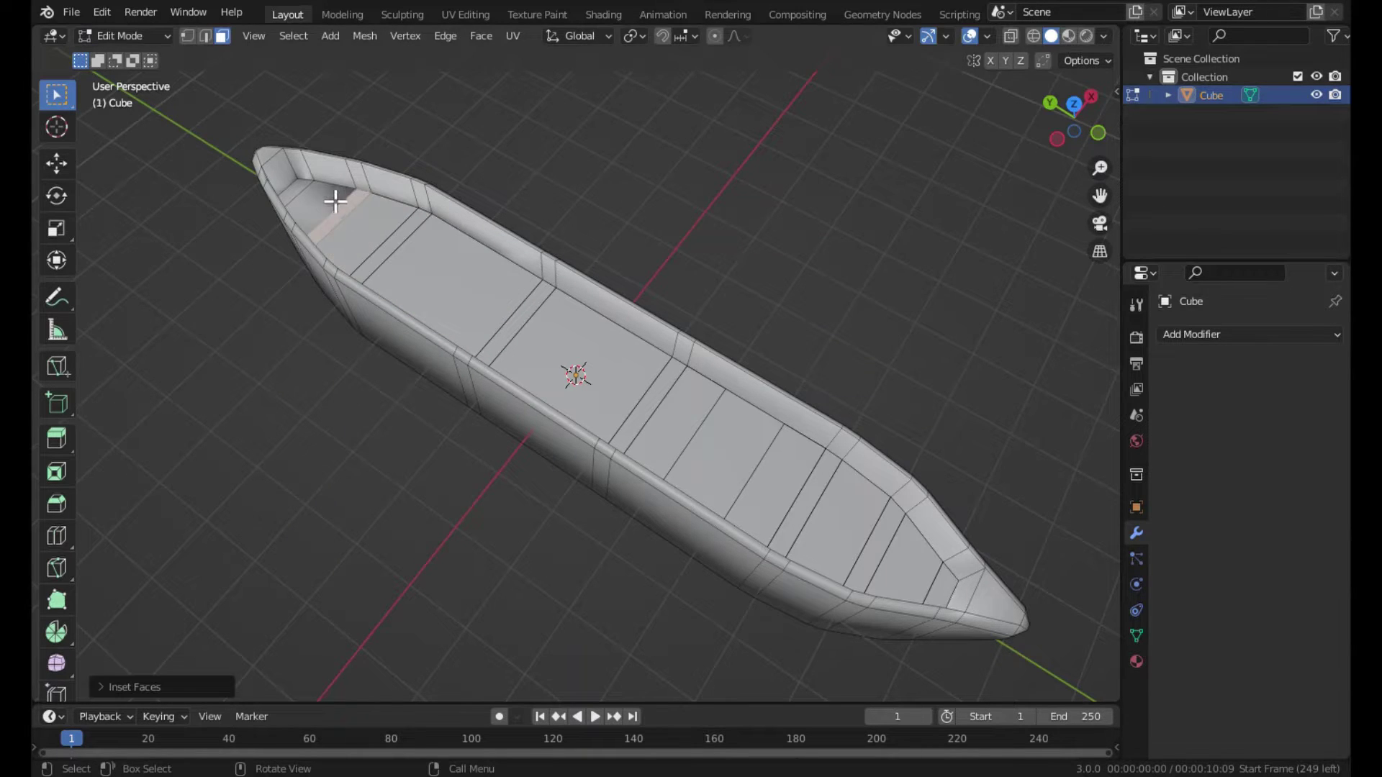
pyautogui.press('i')
pyautogui.click(323, 195)
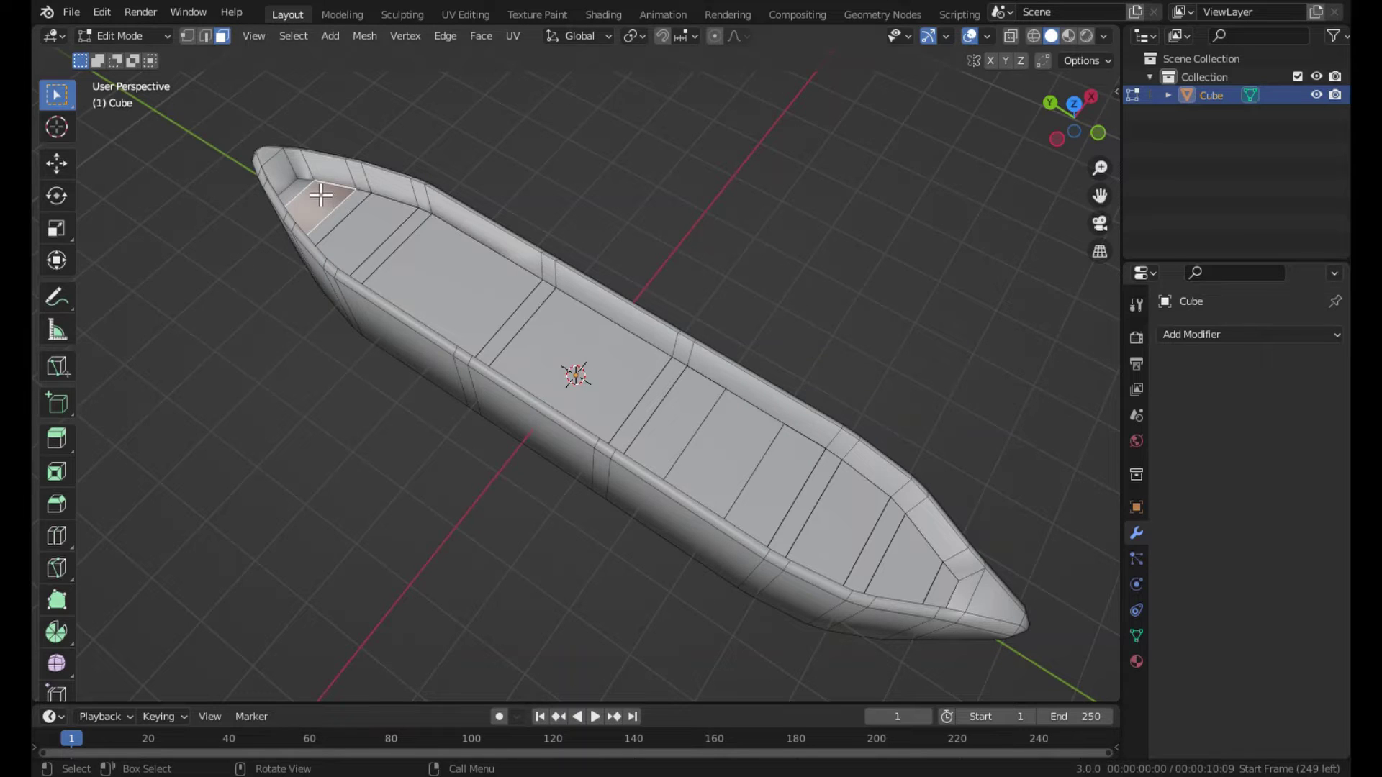
pyautogui.press('i')
pyautogui.click(318, 191)
pyautogui.press('i')
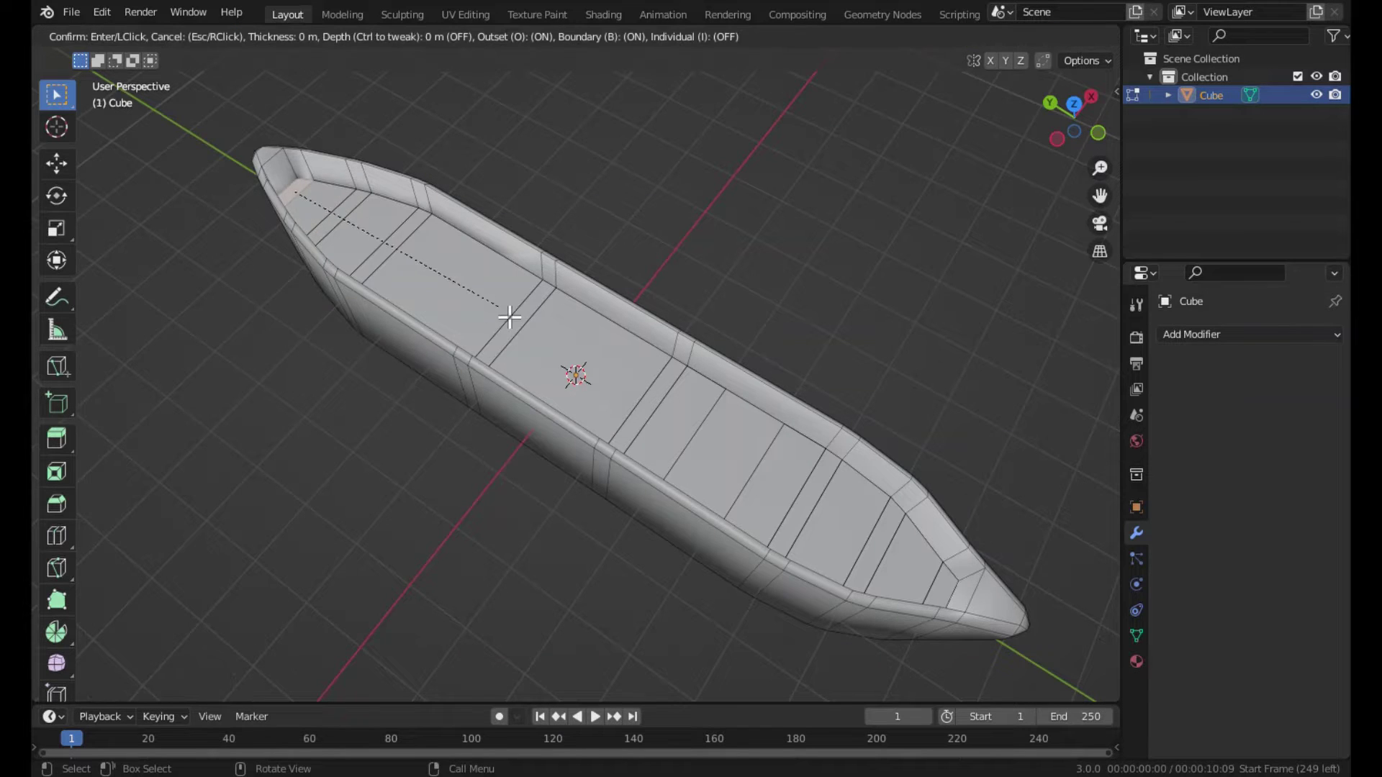
pyautogui.click(458, 272)
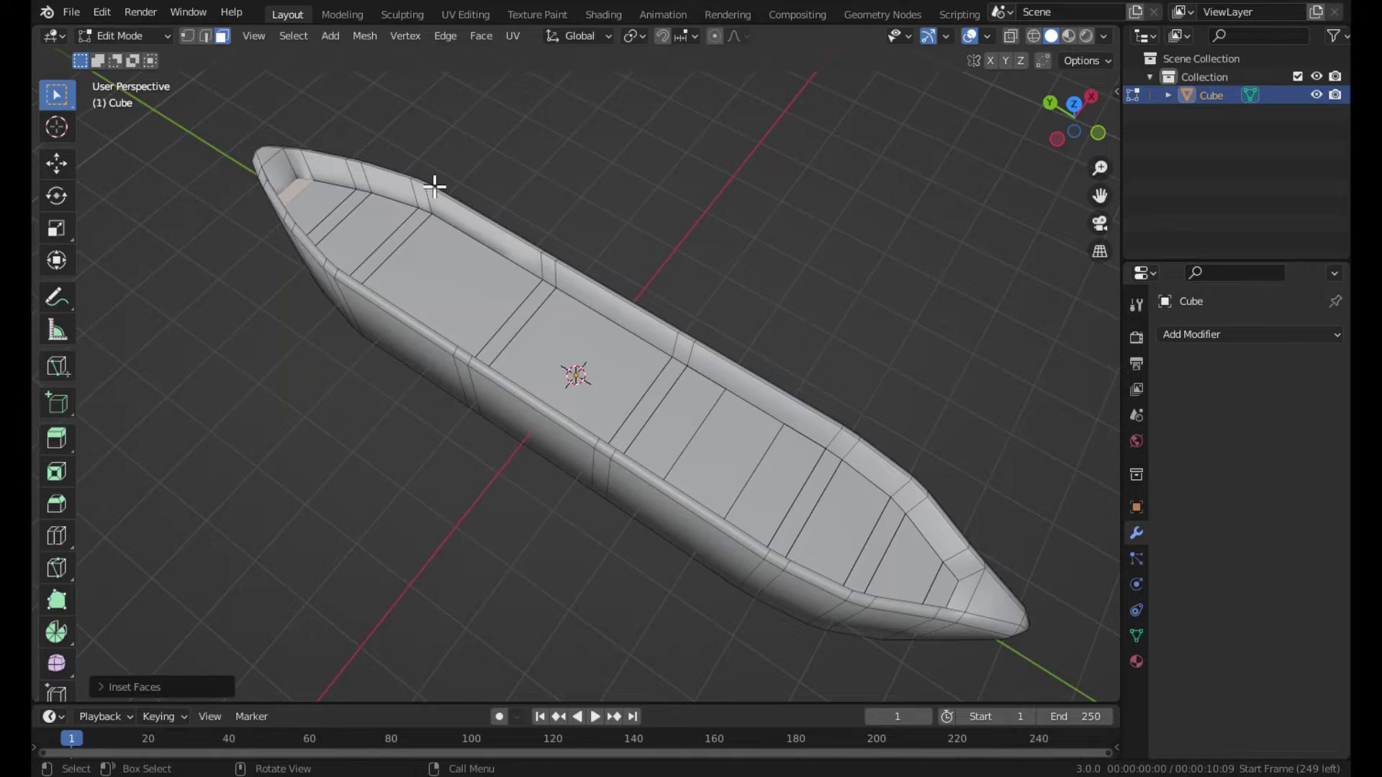
# Check the boat from a new angle and select a floor face near the stern.
pyautogui.press('Tab')
pyautogui.moveTo(530, 269)
pyautogui.mouseDown(button='middle')
pyautogui.moveTo(542, 324)
pyautogui.moveTo(389, 293)
pyautogui.moveTo(629, 333)
pyautogui.moveTo(854, 484)
pyautogui.mouseUp(button='middle')
pyautogui.press('Tab')
pyautogui.click(849, 490)
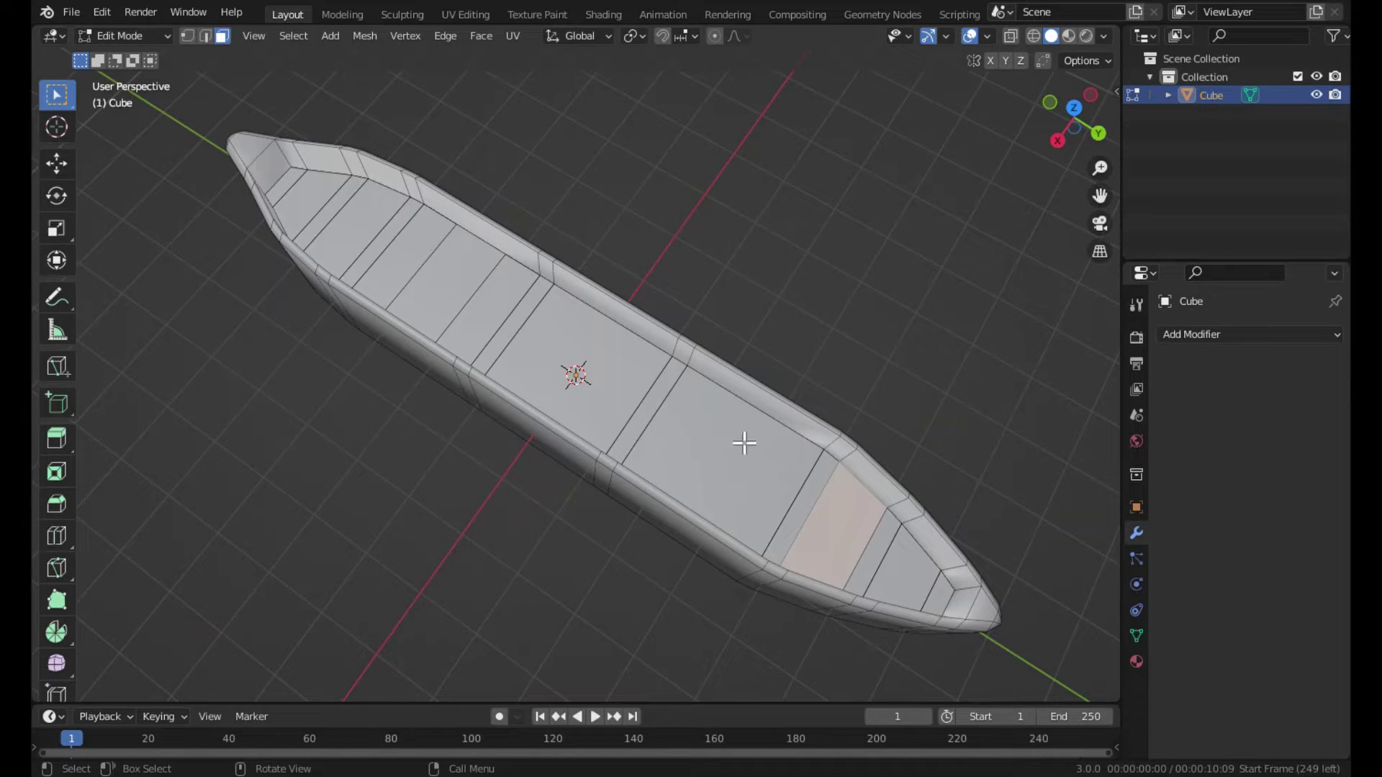
# Narrow the central floor face along Y into a thin crosswise strip.
pyautogui.click(551, 344)
pyautogui.press('s')
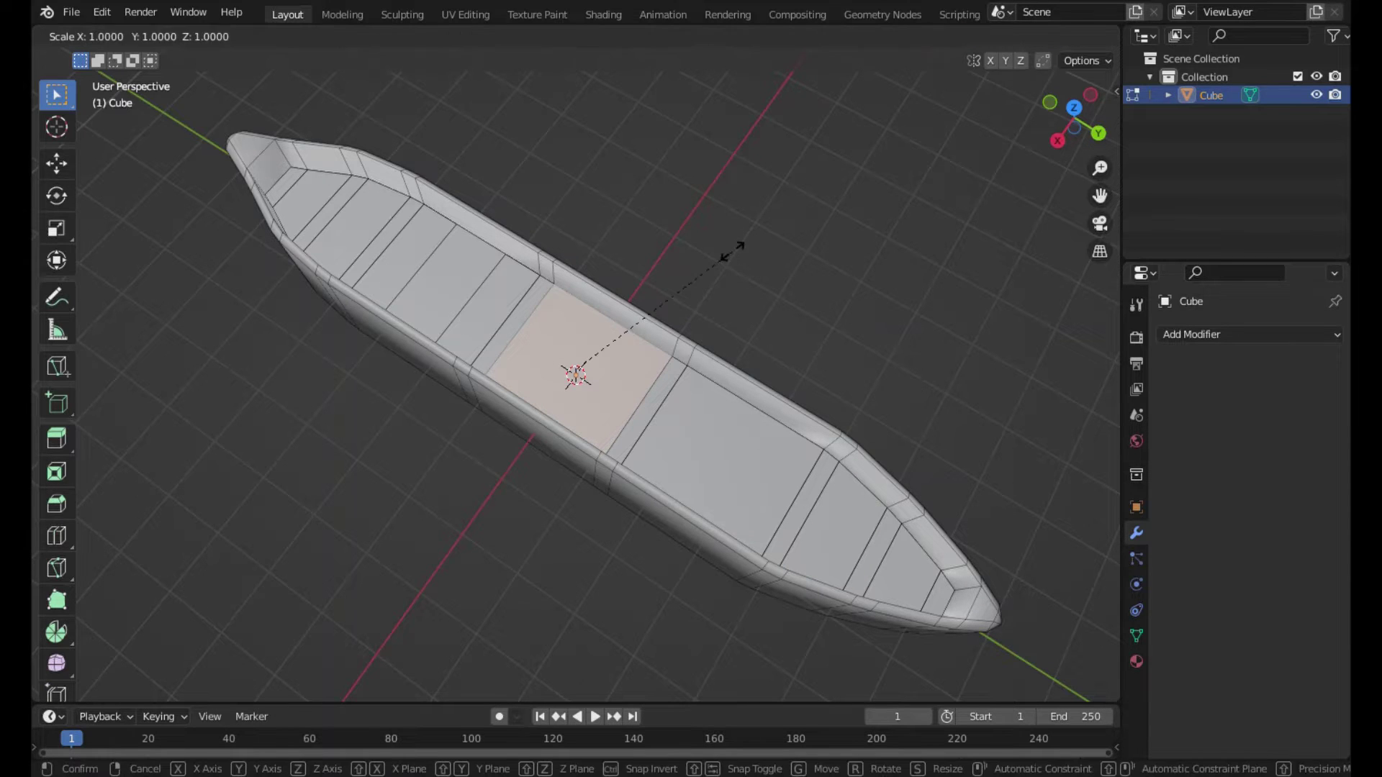
pyautogui.press('y')
pyautogui.click(662, 370)
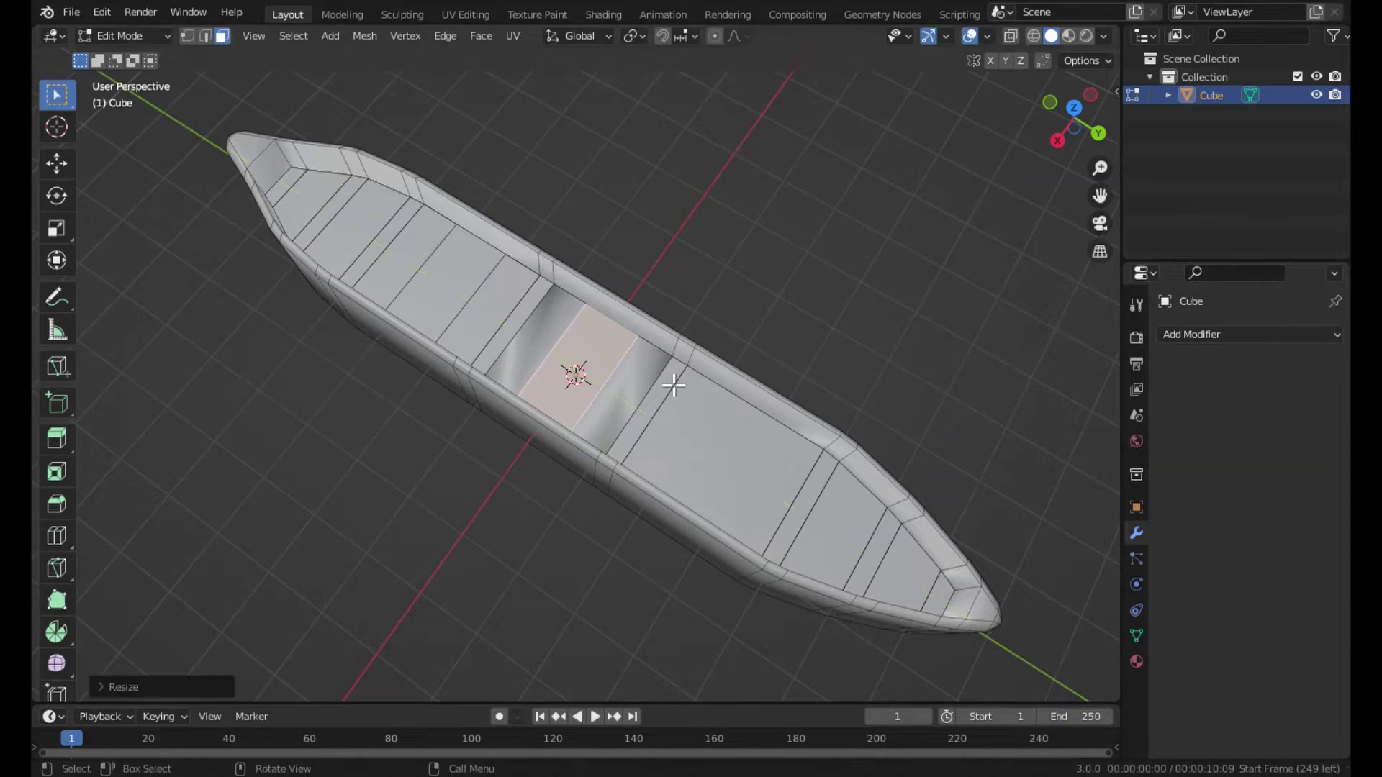
# Inset the neighbouring floor faces on either side of the central strip.
pyautogui.click(652, 389)
pyautogui.press('i')
pyautogui.click(643, 291)
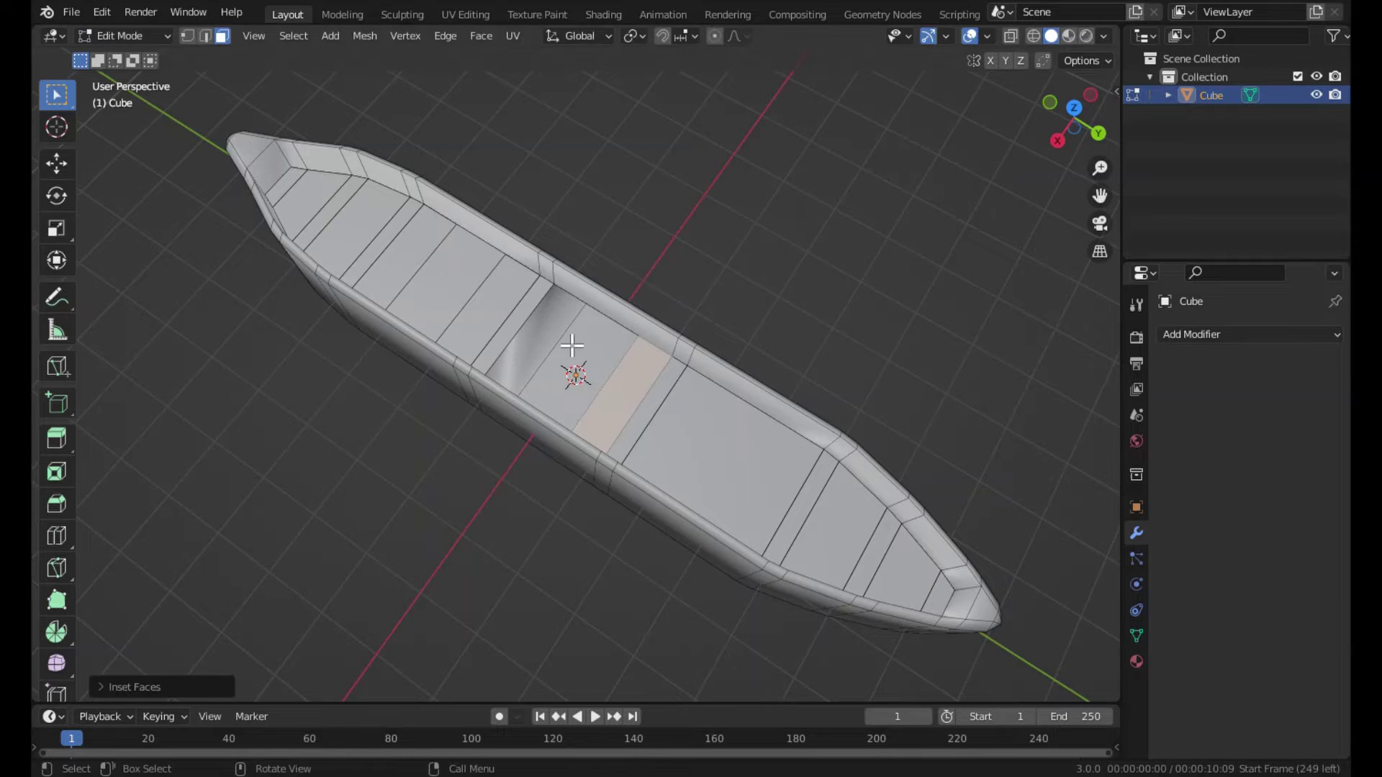
pyautogui.click(574, 305)
pyautogui.press('i')
pyautogui.click(577, 300)
# Narrow the large floor face along Y and inset its neighbour.
pyautogui.click(753, 487)
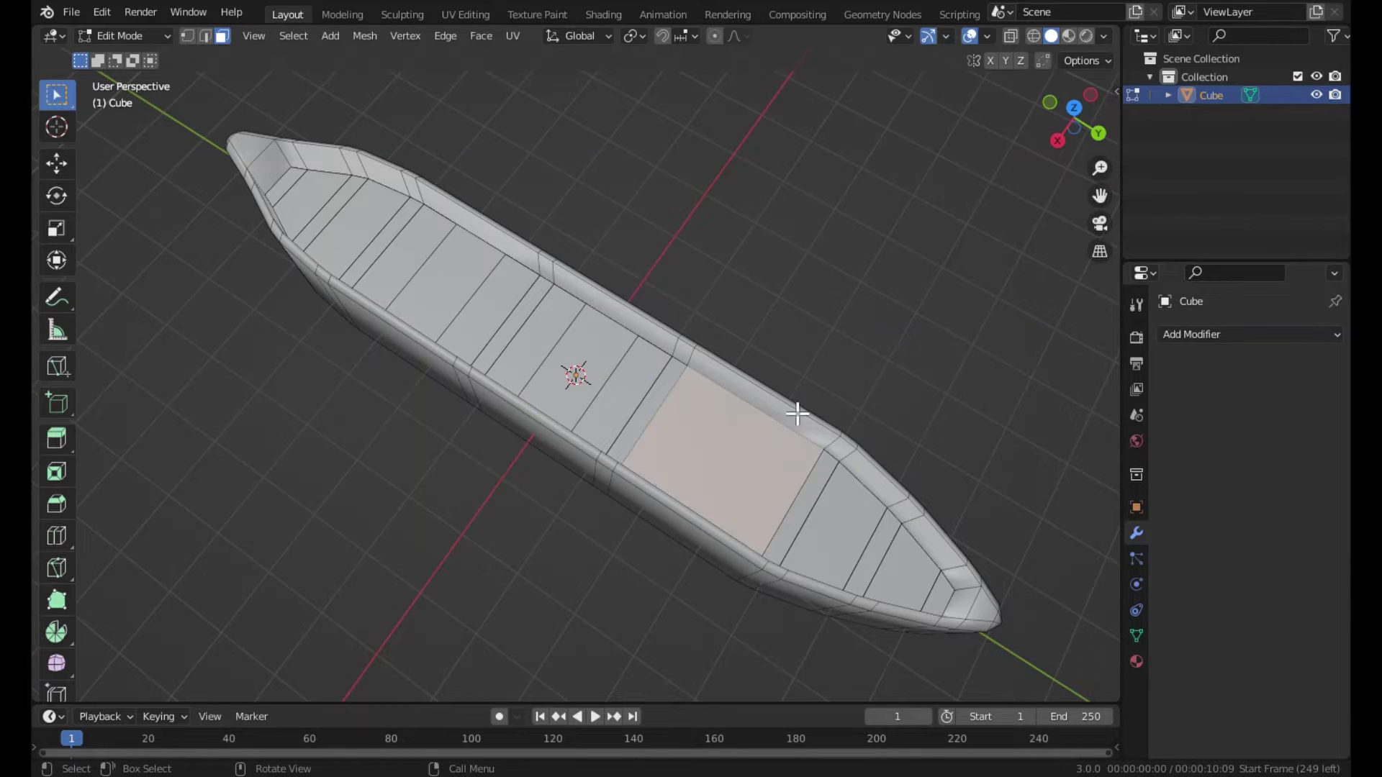
pyautogui.press('s')
pyautogui.press('y')
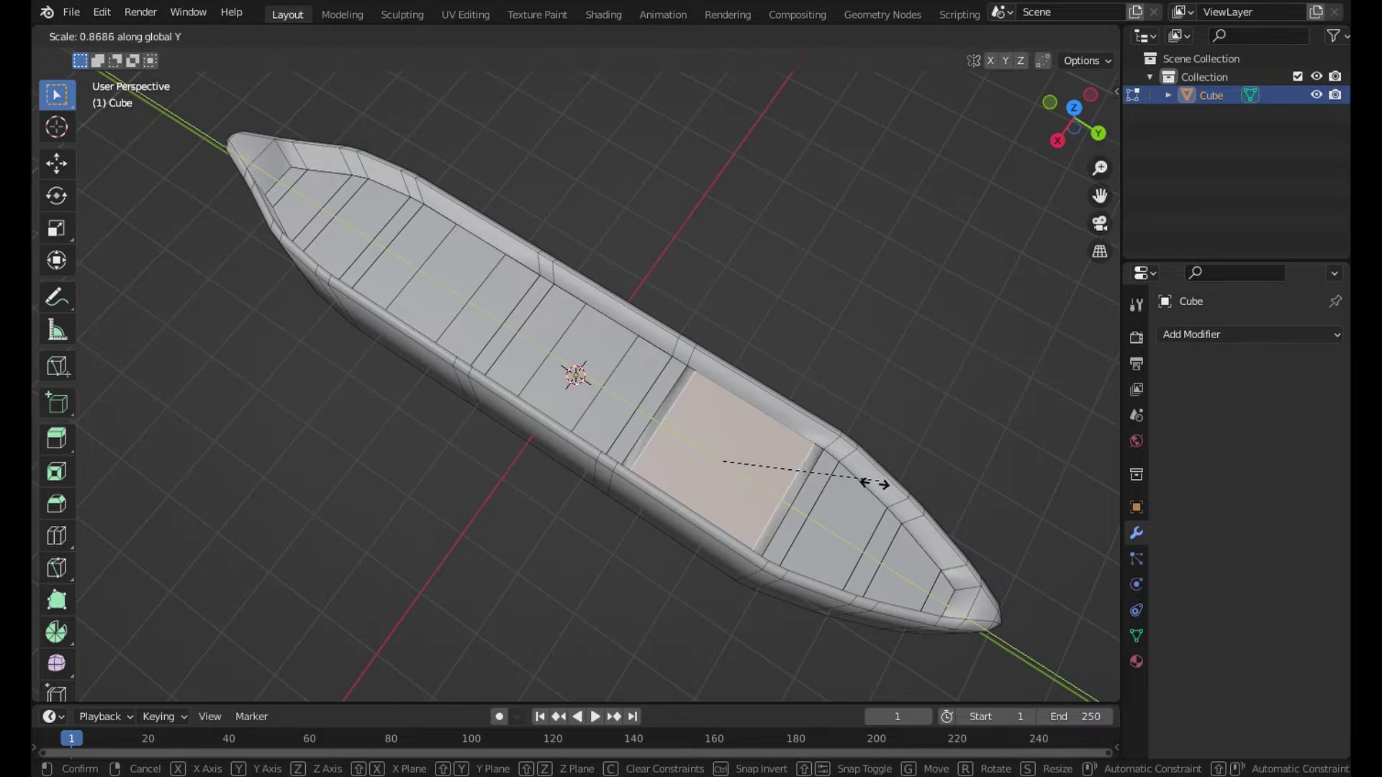
pyautogui.click(792, 489)
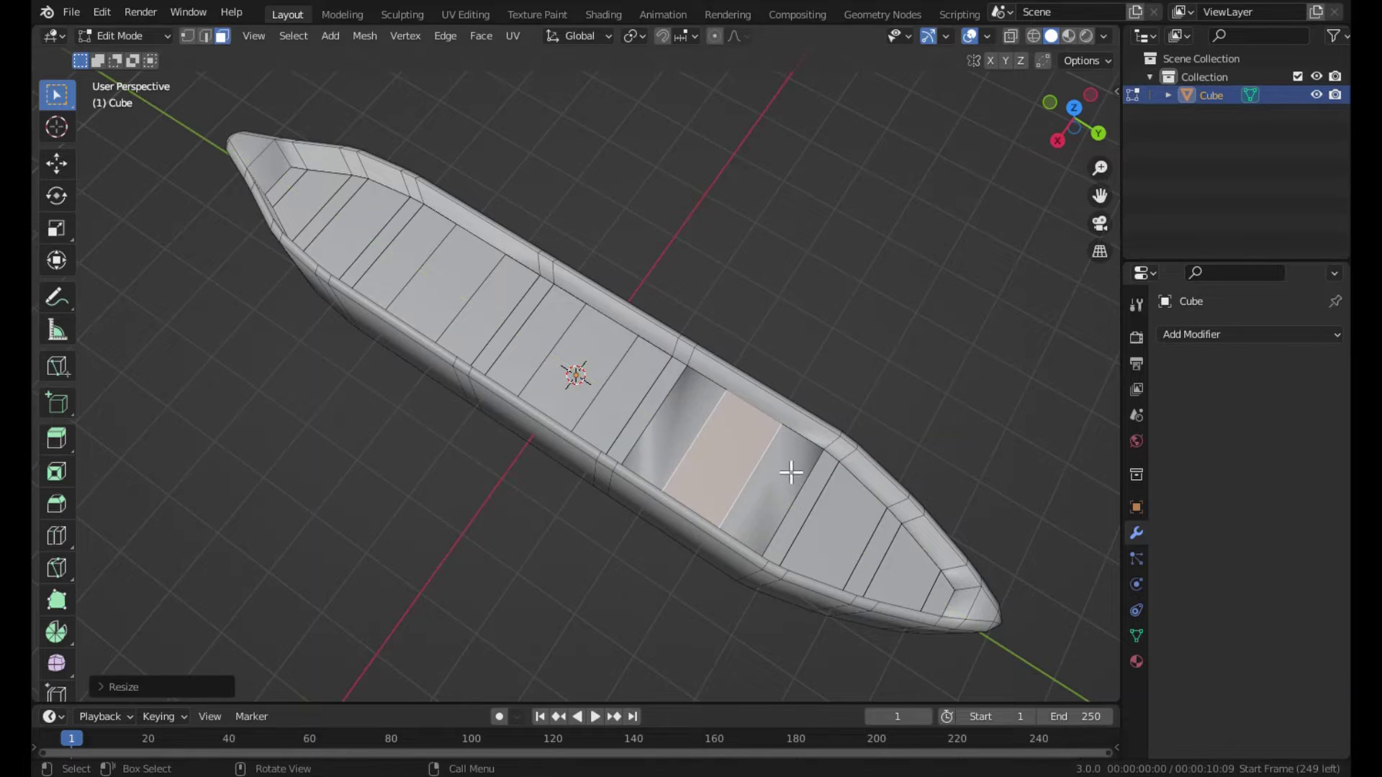
pyautogui.press('i')
pyautogui.click(812, 350)
# Inset the left strip, then select the floor strips meant for benches.
pyautogui.click(689, 409)
pyautogui.press('i')
pyautogui.click(824, 395)
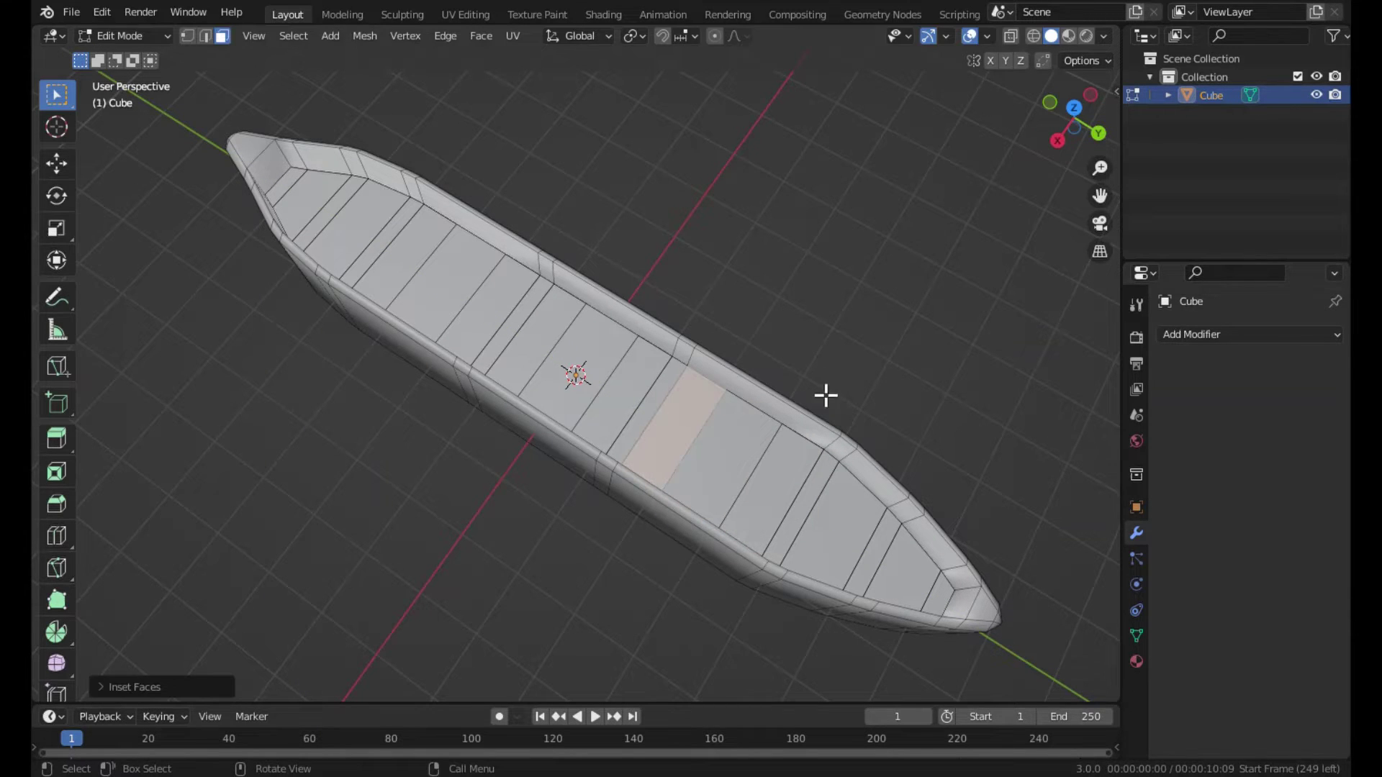
pyautogui.click(718, 463)
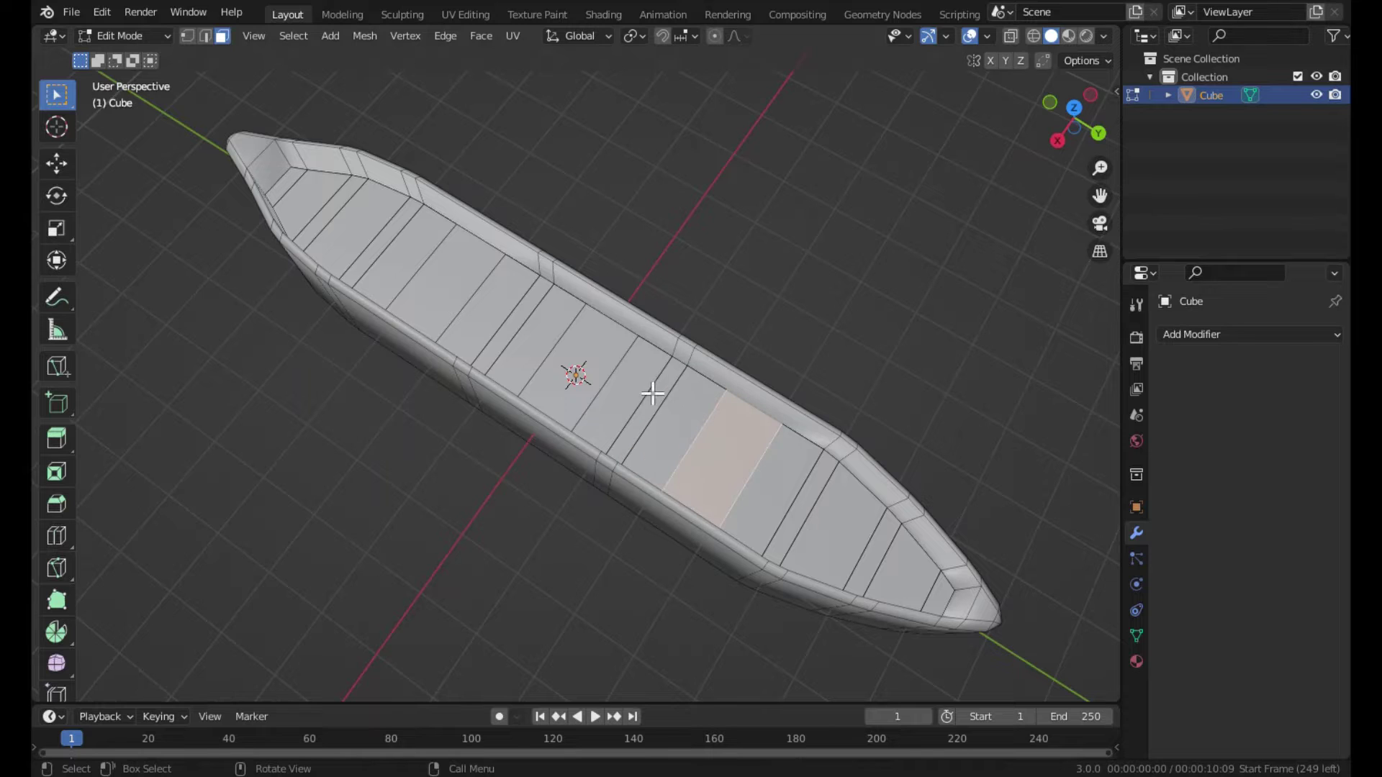
pyautogui.keyDown('shift'); pyautogui.click(572, 369); pyautogui.keyUp('shift')
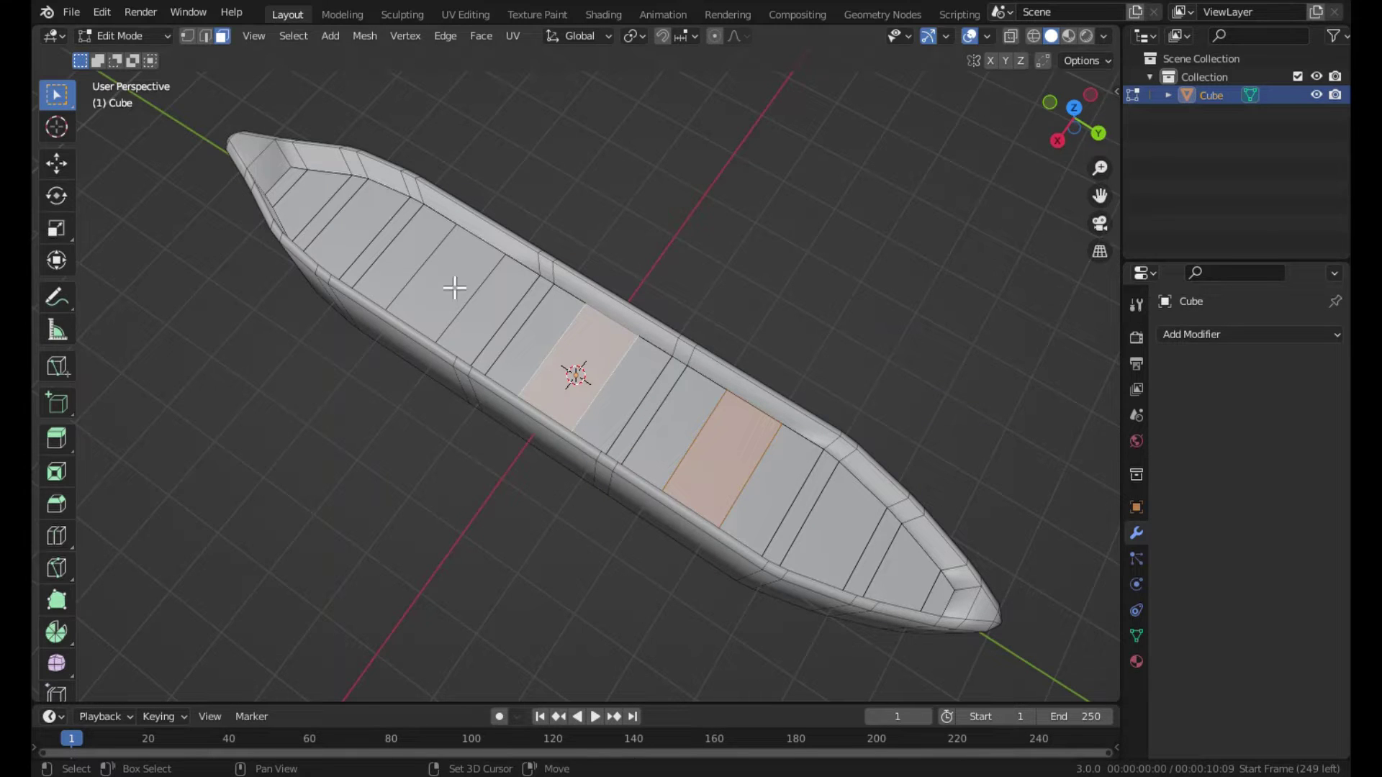
# Extrude the selected floor strips, including the centre one, upward into bench blocks.
pyautogui.keyDown('shift'); pyautogui.click(454, 288); pyautogui.keyUp('shift')
pyautogui.moveTo(887, 529)
pyautogui.mouseDown(button='middle')
pyautogui.moveTo(799, 407)
pyautogui.moveTo(756, 417)
pyautogui.mouseUp(button='middle')
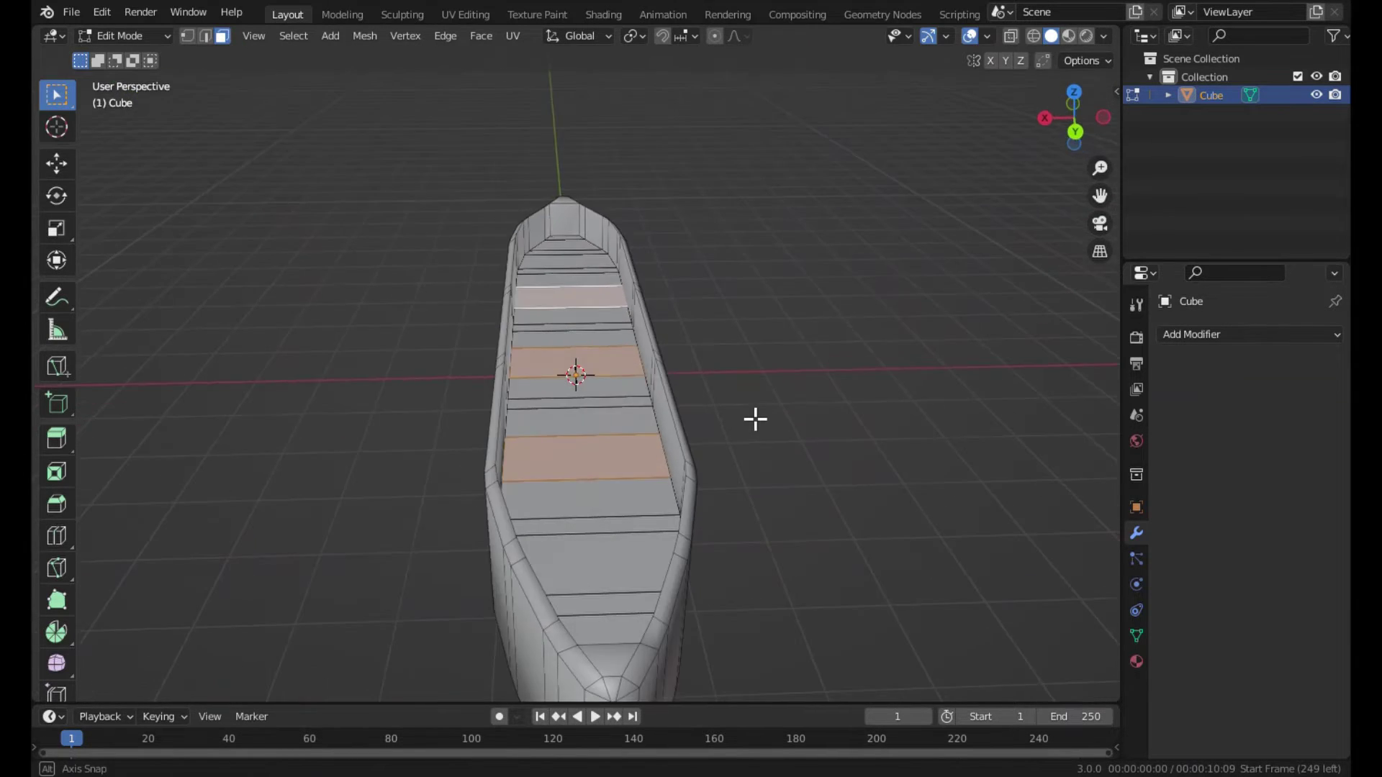
pyautogui.moveTo(623, 552)
pyautogui.mouseDown(button='middle')
pyautogui.moveTo(731, 400)
pyautogui.moveTo(845, 406)
pyautogui.mouseUp(button='middle')
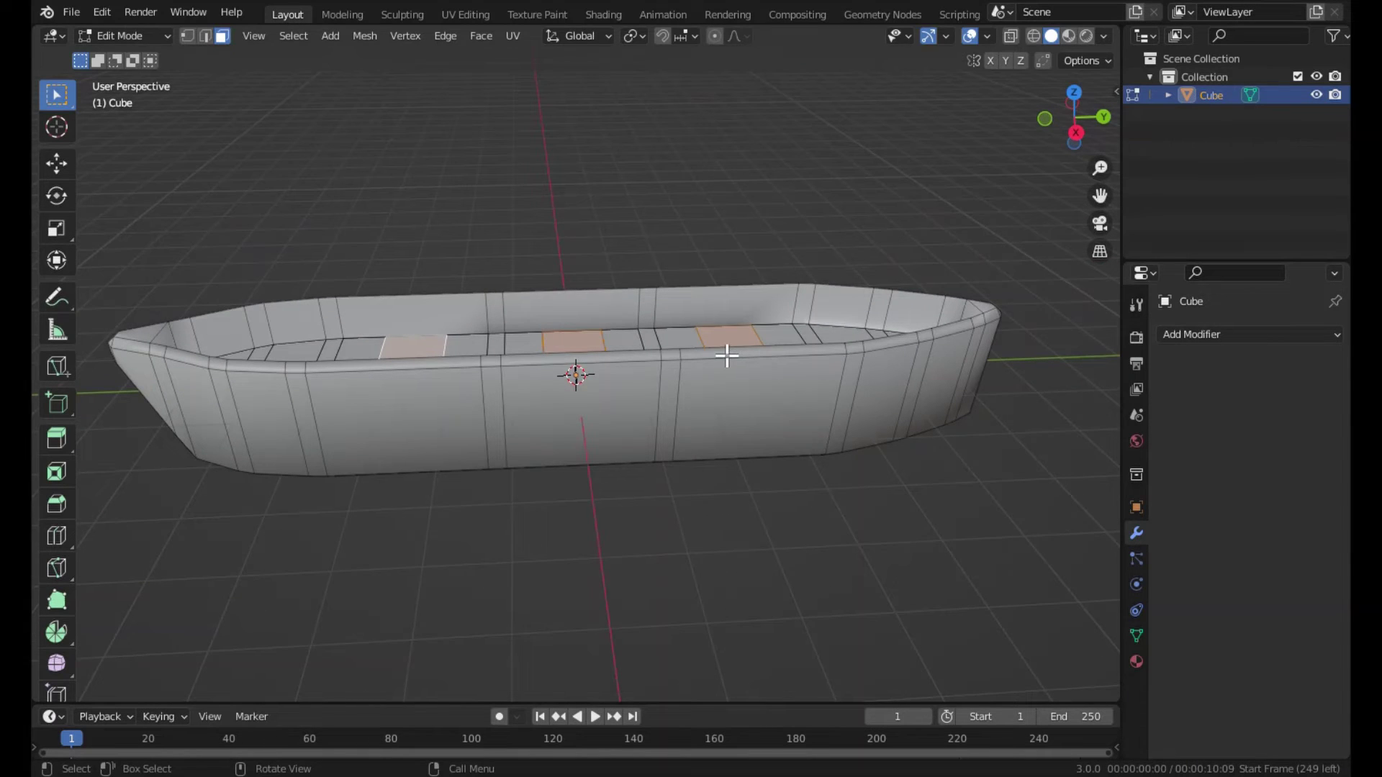
pyautogui.press('e')
pyautogui.click(823, 277)
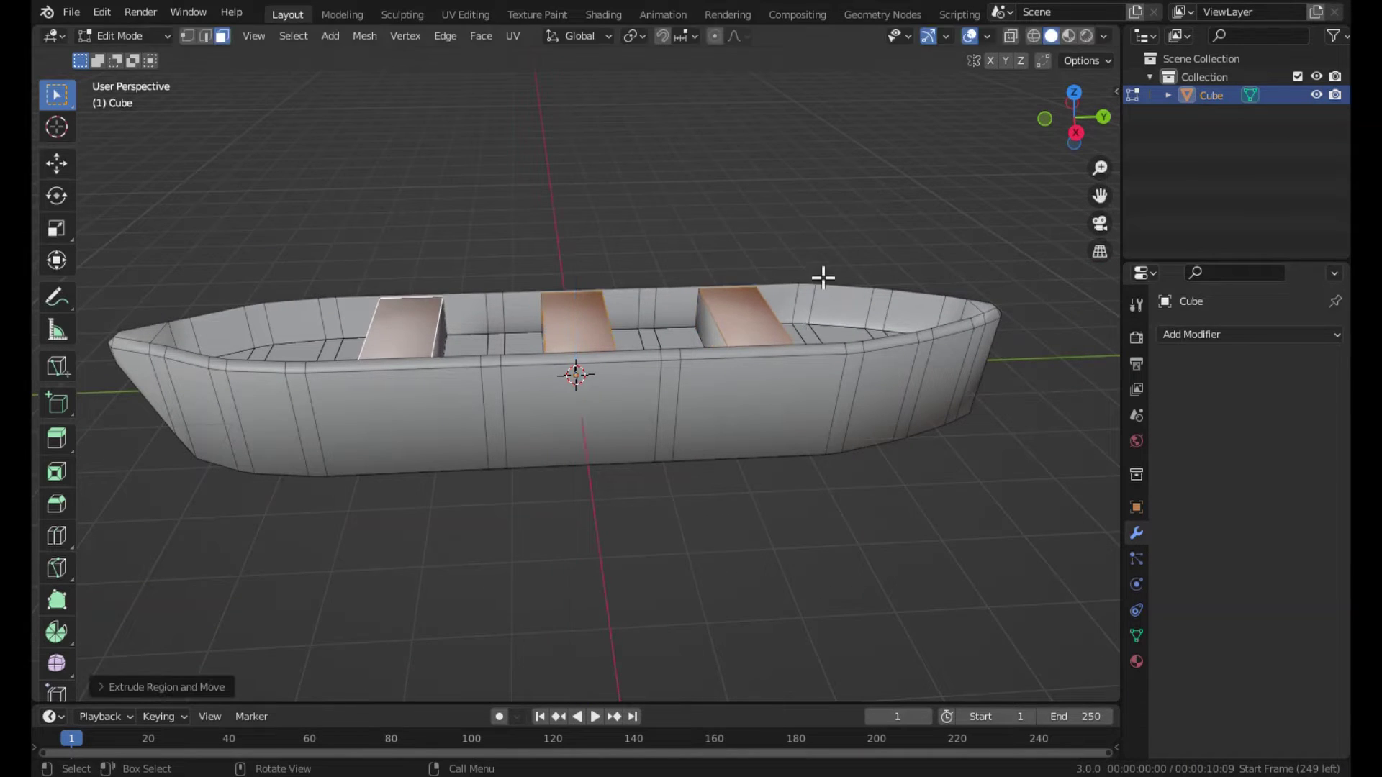
pyautogui.press('Tab')
pyautogui.moveTo(788, 262)
pyautogui.mouseDown(button='middle')
pyautogui.moveTo(442, 268)
pyautogui.moveTo(222, 295)
pyautogui.mouseUp(button='middle')
pyautogui.moveTo(727, 403)
pyautogui.mouseDown(button='middle')
pyautogui.moveTo(709, 382)
pyautogui.moveTo(809, 391)
pyautogui.mouseUp(button='middle')
pyautogui.press('Tab')
# Extrude a floor face near the boat's end into a taller box and inset its top.
pyautogui.click(799, 484)
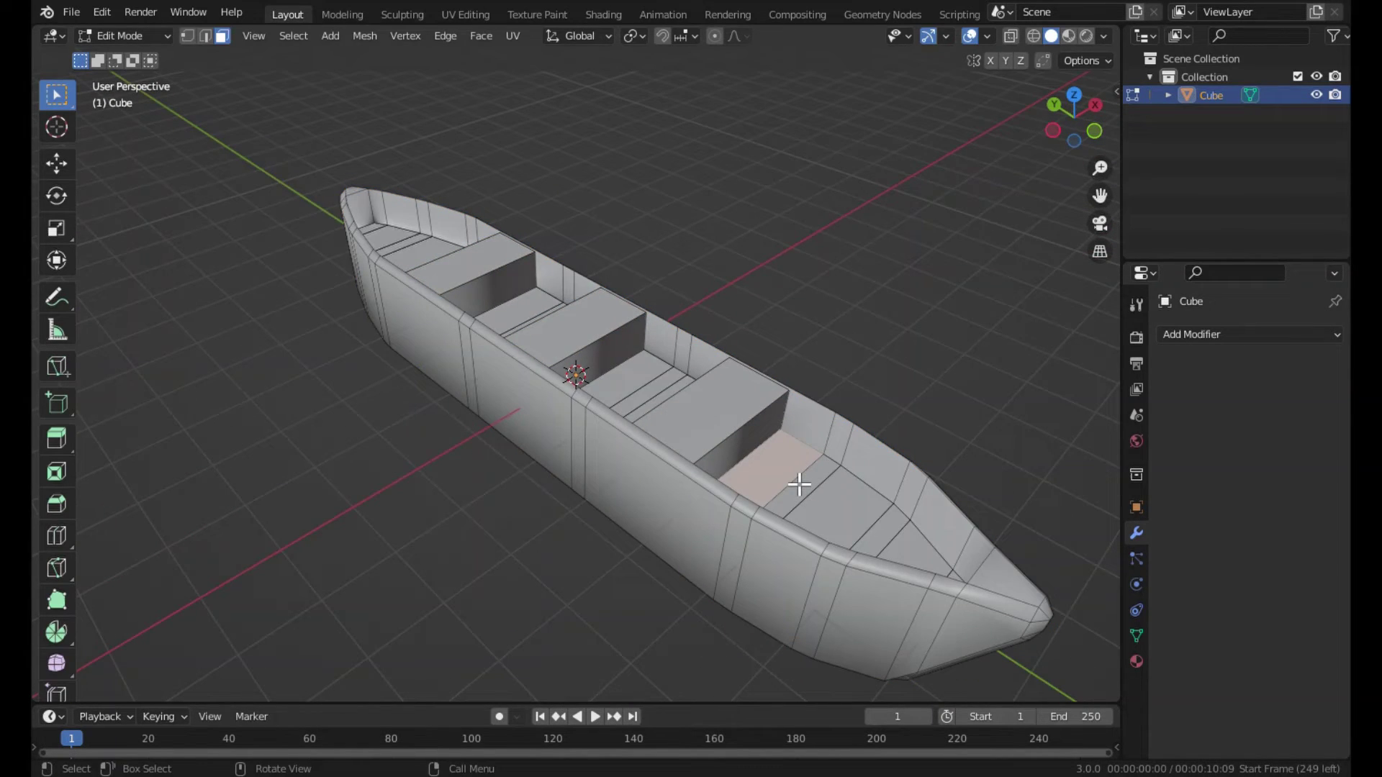
pyautogui.press('e')
pyautogui.click(826, 418)
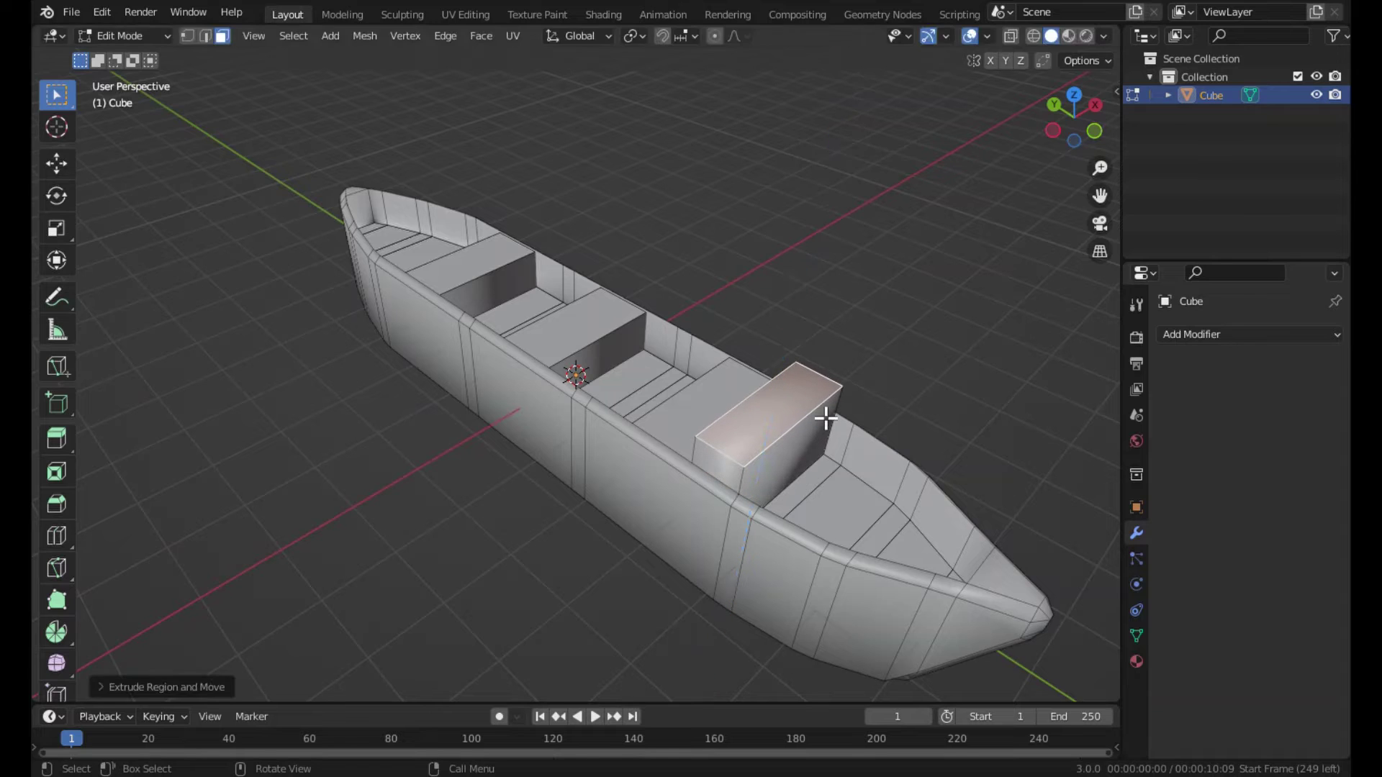
pyautogui.press('i')
pyautogui.click(880, 306)
pyautogui.press('Tab')
pyautogui.moveTo(880, 309)
pyautogui.mouseDown(button='middle')
pyautogui.moveTo(771, 290)
pyautogui.moveTo(641, 299)
pyautogui.moveTo(784, 339)
pyautogui.moveTo(796, 561)
pyautogui.mouseUp(button='middle')
pyautogui.press('Tab')
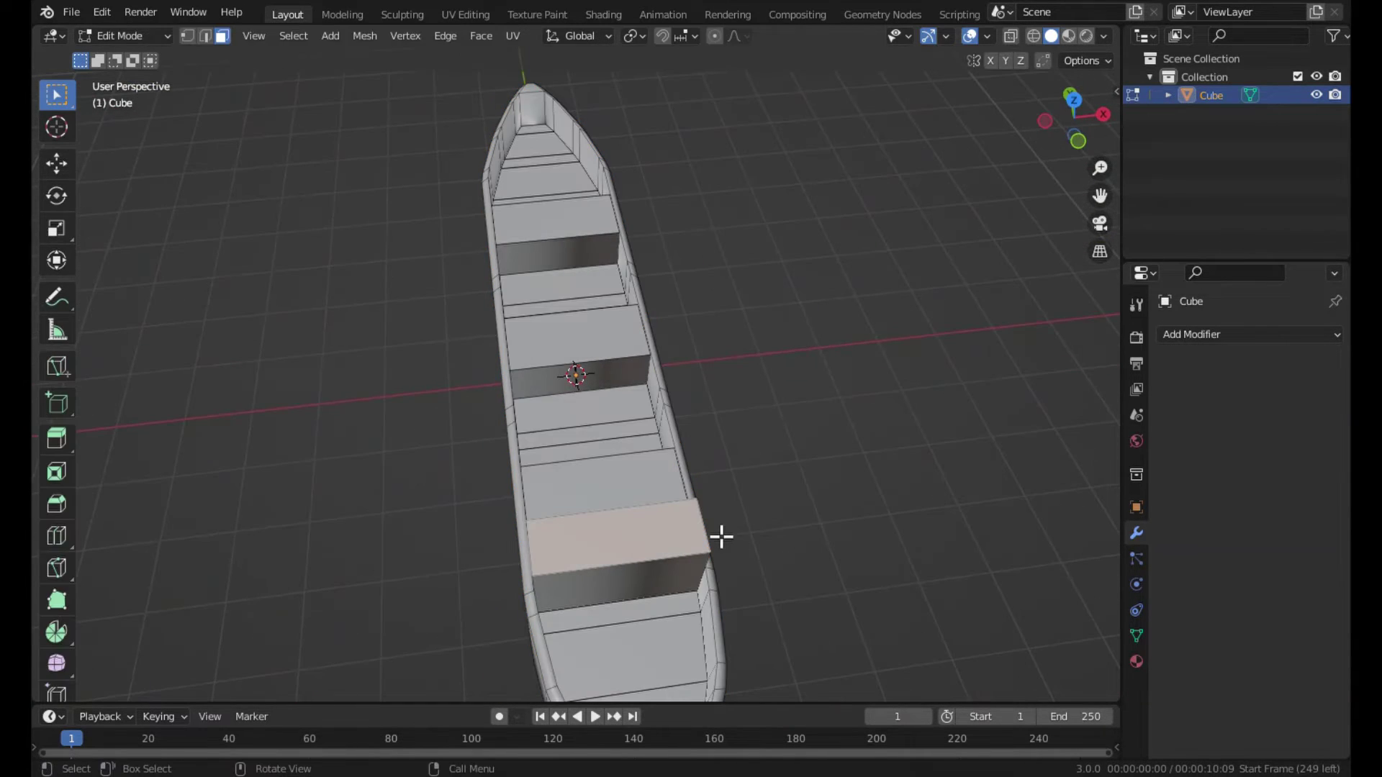
pyautogui.hotkey('ctrl', 'r')
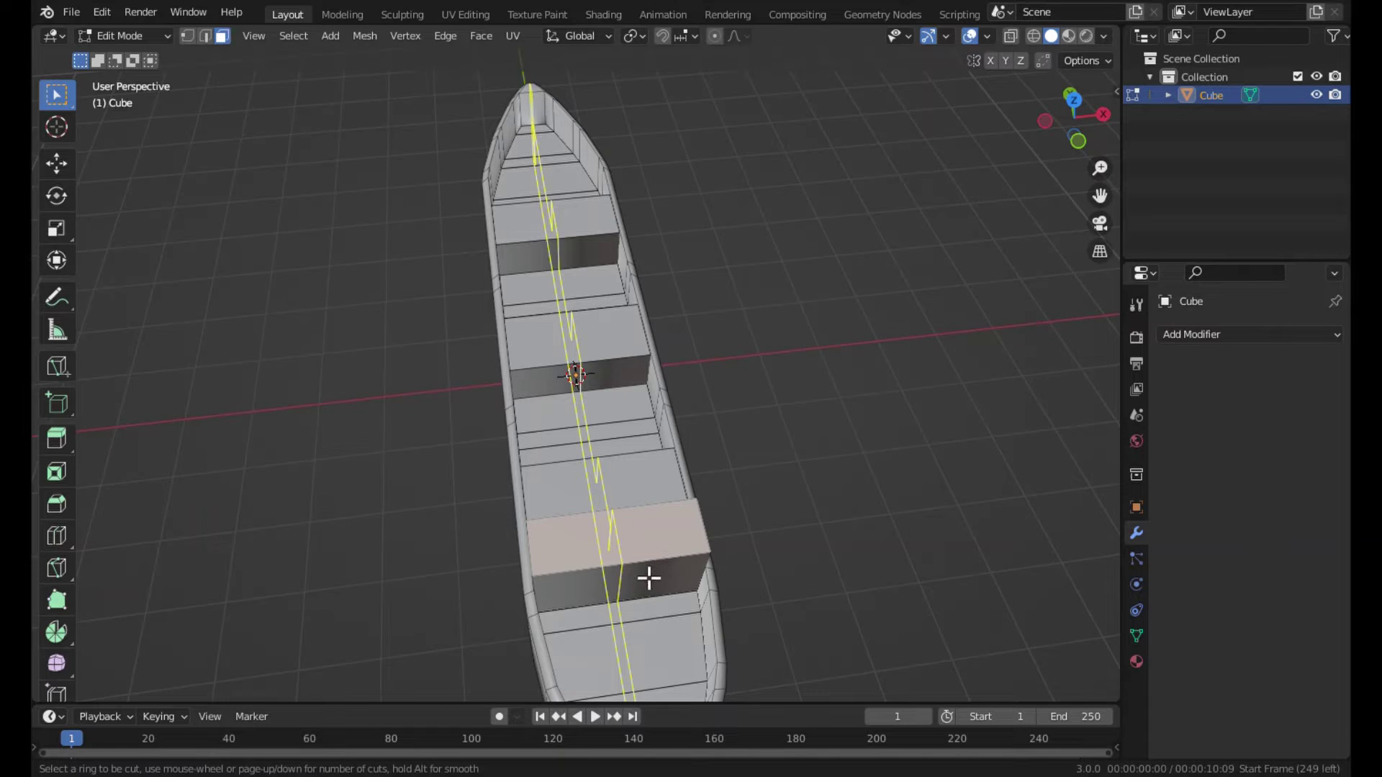
# Subdivide the box top twice into a grid and select one of its faces.
pyautogui.press('Escape')
pyautogui.rightClick(659, 530)
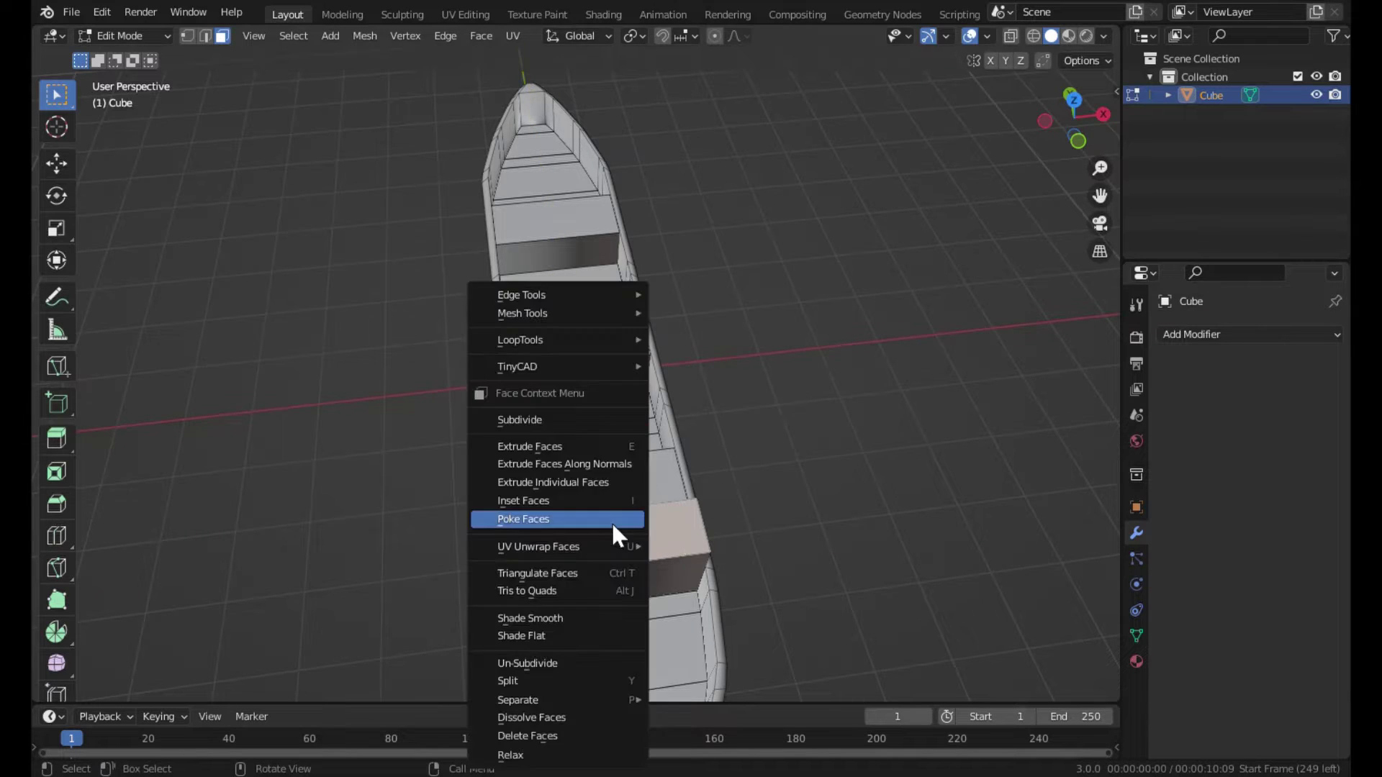
pyautogui.click(544, 425)
pyautogui.rightClick(546, 424)
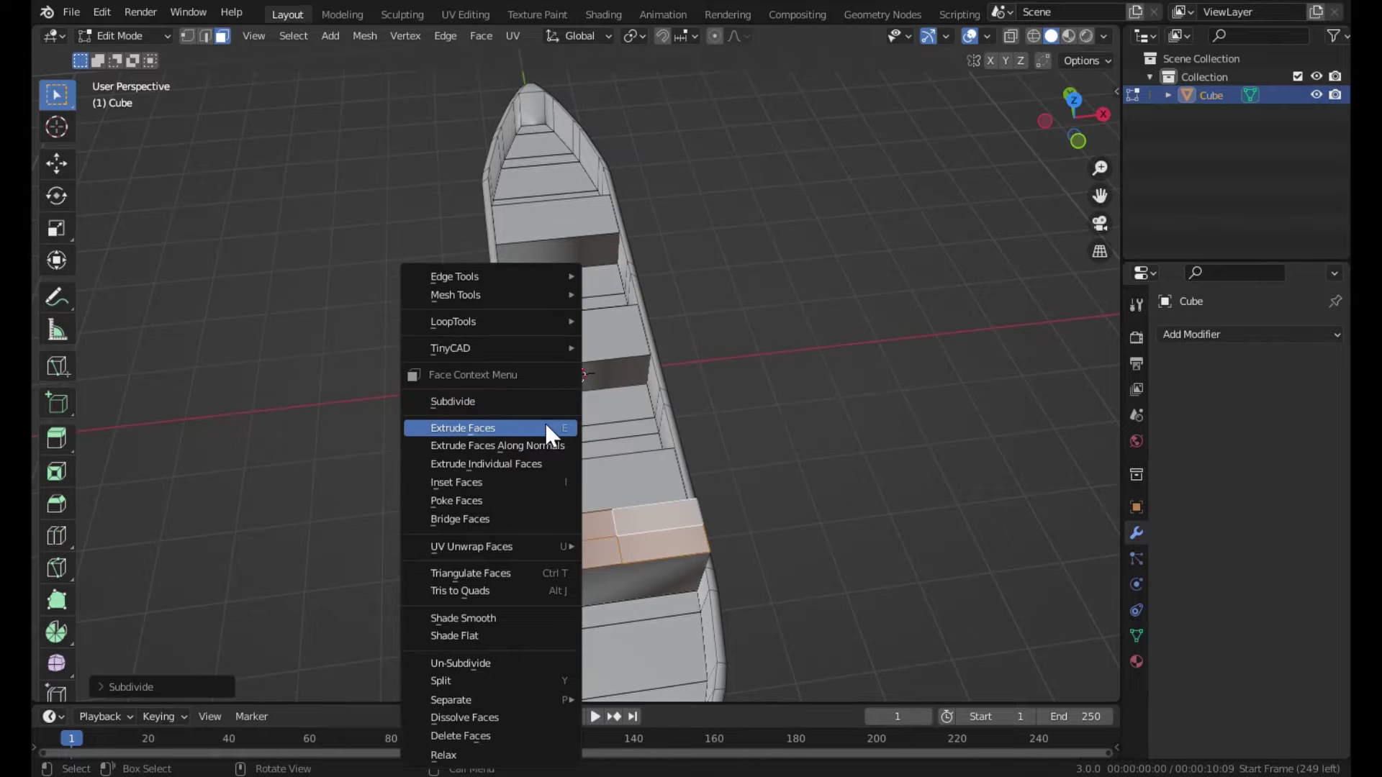
pyautogui.click(525, 402)
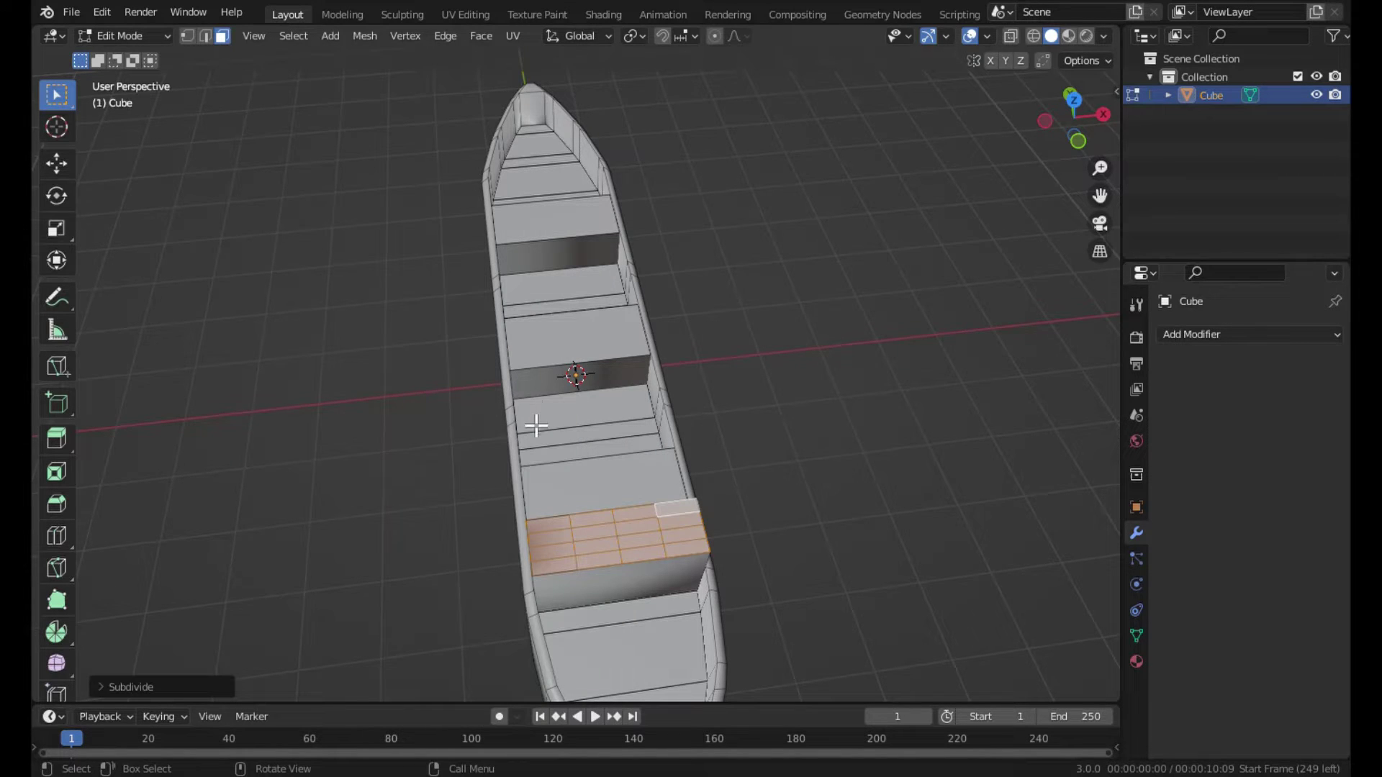
pyautogui.click(567, 538)
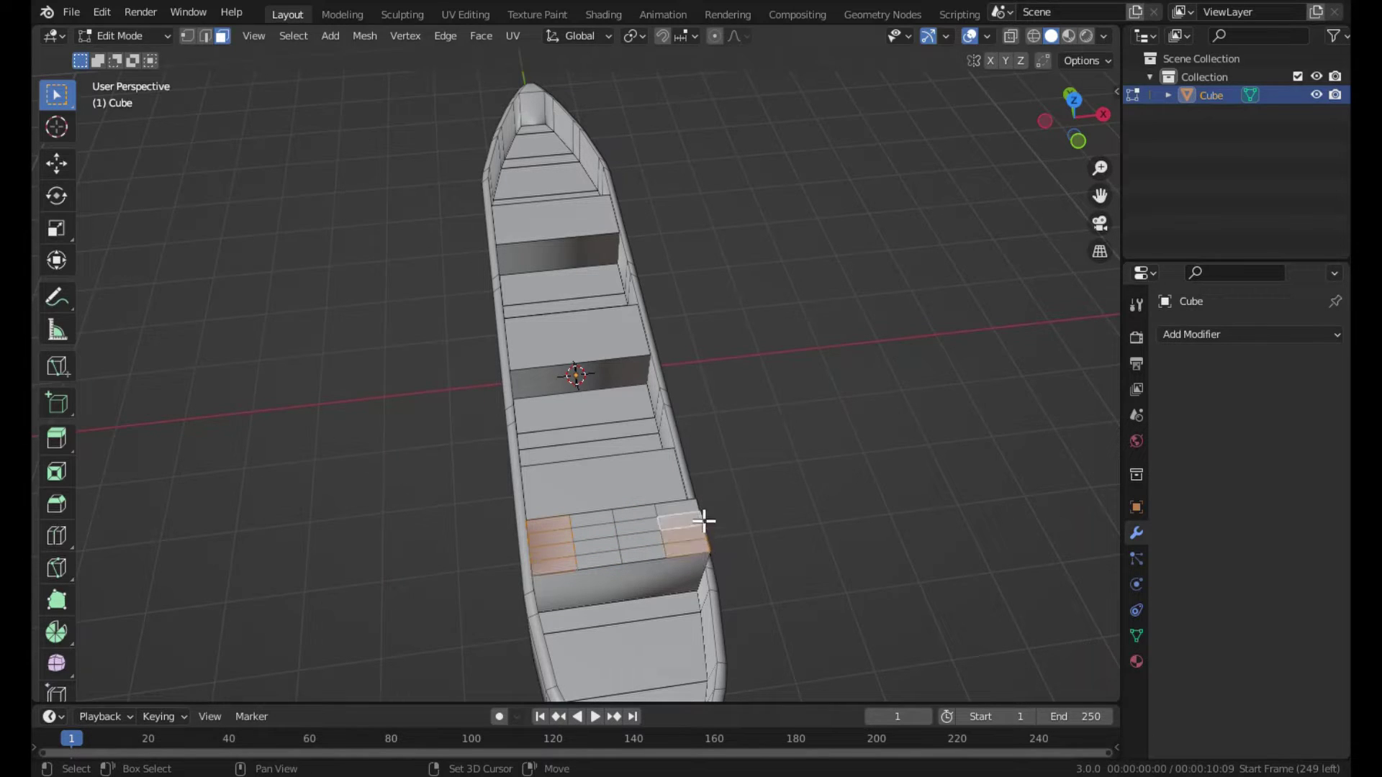
# Extrude the selected corner faces of the box top upward into two tall pillars.
pyautogui.moveTo(694, 486); pyautogui.dragTo(755, 417, button='middle')
pyautogui.press('e')
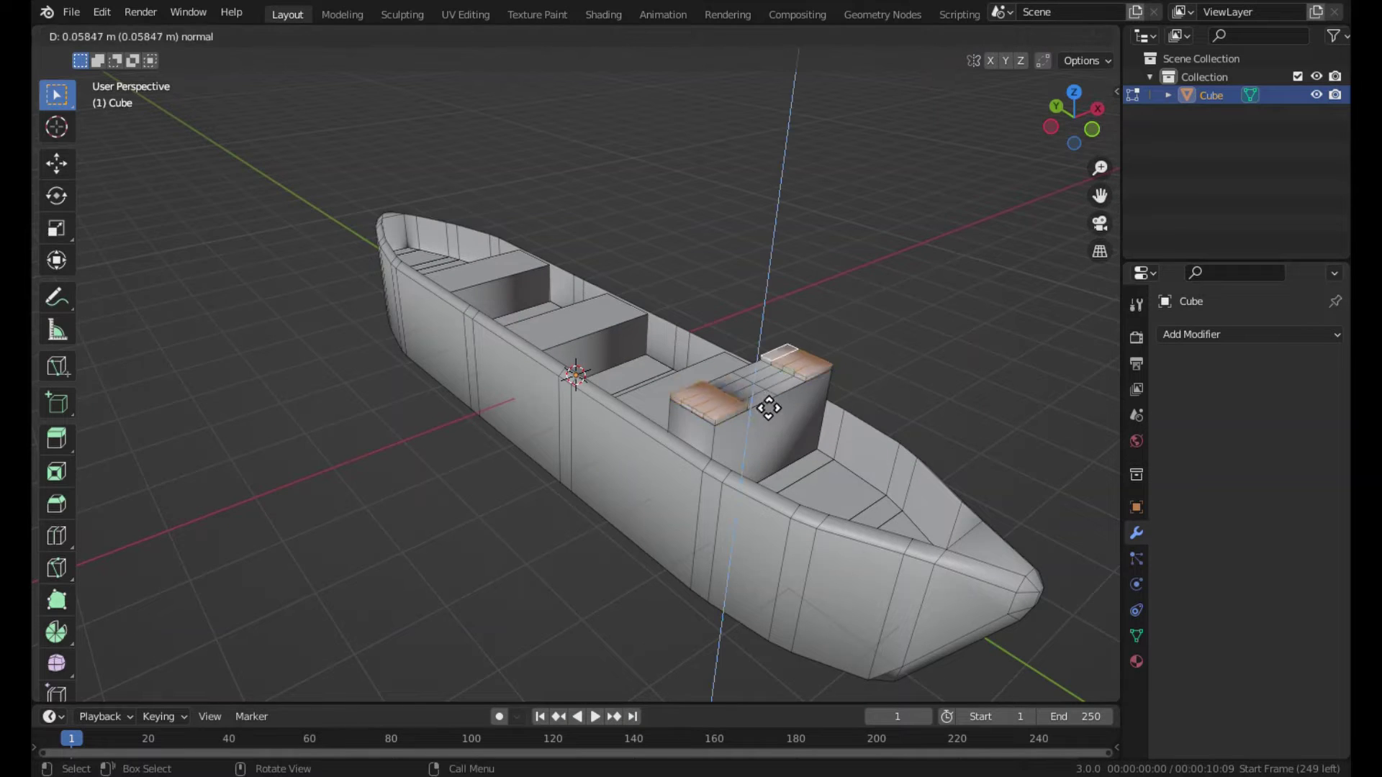
pyautogui.click(832, 323)
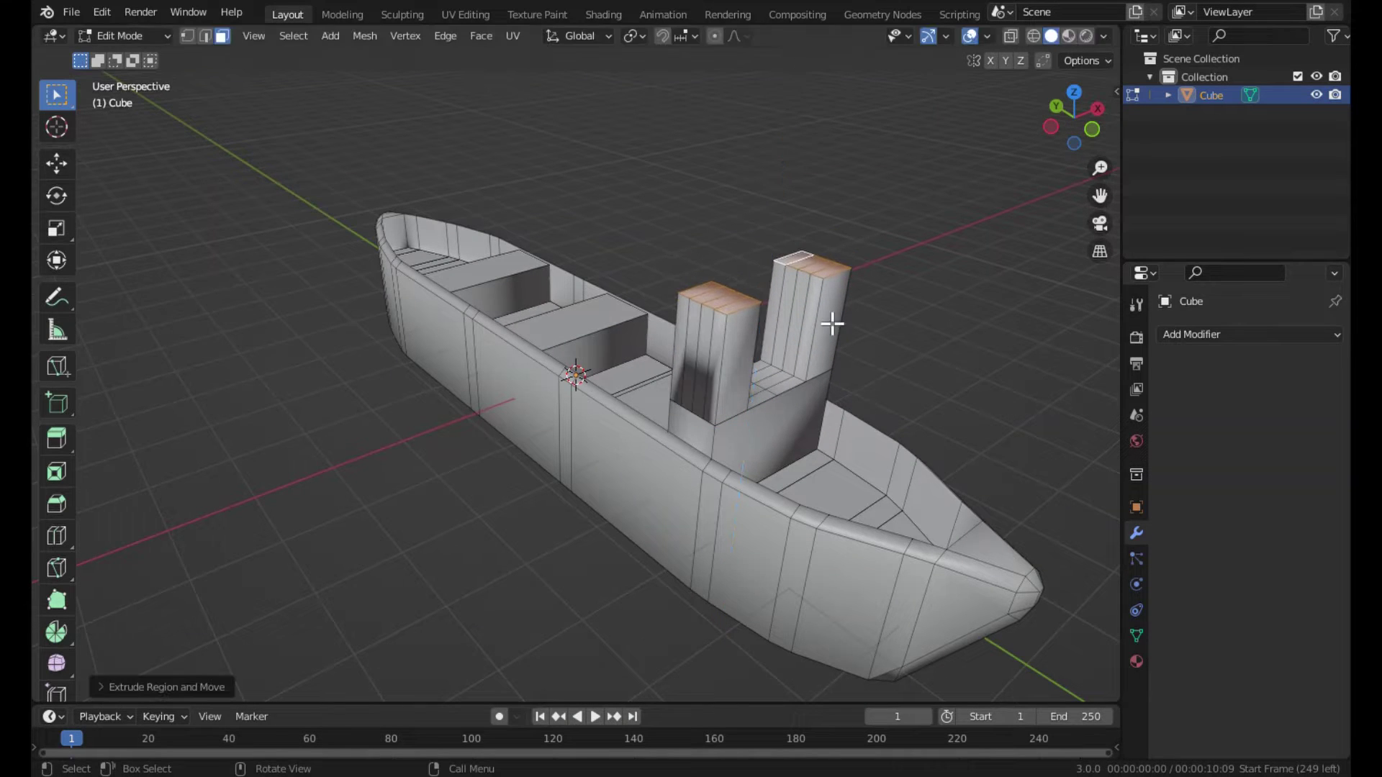
pyautogui.press('i')
pyautogui.press('Escape')
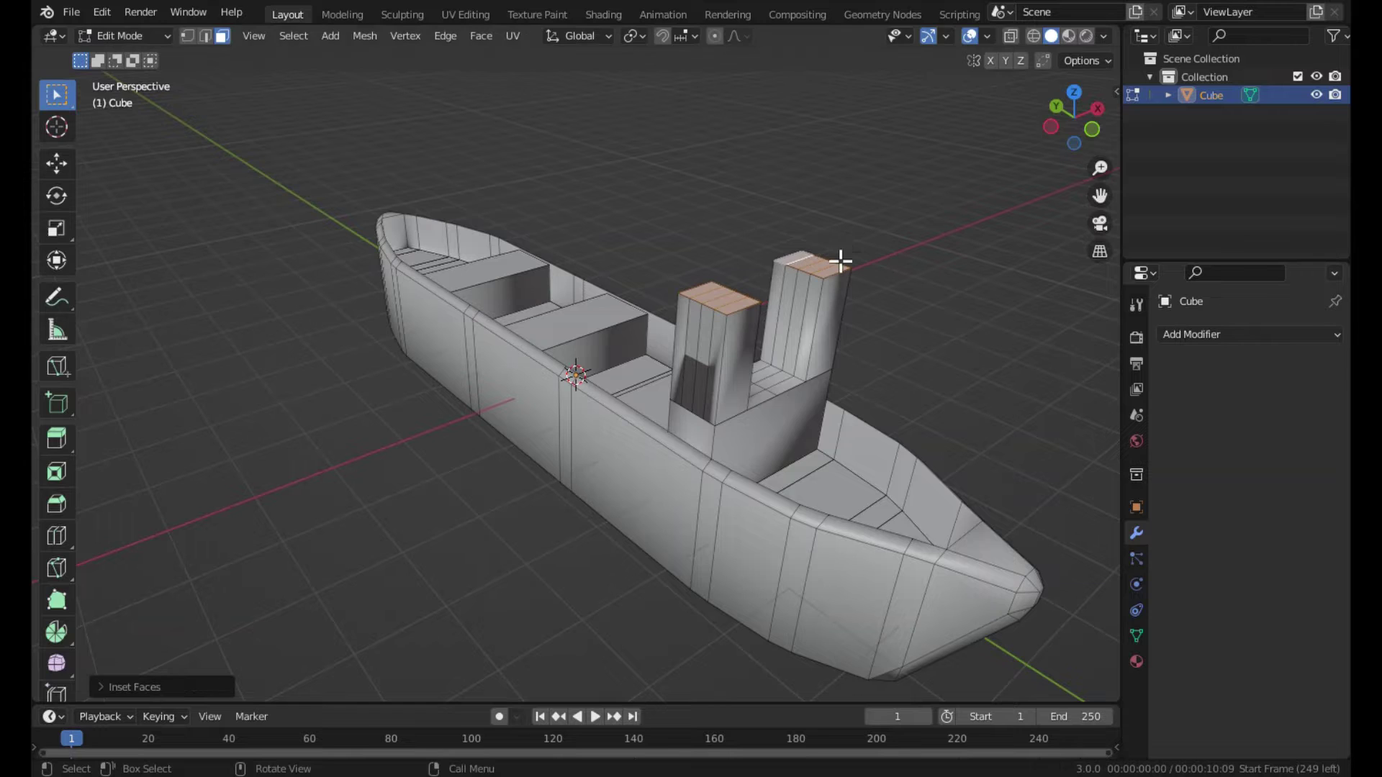
pyautogui.press('Tab')
pyautogui.press('Tab')
# Select the side face strips of the front pillar.
pyautogui.click(725, 345)
pyautogui.keyDown('shift'); pyautogui.click(704, 309); pyautogui.keyUp('shift')
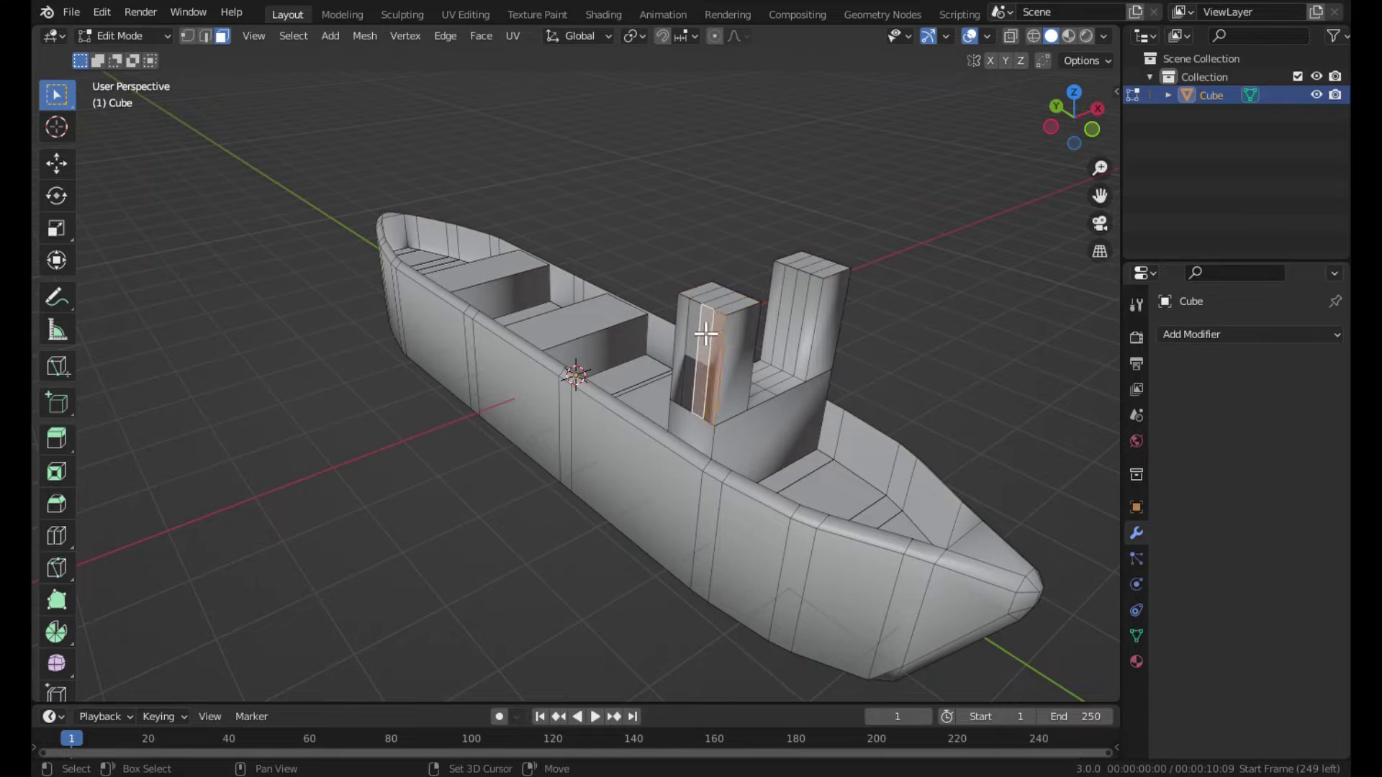
pyautogui.keyDown('shift'); pyautogui.click(680, 338); pyautogui.keyUp('shift')
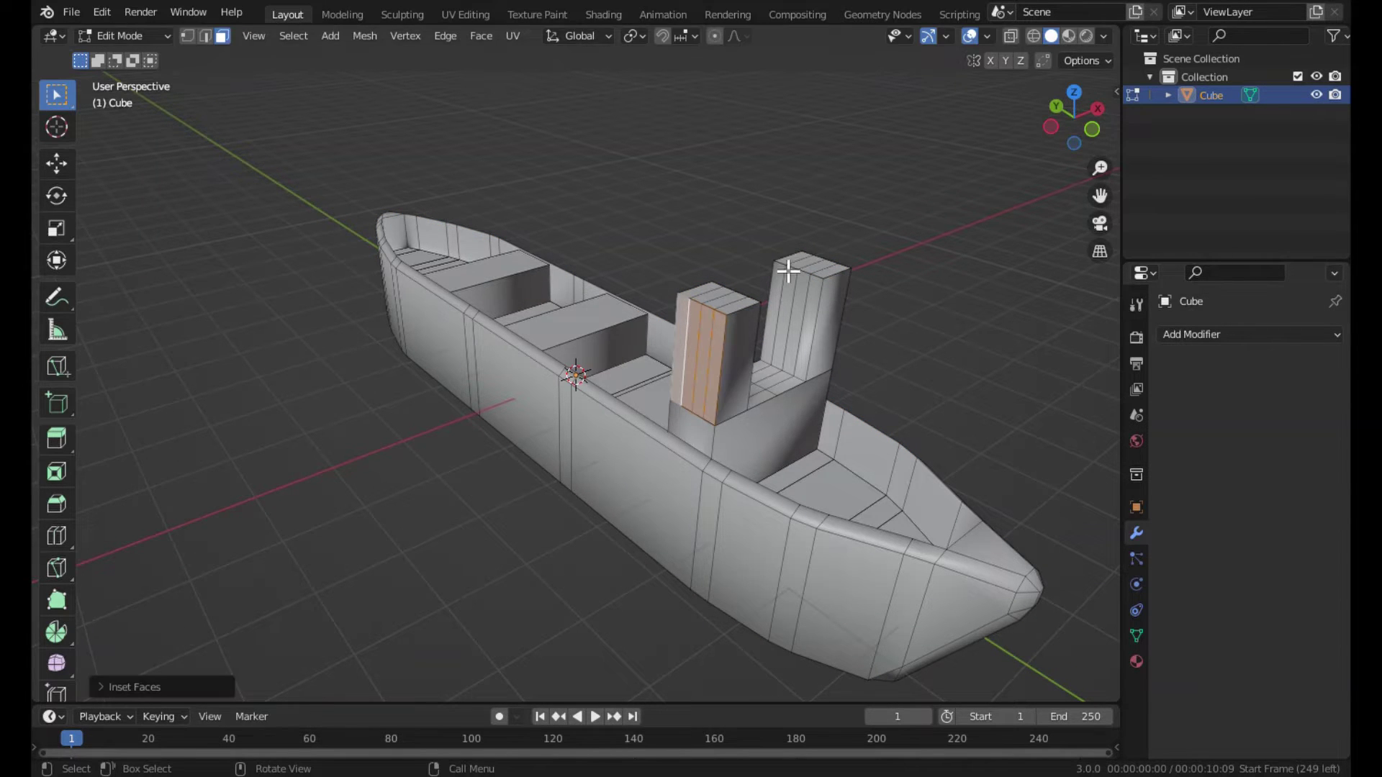
pyautogui.press('Tab')
pyautogui.moveTo(785, 254)
pyautogui.mouseDown(button='middle')
pyautogui.moveTo(753, 300)
pyautogui.moveTo(513, 297)
pyautogui.moveTo(608, 282)
pyautogui.mouseUp(button='middle')
pyautogui.press('Tab')
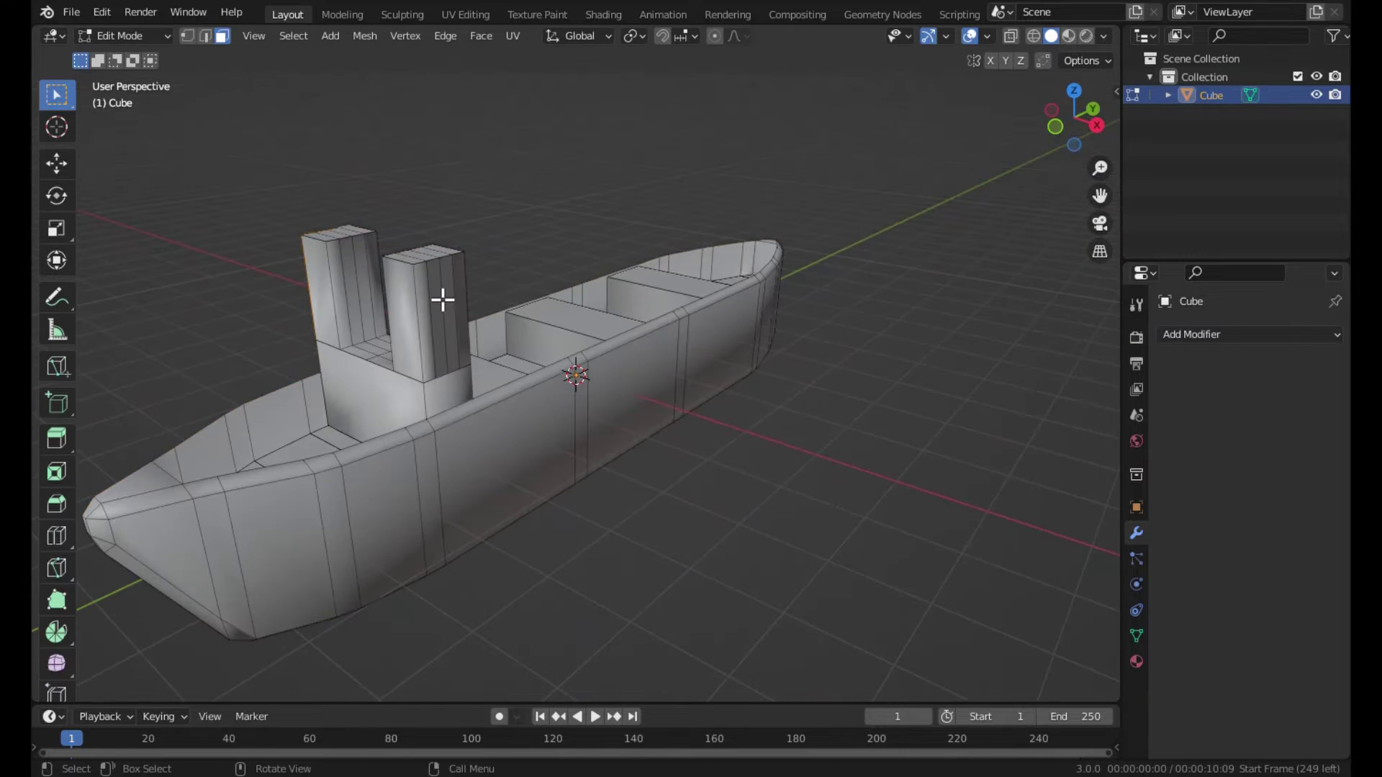
# Add the other pillar's left faces and grow the selection with Ctrl+L.
pyautogui.keyDown('shift'); pyautogui.click(424, 304); pyautogui.keyUp('shift')
pyautogui.keyDown('shift'); pyautogui.click(431, 301); pyautogui.keyUp('shift')
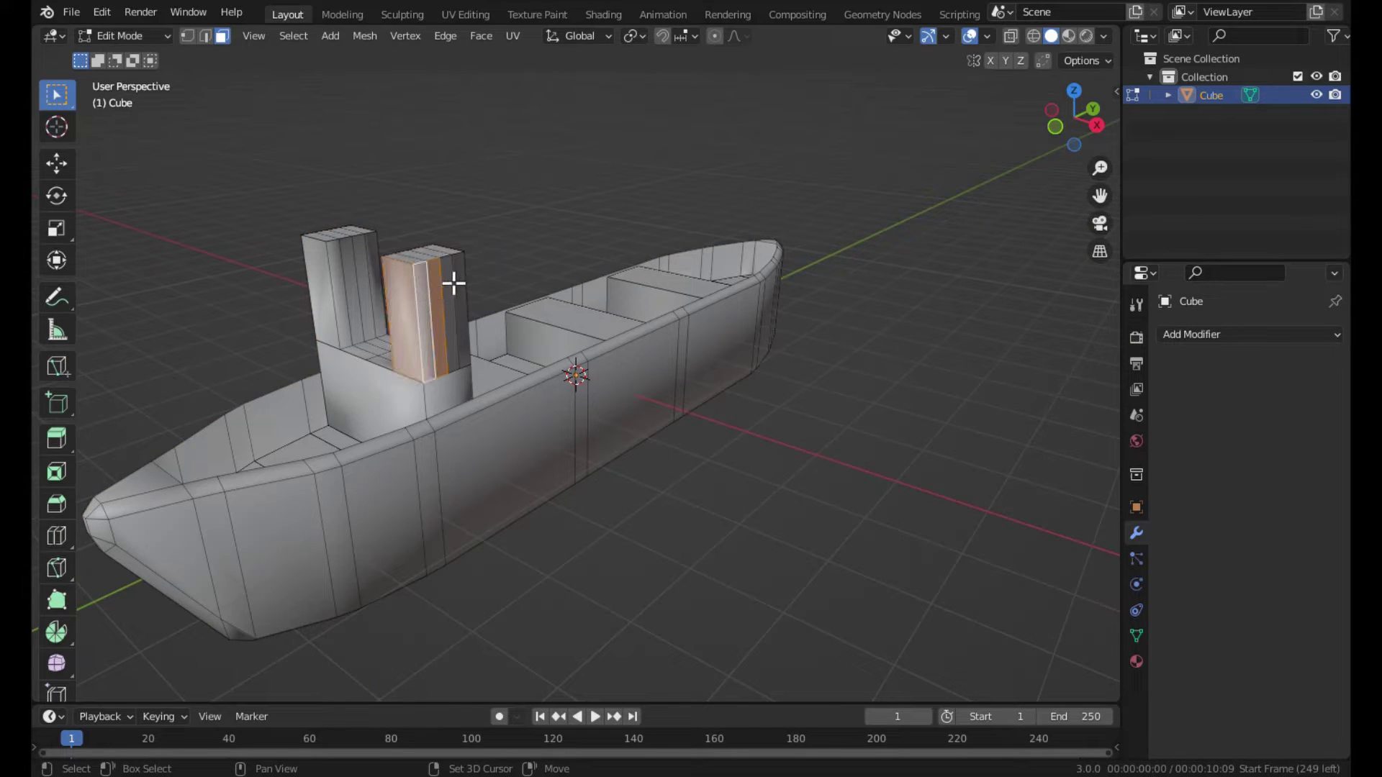
pyautogui.keyDown('shift'); pyautogui.click(453, 281); pyautogui.keyUp('shift')
pyautogui.moveTo(462, 281)
pyautogui.mouseDown(button='middle')
pyautogui.moveTo(485, 296)
pyautogui.moveTo(375, 276)
pyautogui.mouseUp(button='middle')
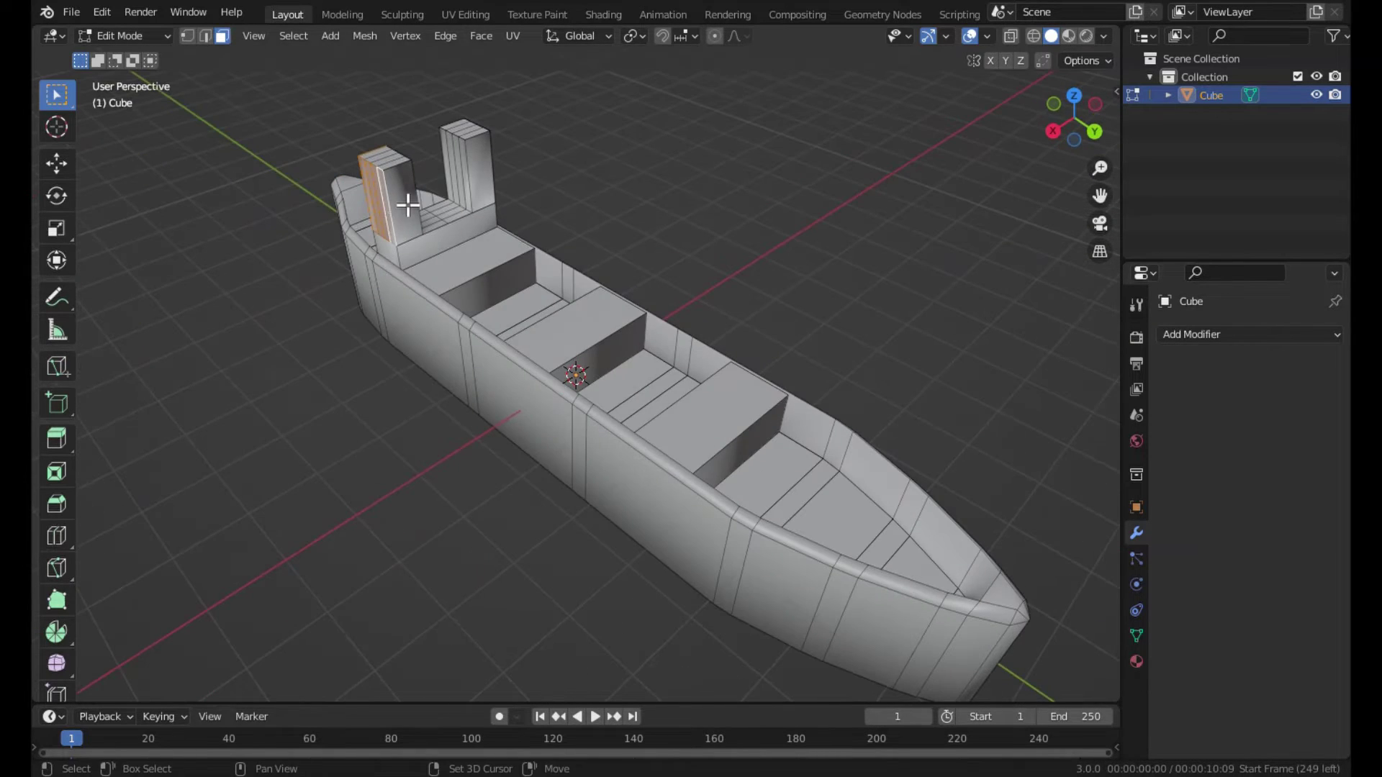
pyautogui.moveTo(407, 205)
pyautogui.mouseDown(button='middle')
pyautogui.moveTo(703, 244)
pyautogui.moveTo(811, 231)
pyautogui.mouseUp(button='middle')
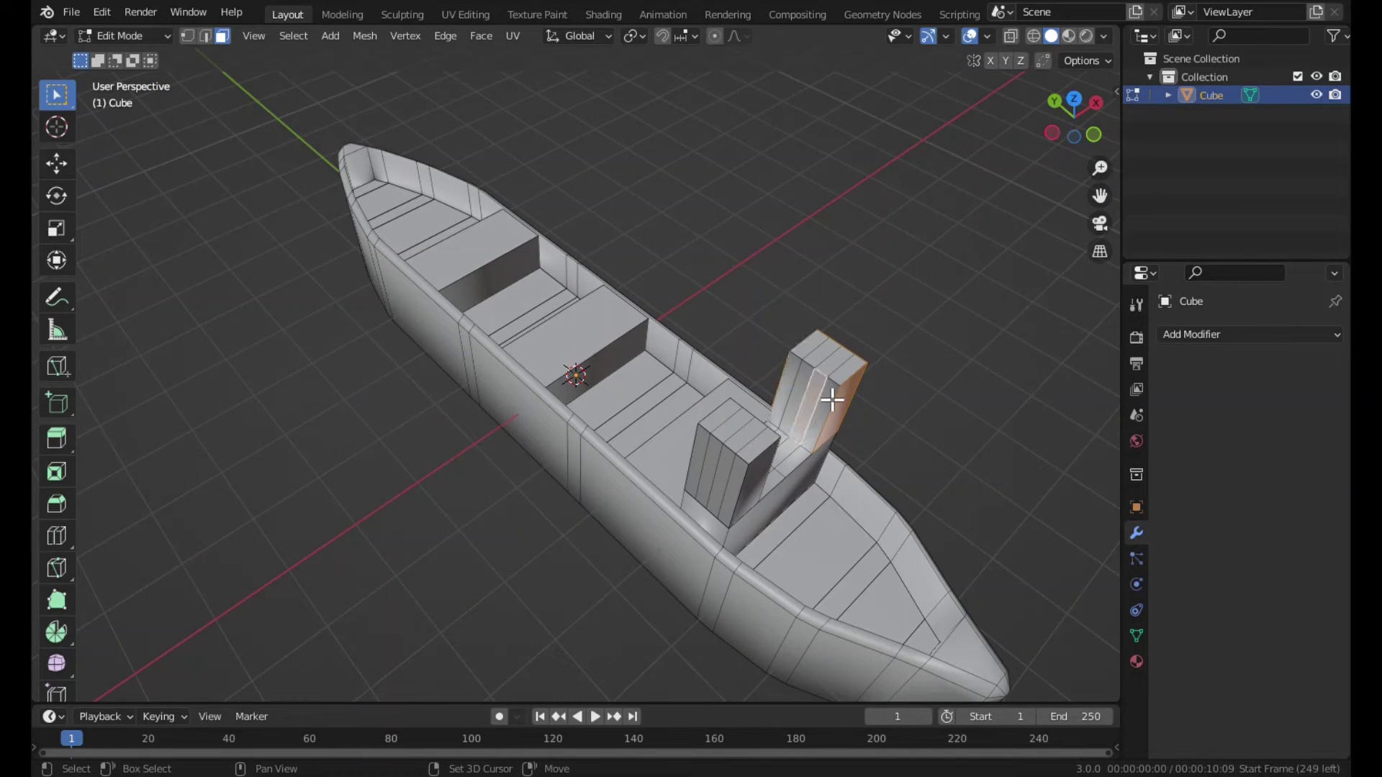
pyautogui.keyDown('shift'); pyautogui.click(799, 386); pyautogui.keyUp('shift')
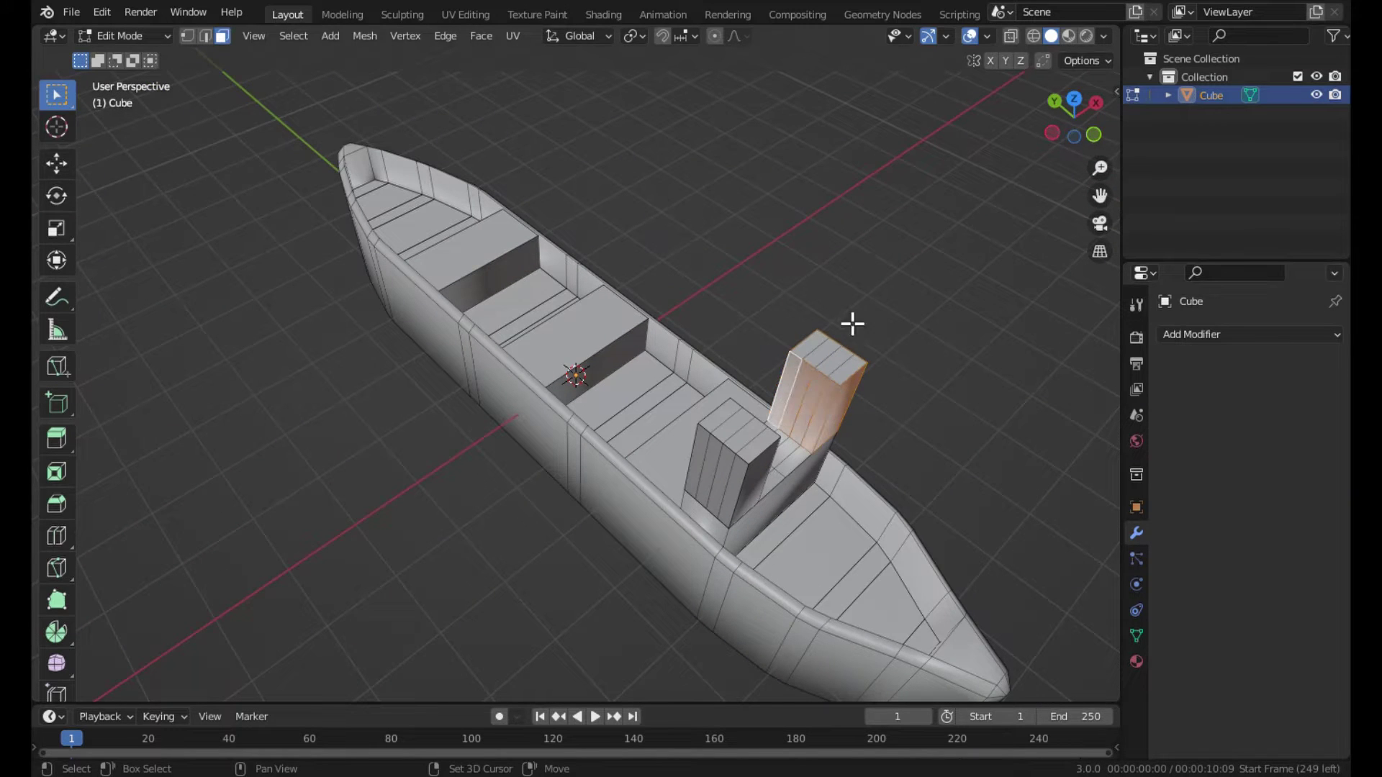
pyautogui.hotkey('ctrl', 'l')
pyautogui.press('Tab')
# Extrude both pillar tops upward, then select each pillar's upper front face.
pyautogui.moveTo(801, 317)
pyautogui.mouseDown(button='middle')
pyautogui.moveTo(719, 271)
pyautogui.moveTo(673, 278)
pyautogui.moveTo(851, 283)
pyautogui.moveTo(904, 303)
pyautogui.moveTo(762, 272)
pyautogui.moveTo(710, 553)
pyautogui.mouseUp(button='middle')
pyautogui.press('Tab')
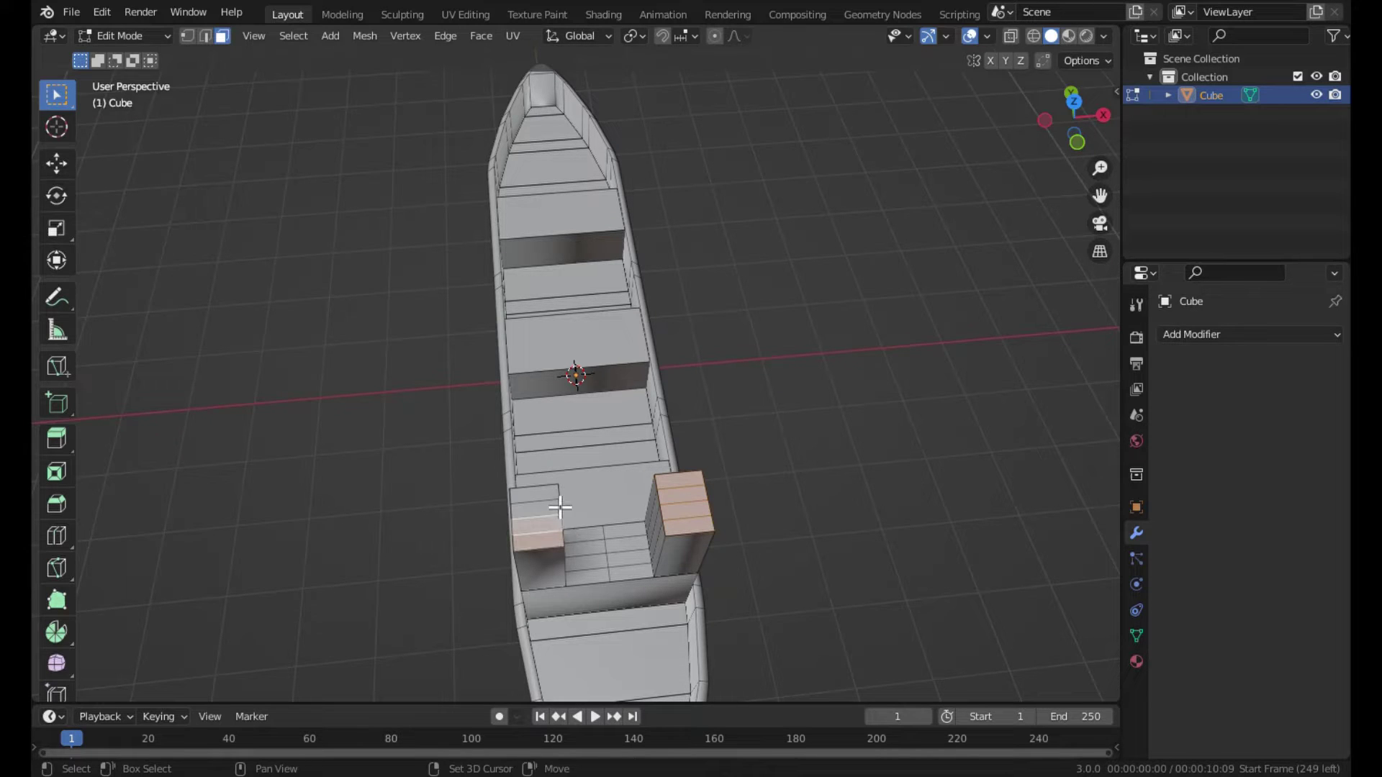
pyautogui.moveTo(627, 513); pyautogui.dragTo(682, 432, button='middle')
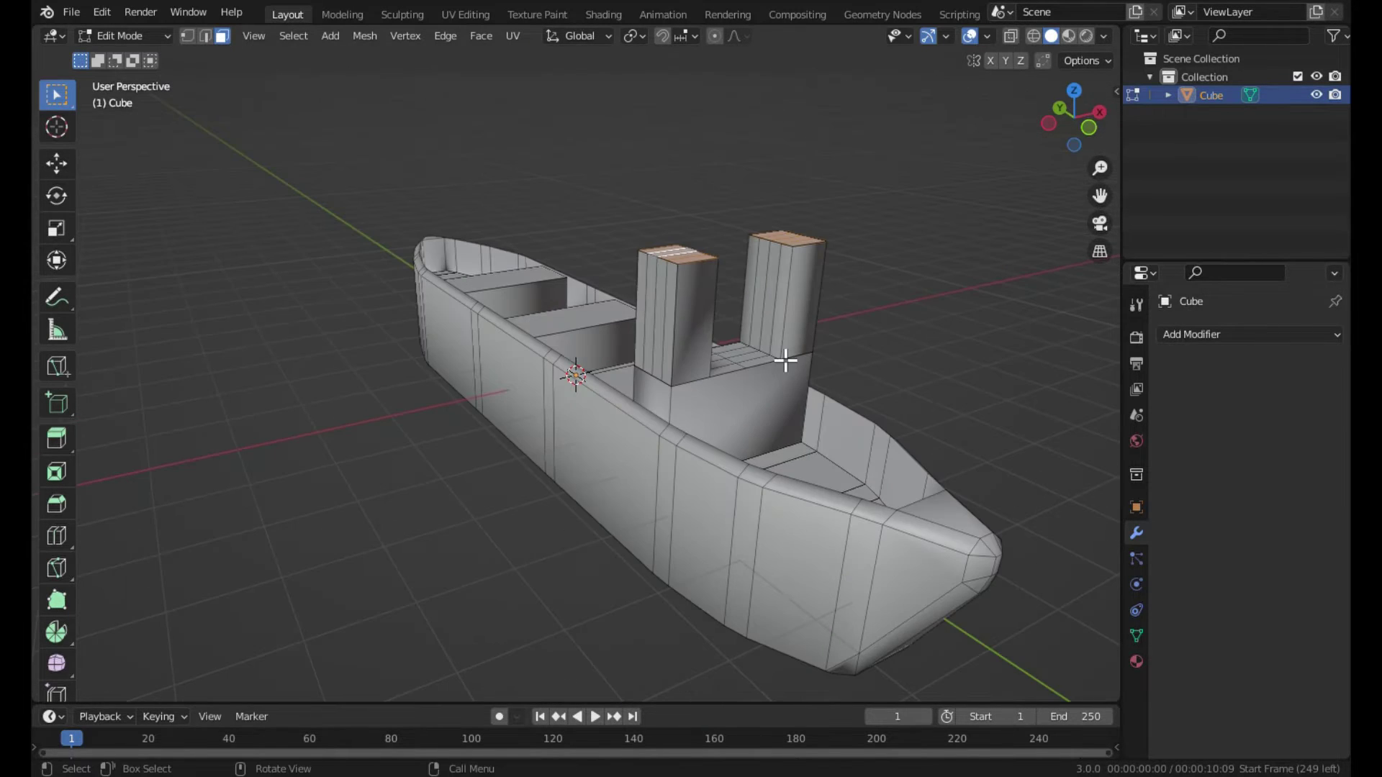
pyautogui.press('e')
pyautogui.click(794, 318)
pyautogui.keyDown('shift'); pyautogui.click(713, 256); pyautogui.keyUp('shift')
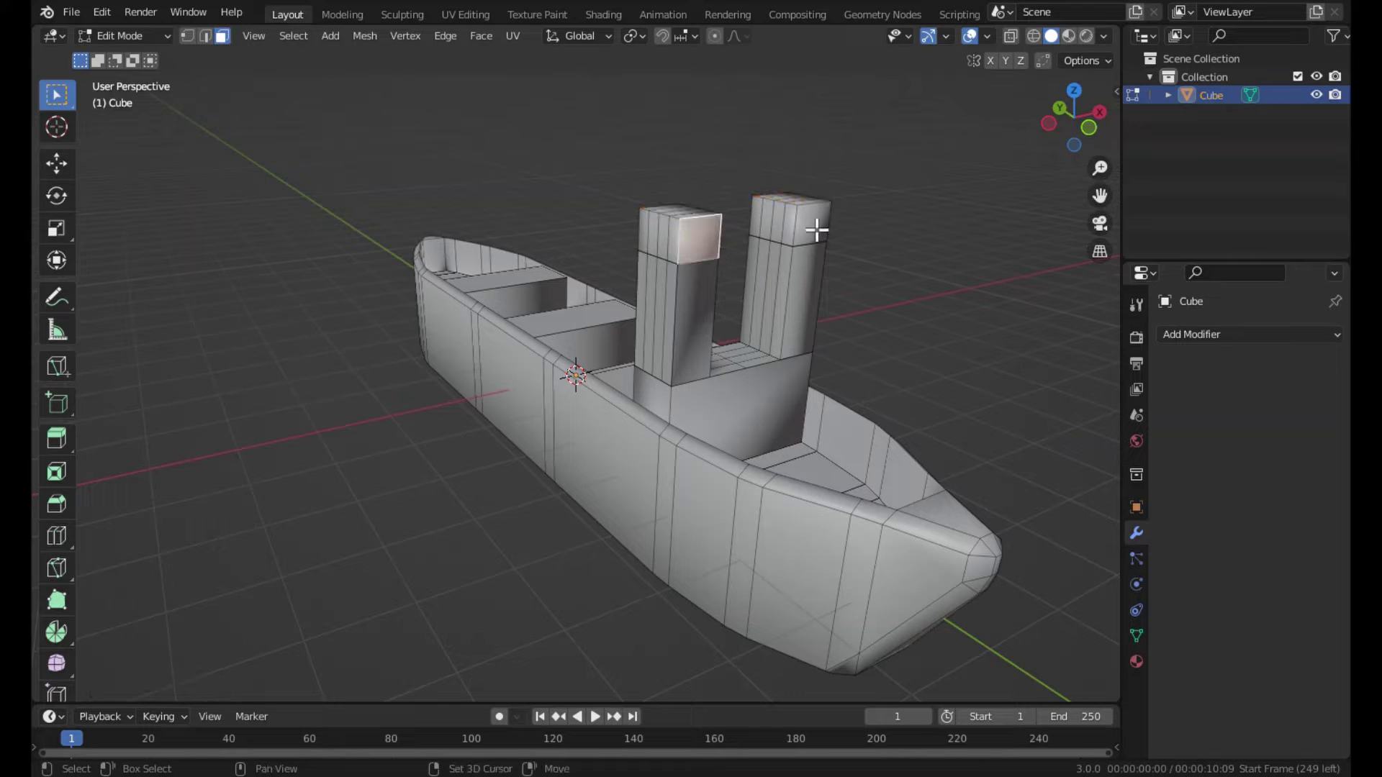
pyautogui.keyDown('shift'); pyautogui.click(829, 230); pyautogui.keyUp('shift')
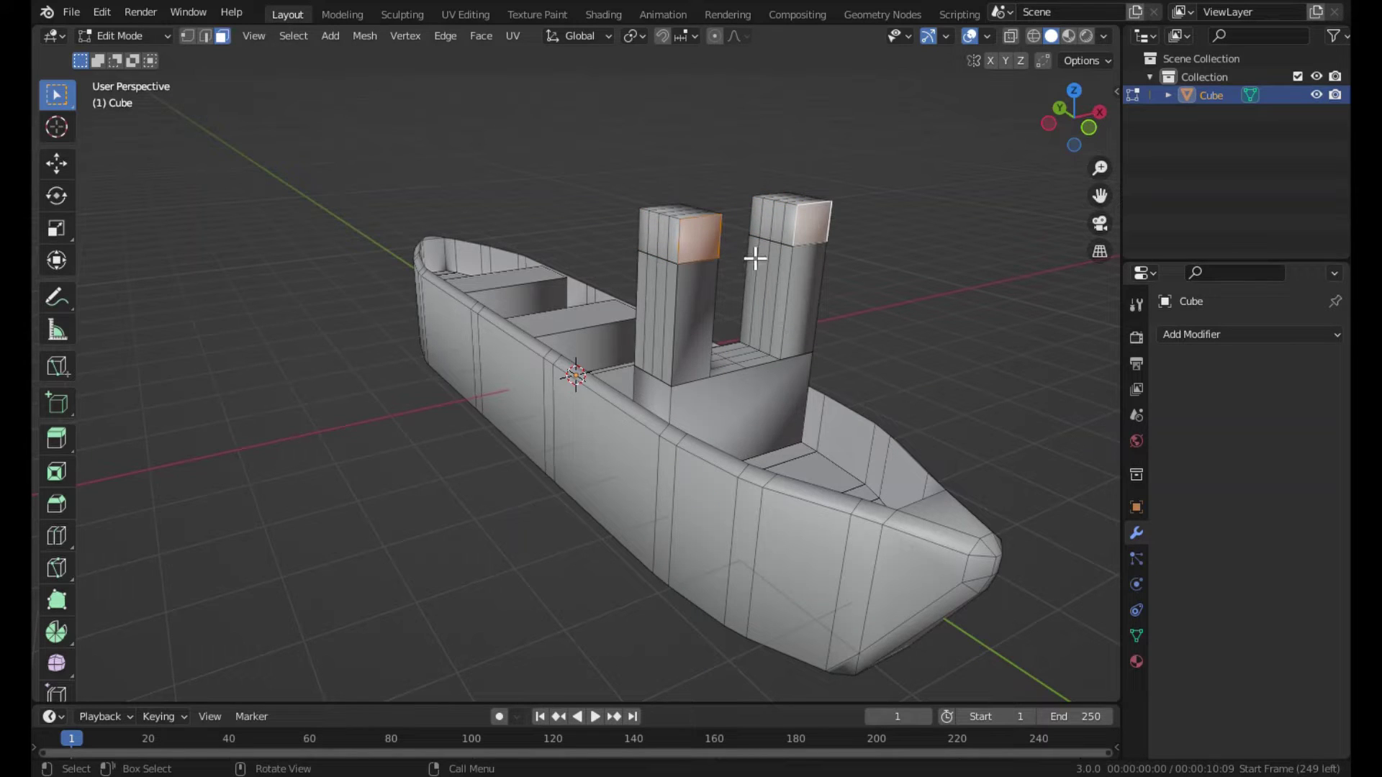
# Extrude the pillars' front faces outward, lower the ends on Z, and extrude again.
pyautogui.press('e')
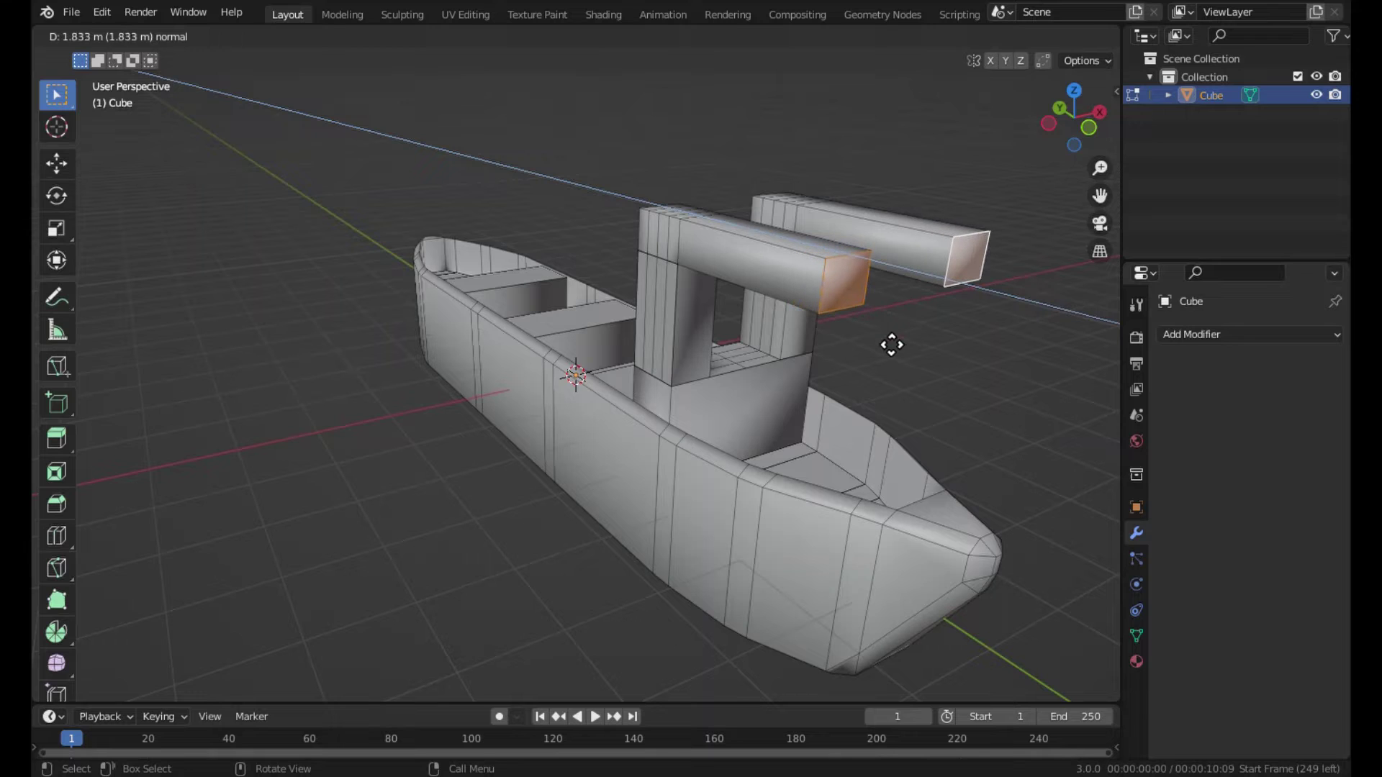
pyautogui.click(892, 345)
pyautogui.press('g')
pyautogui.press('z')
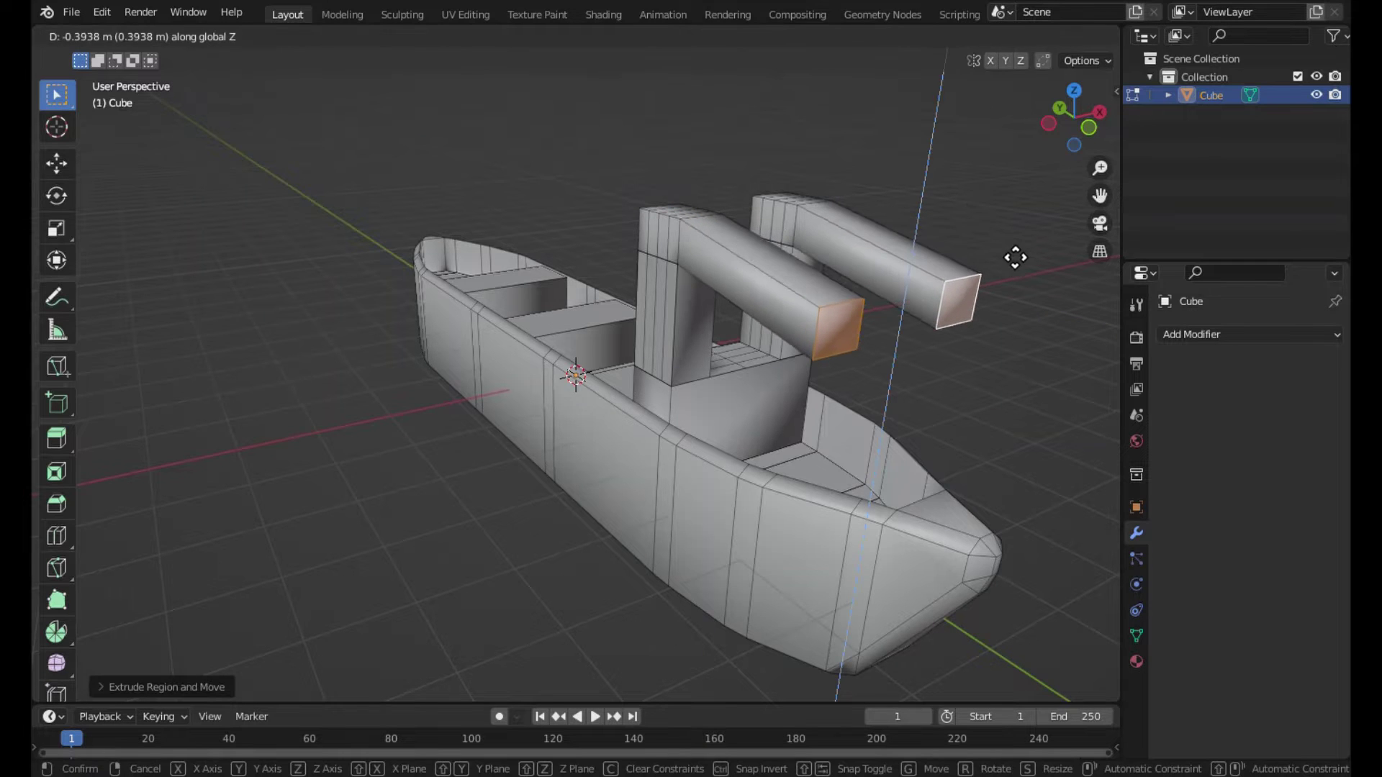
pyautogui.click(1013, 265)
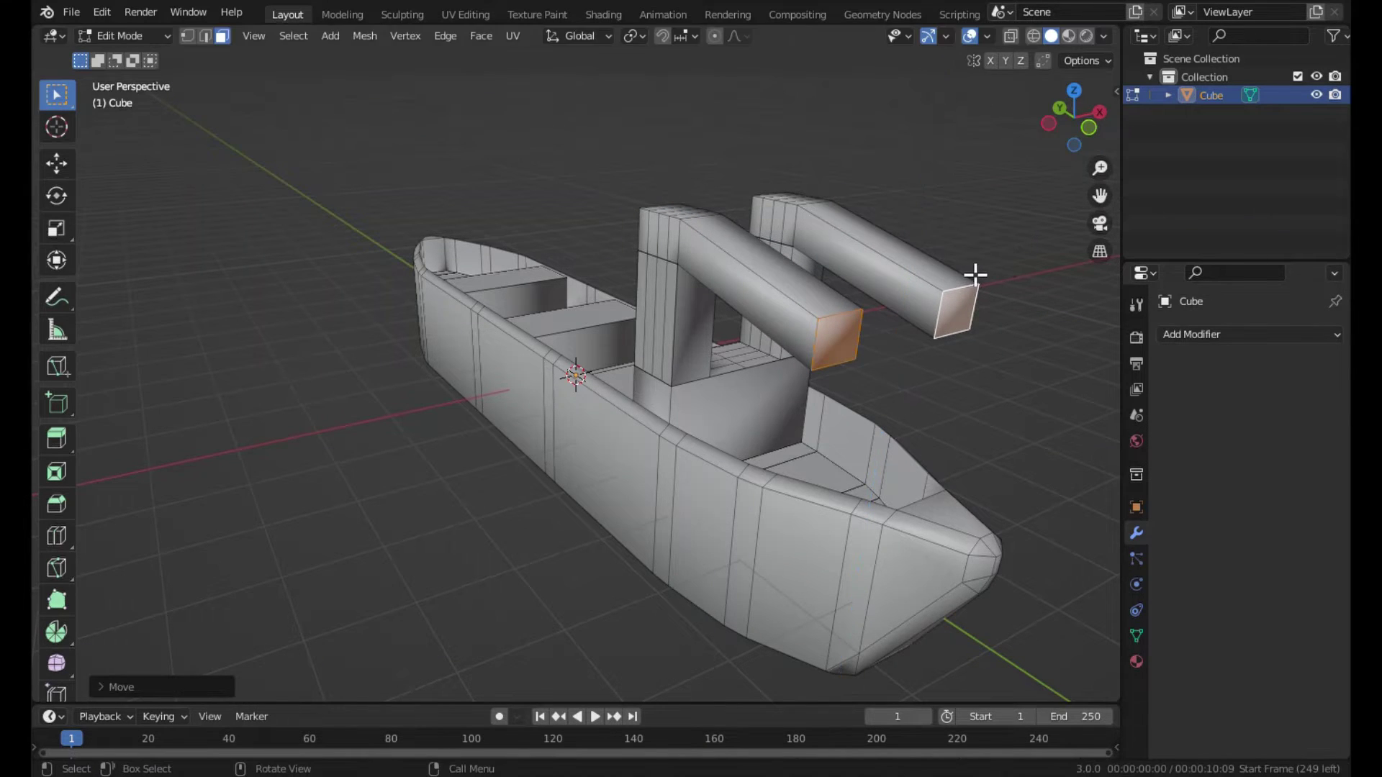
pyautogui.press('e')
pyautogui.click(1027, 346)
pyautogui.moveTo(1028, 345); pyautogui.dragTo(976, 364, button='middle')
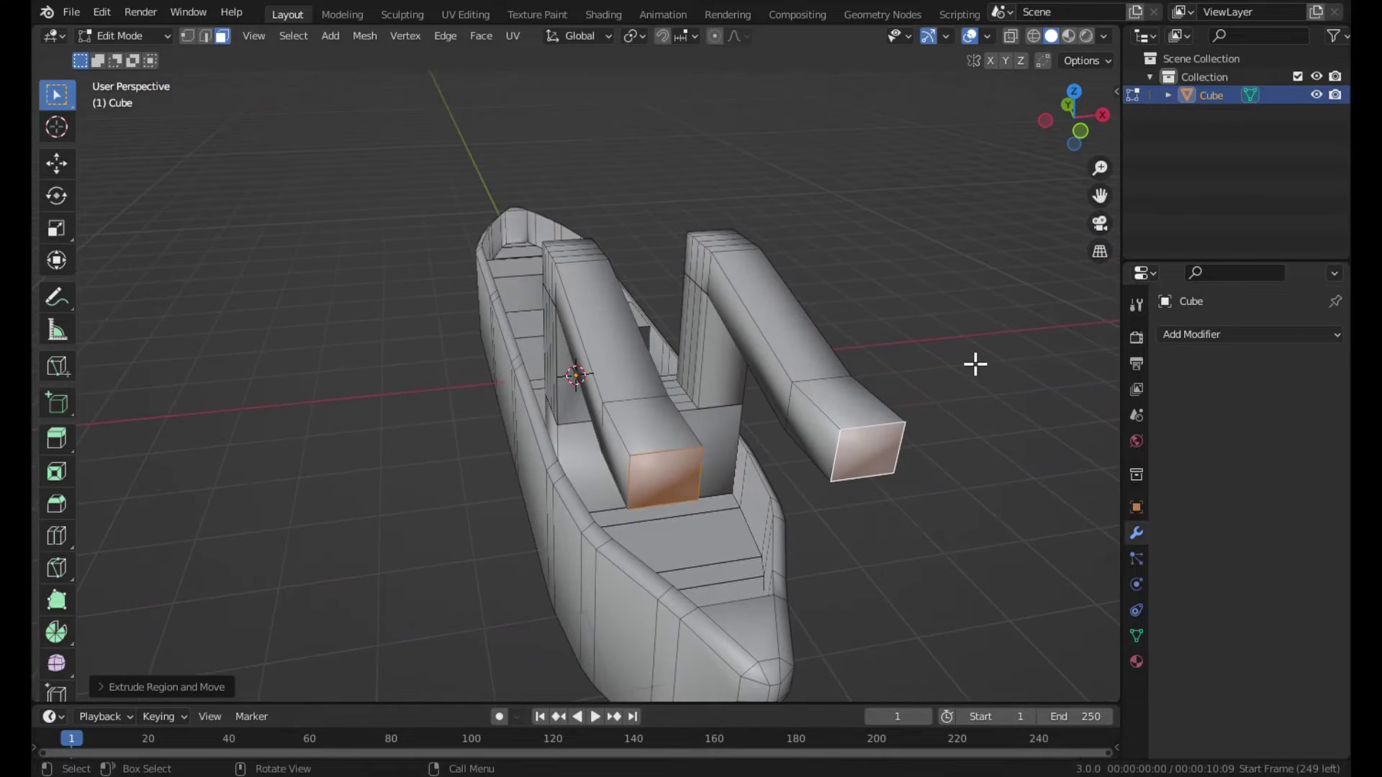
# Narrow the arm ends along X twice and extrude them to lengthen the arms.
pyautogui.press('s')
pyautogui.press('x')
pyautogui.click(932, 380)
pyautogui.press('s')
pyautogui.press('Escape')
pyautogui.press('s')
pyautogui.press('x')
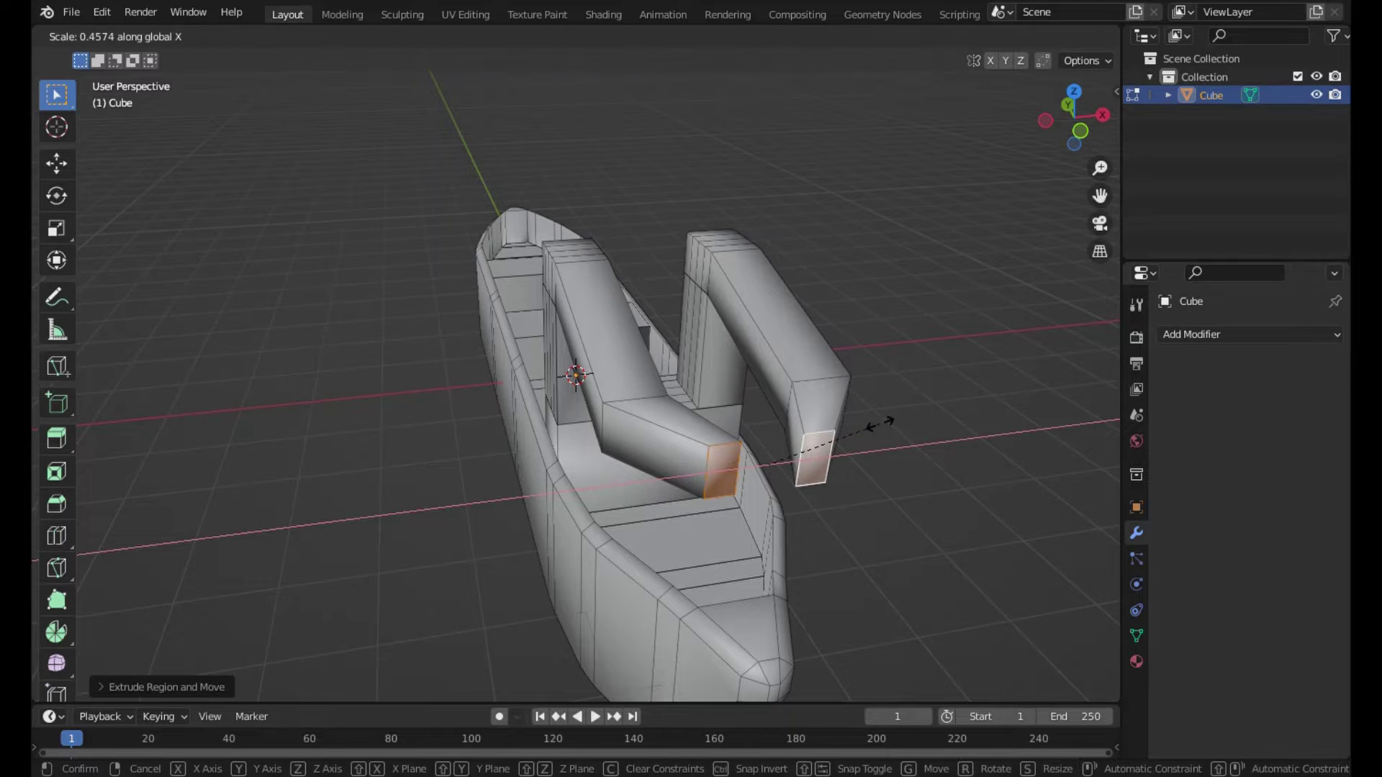
pyautogui.click(880, 423)
pyautogui.moveTo(857, 413); pyautogui.dragTo(885, 375, button='middle')
pyautogui.press('e')
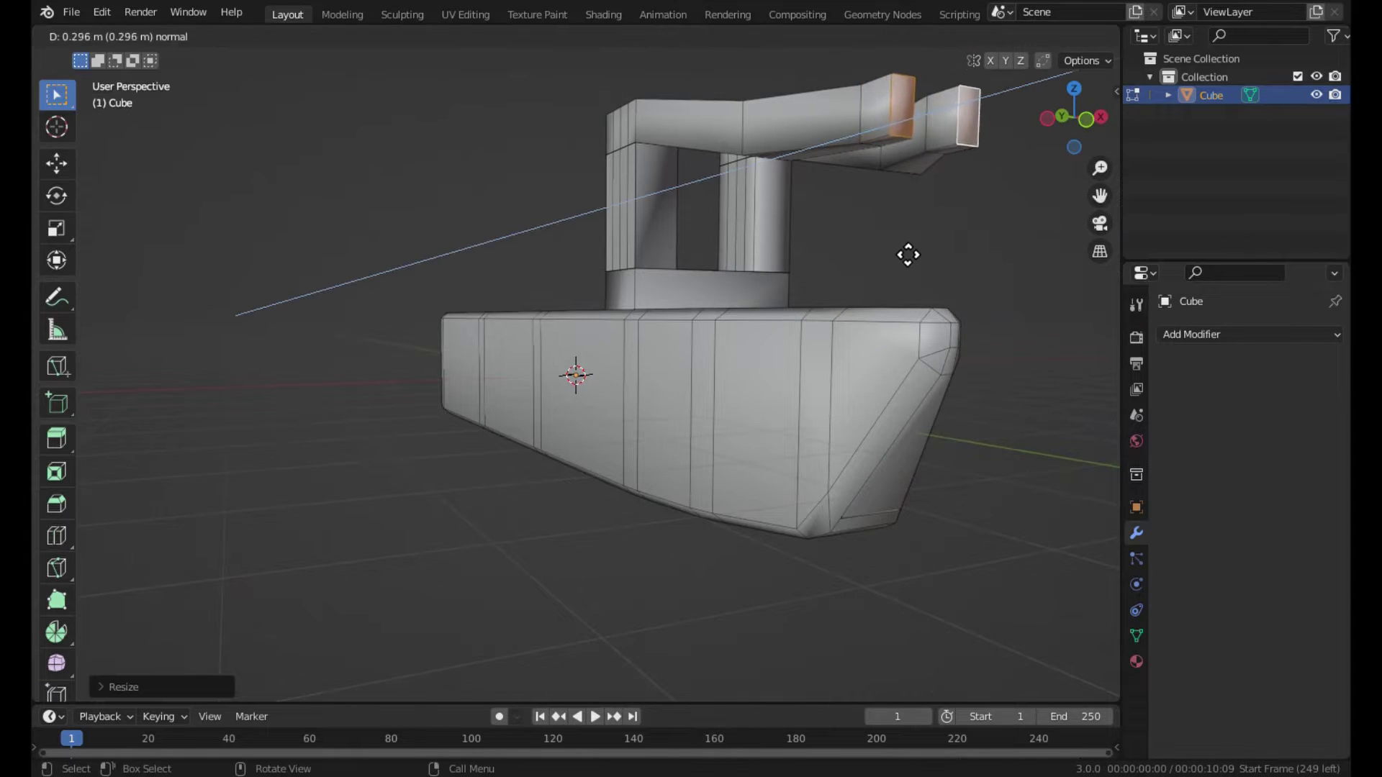
pyautogui.click(907, 252)
# Extrude the arm-end underside faces down into legs and shift them along Y onto the hull.
pyautogui.click(911, 149)
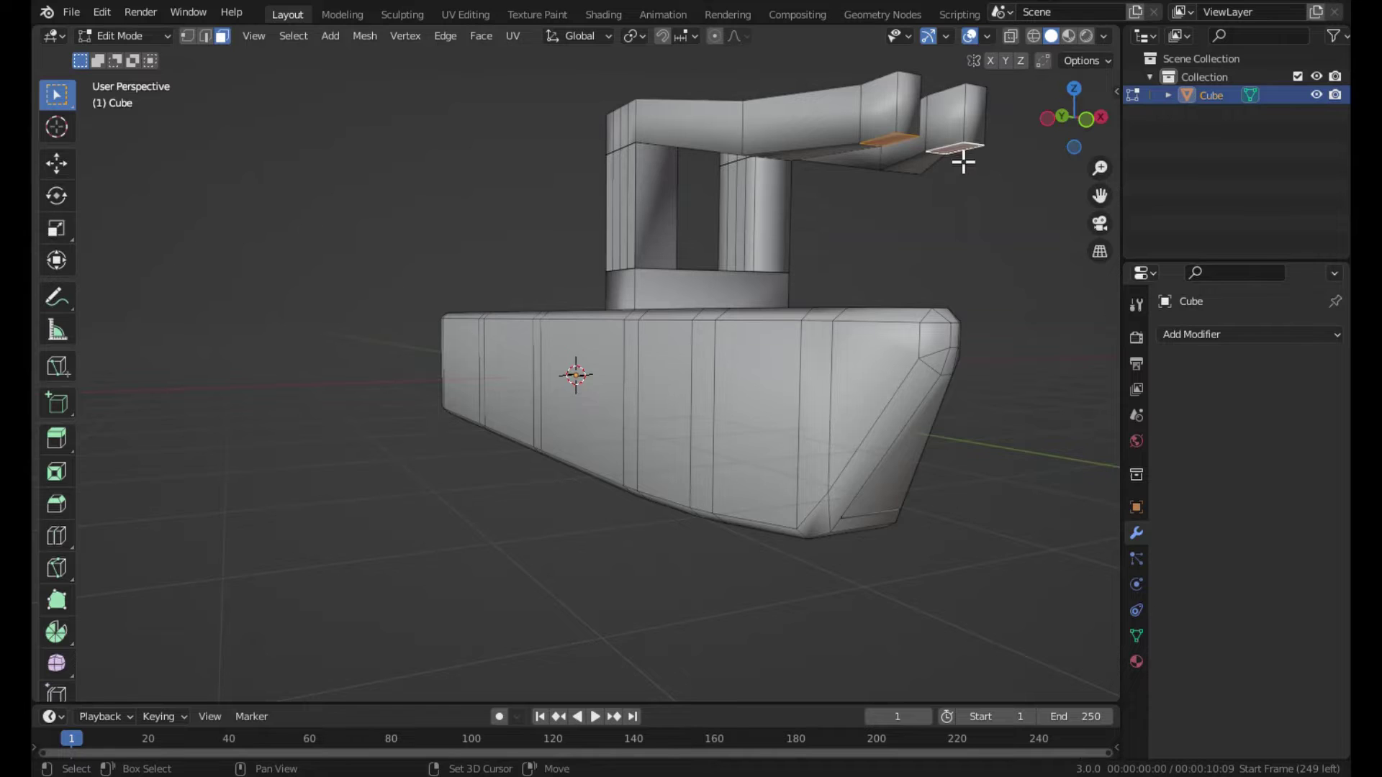
pyautogui.moveTo(963, 162)
pyautogui.mouseDown(button='middle')
pyautogui.moveTo(904, 204)
pyautogui.moveTo(707, 234)
pyautogui.mouseUp(button='middle')
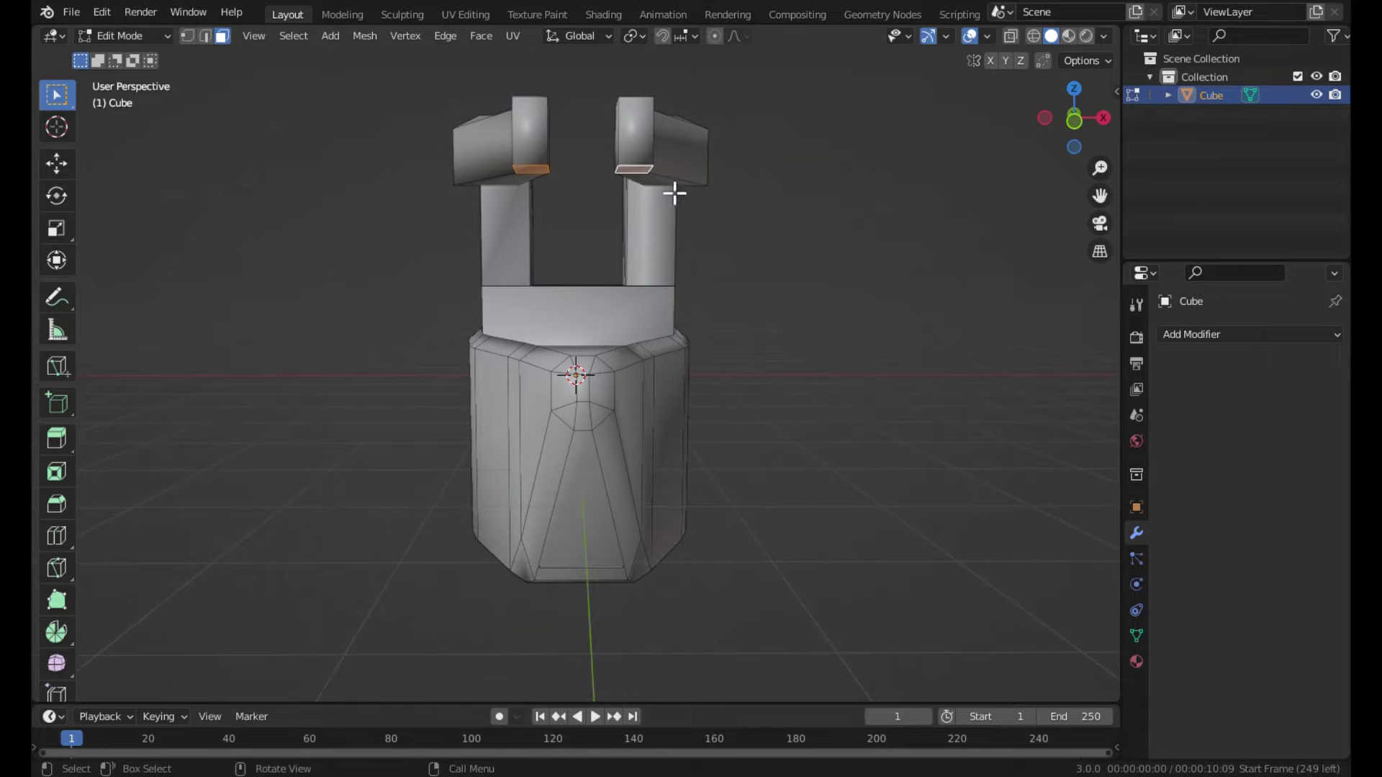
pyautogui.press('e')
pyautogui.click(676, 429)
pyautogui.moveTo(654, 386); pyautogui.dragTo(839, 432, button='middle')
pyautogui.press('g')
pyautogui.press('y')
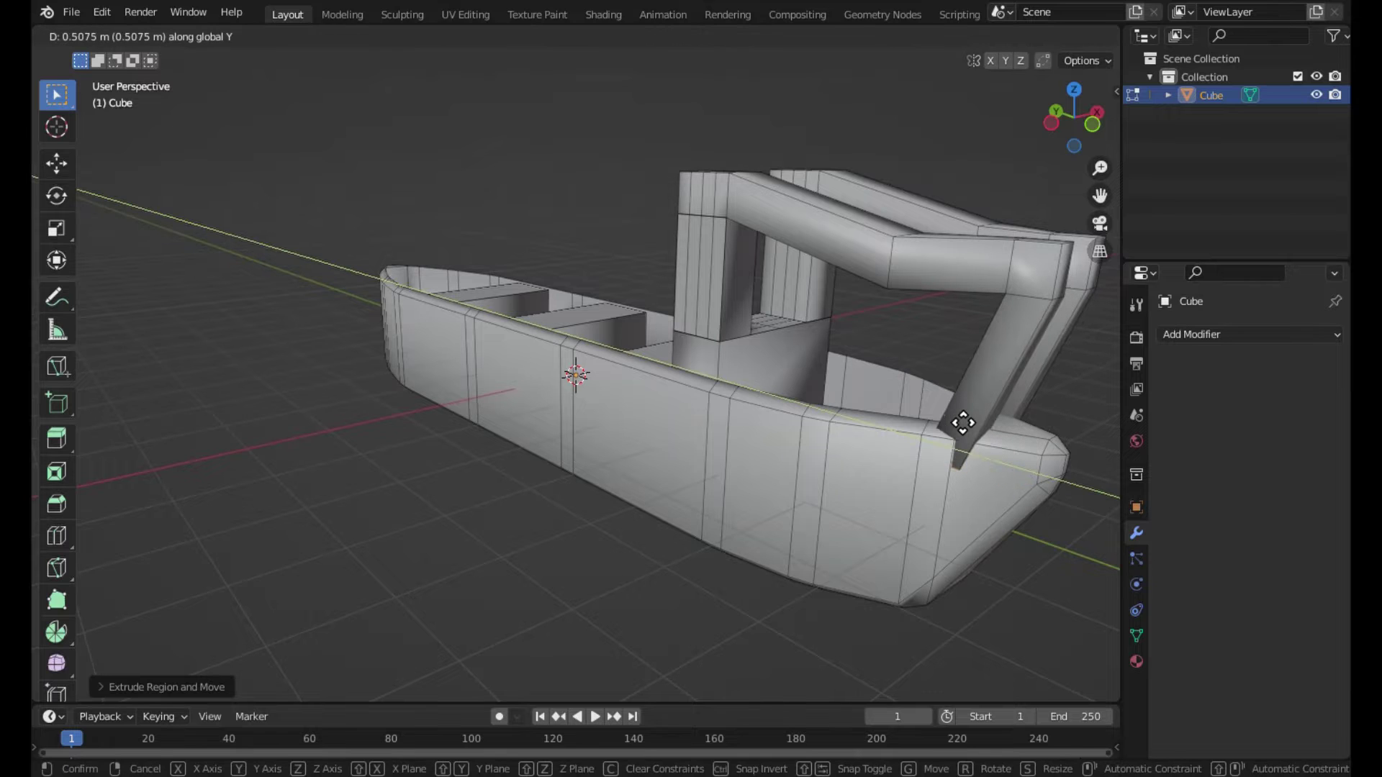
pyautogui.click(941, 412)
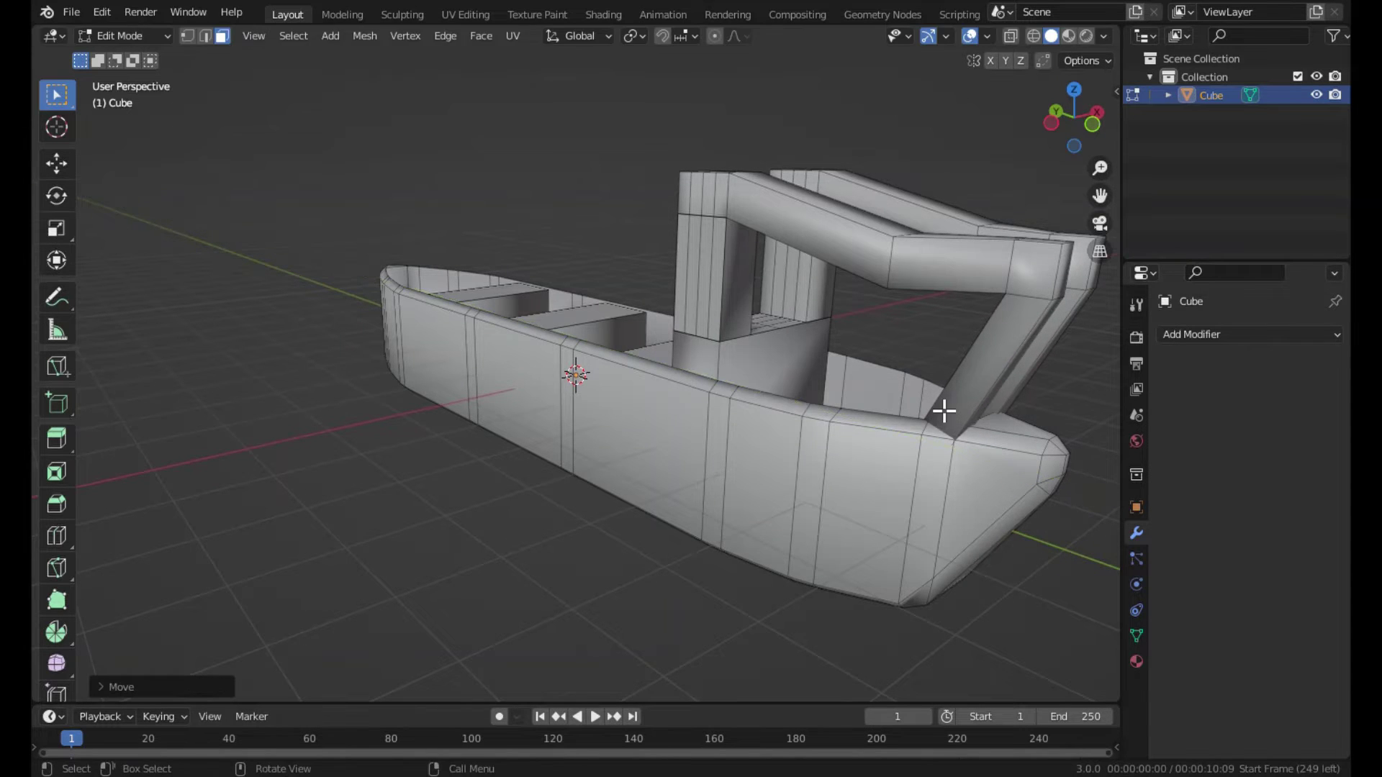
pyautogui.press('Tab')
pyautogui.moveTo(941, 412)
pyautogui.mouseDown(button='middle')
pyautogui.moveTo(882, 425)
pyautogui.moveTo(678, 418)
pyautogui.moveTo(620, 450)
pyautogui.mouseUp(button='middle')
# Scale the selected frame geometry along X to adjust its width.
pyautogui.press('Tab')
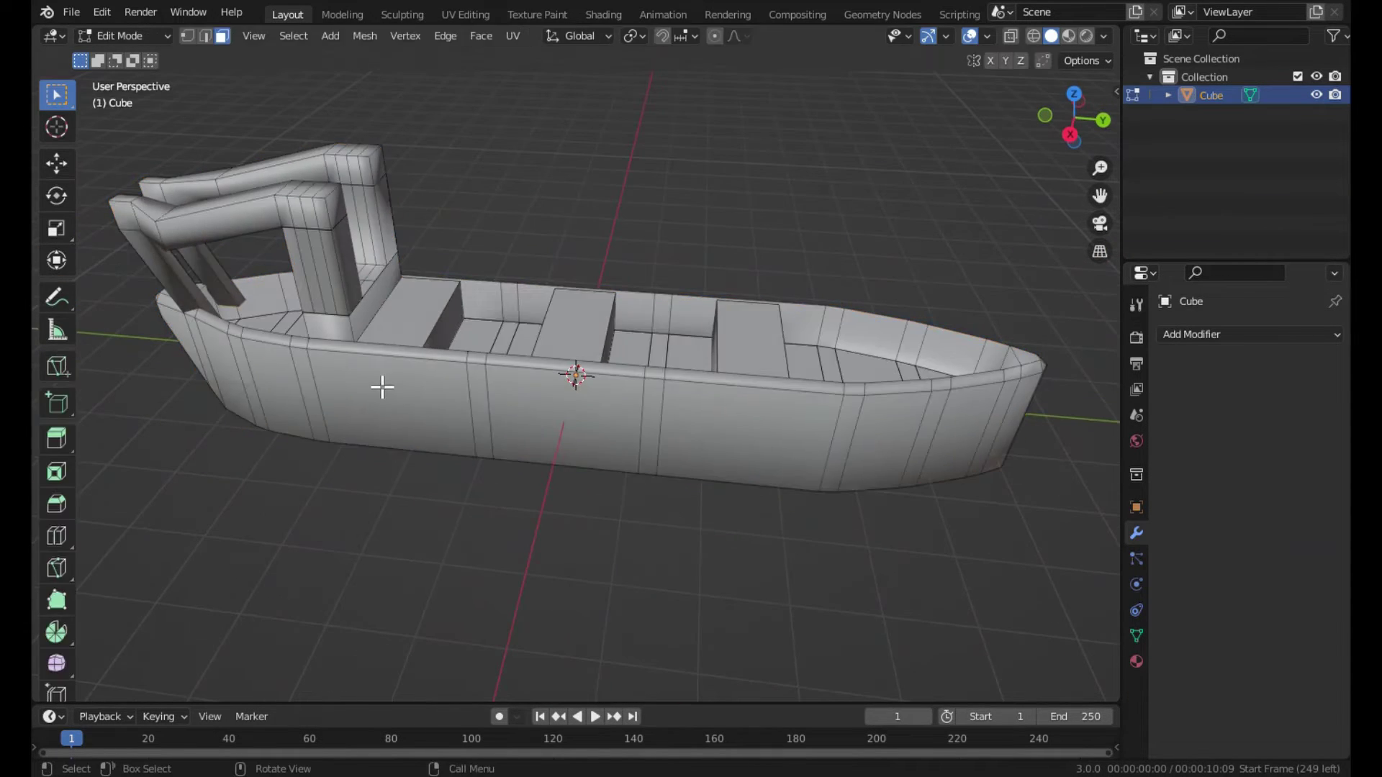
pyautogui.press('Tab')
pyautogui.moveTo(174, 441); pyautogui.dragTo(277, 411, button='middle')
pyautogui.press('Tab')
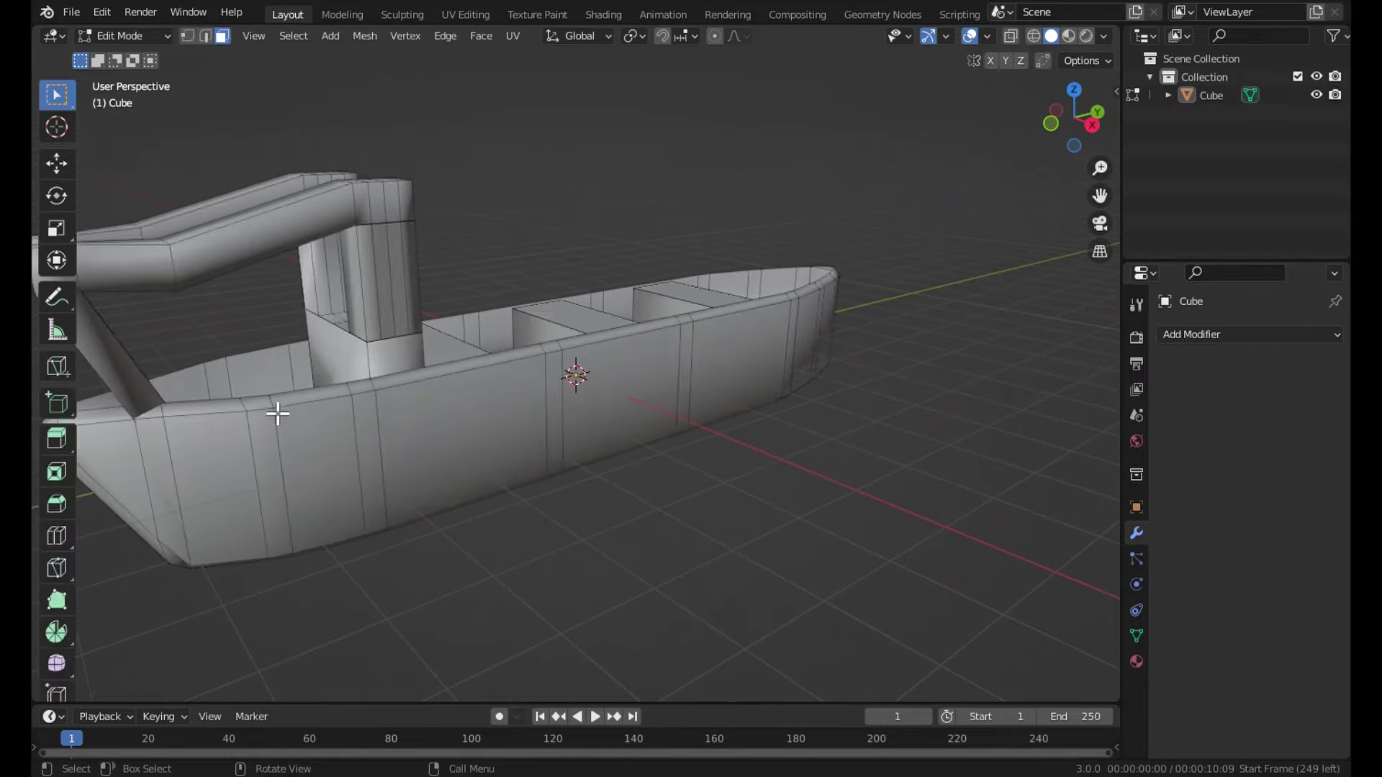
pyautogui.press('Tab')
pyautogui.press('Tab')
pyautogui.moveTo(382, 373); pyautogui.dragTo(456, 367, button='middle')
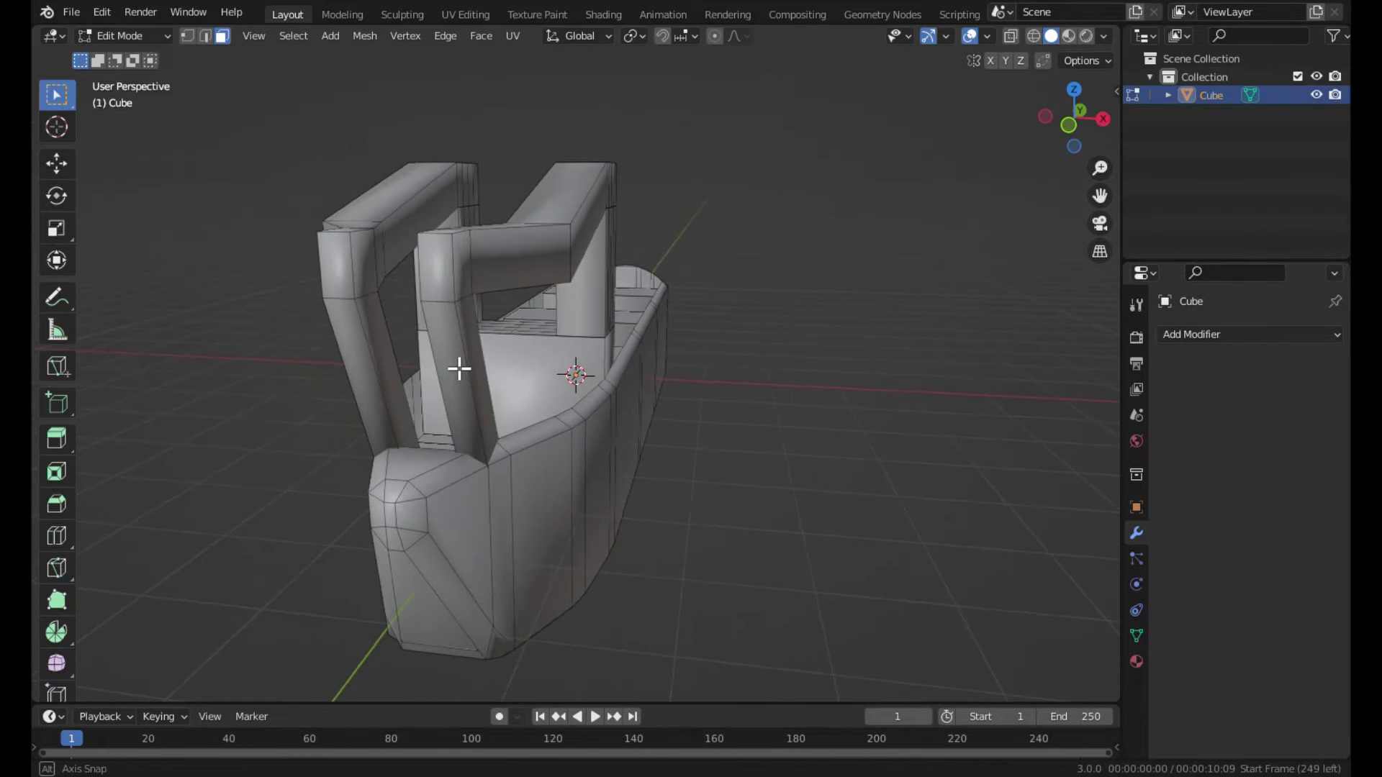
pyautogui.press('s')
pyautogui.press('x')
pyautogui.click(616, 460)
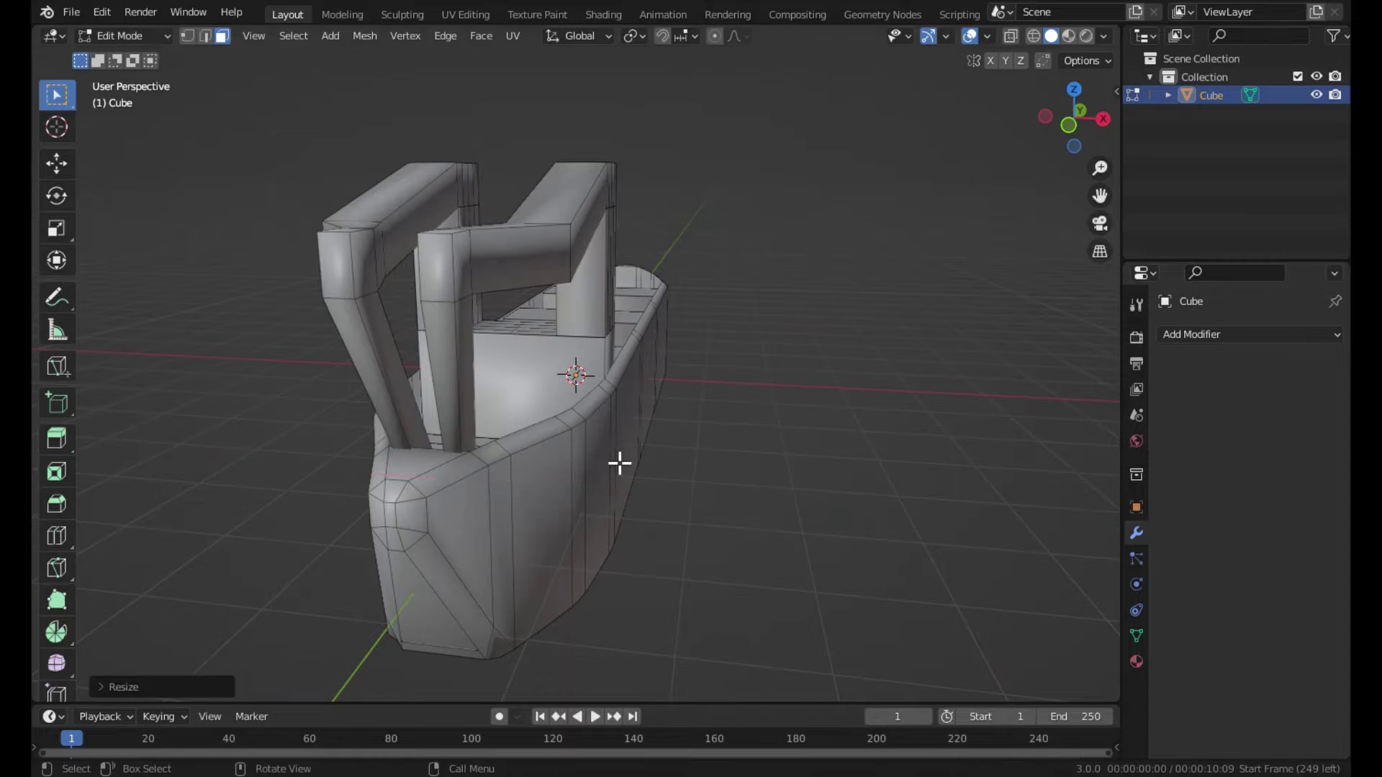
# Select the right arm's lower, upper, corner and end faces.
pyautogui.press('Tab')
pyautogui.moveTo(619, 386)
pyautogui.mouseDown(button='middle')
pyautogui.moveTo(710, 404)
pyautogui.moveTo(765, 484)
pyautogui.moveTo(803, 494)
pyautogui.mouseUp(button='middle')
pyautogui.press('Tab')
pyautogui.click(925, 504)
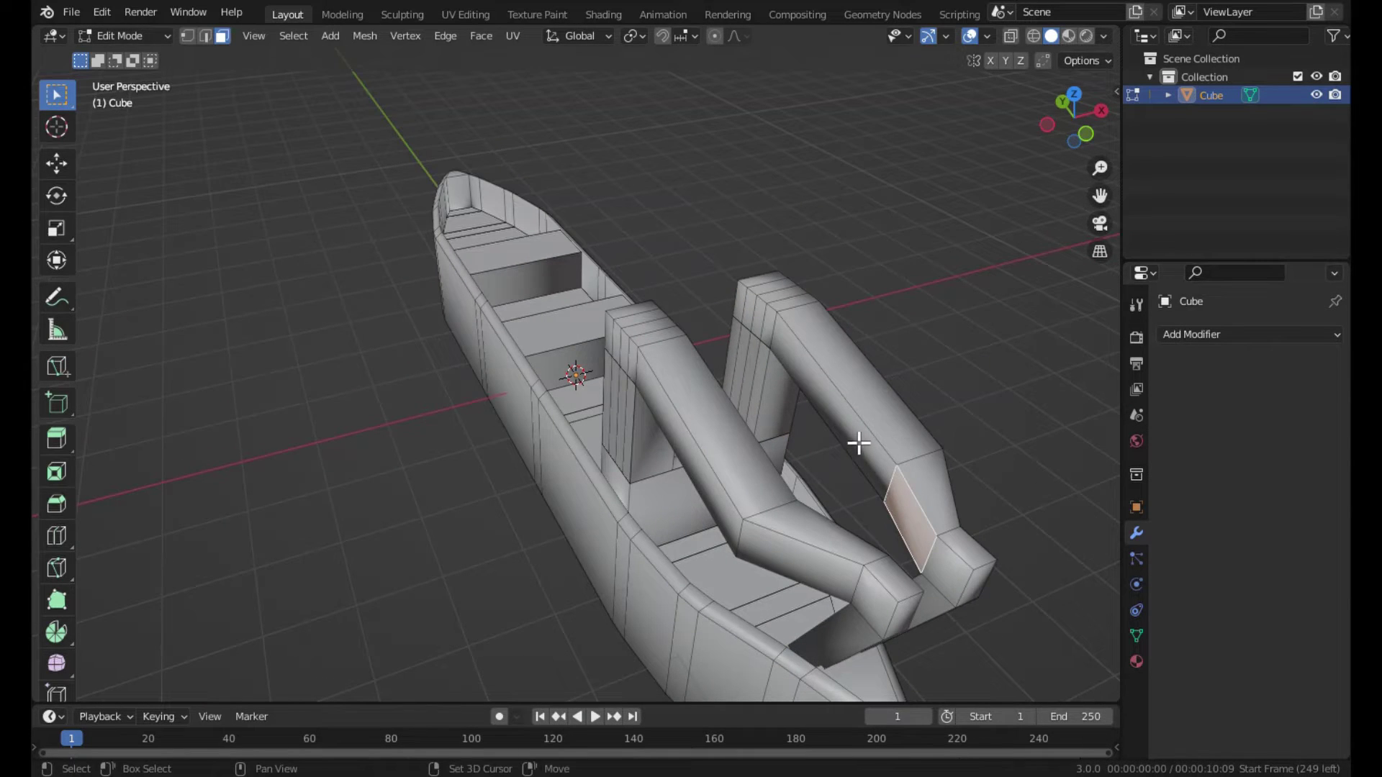
pyautogui.keyDown('shift'); pyautogui.click(793, 355); pyautogui.keyUp('shift')
pyautogui.keyDown('shift'); pyautogui.click(770, 314); pyautogui.keyUp('shift')
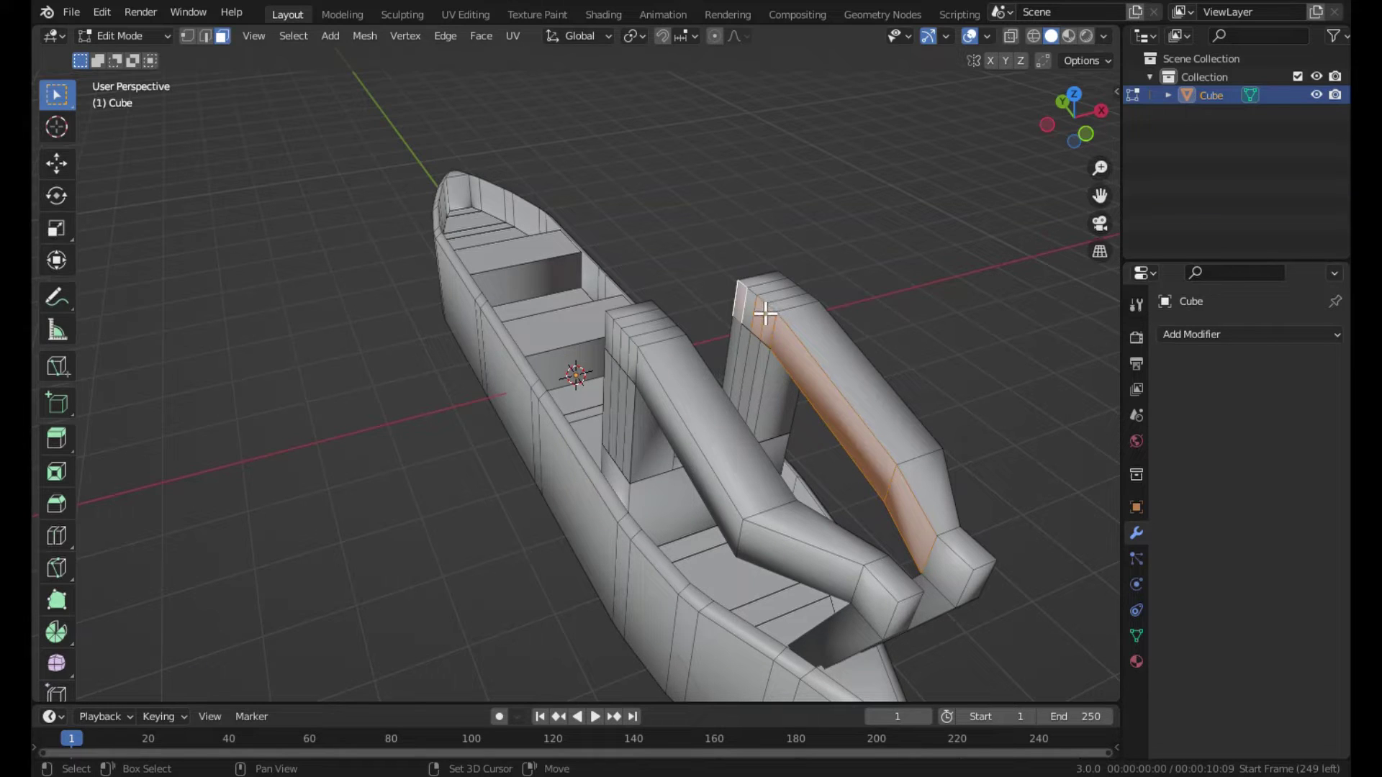
pyautogui.keyDown('shift'); pyautogui.click(953, 578); pyautogui.keyUp('shift')
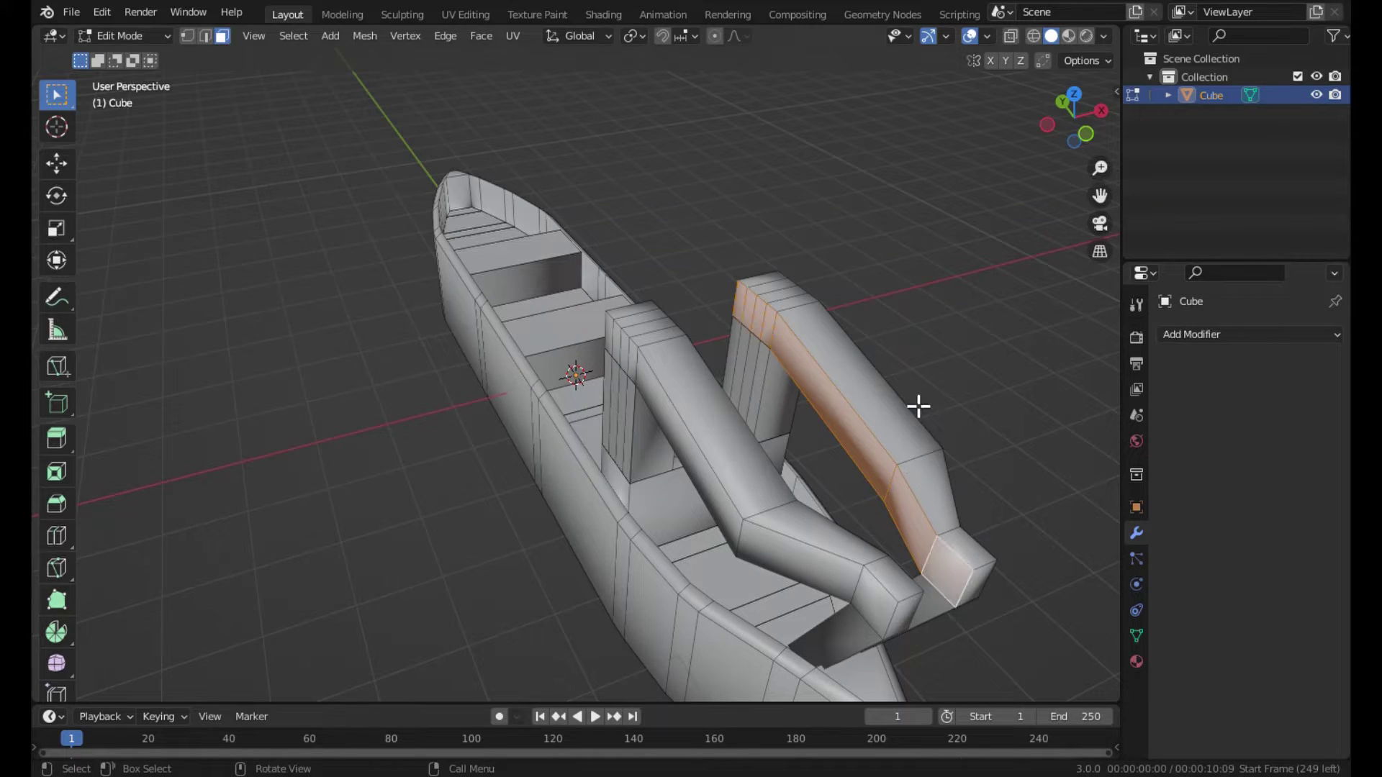
# Extrude the arm faces into a roof slab, move a slab face about 0.55 m along X, and return to Object Mode.
pyautogui.press('e')
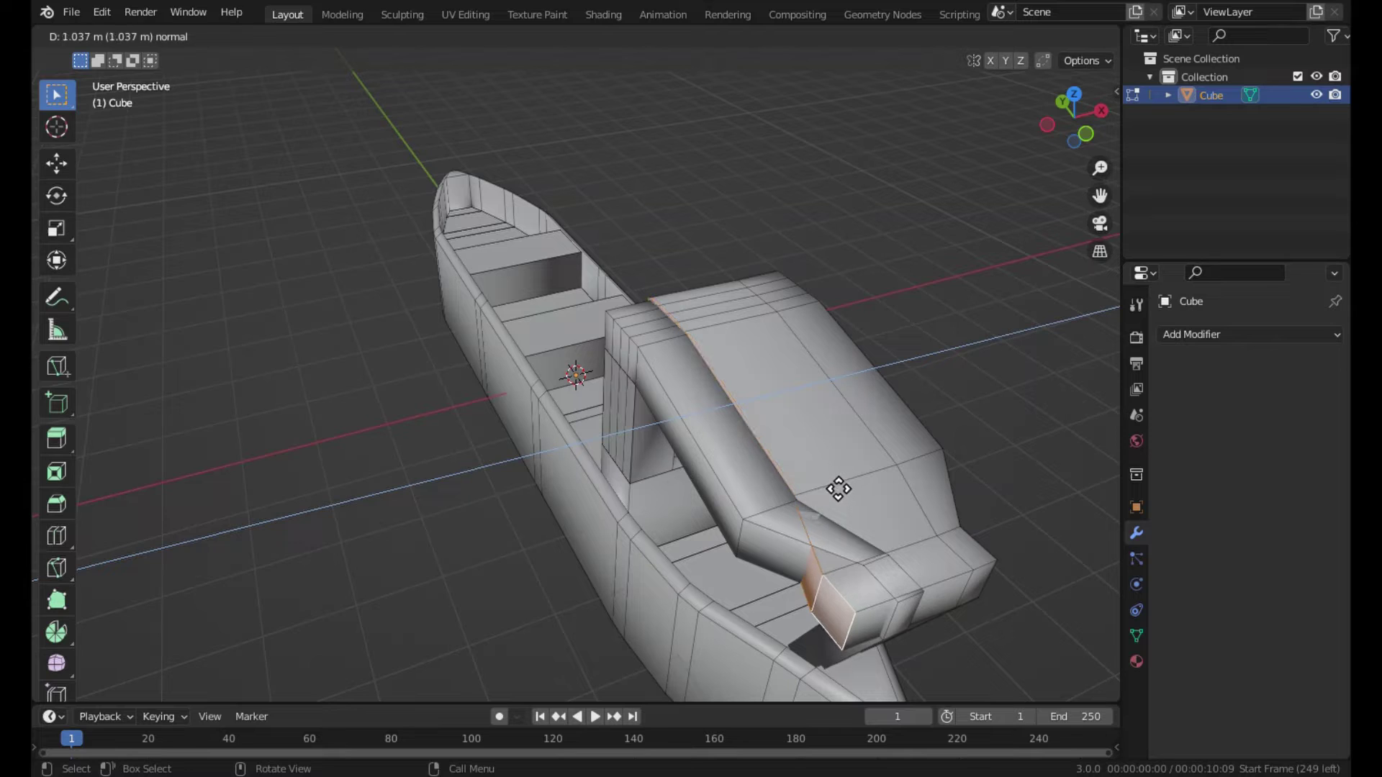
pyautogui.click(839, 490)
pyautogui.click(848, 613)
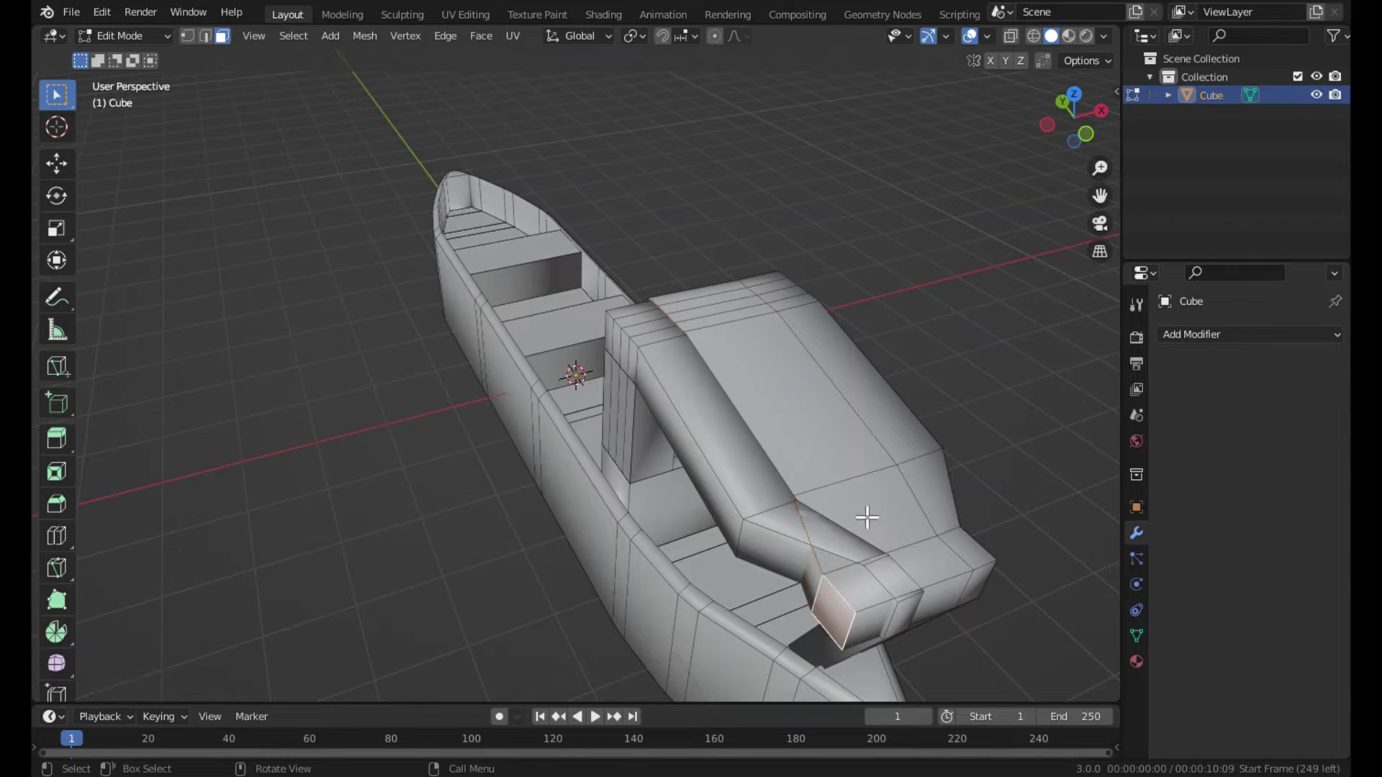
pyautogui.press('g')
pyautogui.press('x')
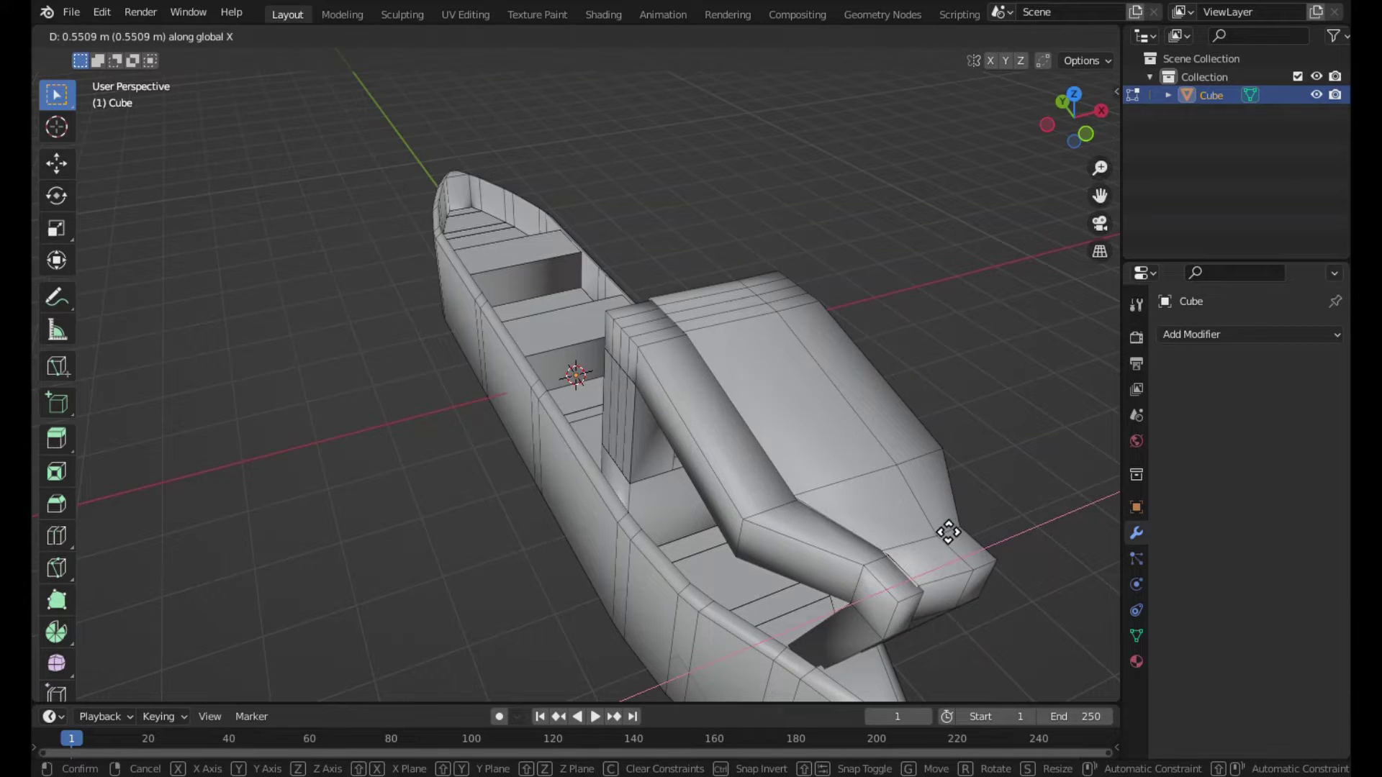
pyautogui.click(948, 533)
pyautogui.press('Tab')
pyautogui.moveTo(936, 519)
pyautogui.mouseDown(button='middle')
pyautogui.moveTo(772, 397)
pyautogui.moveTo(586, 327)
pyautogui.moveTo(402, 426)
pyautogui.moveTo(528, 387)
pyautogui.moveTo(635, 430)
pyautogui.moveTo(370, 426)
pyautogui.mouseUp(button='middle')
pyautogui.moveTo(635, 374)
pyautogui.mouseDown(button='middle')
pyautogui.moveTo(511, 385)
pyautogui.moveTo(417, 325)
pyautogui.moveTo(543, 288)
pyautogui.moveTo(848, 324)
pyautogui.mouseUp(button='middle')
# Inspect the finished boat from several angles, then open the Add > Mesh shape list.
pyautogui.moveTo(463, 469); pyautogui.dragTo(576, 425, button='middle')
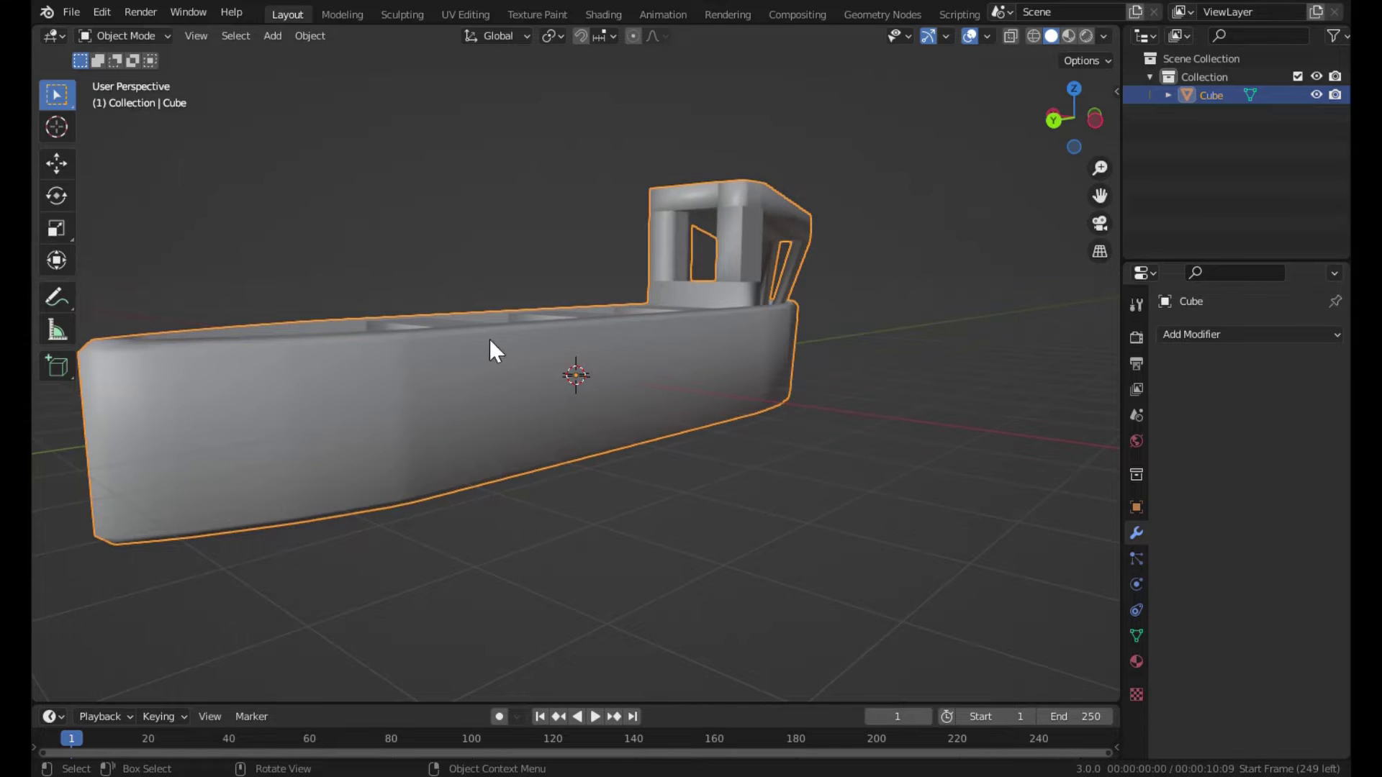
pyautogui.moveTo(490, 342)
pyautogui.mouseDown(button='middle')
pyautogui.moveTo(653, 348)
pyautogui.moveTo(343, 194)
pyautogui.moveTo(530, 204)
pyautogui.mouseUp(button='middle')
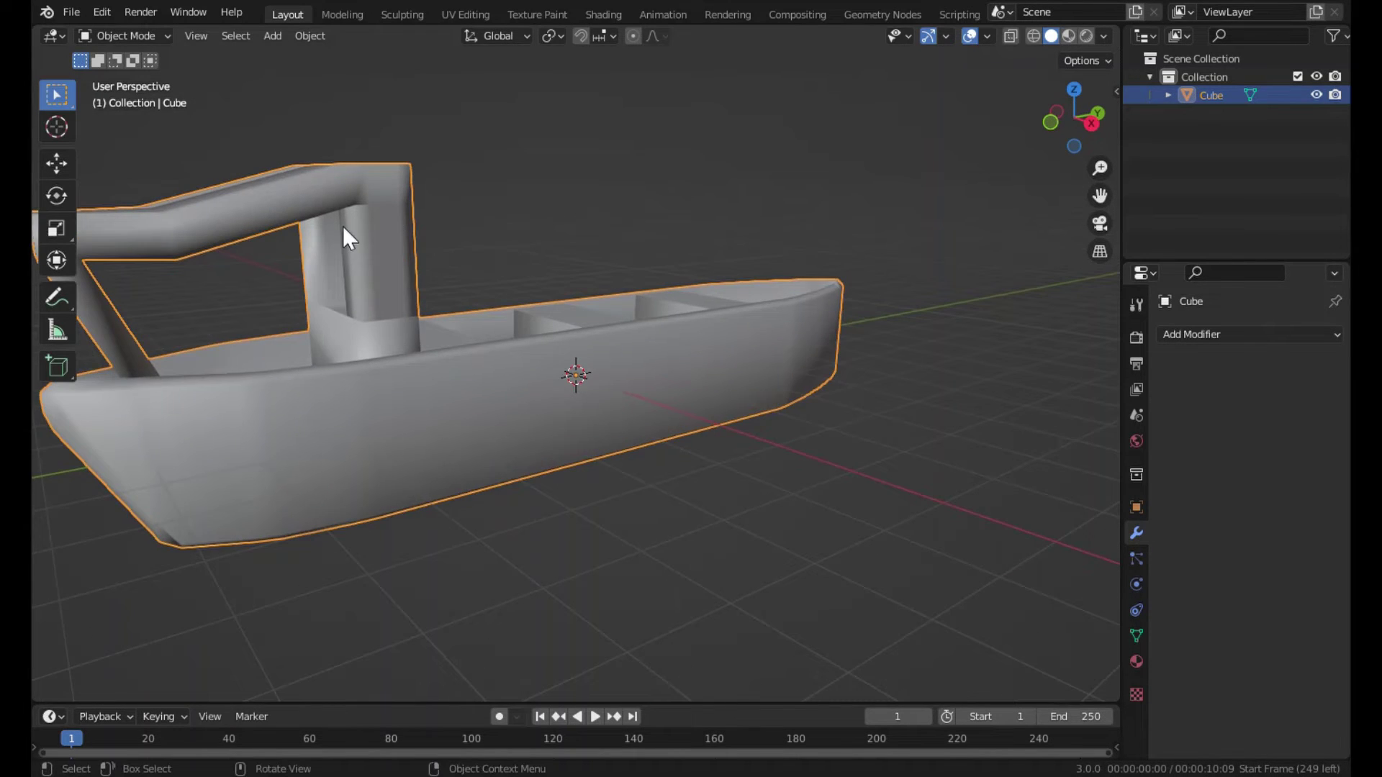
pyautogui.moveTo(344, 228); pyautogui.dragTo(557, 206, button='middle')
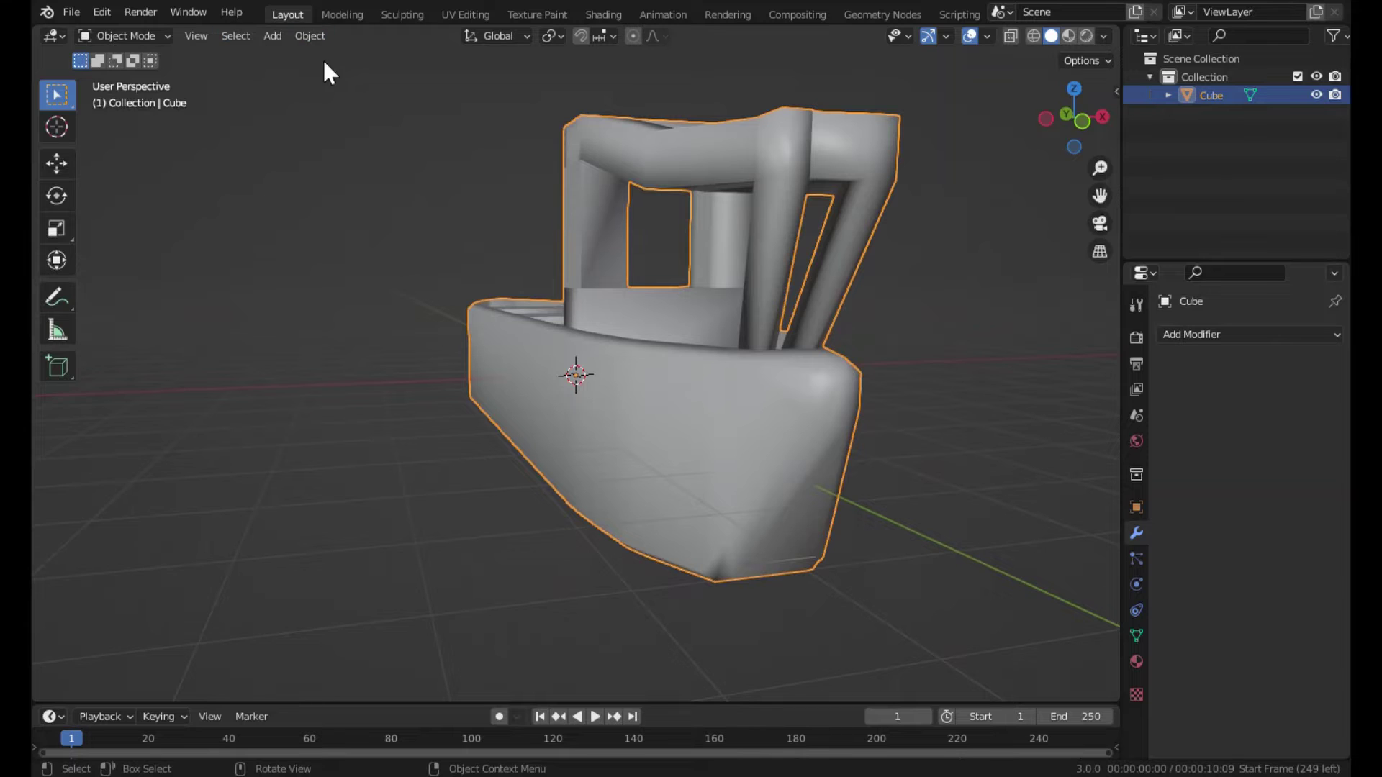
pyautogui.press('Tab')
pyautogui.moveTo(856, 382); pyautogui.dragTo(847, 398, button='middle')
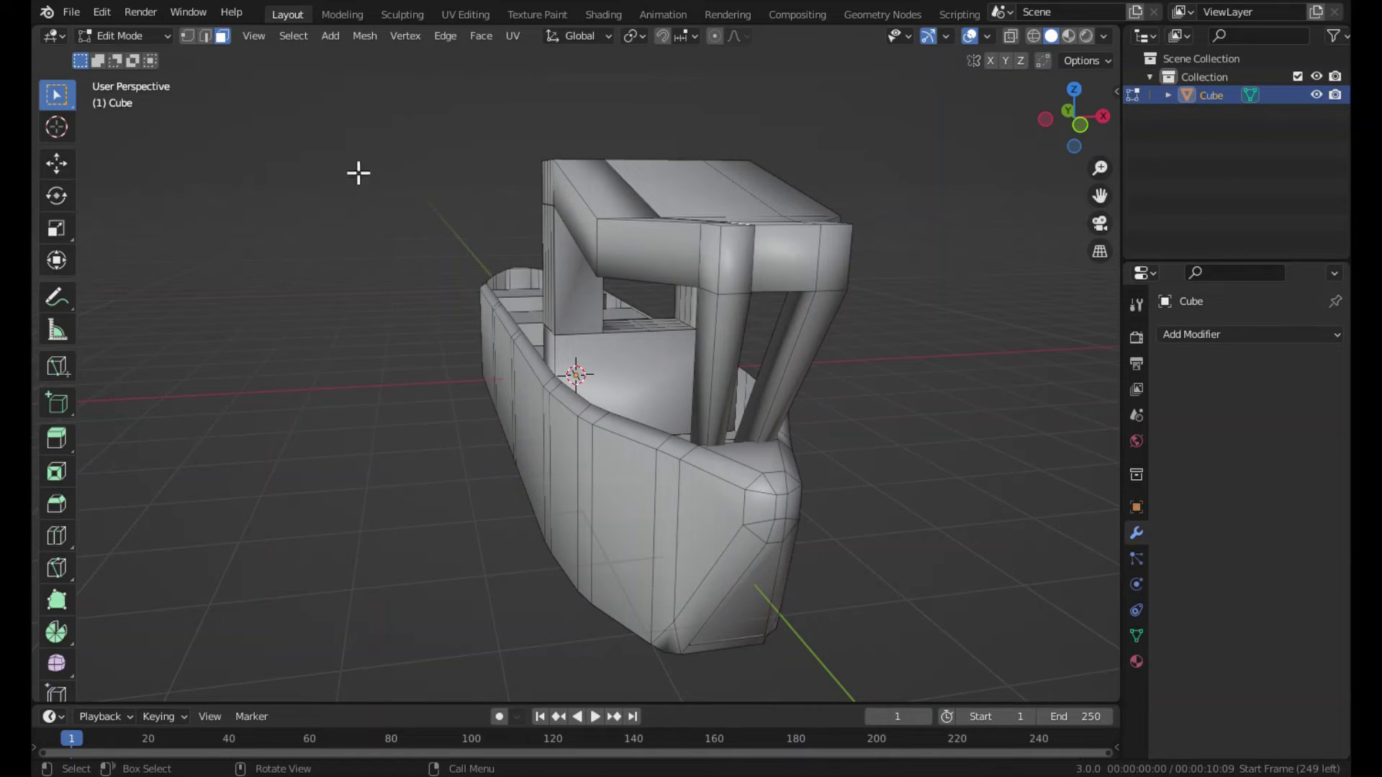
pyautogui.press('Tab')
pyautogui.click(273, 37)
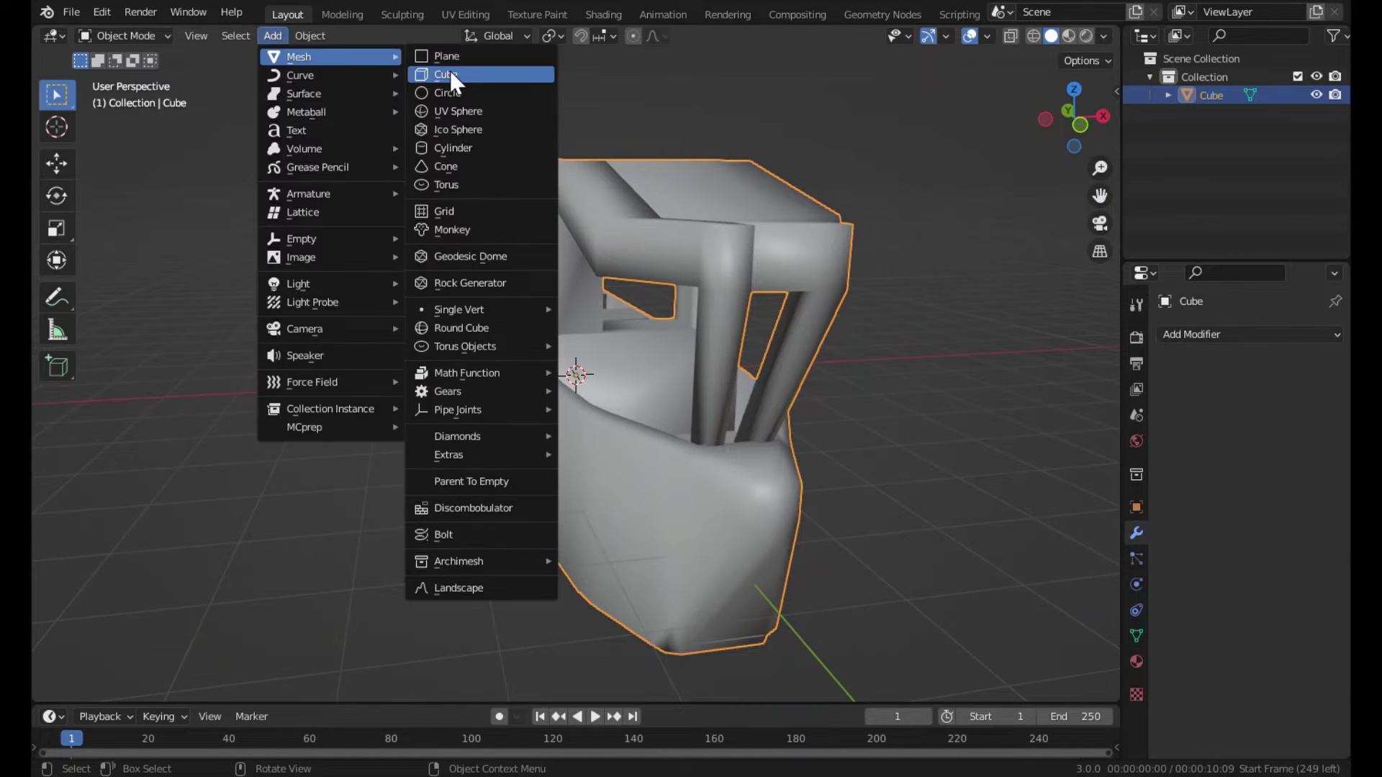
# Add a second cube, Cube.001, against the boat's side and shrink it.
pyautogui.click(450, 72)
pyautogui.press('g')
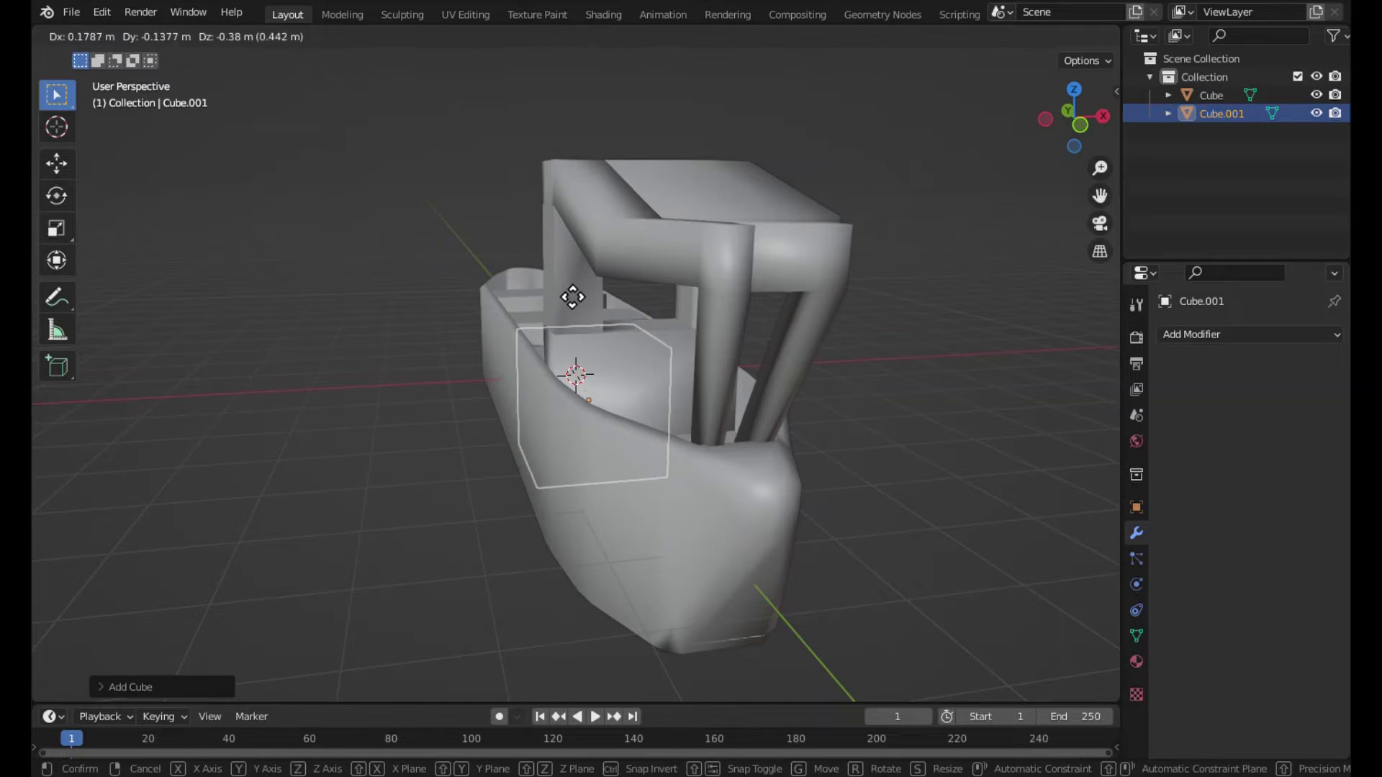
pyautogui.click(706, 480)
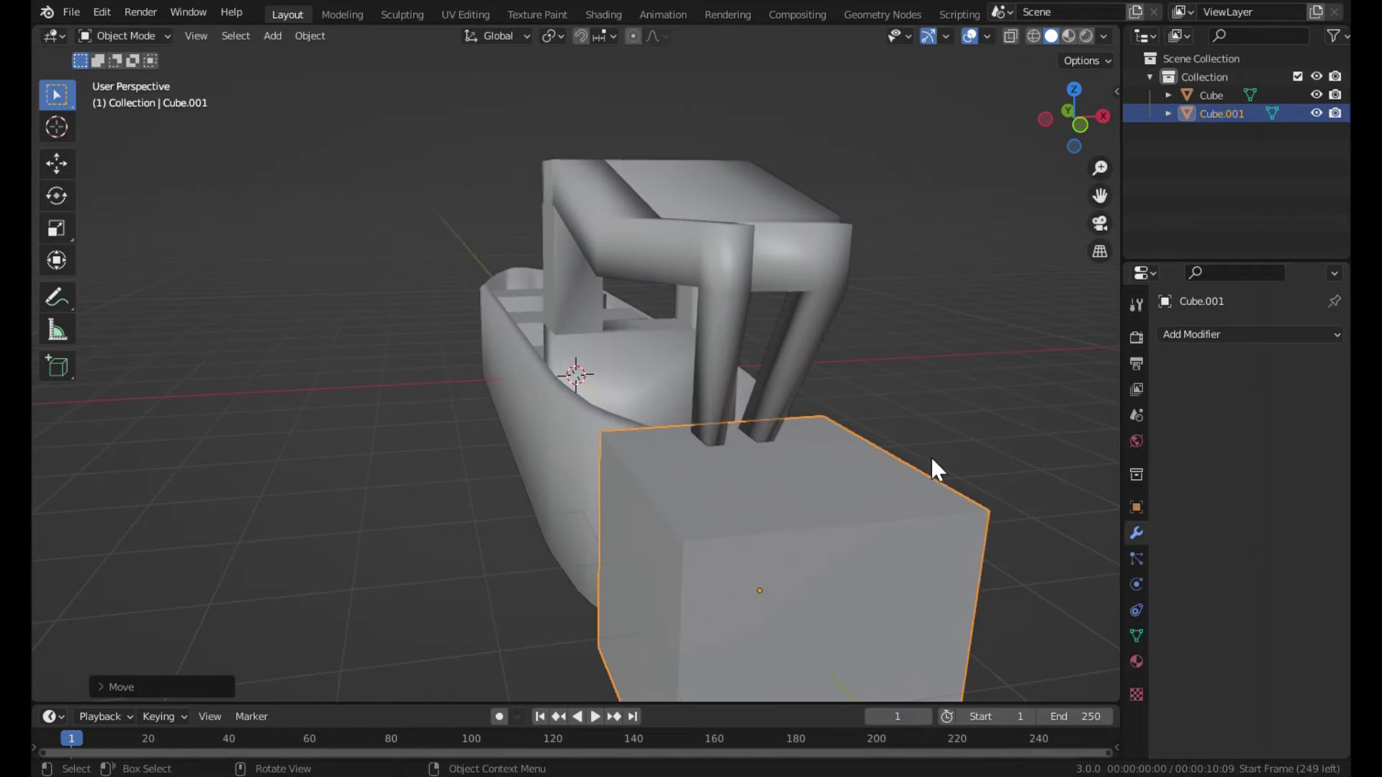
pyautogui.press('s')
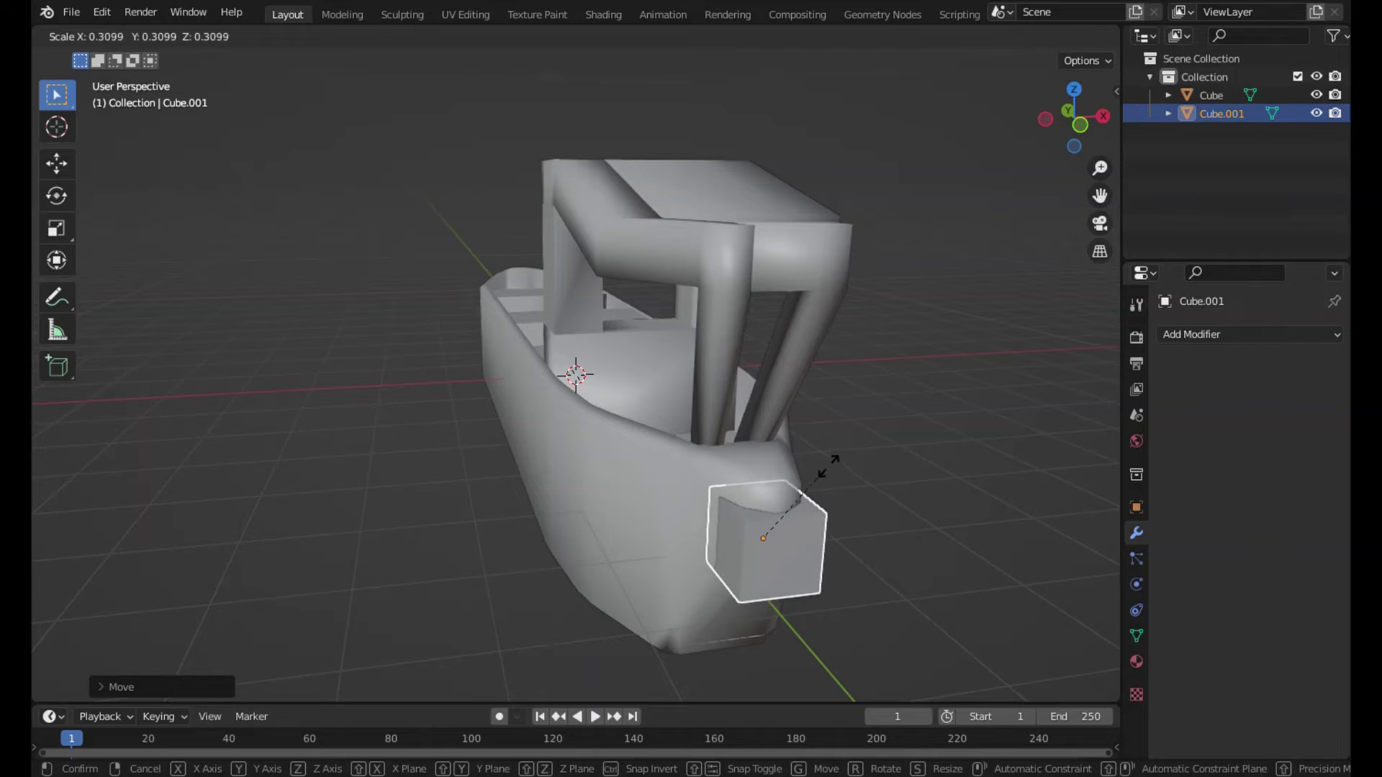
pyautogui.click(827, 464)
# Raise the small cube vertically and extrude its front face outward into a longer block.
pyautogui.press('g')
pyautogui.press('z')
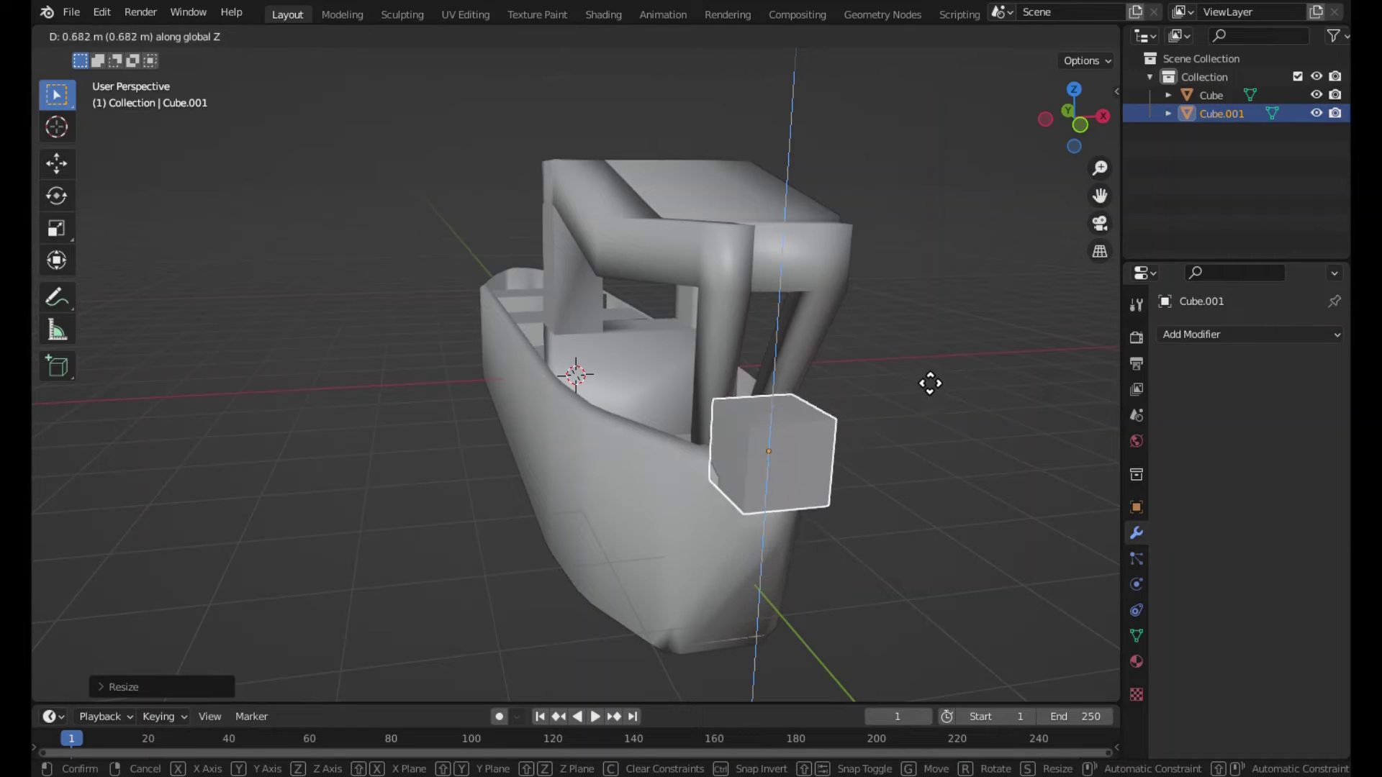
pyautogui.click(943, 371)
pyautogui.press('Tab')
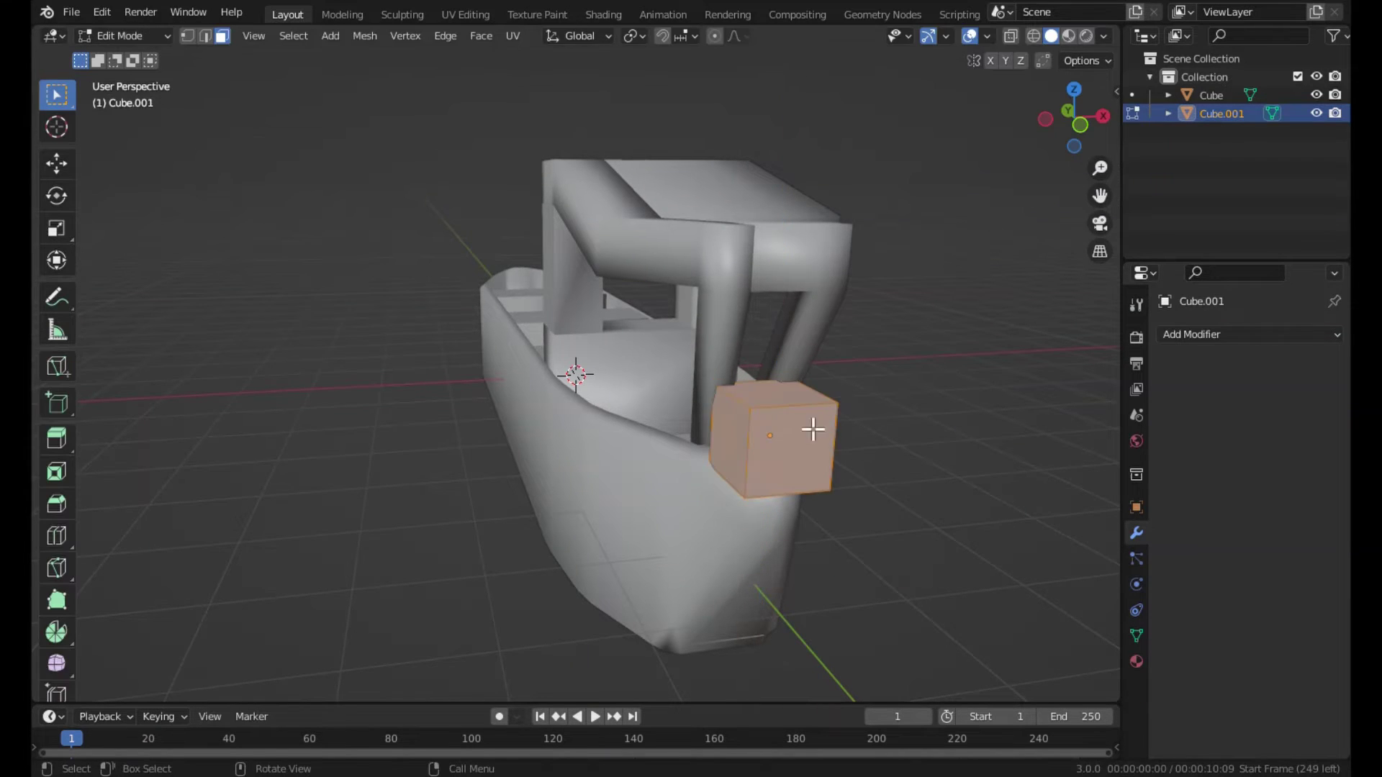
pyautogui.click(795, 447)
pyautogui.press('e')
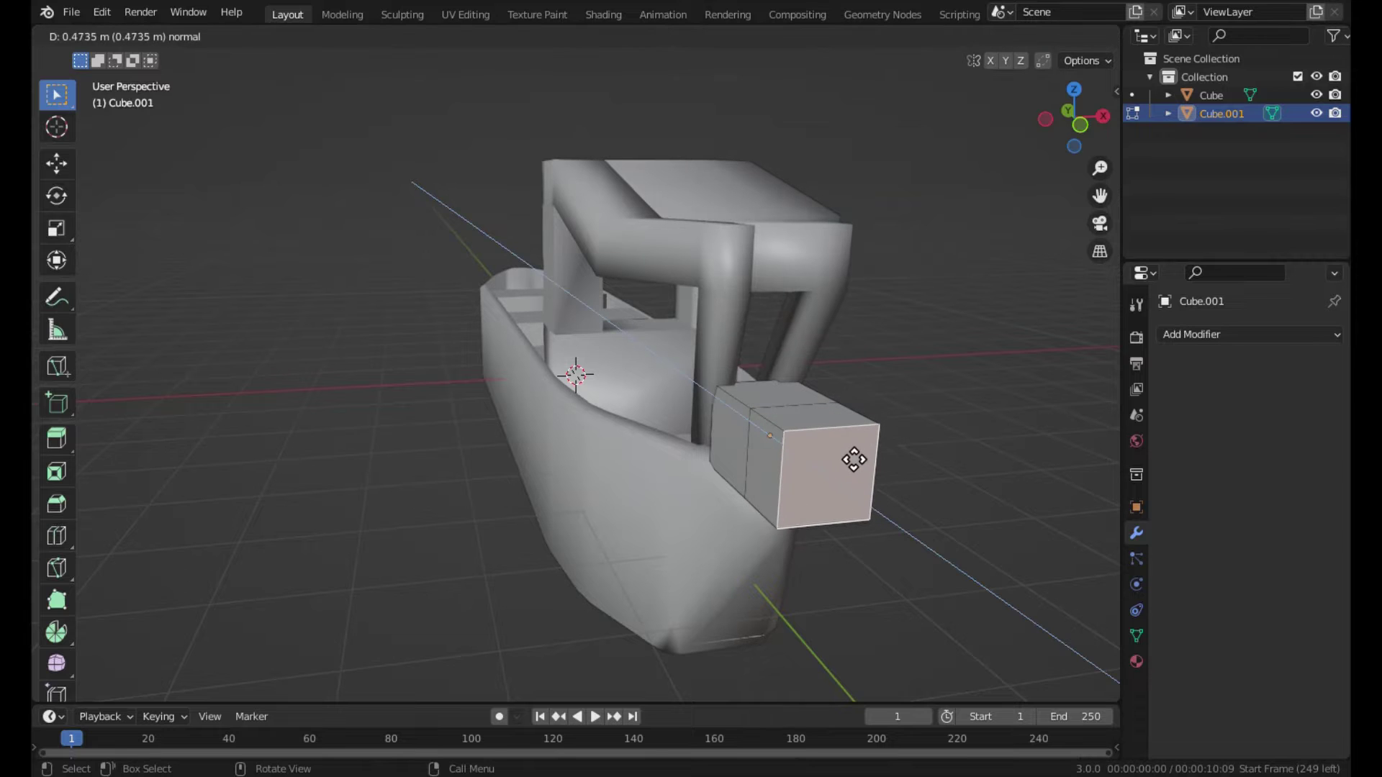
pyautogui.click(849, 456)
pyautogui.moveTo(850, 457)
pyautogui.mouseDown(button='middle')
pyautogui.moveTo(837, 390)
pyautogui.moveTo(713, 206)
pyautogui.moveTo(477, 139)
pyautogui.moveTo(362, 173)
pyautogui.mouseUp(button='middle')
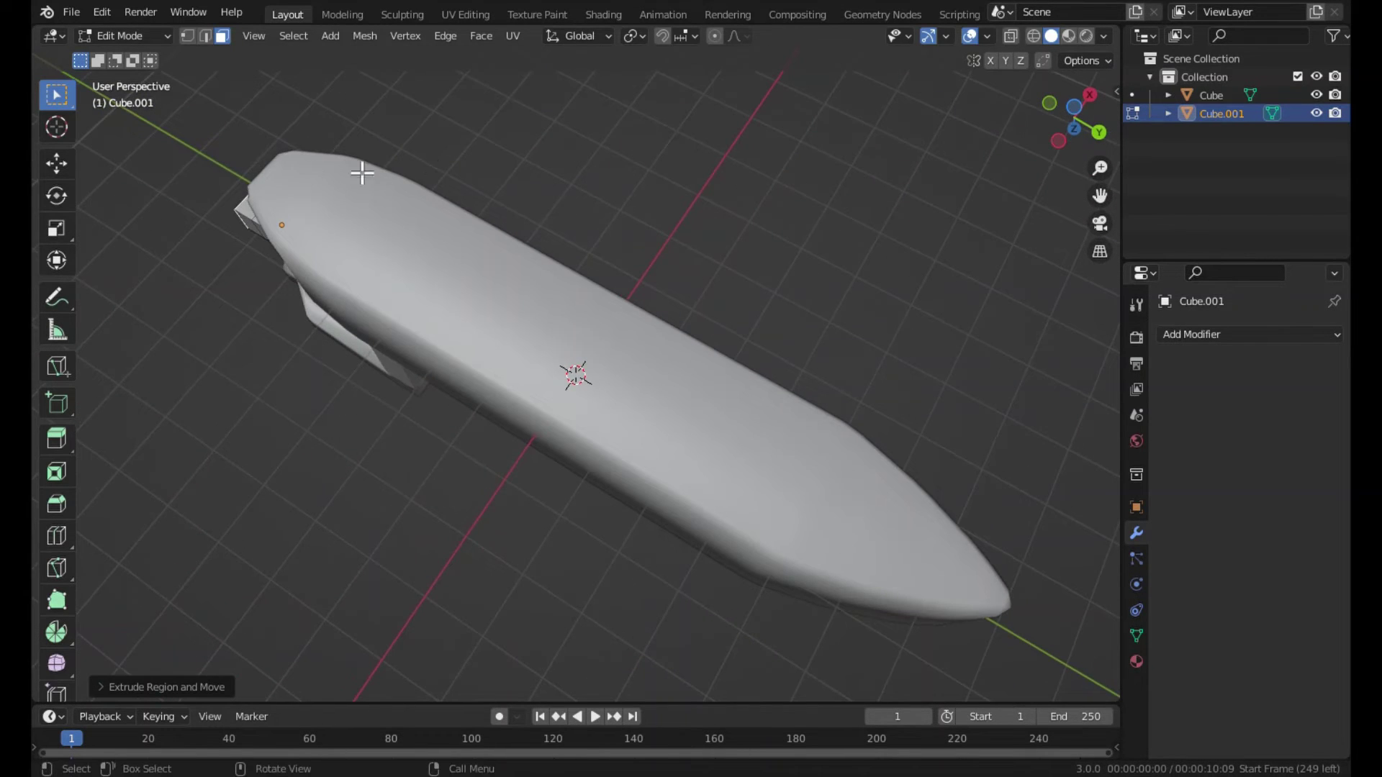
# Extrude the block's tip face, drag it down vertically and taper its bottom end.
pyautogui.click(253, 213)
pyautogui.press('e')
pyautogui.click(266, 146)
pyautogui.moveTo(266, 146)
pyautogui.mouseDown(button='middle')
pyautogui.moveTo(403, 277)
pyautogui.moveTo(685, 450)
pyautogui.moveTo(192, 413)
pyautogui.mouseUp(button='middle')
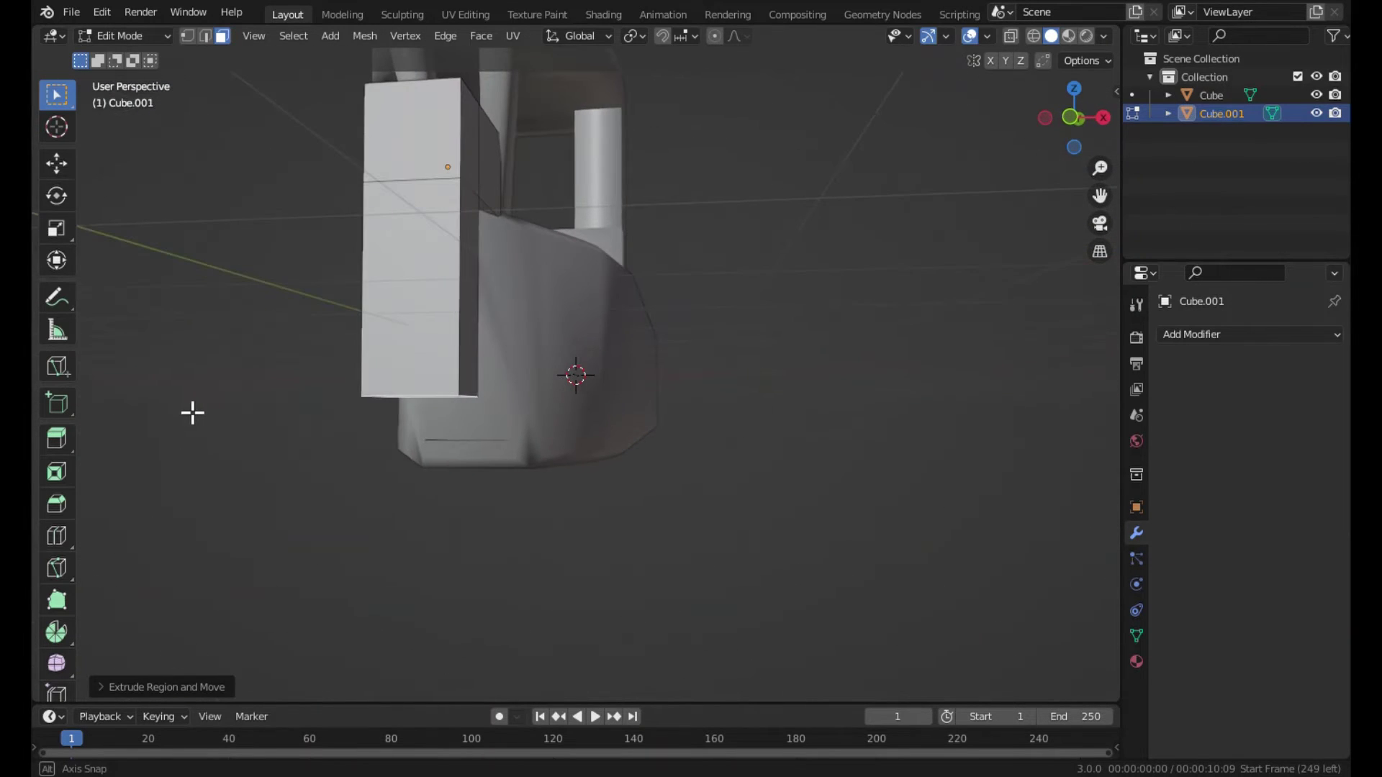
pyautogui.press('g')
pyautogui.press('z')
pyautogui.click(683, 337)
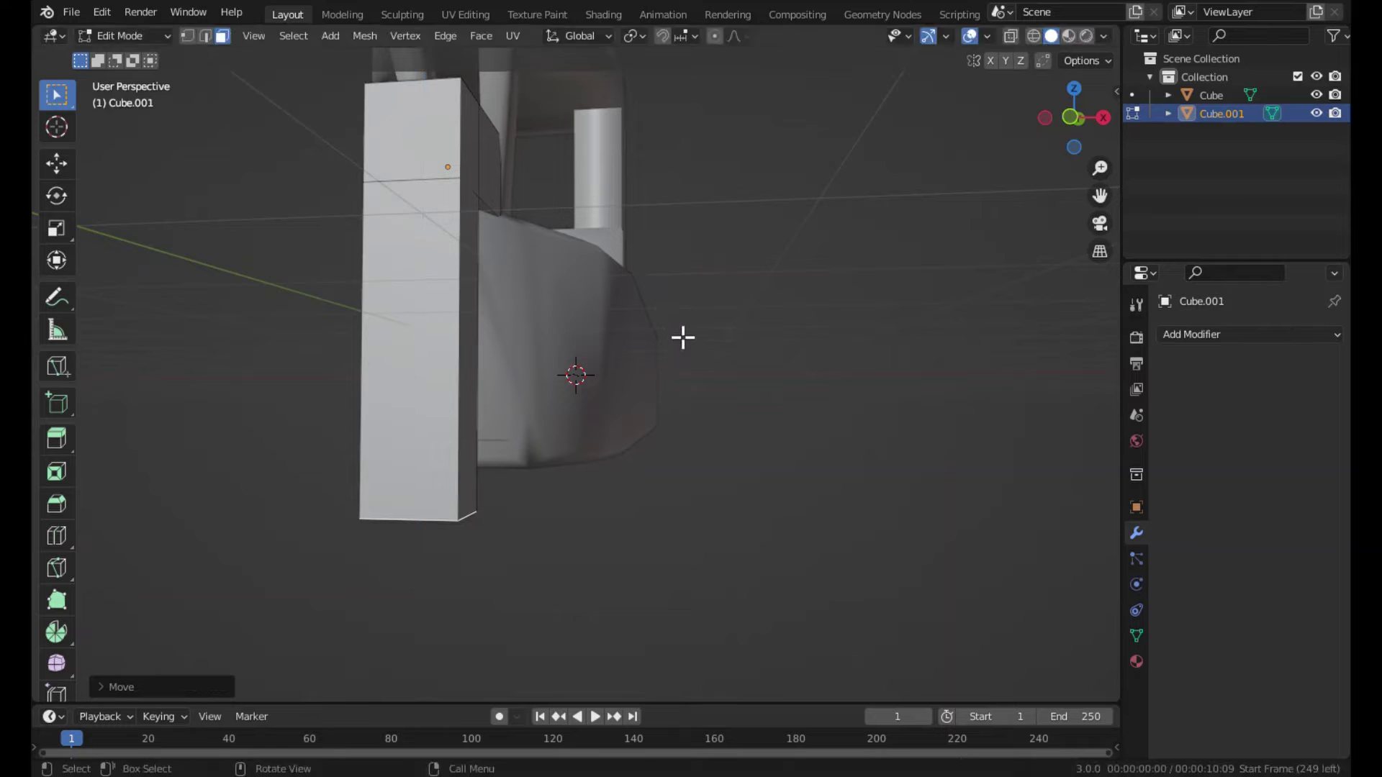
pyautogui.press('s')
pyautogui.hotkey('shift', 'z')
pyautogui.click(583, 410)
# Extend the post further down and extrude a smaller foot from its bottom face.
pyautogui.press('g')
pyautogui.press('z')
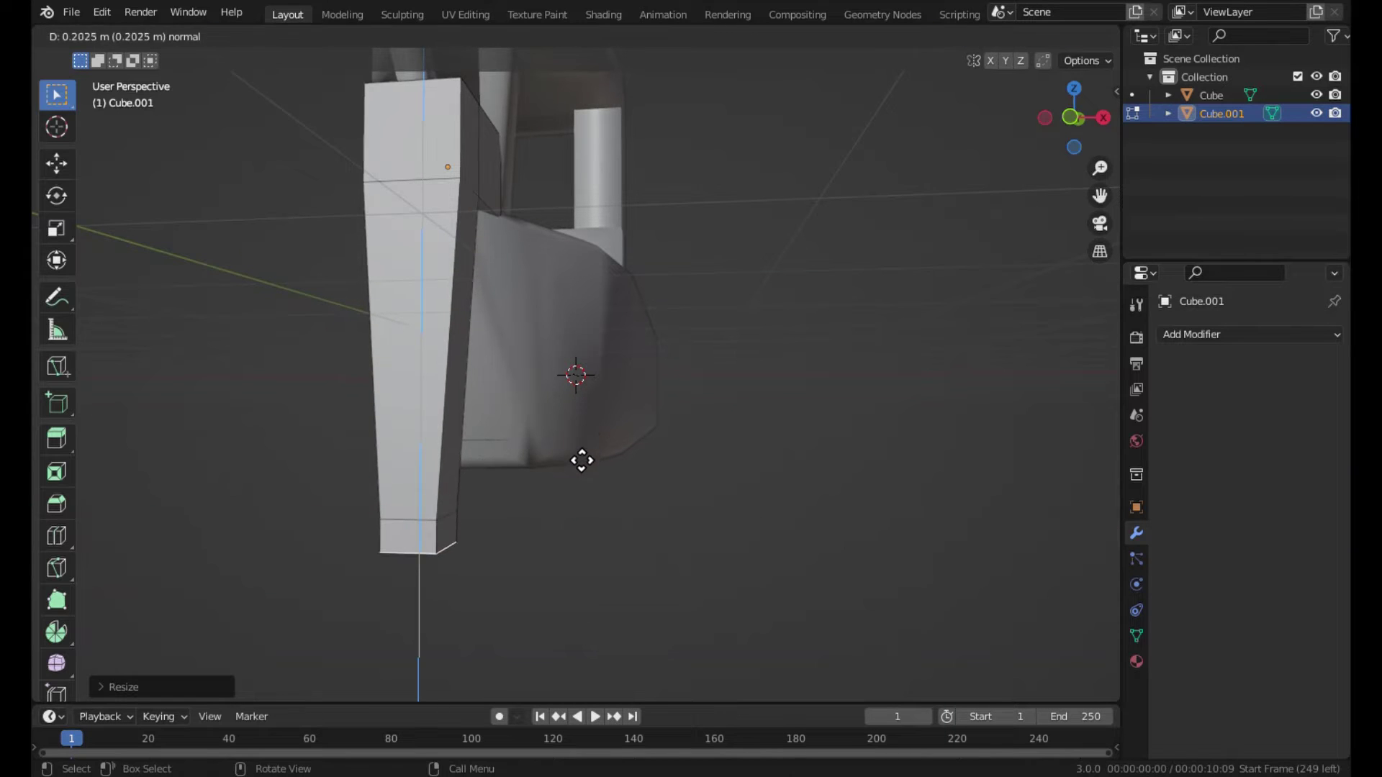
pyautogui.click(578, 465)
pyautogui.click(432, 547)
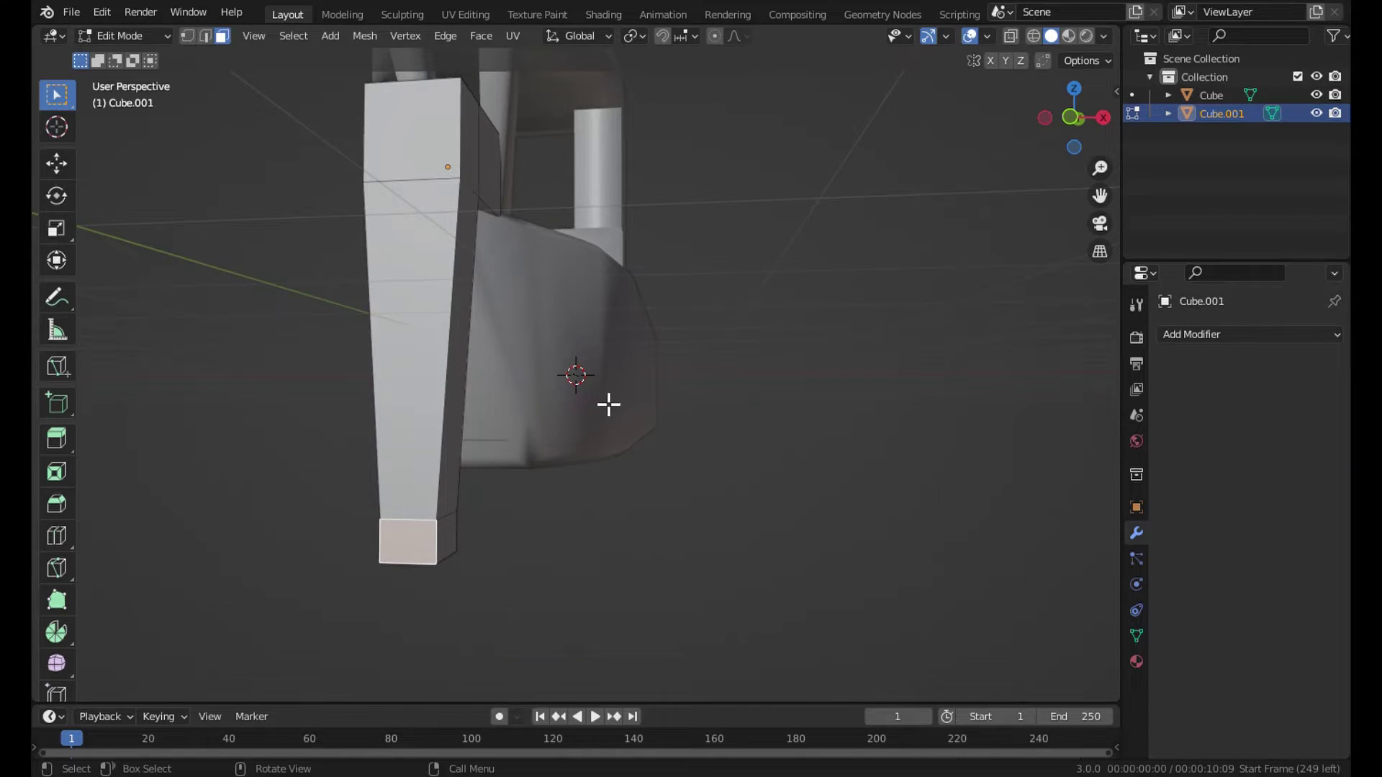
pyautogui.press('g')
pyautogui.press('z')
pyautogui.press('Escape')
pyautogui.press('e')
pyautogui.click(598, 404)
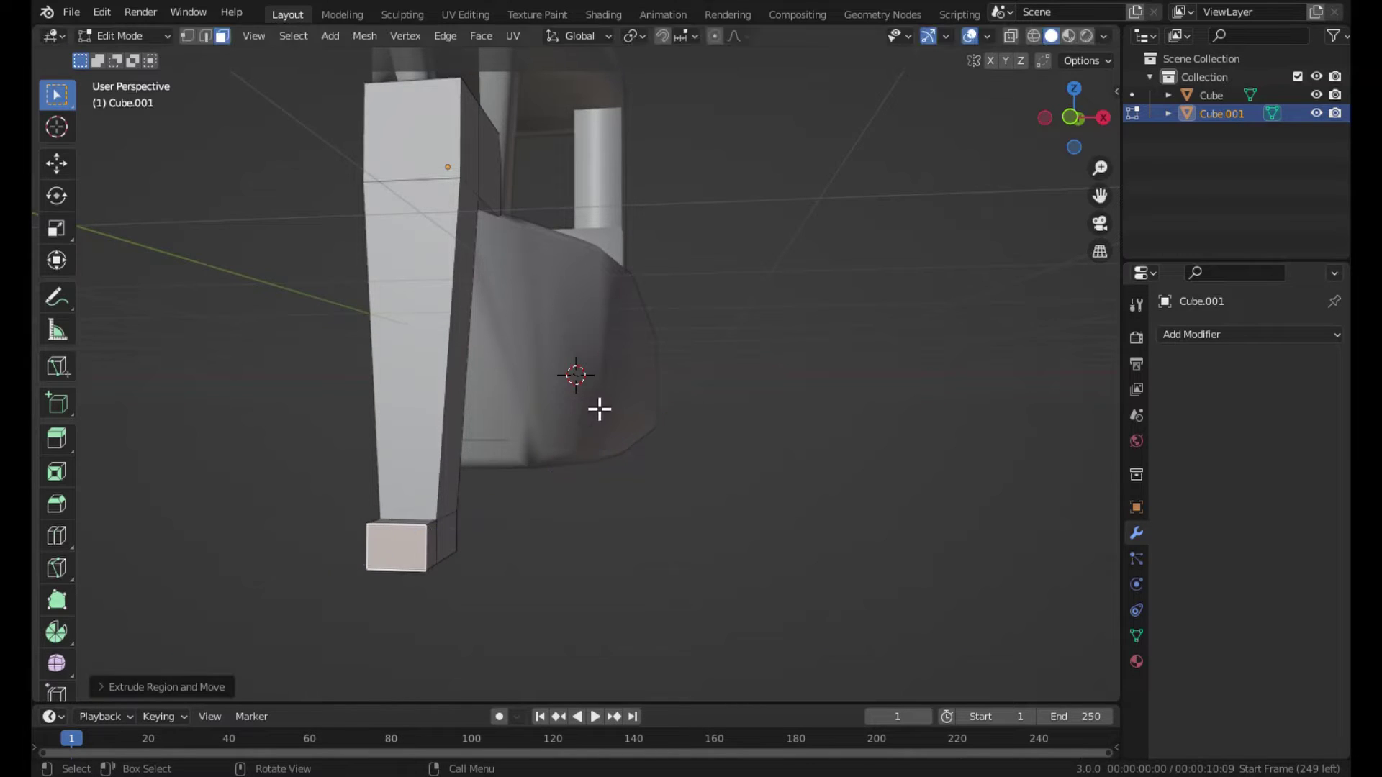
pyautogui.press('s')
pyautogui.click(559, 435)
# Resize the whole rudder piece and lower it behind the hull's end.
pyautogui.press('Tab')
pyautogui.moveTo(558, 434)
pyautogui.mouseDown(button='middle')
pyautogui.moveTo(595, 426)
pyautogui.moveTo(624, 457)
pyautogui.mouseUp(button='middle')
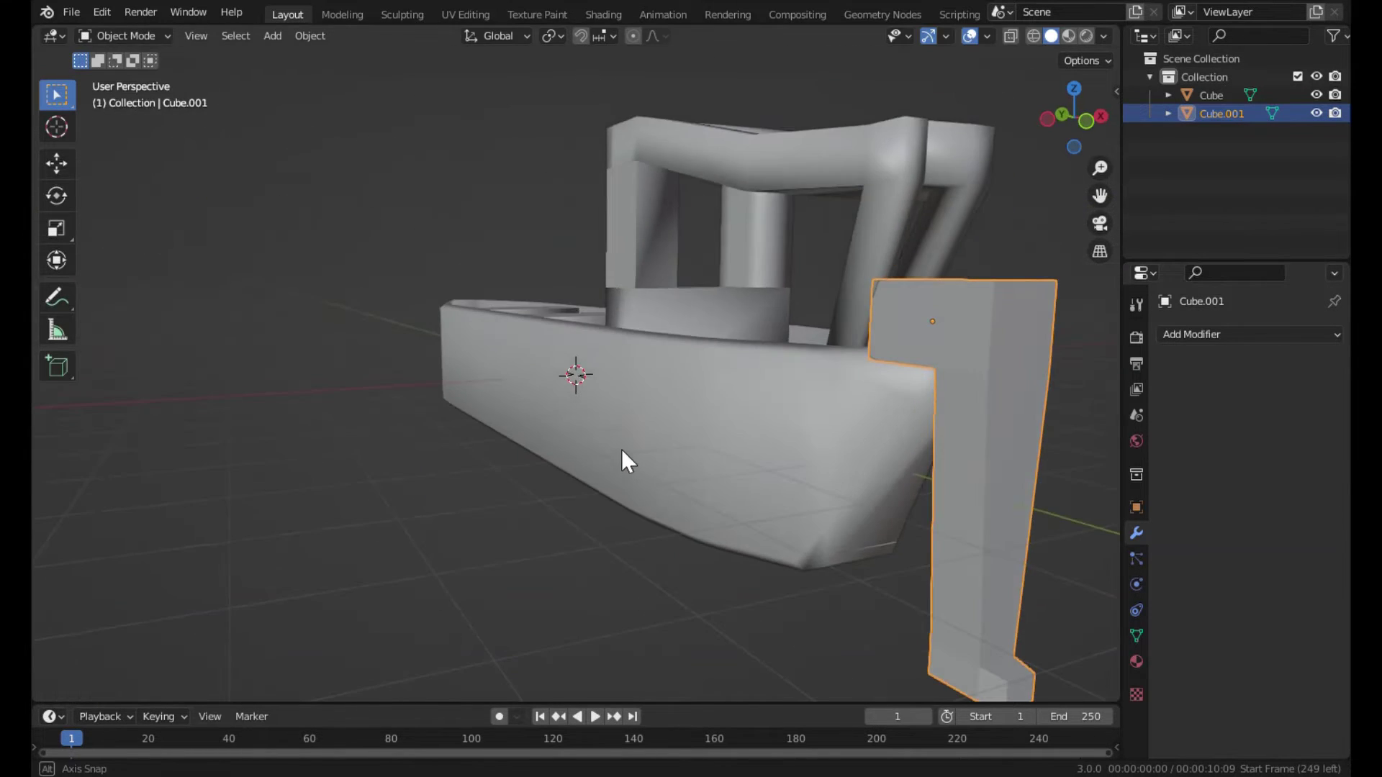
pyautogui.moveTo(855, 324)
pyautogui.mouseDown(button='middle')
pyautogui.moveTo(909, 291)
pyautogui.moveTo(887, 314)
pyautogui.mouseUp(button='middle')
pyautogui.press('s')
pyautogui.click(866, 341)
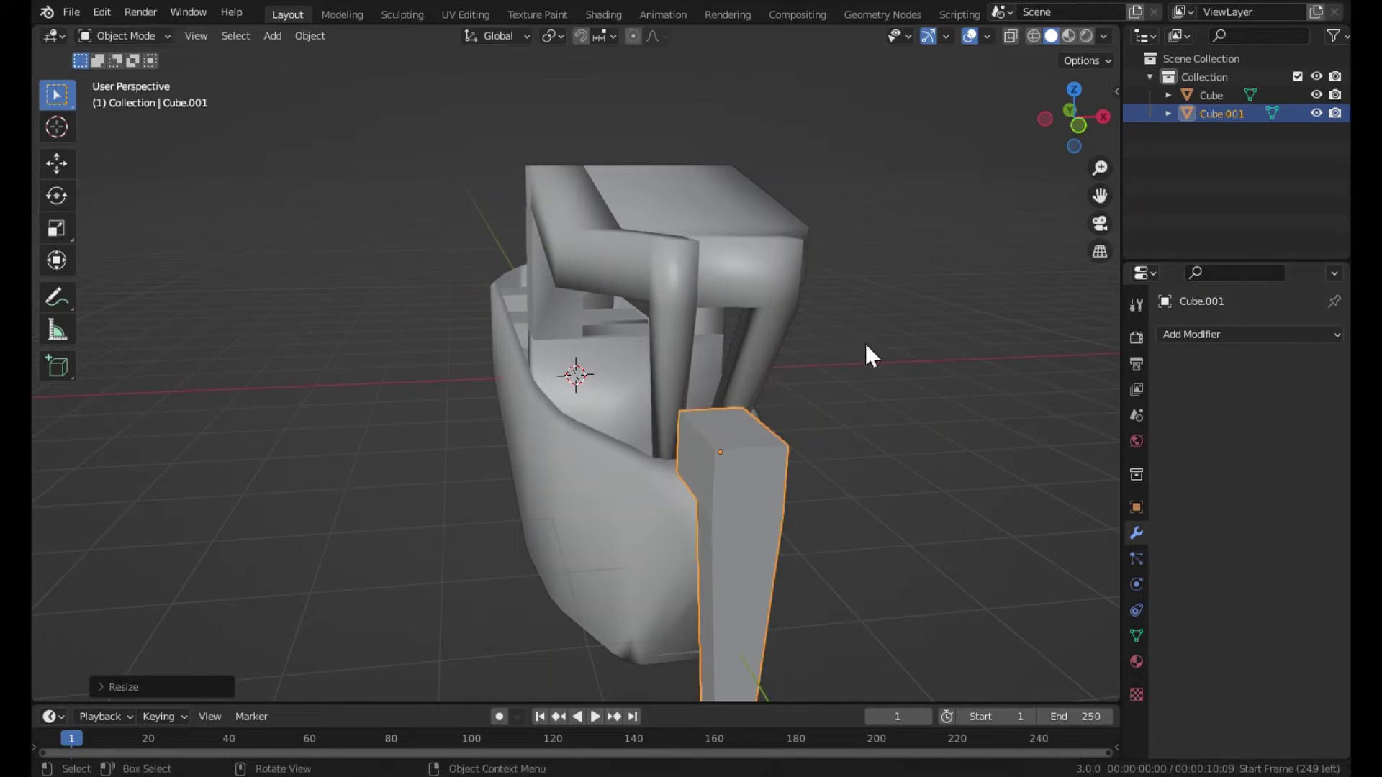
pyautogui.press('g')
pyautogui.press('z')
pyautogui.click(872, 368)
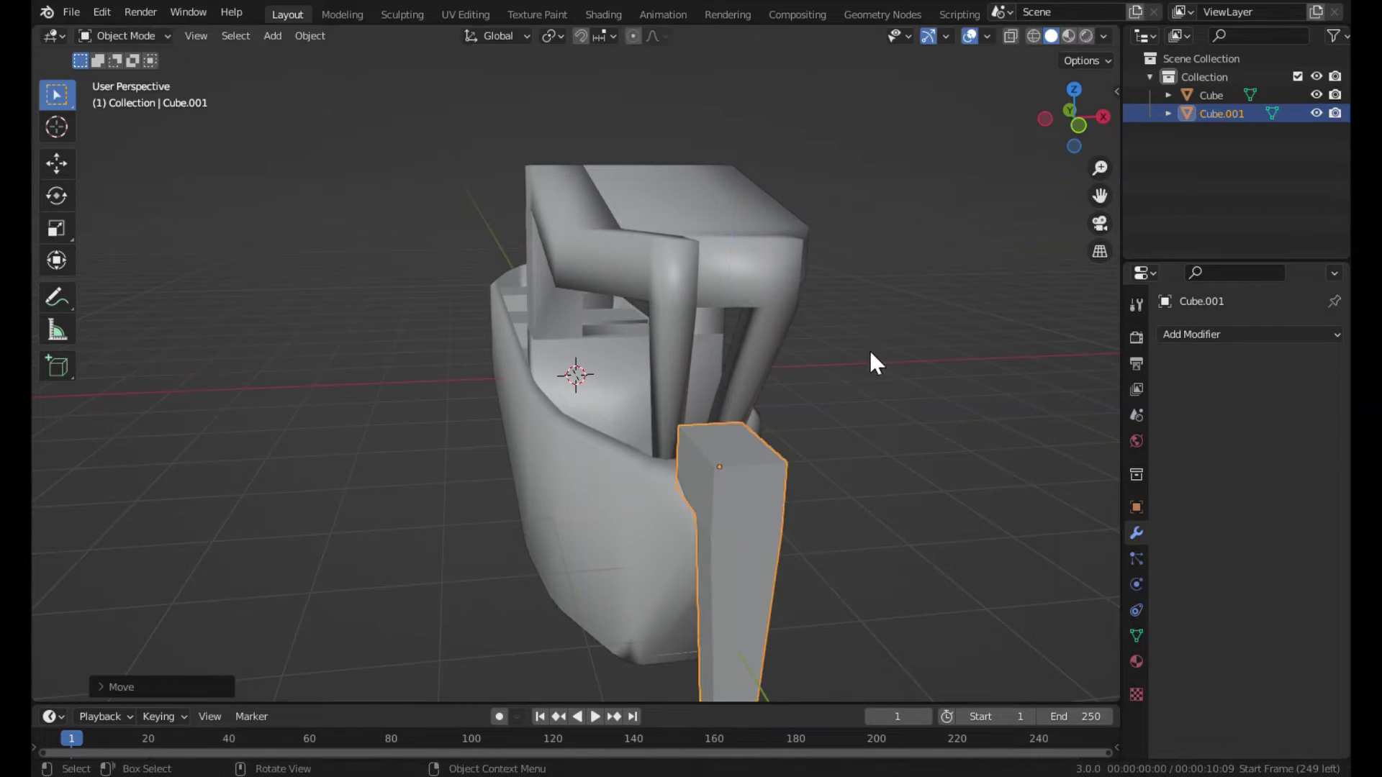
pyautogui.press('Tab')
pyautogui.moveTo(870, 360)
pyautogui.mouseDown(button='middle')
pyautogui.moveTo(866, 341)
pyautogui.moveTo(886, 349)
pyautogui.mouseUp(button='middle')
pyautogui.press('s')
pyautogui.click(893, 358)
pyautogui.press('Tab')
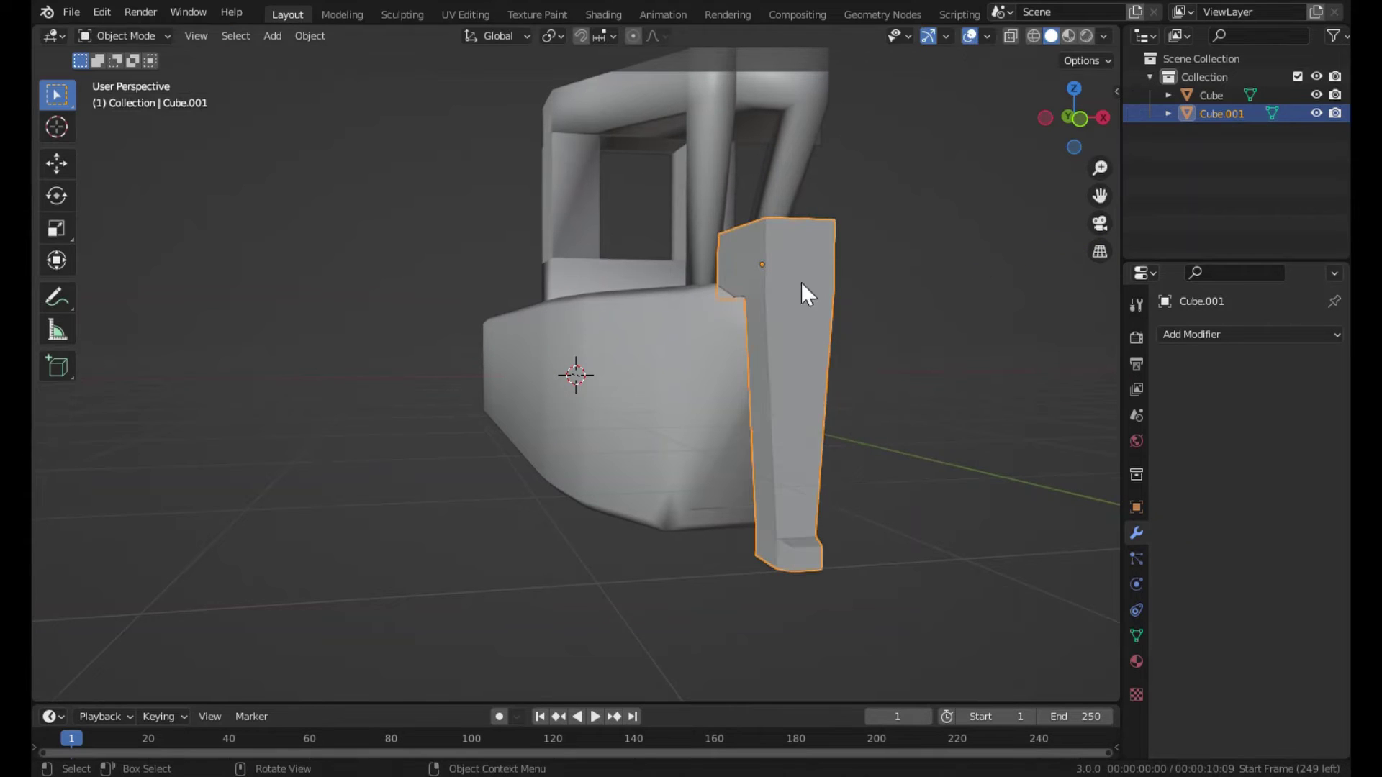
pyautogui.press('Tab')
# Add a cylinder to the mesh, shift it along Y and rotate it 90° about X.
pyautogui.click(344, 43)
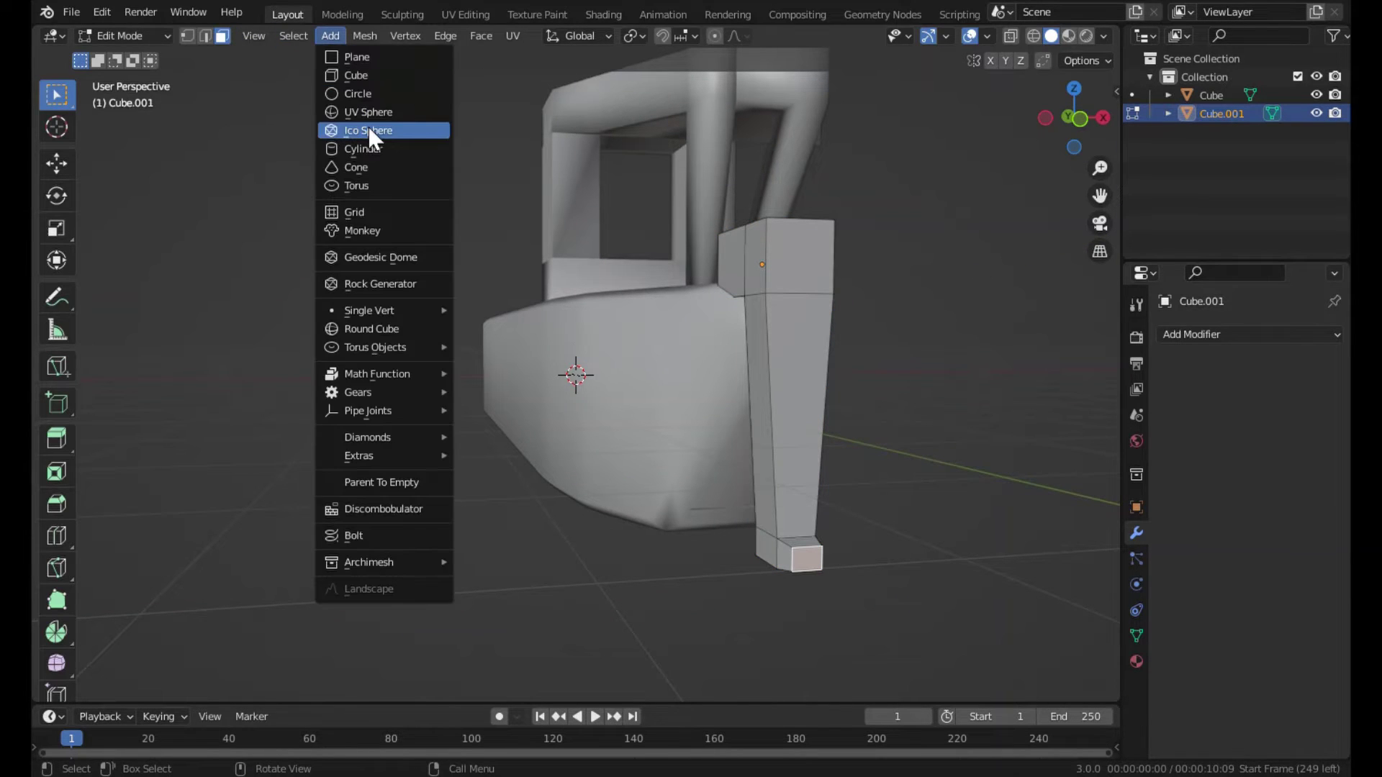
pyautogui.click(367, 131)
pyautogui.press('g')
pyautogui.press('y')
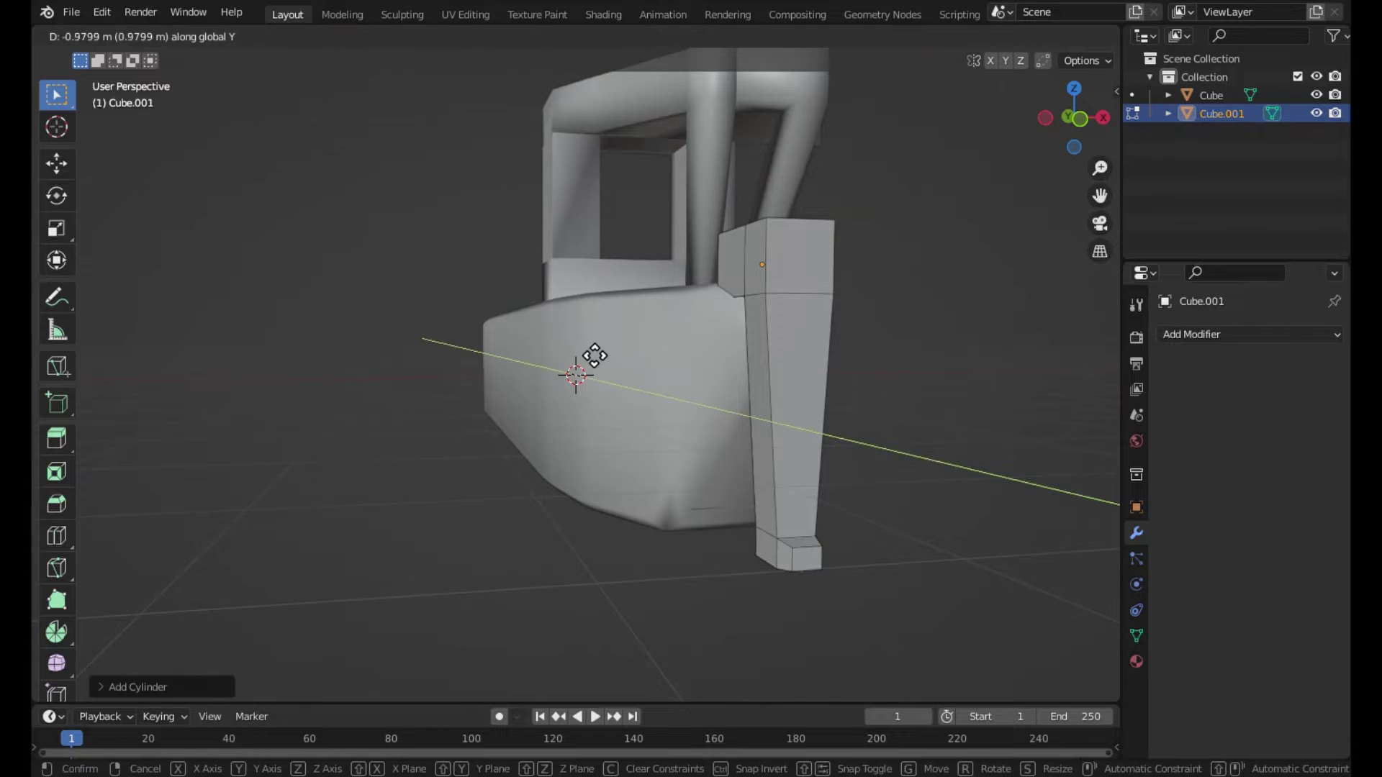
pyautogui.click(862, 393)
pyautogui.press('r')
pyautogui.press('x')
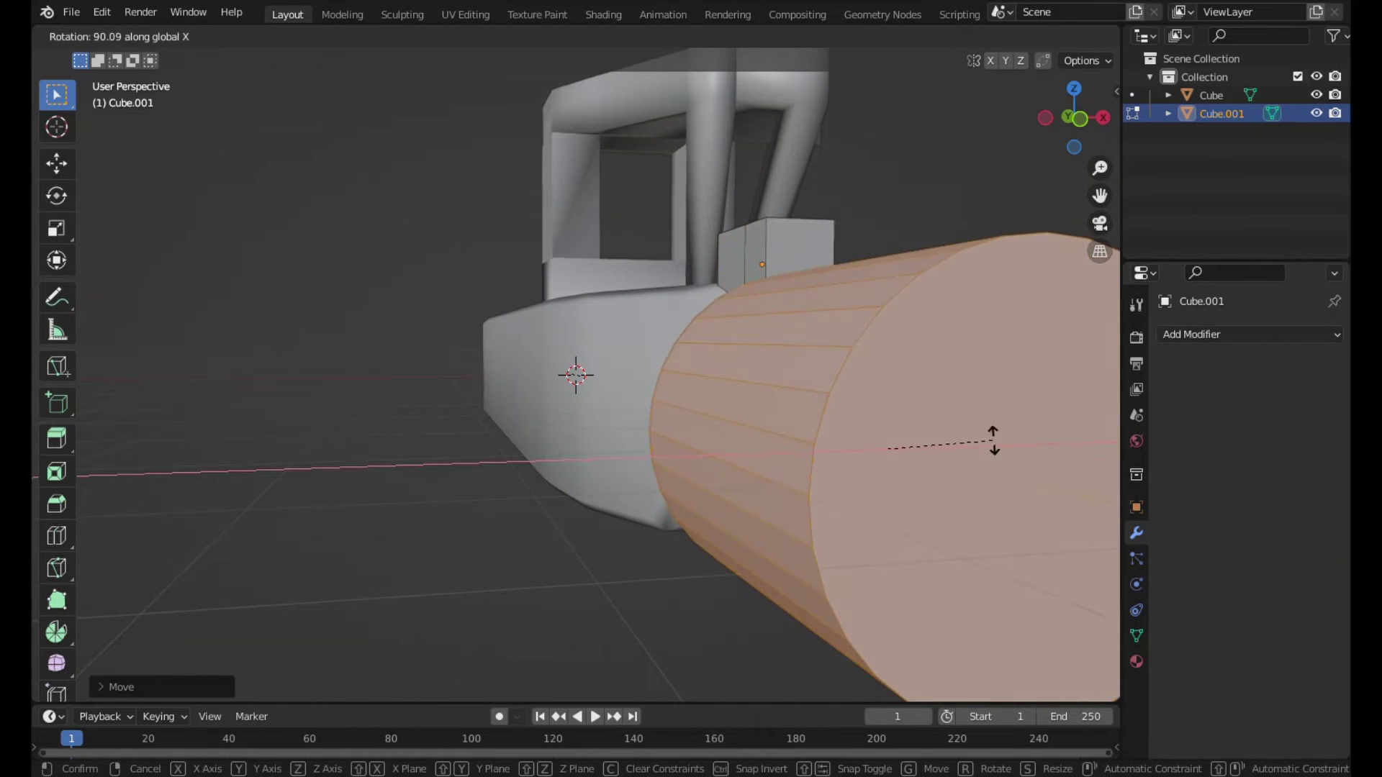
pyautogui.write('90')
pyautogui.press('Return')
# Shrink the cylinder and position it horizontally at the rudder's foot.
pyautogui.press('s')
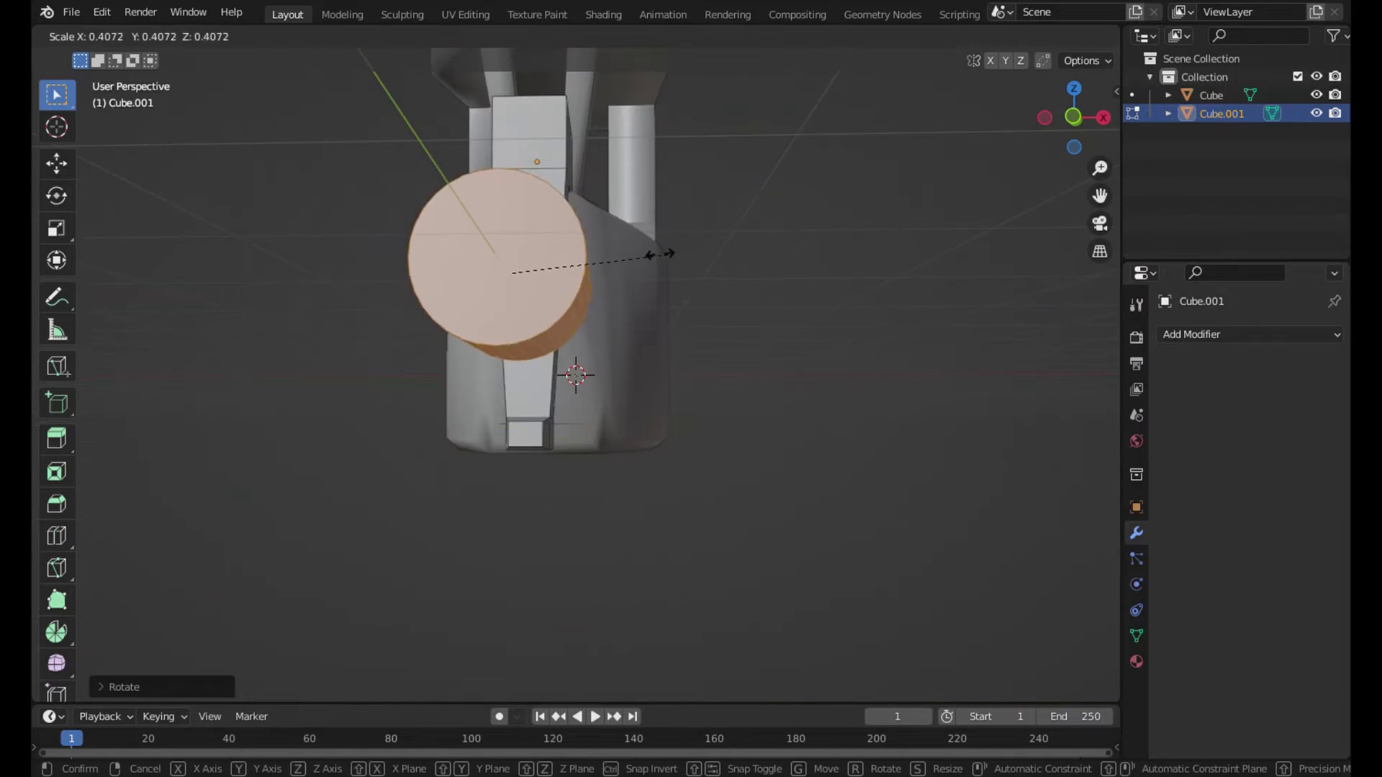
pyautogui.press('g')
pyautogui.press('z')
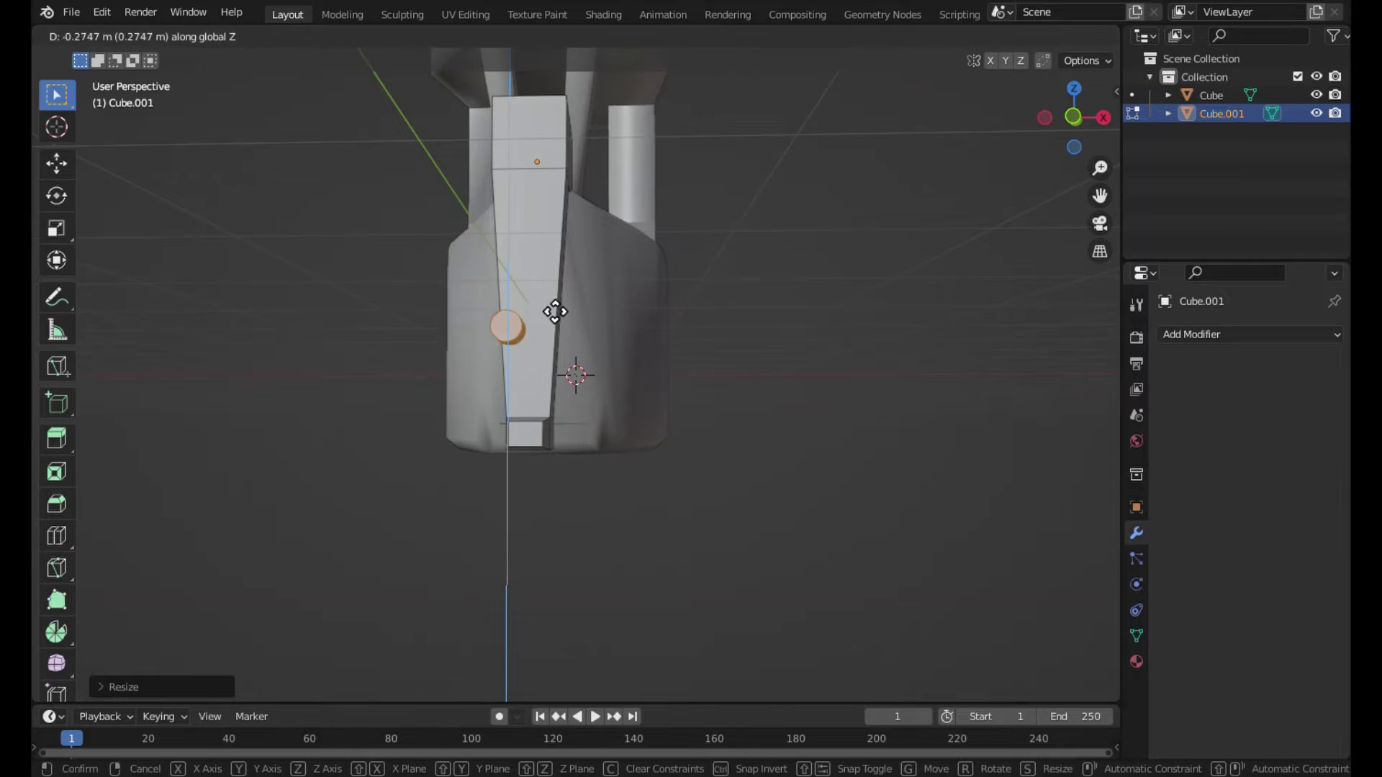
pyautogui.click(558, 411)
pyautogui.moveTo(559, 410)
pyautogui.mouseDown(button='middle')
pyautogui.moveTo(591, 422)
pyautogui.moveTo(655, 499)
pyautogui.mouseUp(button='middle')
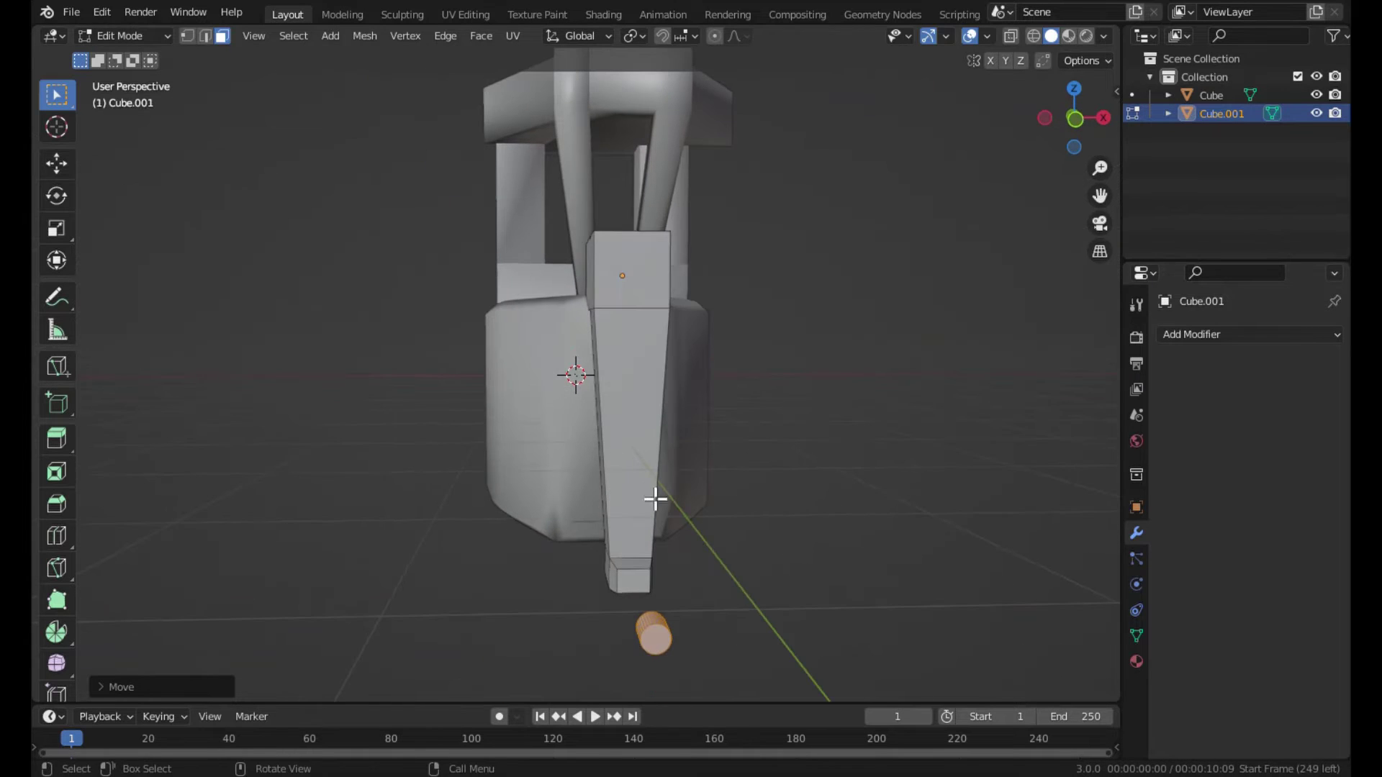
pyautogui.press('g')
pyautogui.press('y')
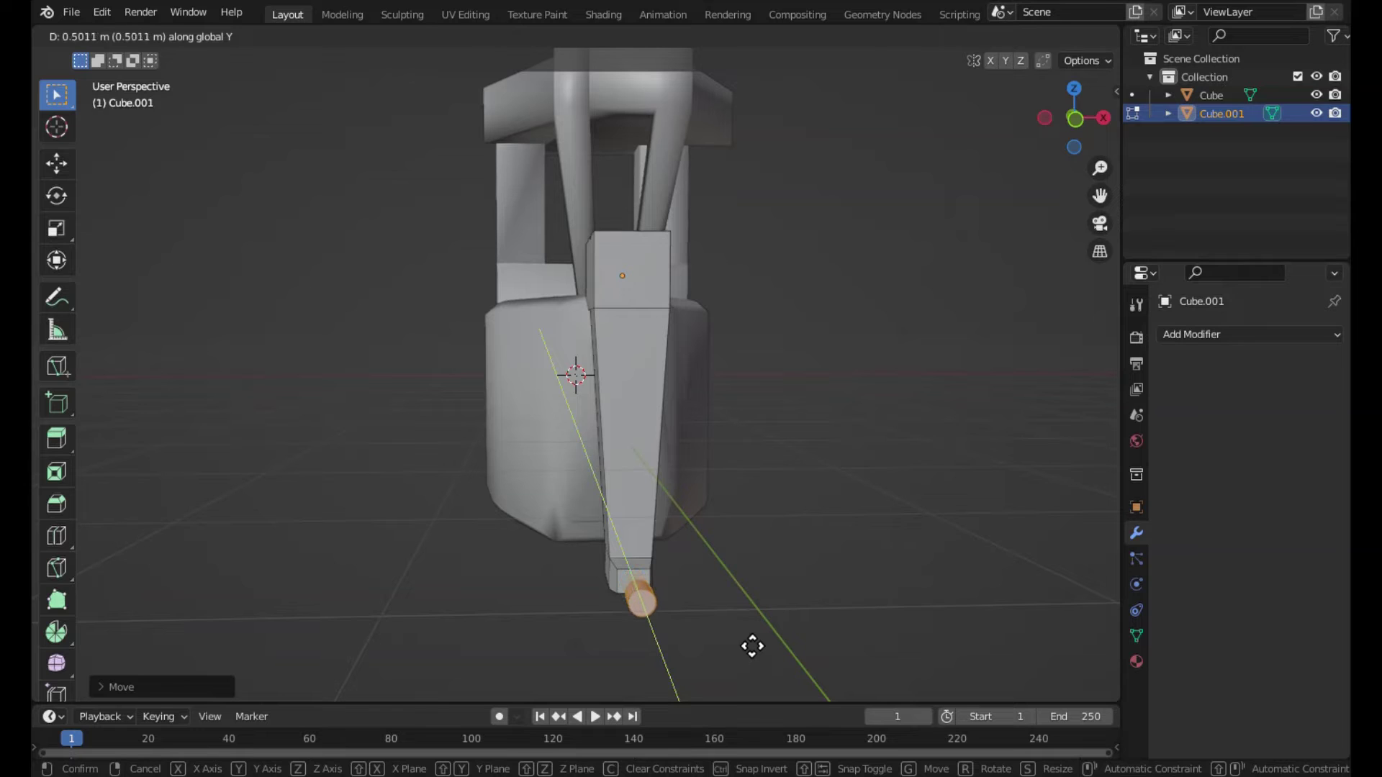
pyautogui.click(741, 661)
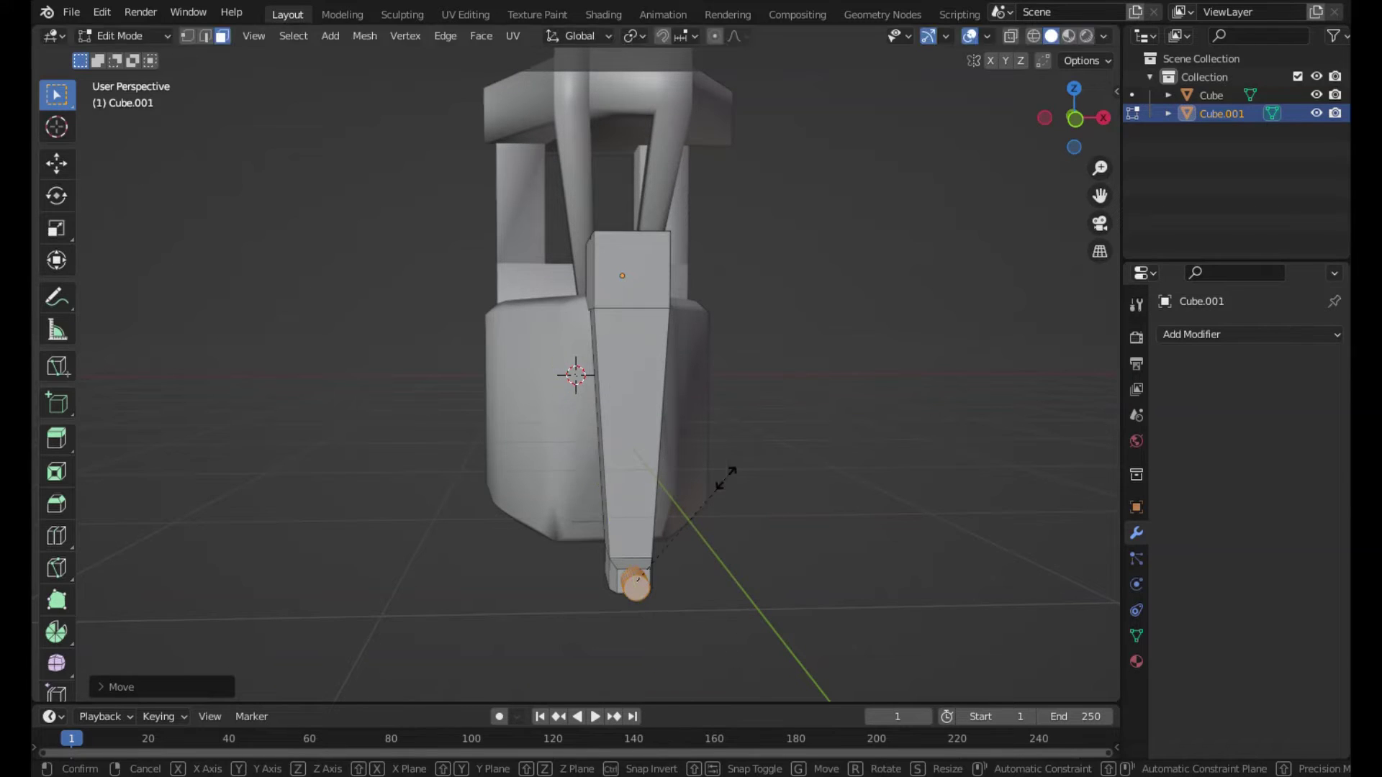
pyautogui.press('s')
pyautogui.click(703, 511)
pyautogui.moveTo(706, 524); pyautogui.dragTo(804, 495, button='middle')
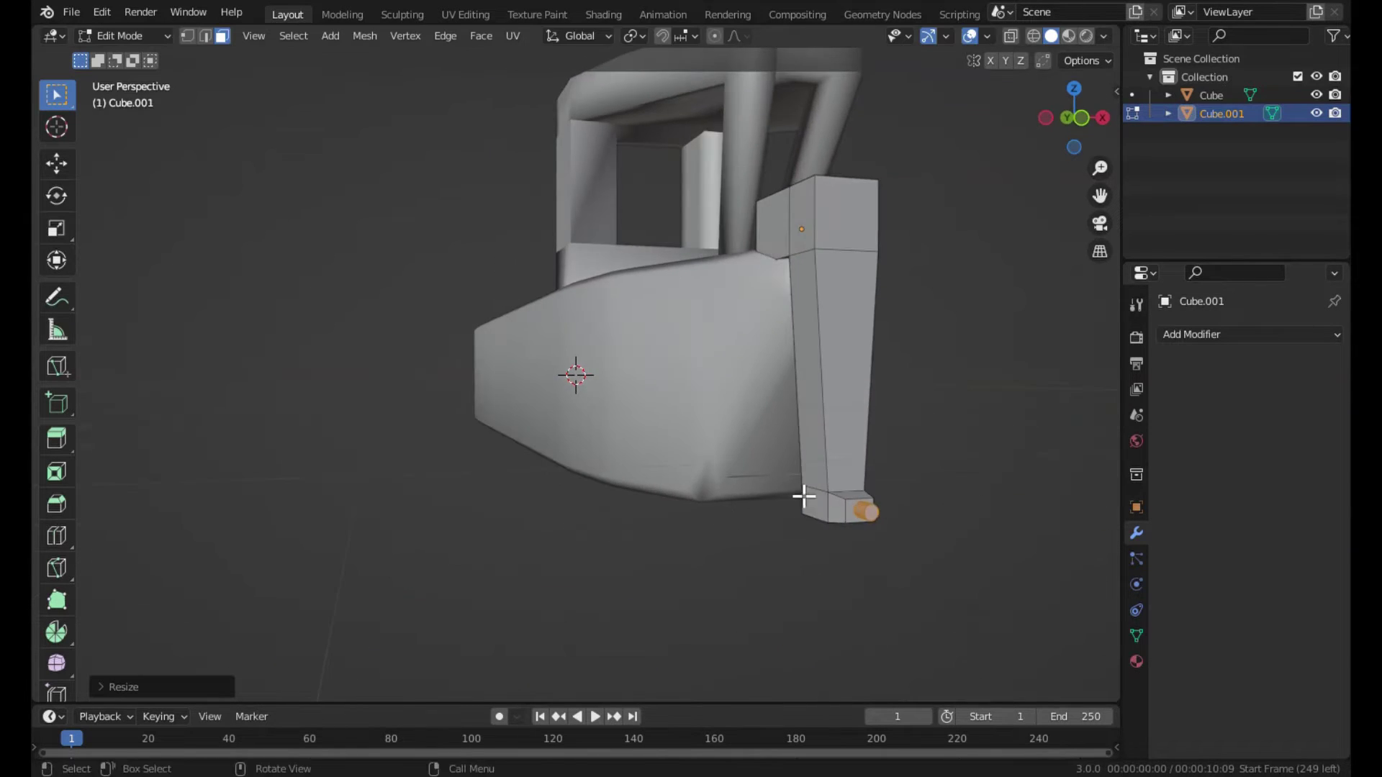
pyautogui.press('g')
pyautogui.press('y')
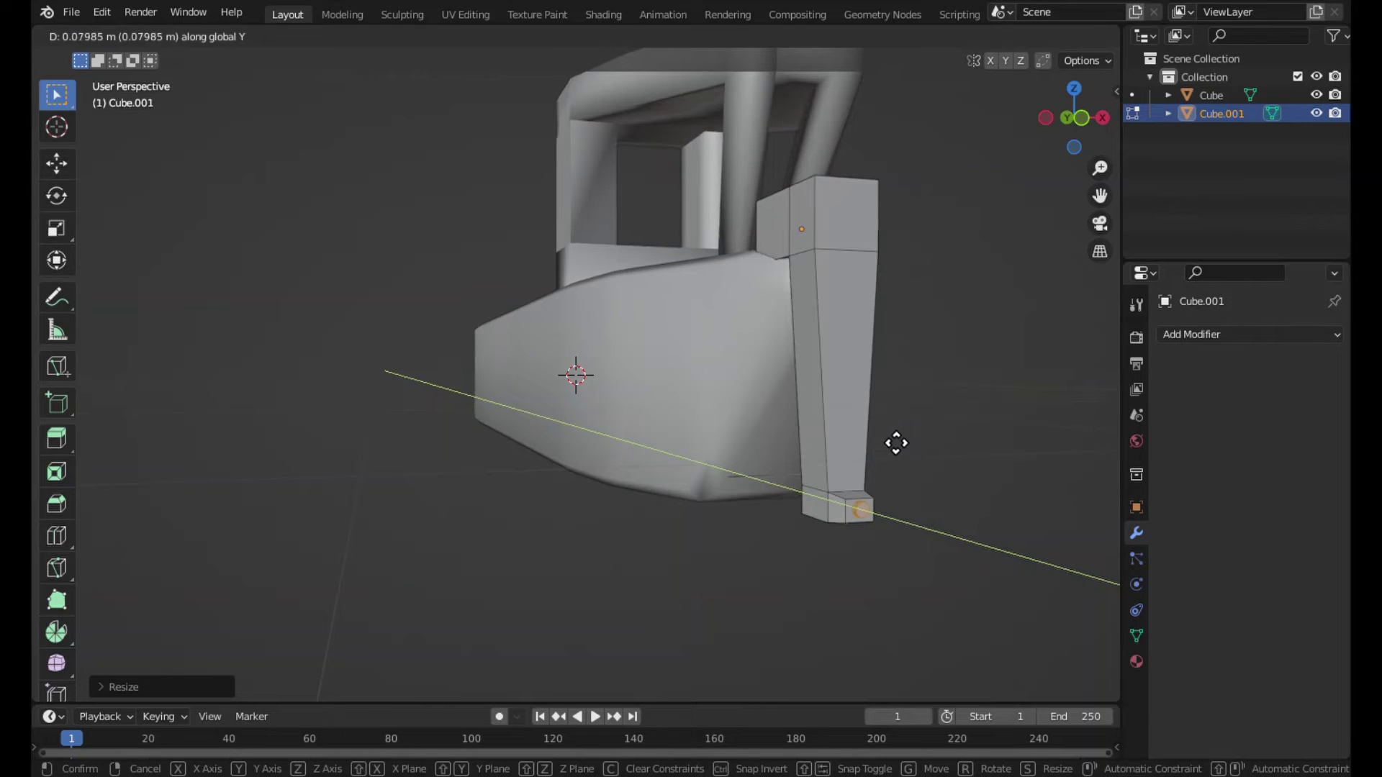
pyautogui.click(894, 443)
# Extrude the cylinder's outer end face into a short shaft capped with a wider round disc.
pyautogui.click(874, 521)
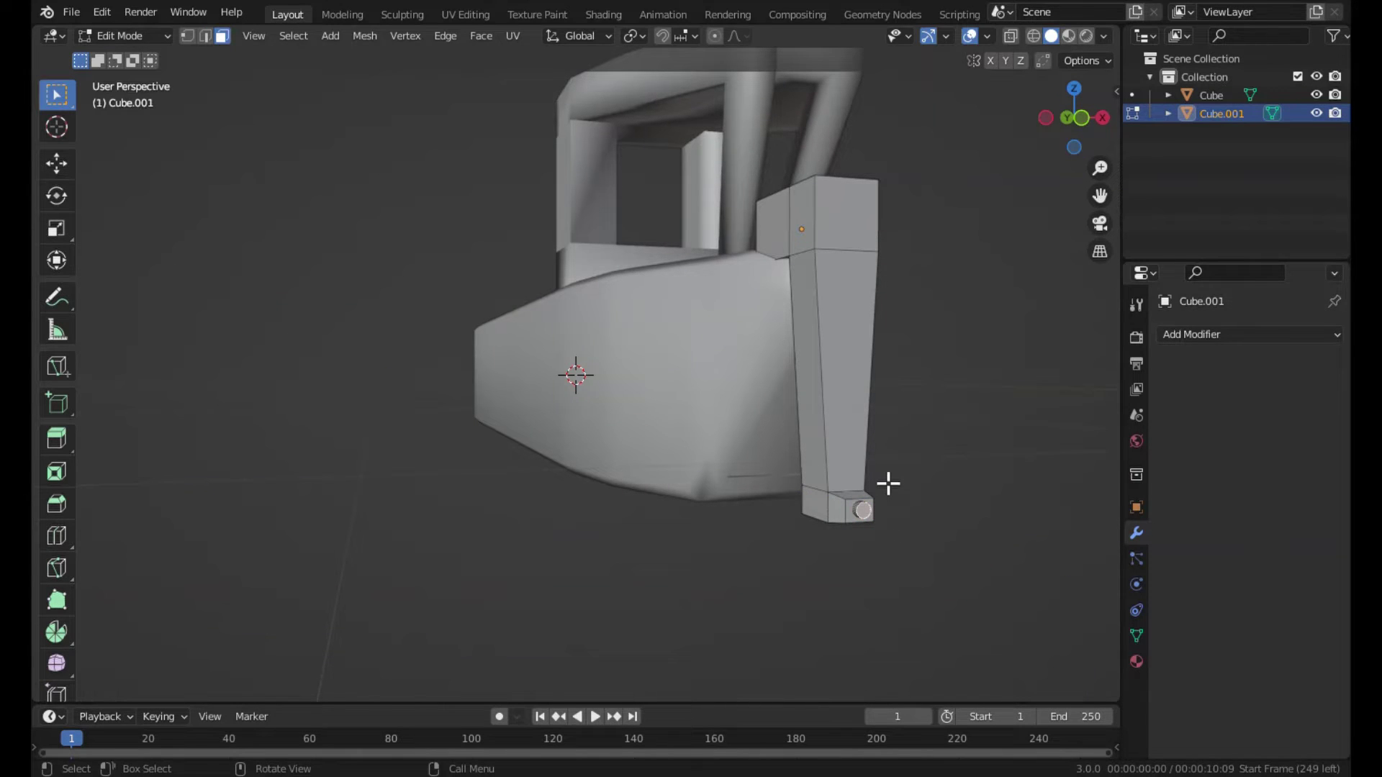
pyautogui.press('e')
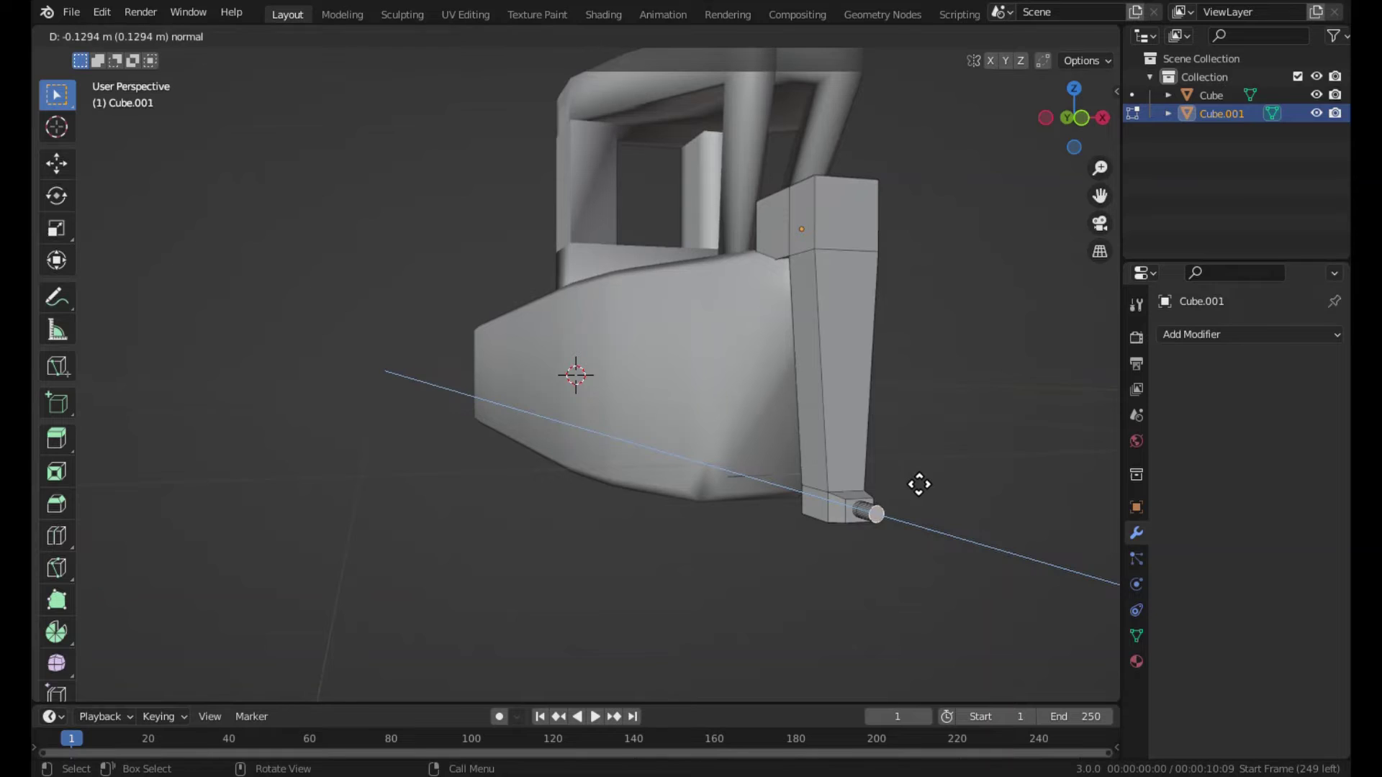
pyautogui.click(912, 484)
pyautogui.press('e')
pyautogui.click(922, 484)
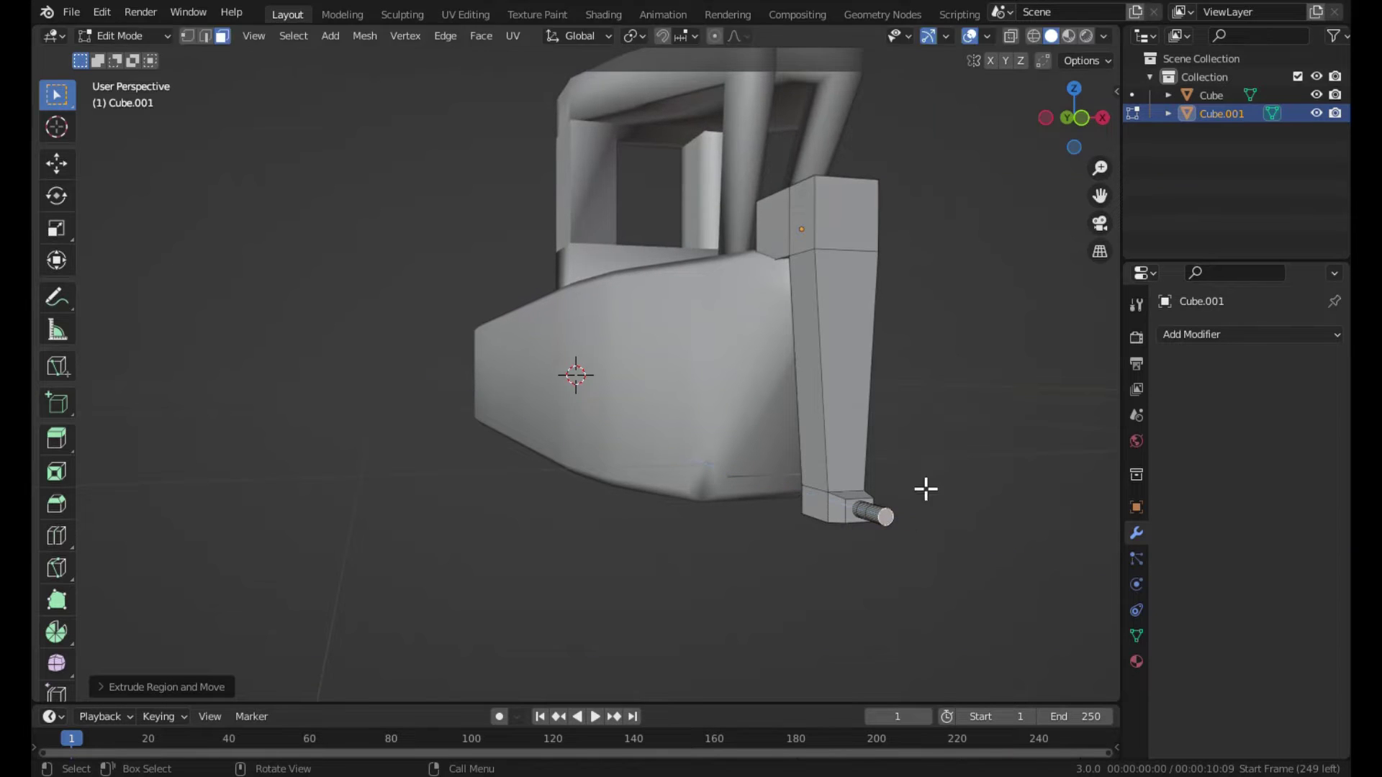
pyautogui.press('e')
pyautogui.click(937, 494)
pyautogui.press('e')
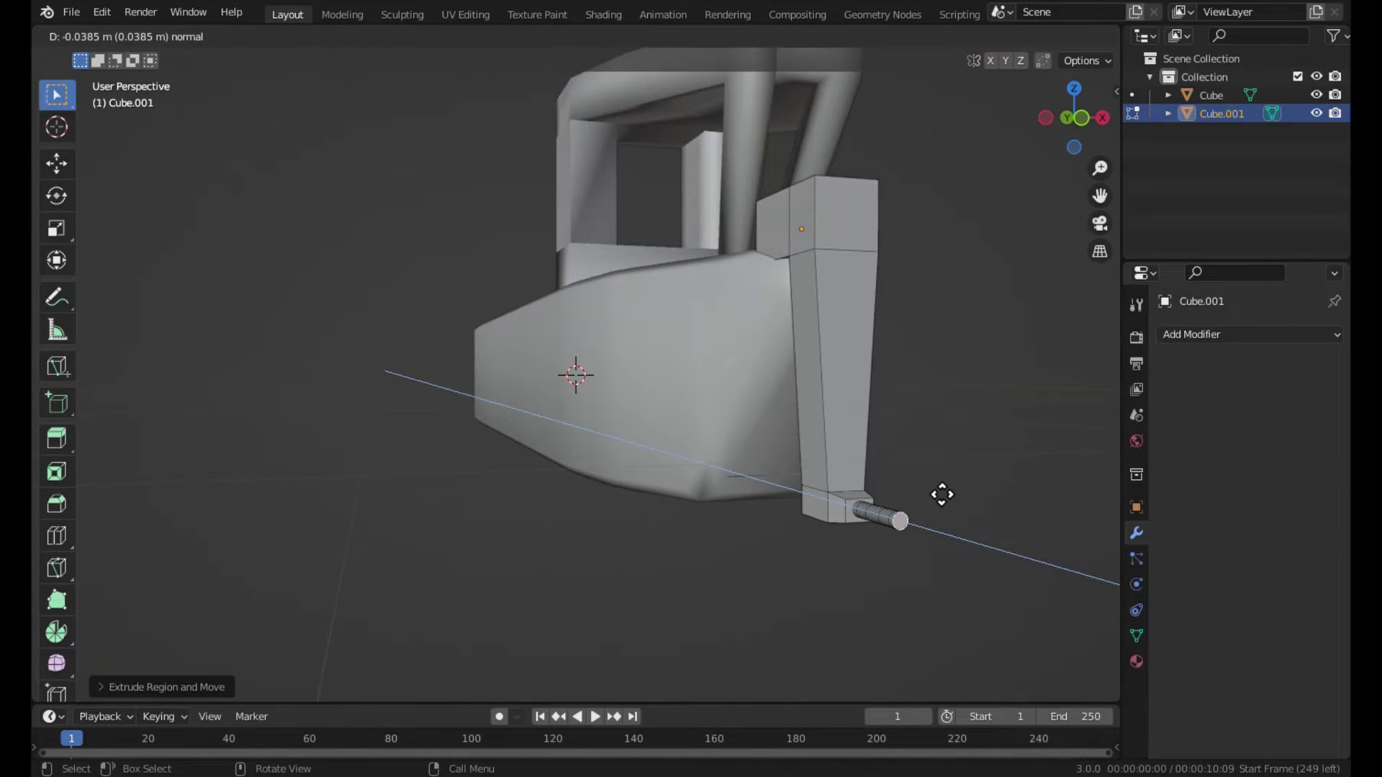
pyautogui.click(937, 492)
pyautogui.press('s')
pyautogui.click(963, 466)
pyautogui.press('e')
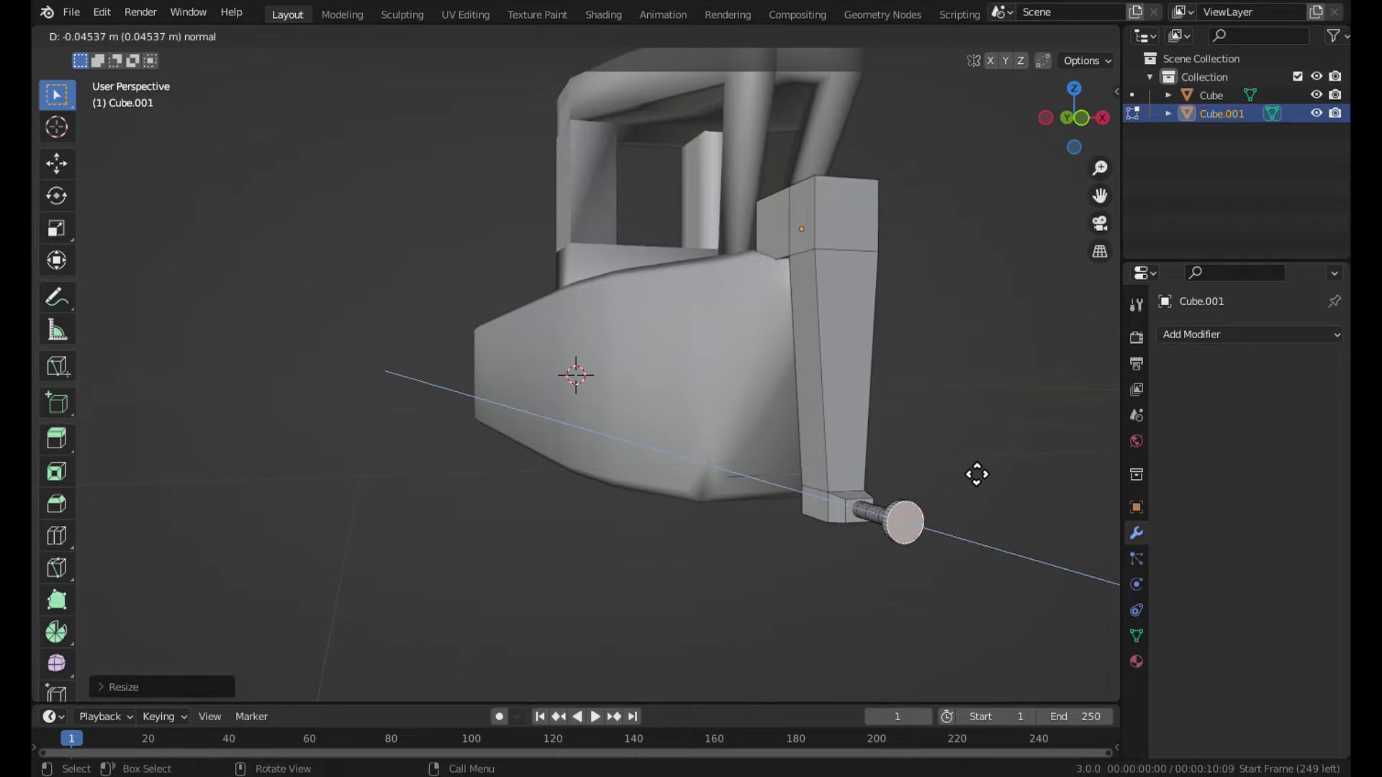
pyautogui.press('Escape')
pyautogui.press('Tab')
pyautogui.moveTo(952, 462)
pyautogui.mouseDown(button='middle')
pyautogui.moveTo(1005, 497)
pyautogui.moveTo(960, 495)
pyautogui.mouseUp(button='middle')
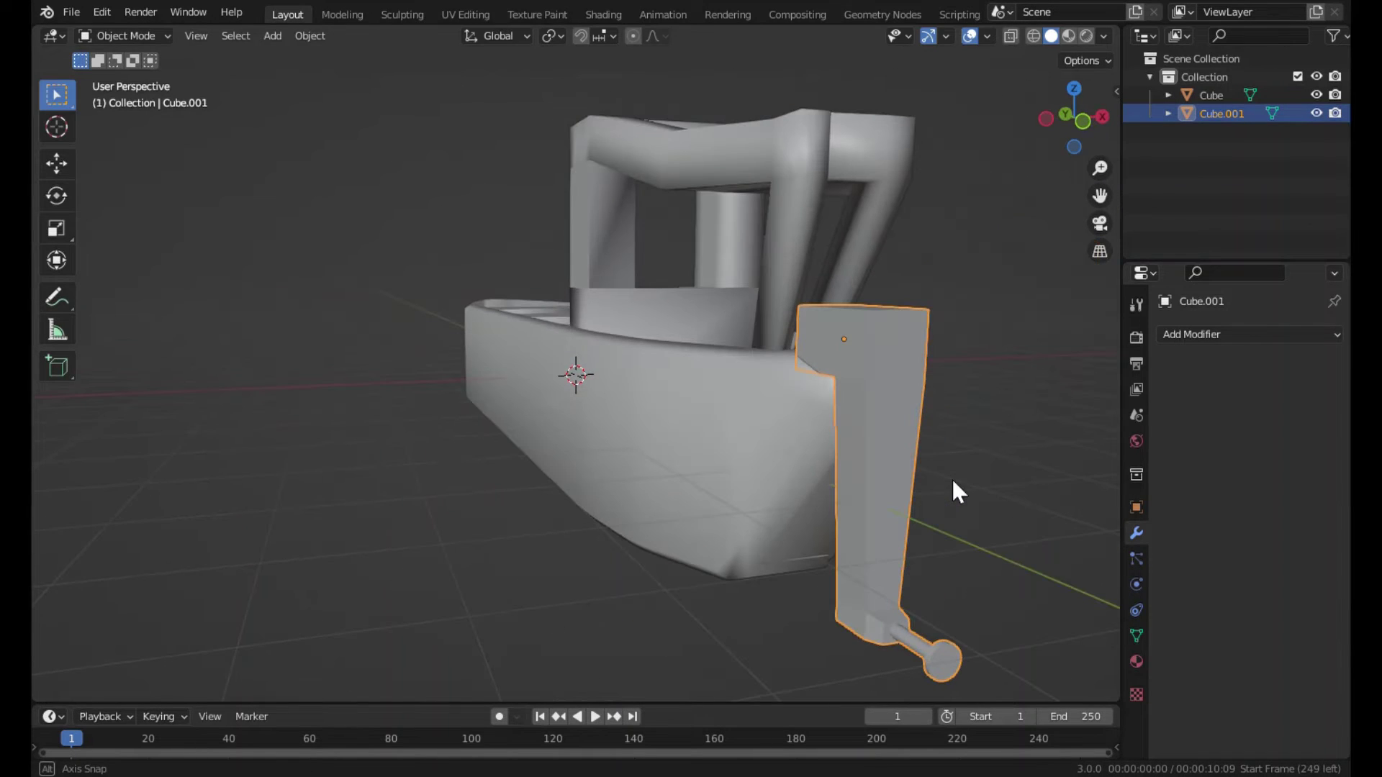
# Apply Shade Smooth to the Cube.001 crank and orbit to a high view of the boat.
pyautogui.rightClick(872, 555)
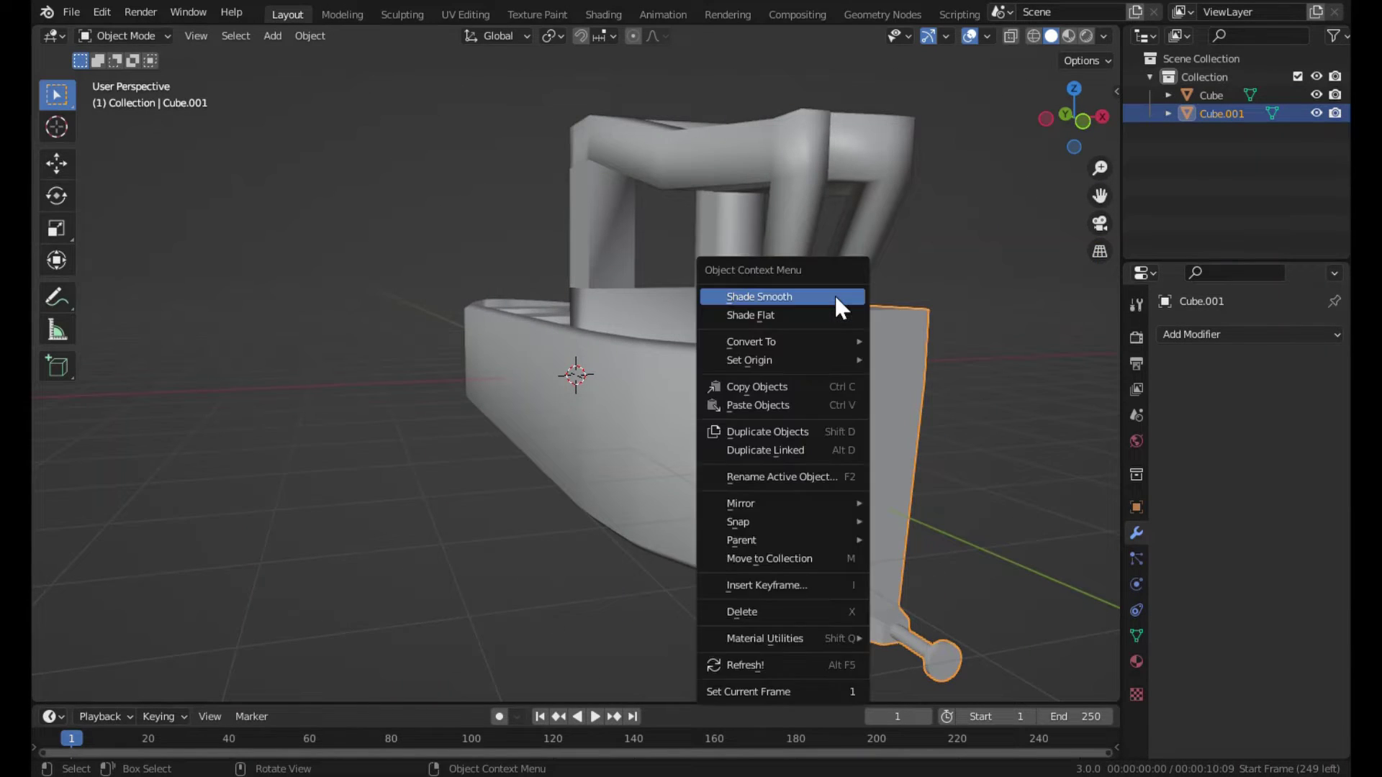
pyautogui.click(835, 294)
pyautogui.press('Tab')
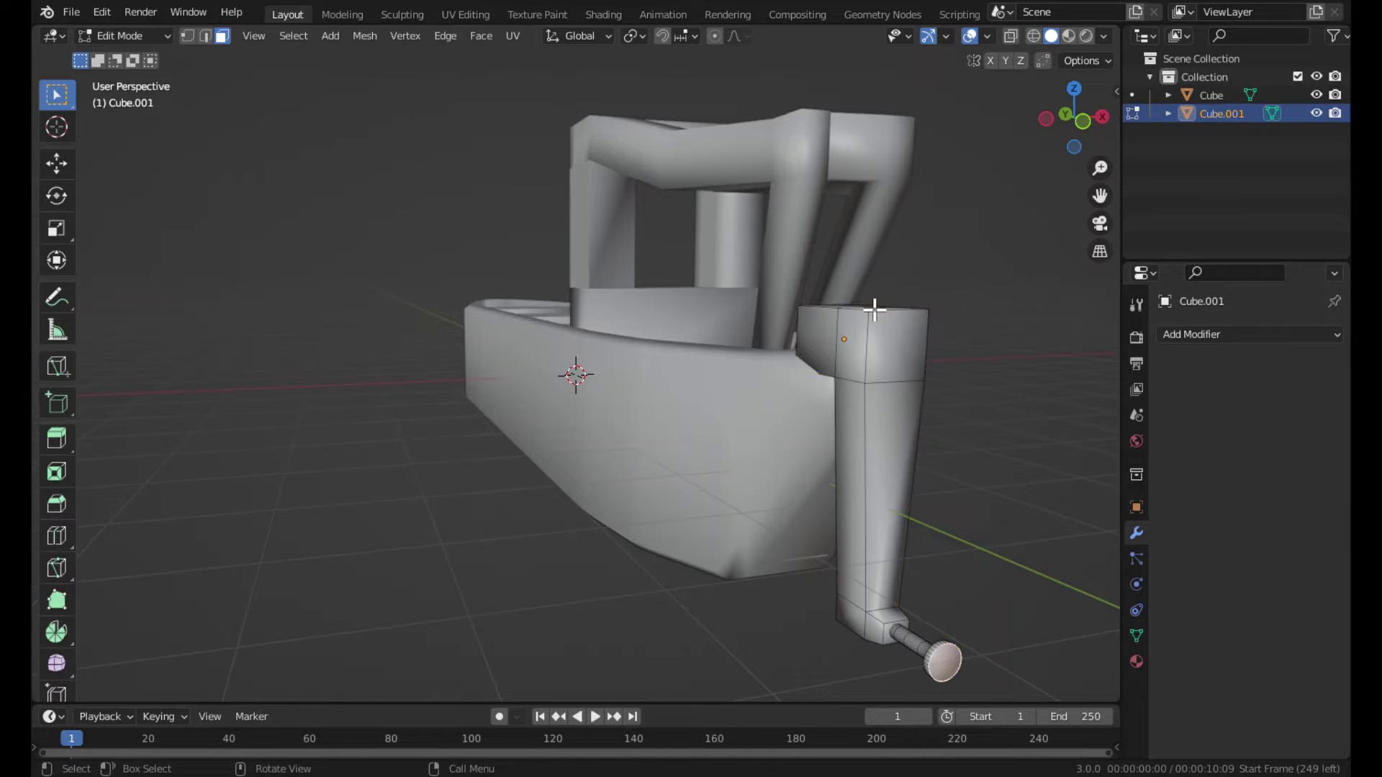
pyautogui.press('a')
pyautogui.press('Tab')
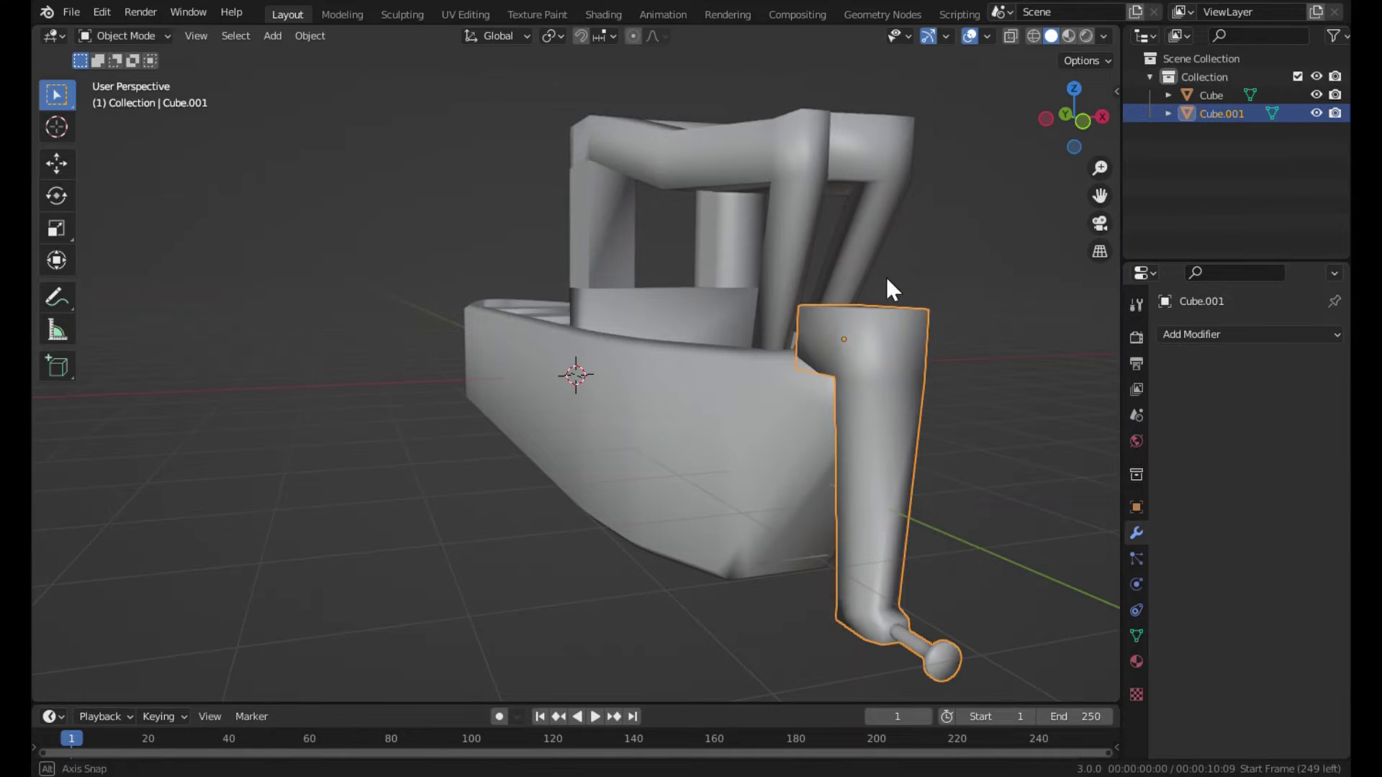
pyautogui.moveTo(887, 278); pyautogui.dragTo(830, 275, button='middle')
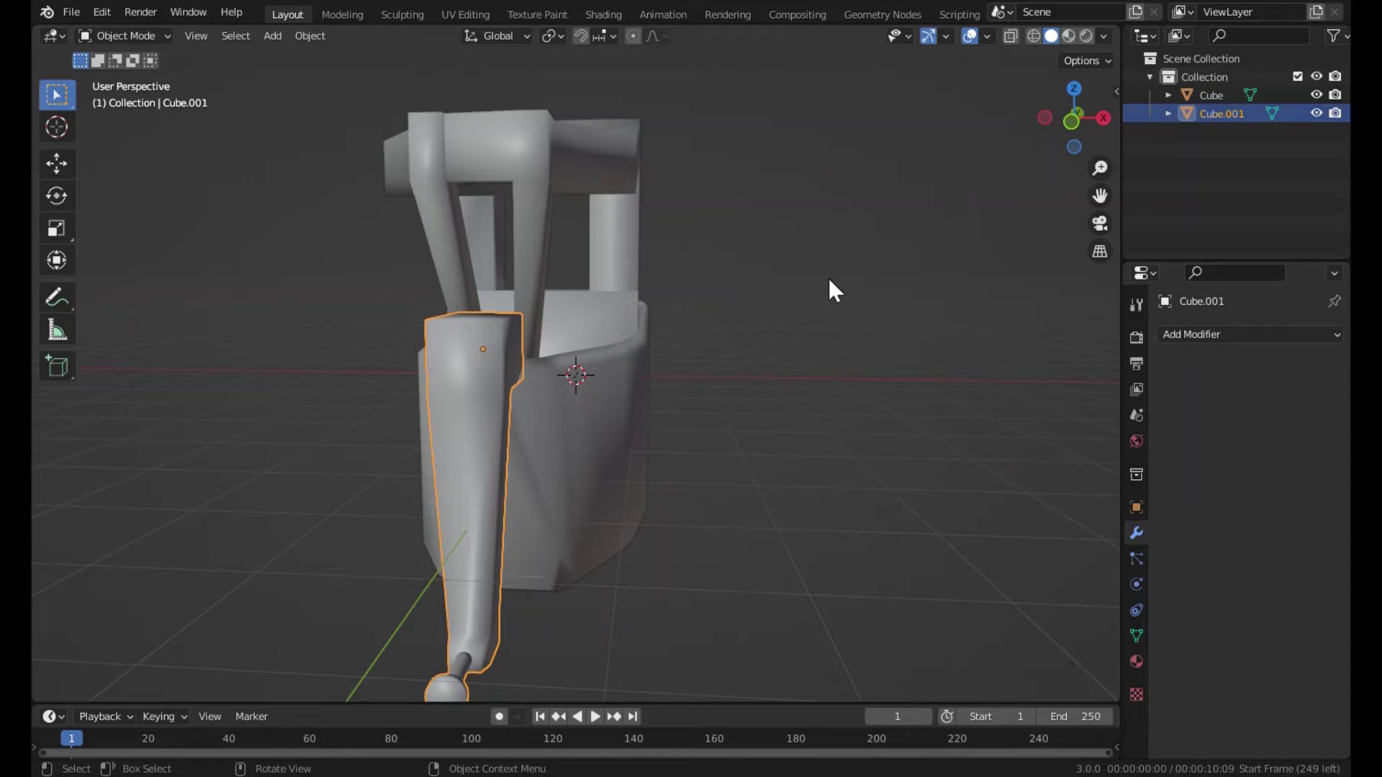
pyautogui.moveTo(616, 219)
pyautogui.mouseDown(button='middle')
pyautogui.moveTo(866, 172)
pyautogui.moveTo(735, 207)
pyautogui.moveTo(566, 207)
pyautogui.mouseUp(button='middle')
pyautogui.click(272, 35)
pyautogui.moveTo(324, 56)
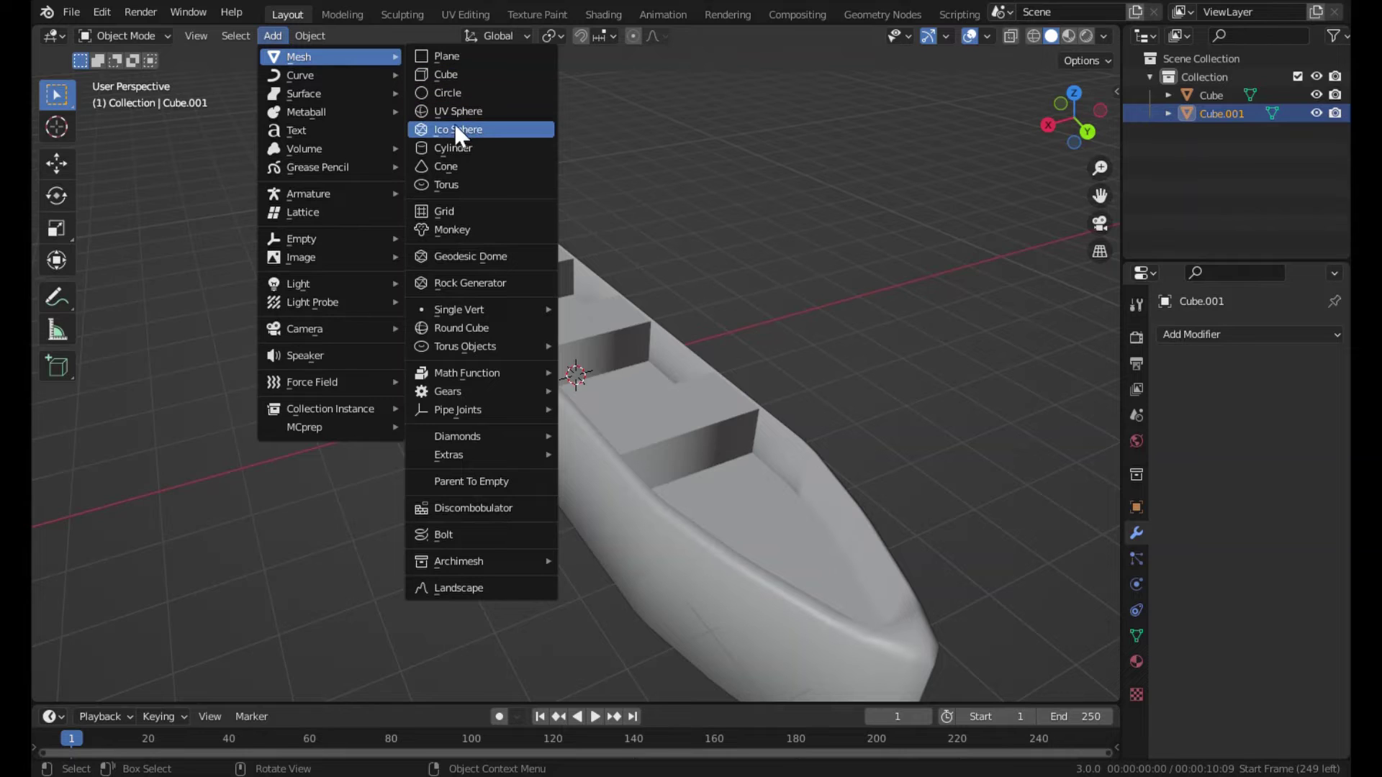
# Add a cylinder, raise it above the boat's middle and flatten it along Z.
pyautogui.click(450, 148)
pyautogui.press('g')
pyautogui.press('z')
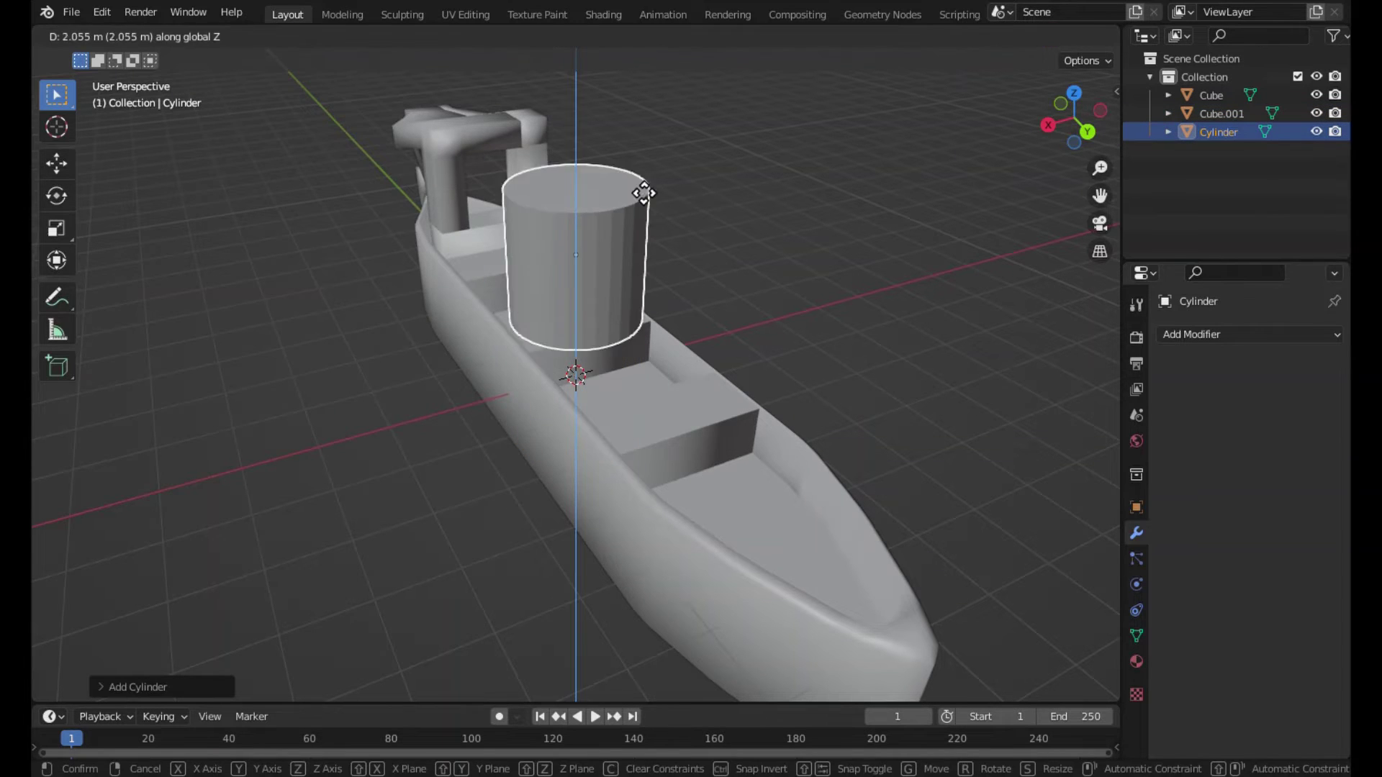
pyautogui.click(637, 158)
pyautogui.press('s')
pyautogui.press('z')
pyautogui.click(601, 193)
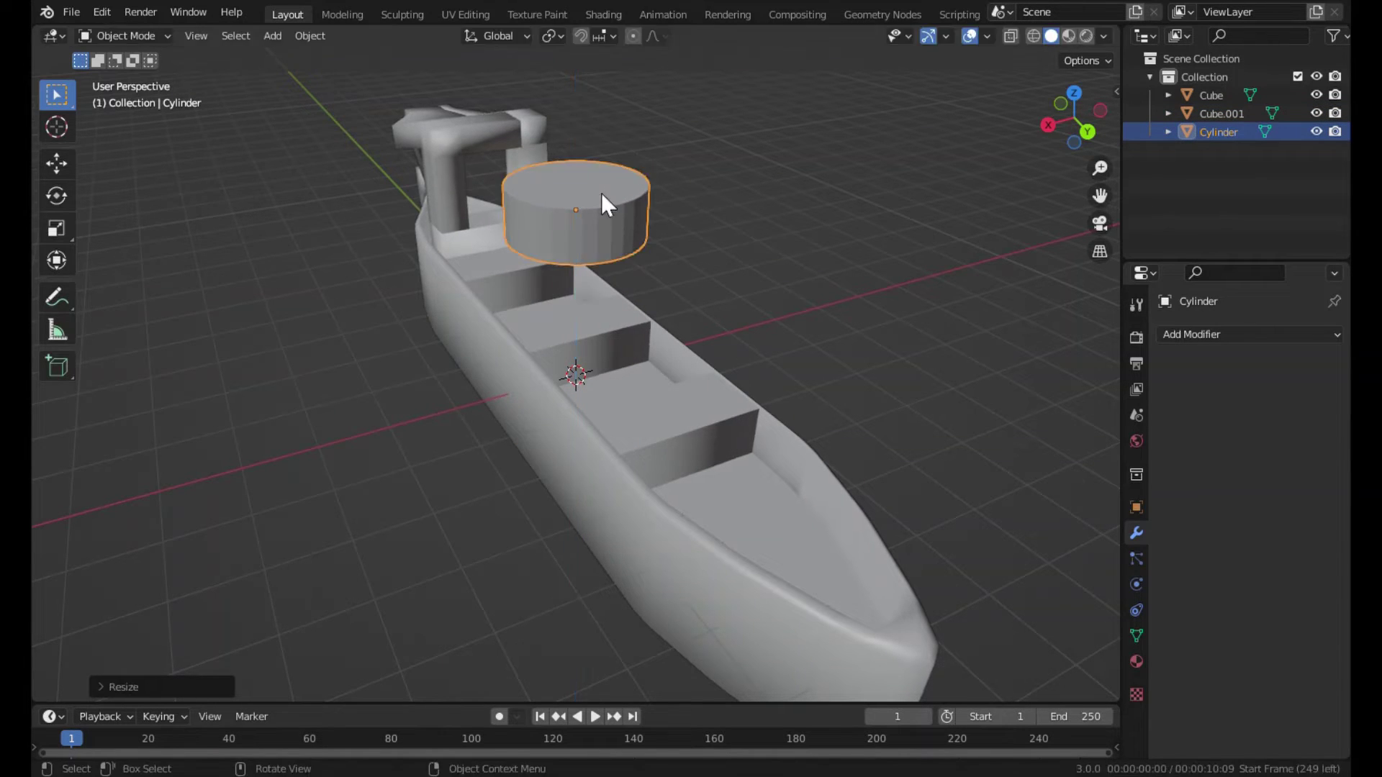
pyautogui.press('Tab')
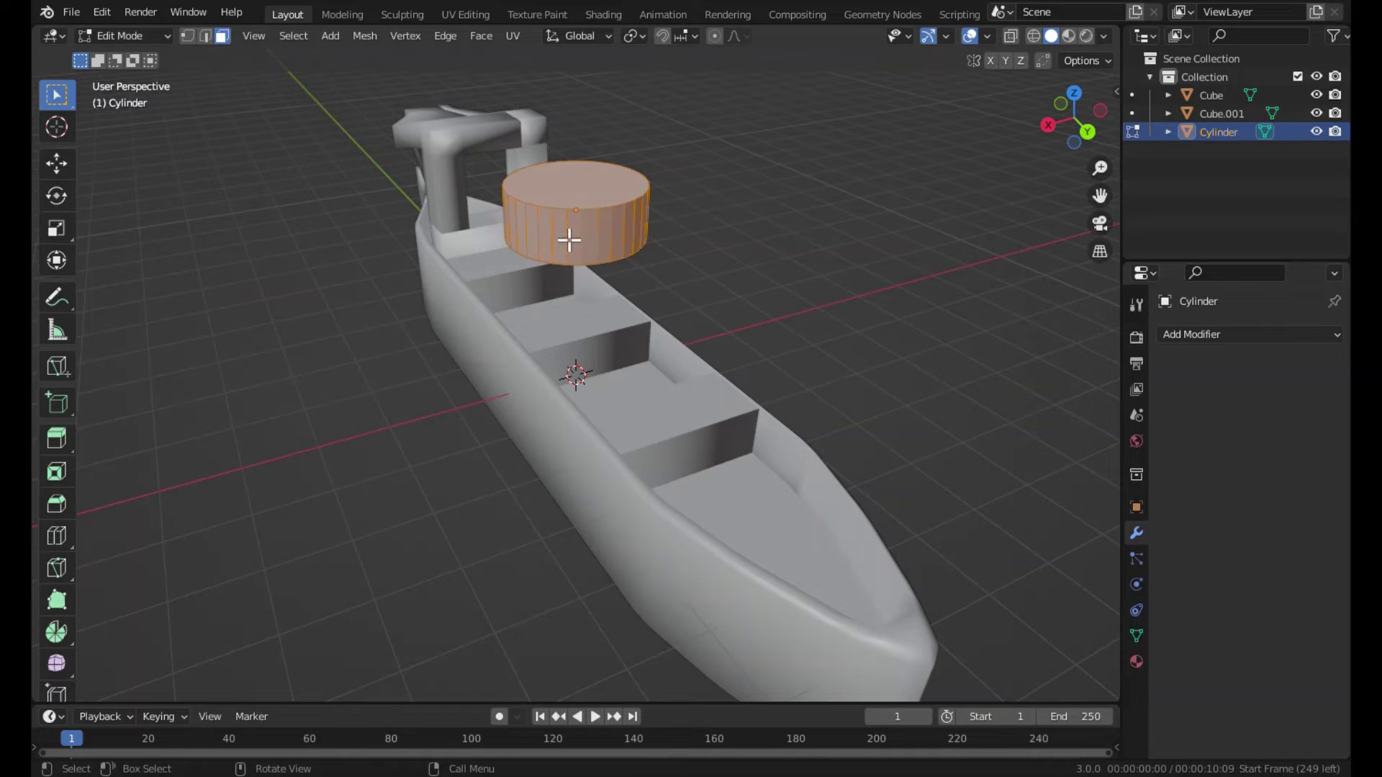
# Select several groups of side faces around the flattened cylinder for the propeller blades.
pyautogui.click(567, 239)
pyautogui.keyDown('shift'); pyautogui.click(583, 233); pyautogui.keyUp('shift')
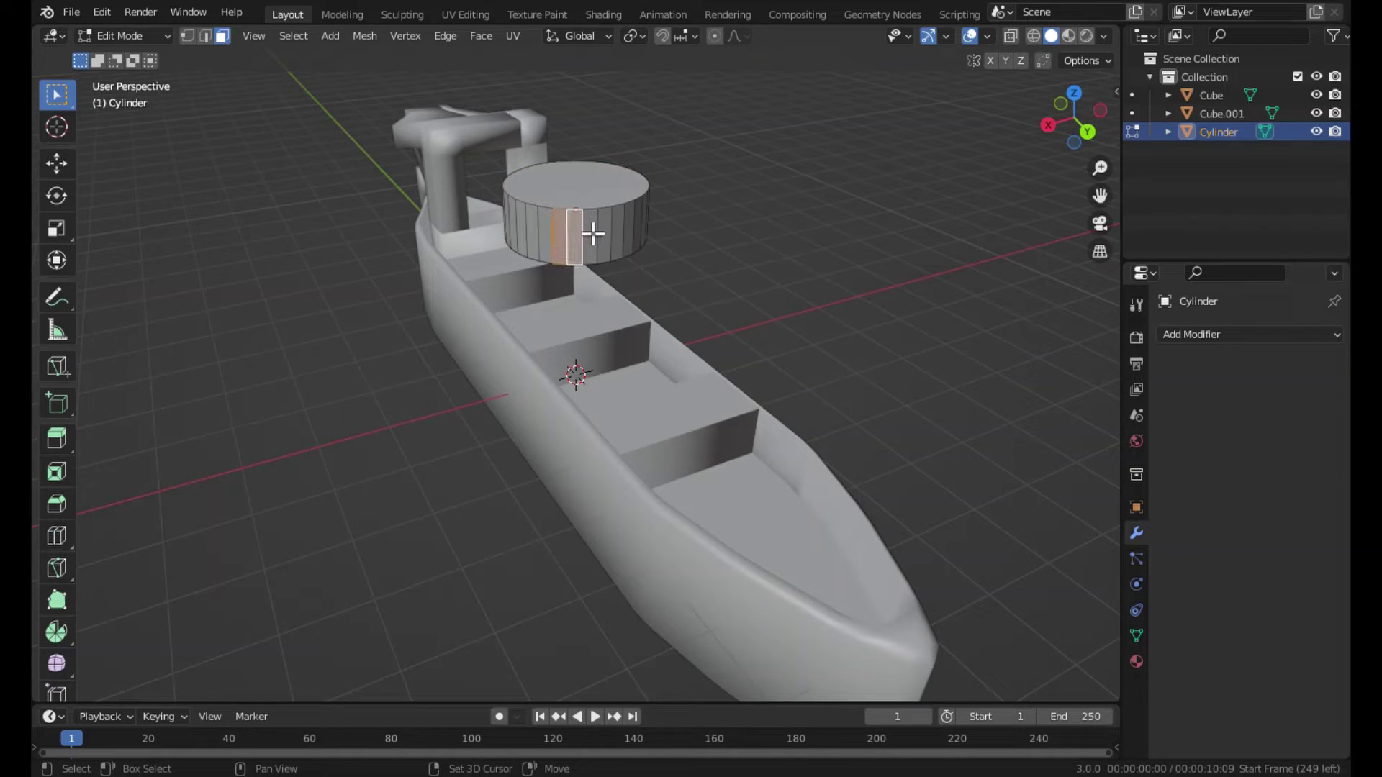
pyautogui.keyDown('shift'); pyautogui.click(597, 231); pyautogui.keyUp('shift')
pyautogui.keyDown('shift'); pyautogui.click(620, 230); pyautogui.keyUp('shift')
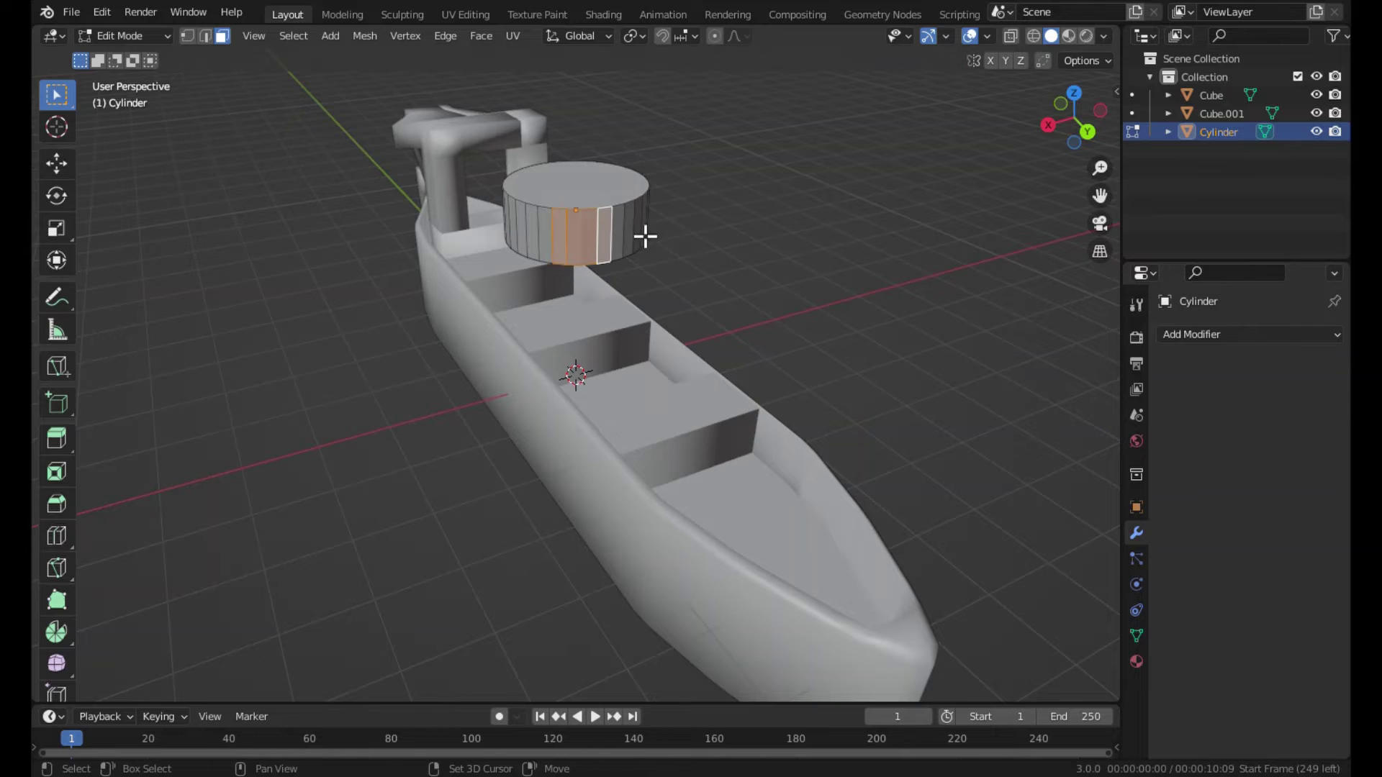
pyautogui.moveTo(644, 234); pyautogui.dragTo(570, 288, button='middle')
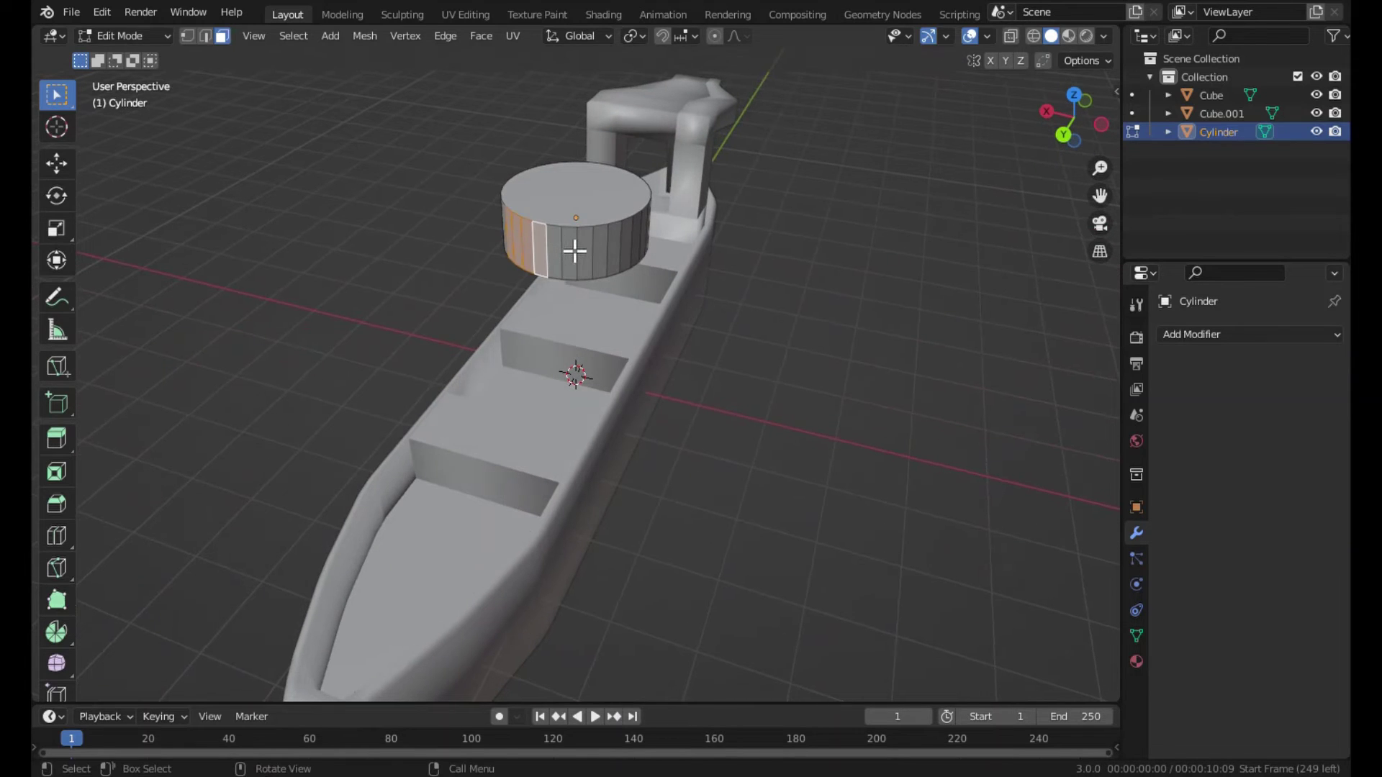
pyautogui.keyDown('shift'); pyautogui.click(615, 247); pyautogui.keyUp('shift')
pyautogui.moveTo(645, 240)
pyautogui.mouseDown(button='middle')
pyautogui.moveTo(590, 232)
pyautogui.moveTo(606, 232)
pyautogui.mouseUp(button='middle')
pyautogui.moveTo(704, 296); pyautogui.dragTo(567, 244, button='middle')
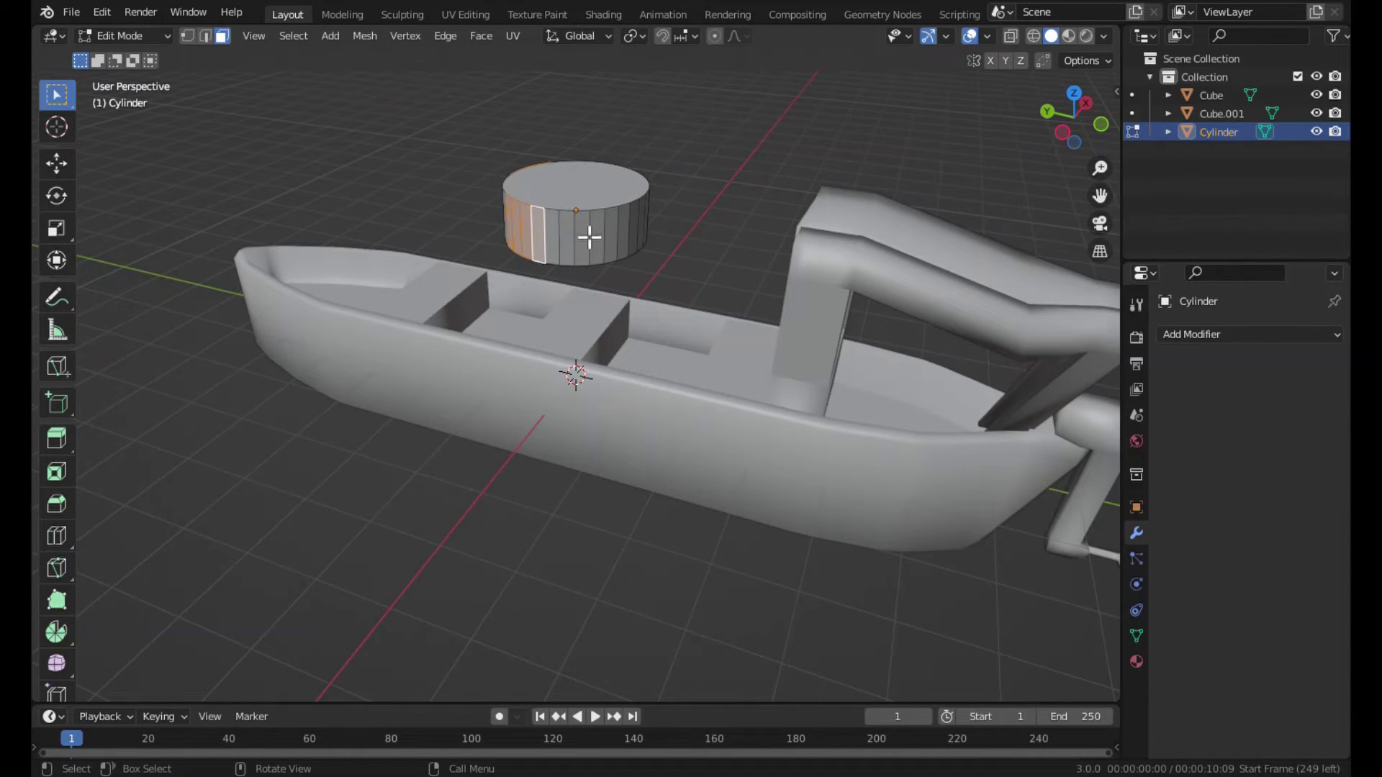
pyautogui.keyDown('shift'); pyautogui.click(619, 238); pyautogui.keyUp('shift')
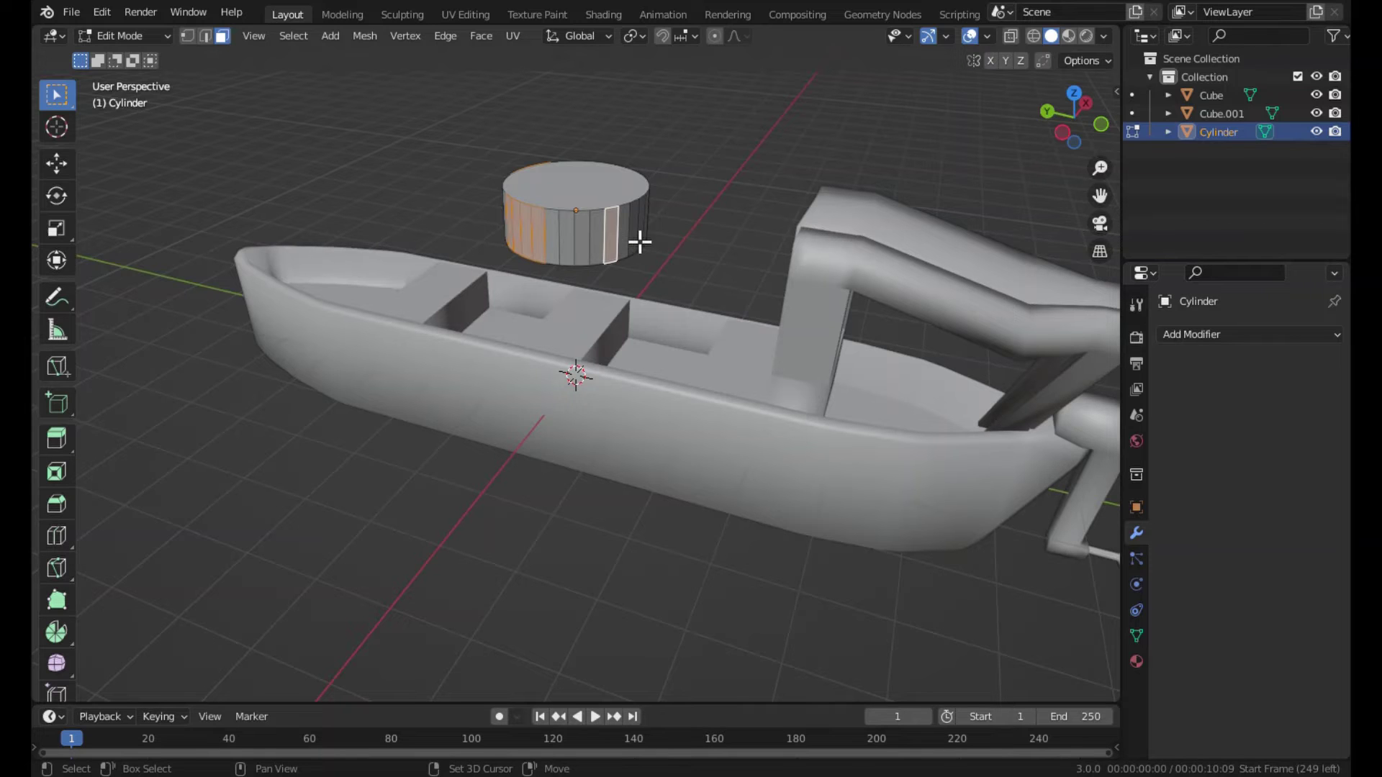
pyautogui.moveTo(638, 233)
pyautogui.mouseDown(button='middle')
pyautogui.moveTo(657, 260)
pyautogui.moveTo(577, 254)
pyautogui.moveTo(617, 278)
pyautogui.moveTo(580, 277)
pyautogui.mouseUp(button='middle')
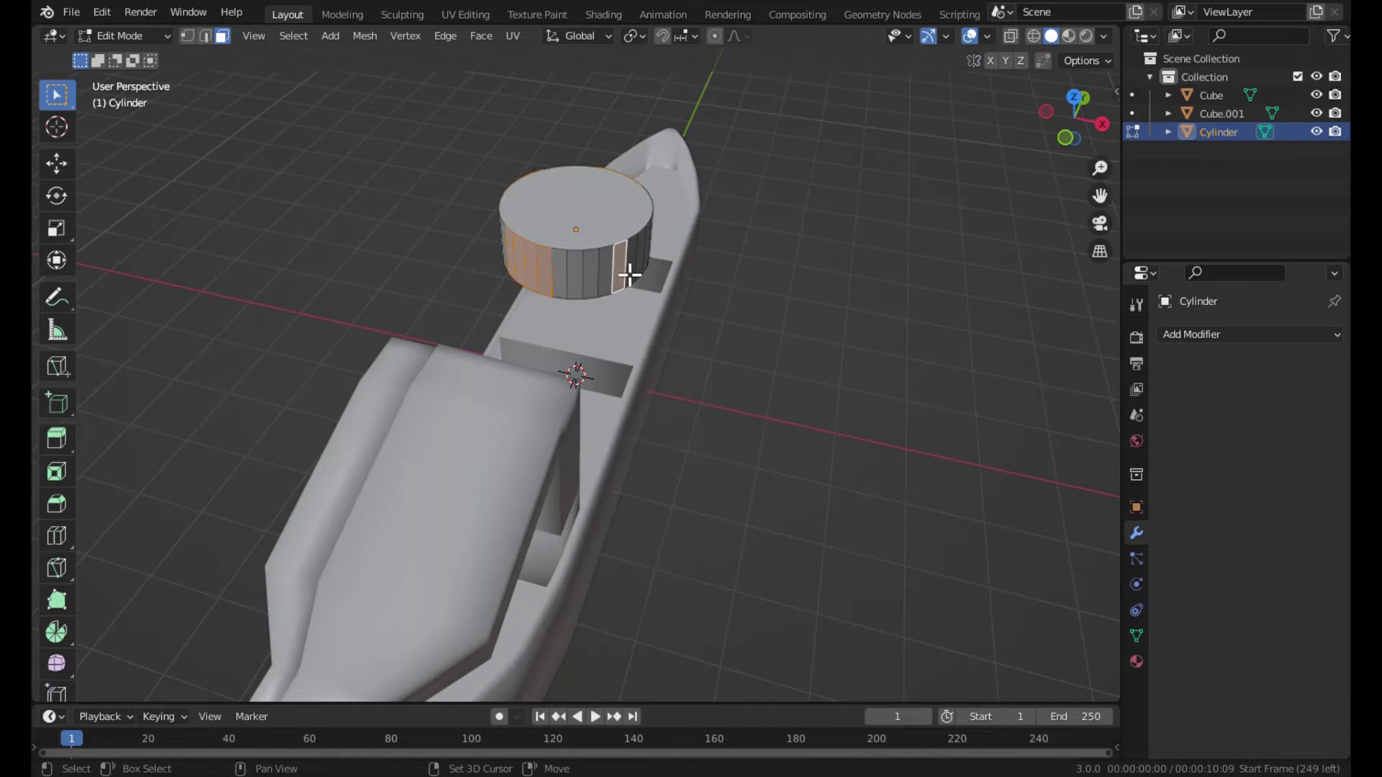
pyautogui.moveTo(637, 275); pyautogui.dragTo(542, 262, button='middle')
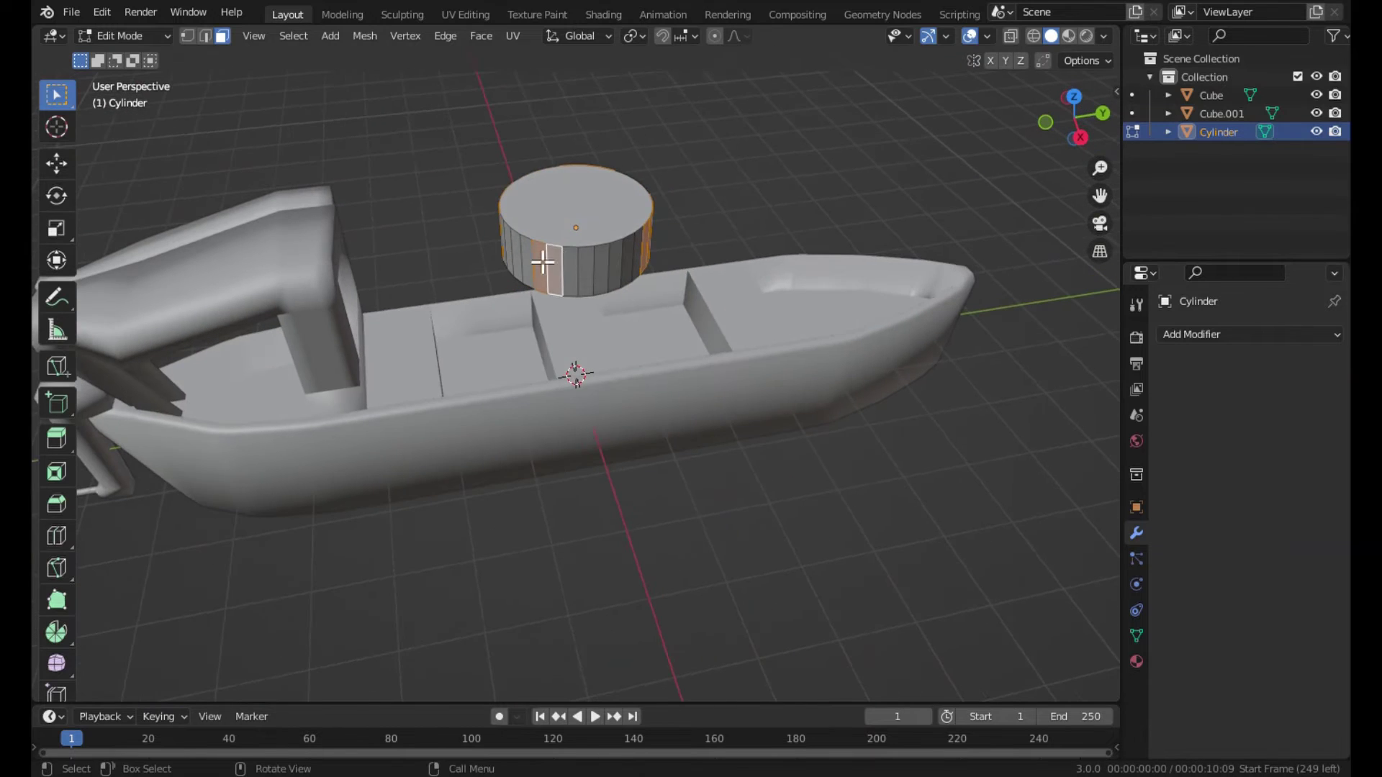
pyautogui.moveTo(658, 296)
pyautogui.mouseDown(button='middle')
pyautogui.moveTo(521, 287)
pyautogui.moveTo(558, 252)
pyautogui.mouseUp(button='middle')
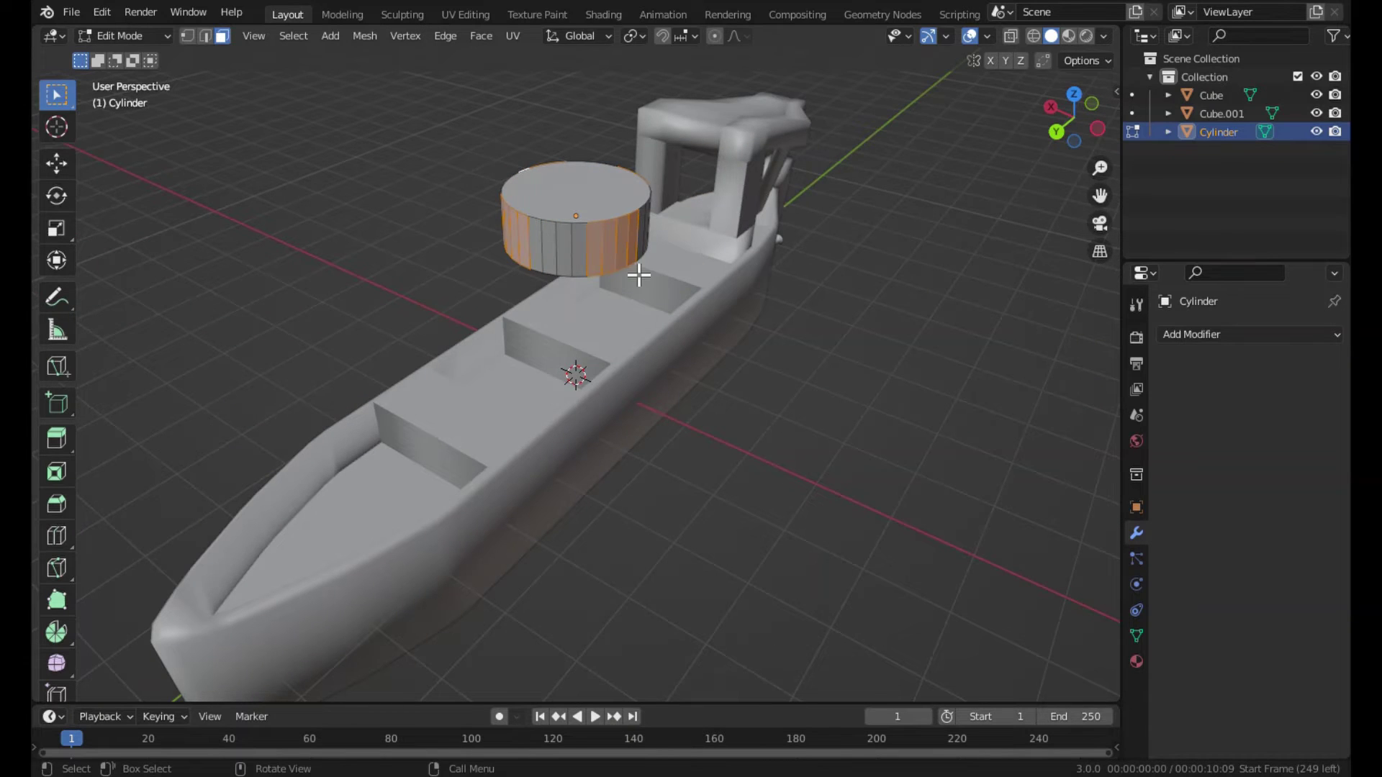
pyautogui.moveTo(639, 275); pyautogui.dragTo(548, 258, button='middle')
pyautogui.moveTo(650, 257)
pyautogui.mouseDown(button='middle')
pyautogui.moveTo(576, 278)
pyautogui.moveTo(676, 293)
pyautogui.moveTo(610, 262)
pyautogui.moveTo(531, 284)
pyautogui.moveTo(704, 278)
pyautogui.moveTo(706, 361)
pyautogui.moveTo(633, 336)
pyautogui.mouseUp(button='middle')
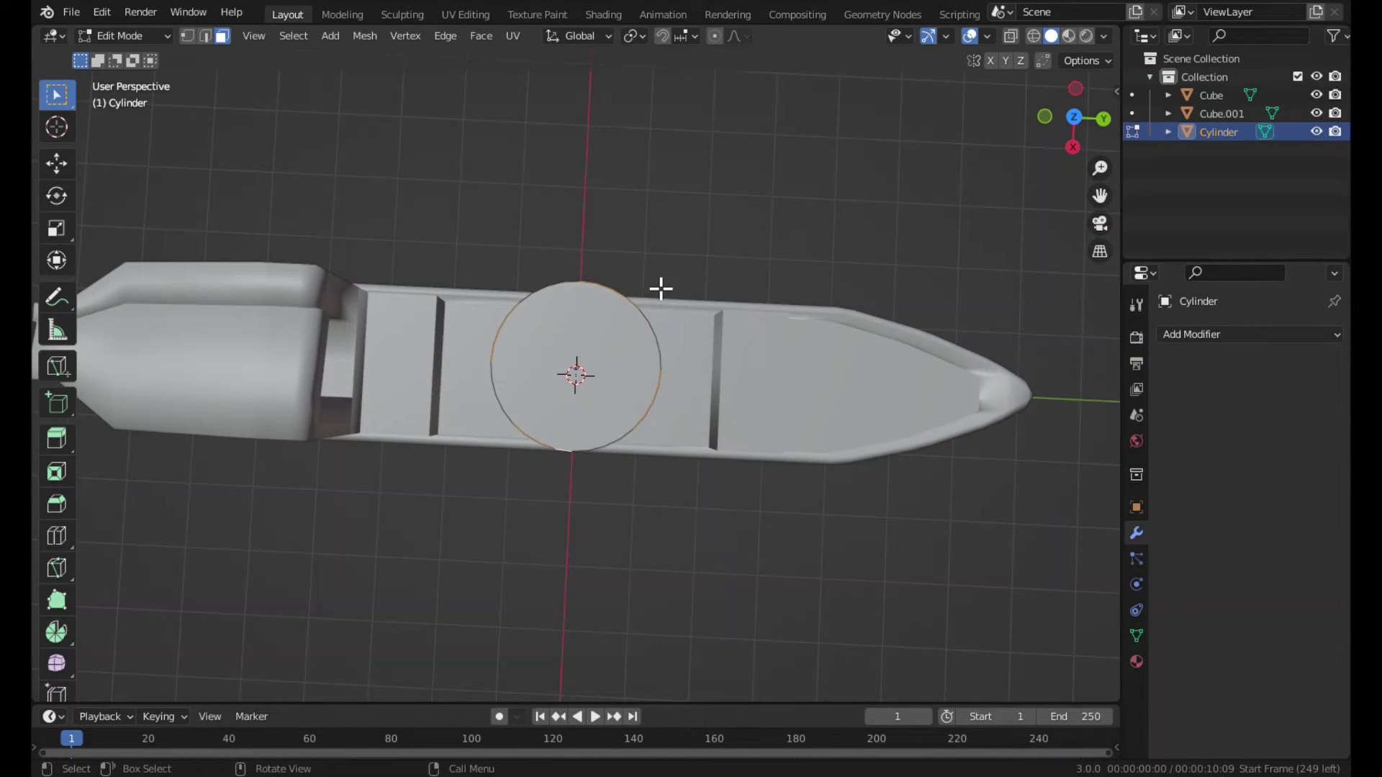
# Extrude the hub's side faces into wide fan blades and flatten them along Z.
pyautogui.press('e')
pyautogui.press('s')
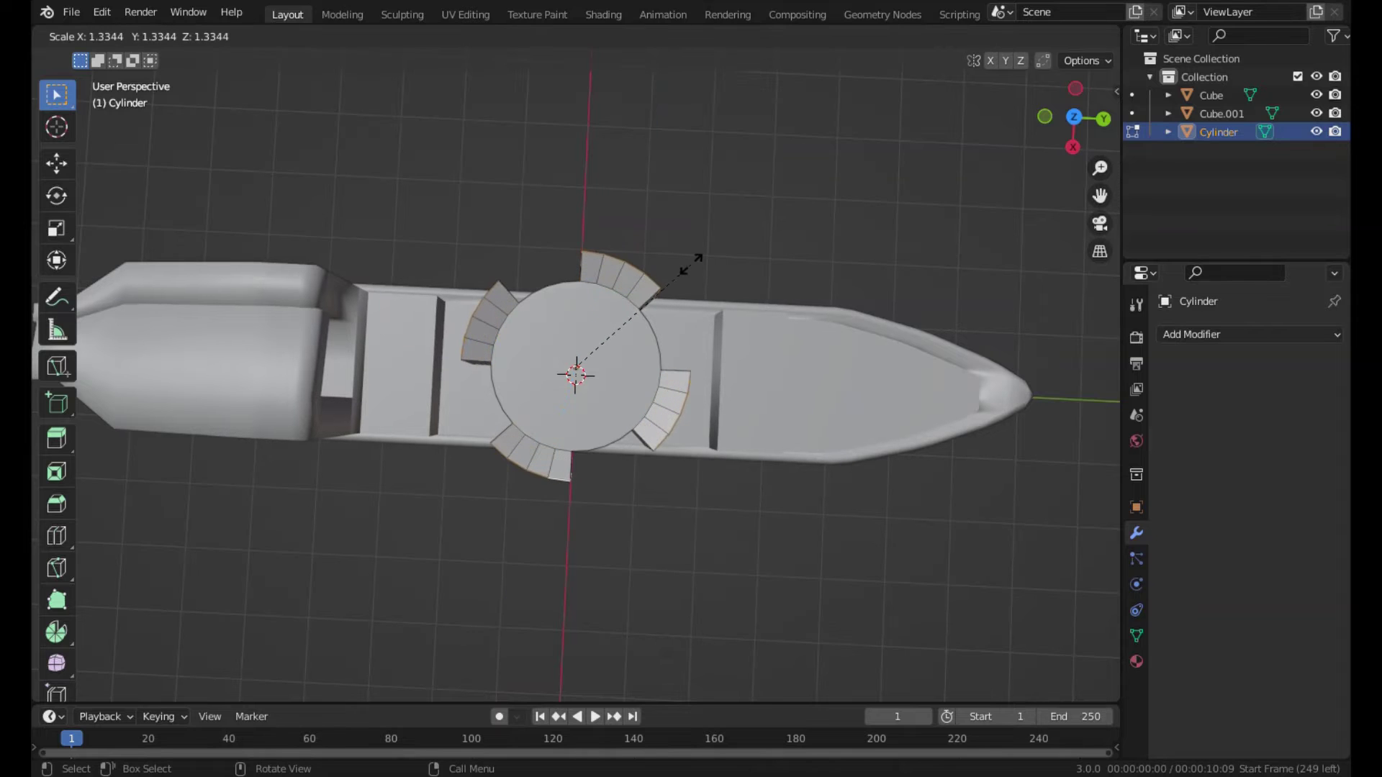
pyautogui.click(793, 227)
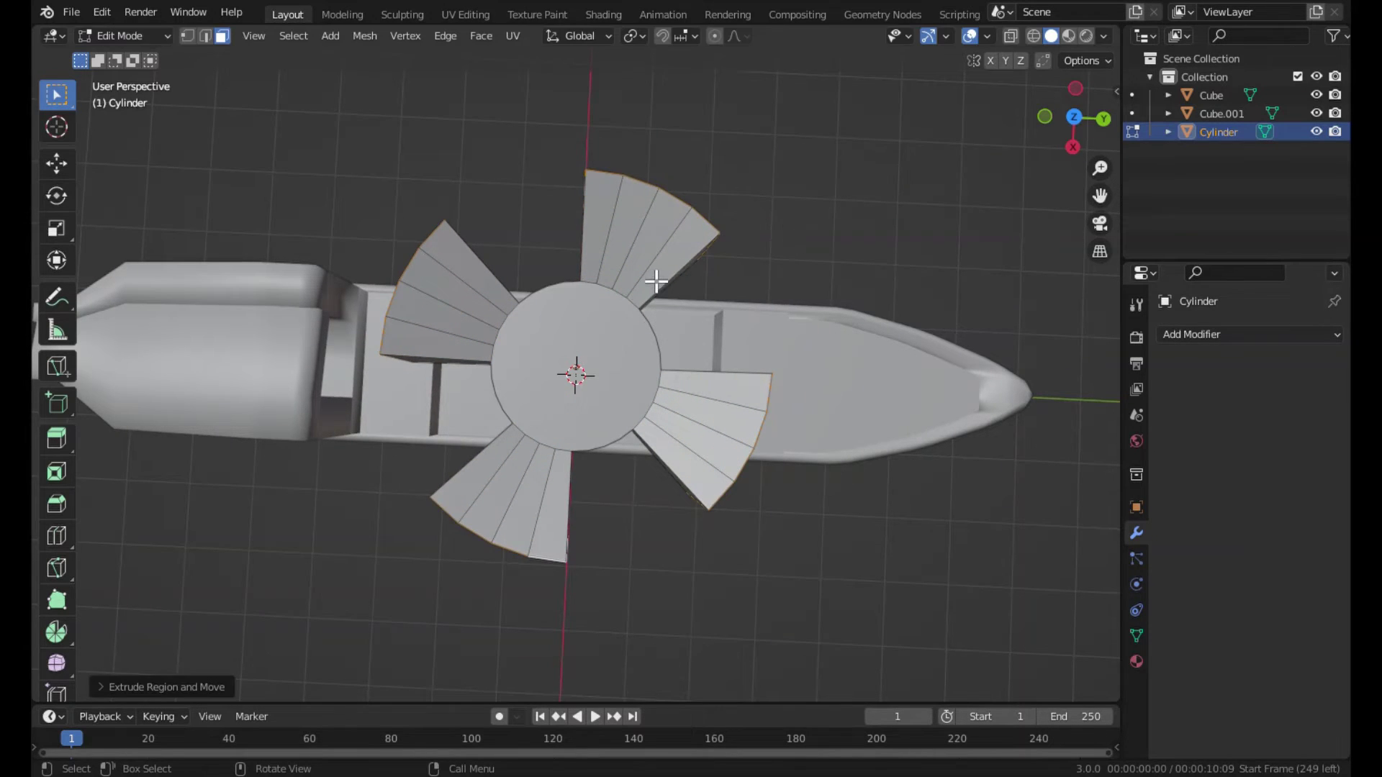
pyautogui.moveTo(657, 281); pyautogui.dragTo(642, 187, button='middle')
pyautogui.press('s')
pyautogui.press('z')
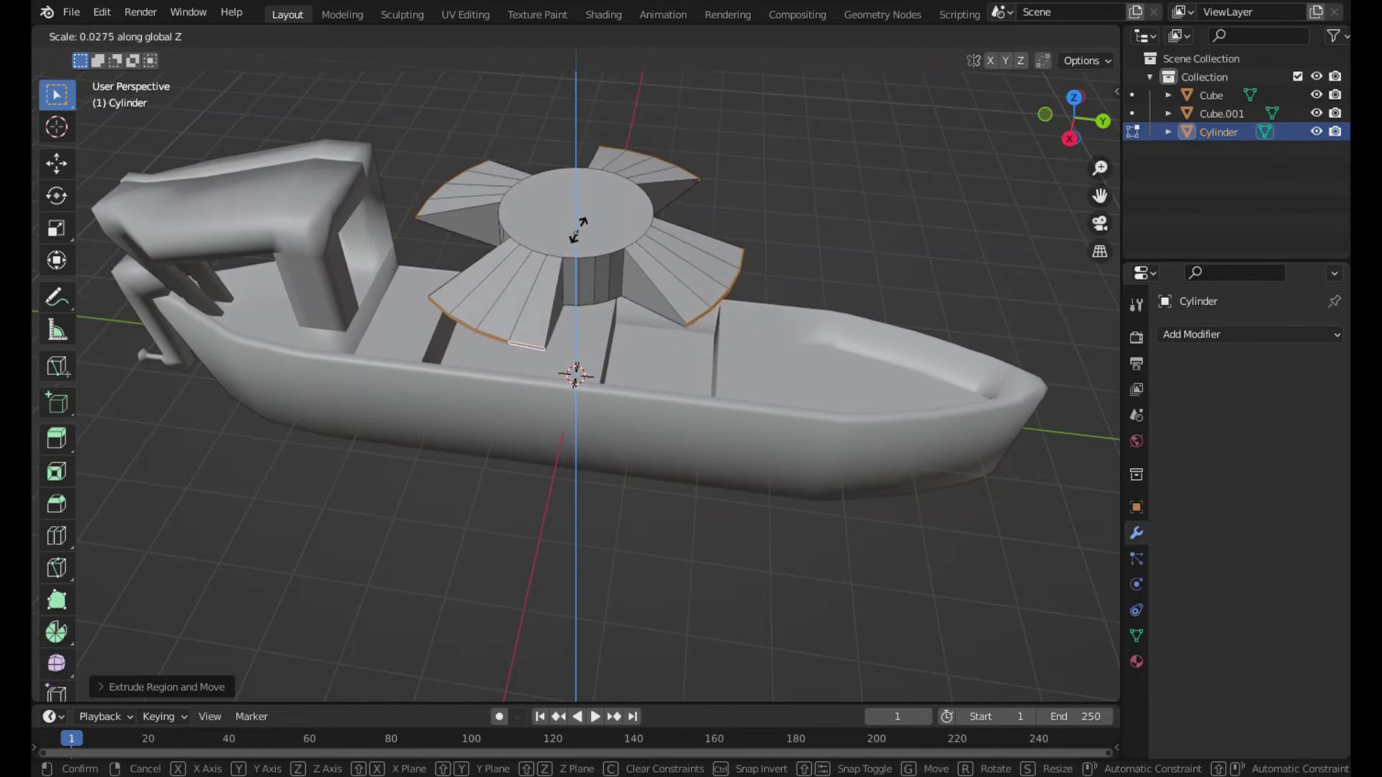
pyautogui.click(580, 219)
# Move the flattened blades vertically to a new height on the hub.
pyautogui.press('g')
pyautogui.press('z')
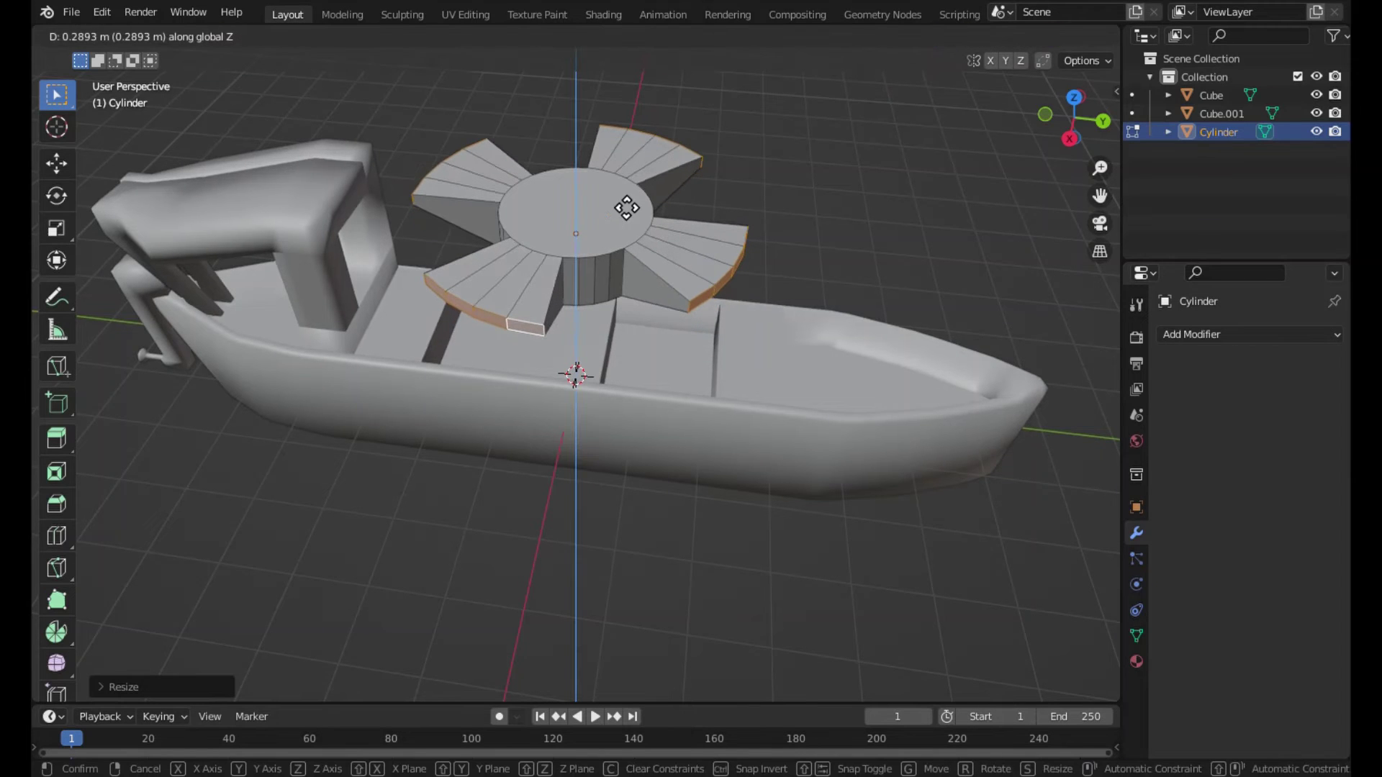
pyautogui.click(633, 208)
pyautogui.press('s')
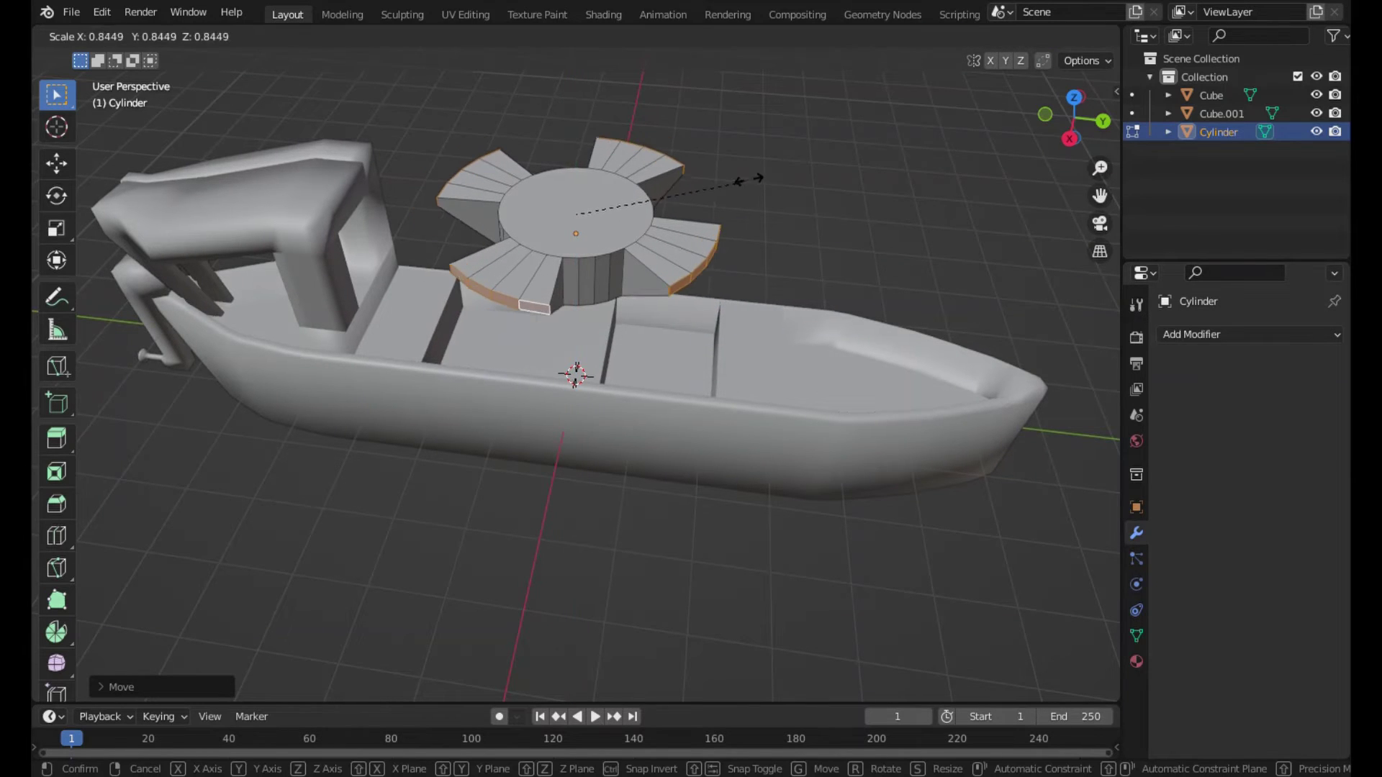
pyautogui.rightClick(669, 228)
pyautogui.moveTo(670, 229)
pyautogui.mouseDown(button='middle')
pyautogui.moveTo(679, 300)
pyautogui.moveTo(685, 284)
pyautogui.mouseUp(button='middle')
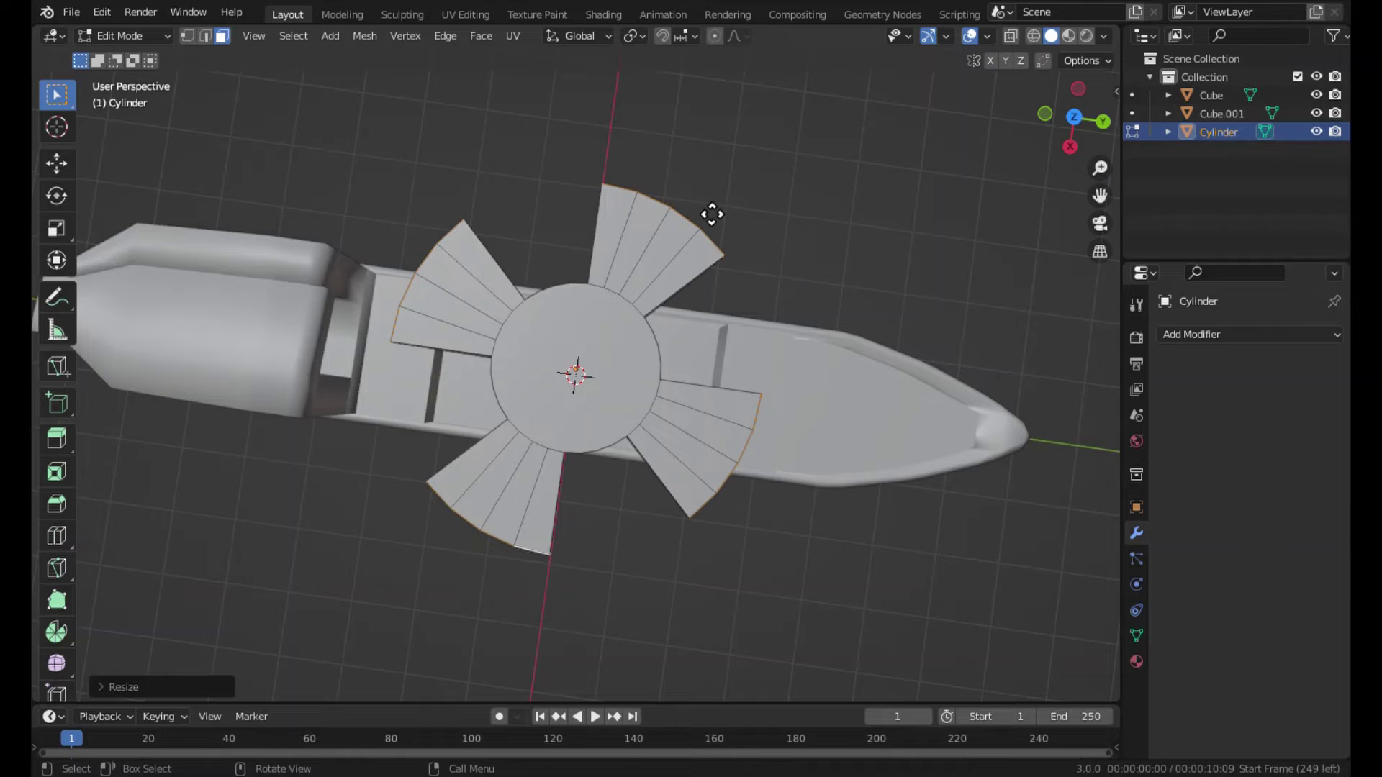
# Extrude the blade ends again and scale them outward to lengthen the blades.
pyautogui.press('g')
pyautogui.press('z')
pyautogui.press('z')
pyautogui.press('s')
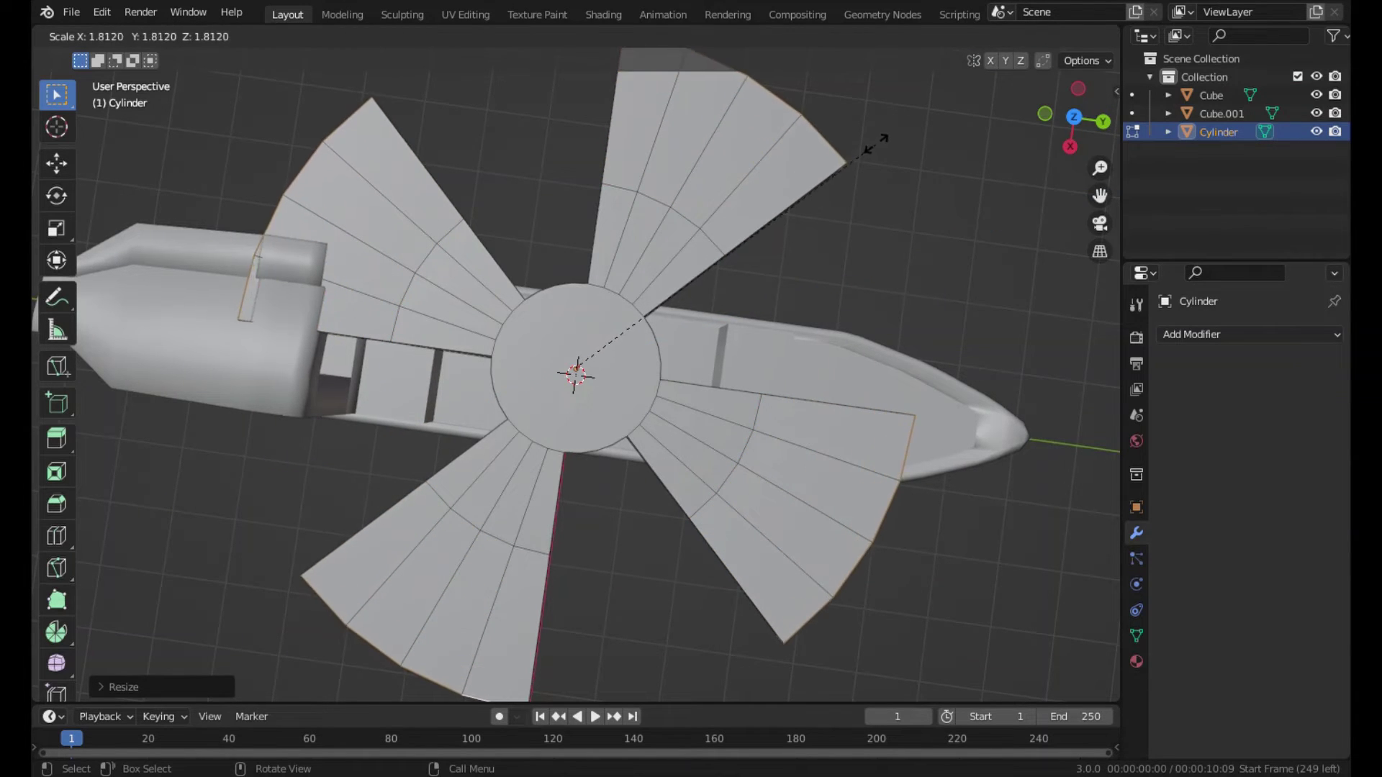
pyautogui.click(857, 155)
# Thin the blade tips along Z and lower them vertically.
pyautogui.moveTo(824, 237); pyautogui.dragTo(749, 118, button='middle')
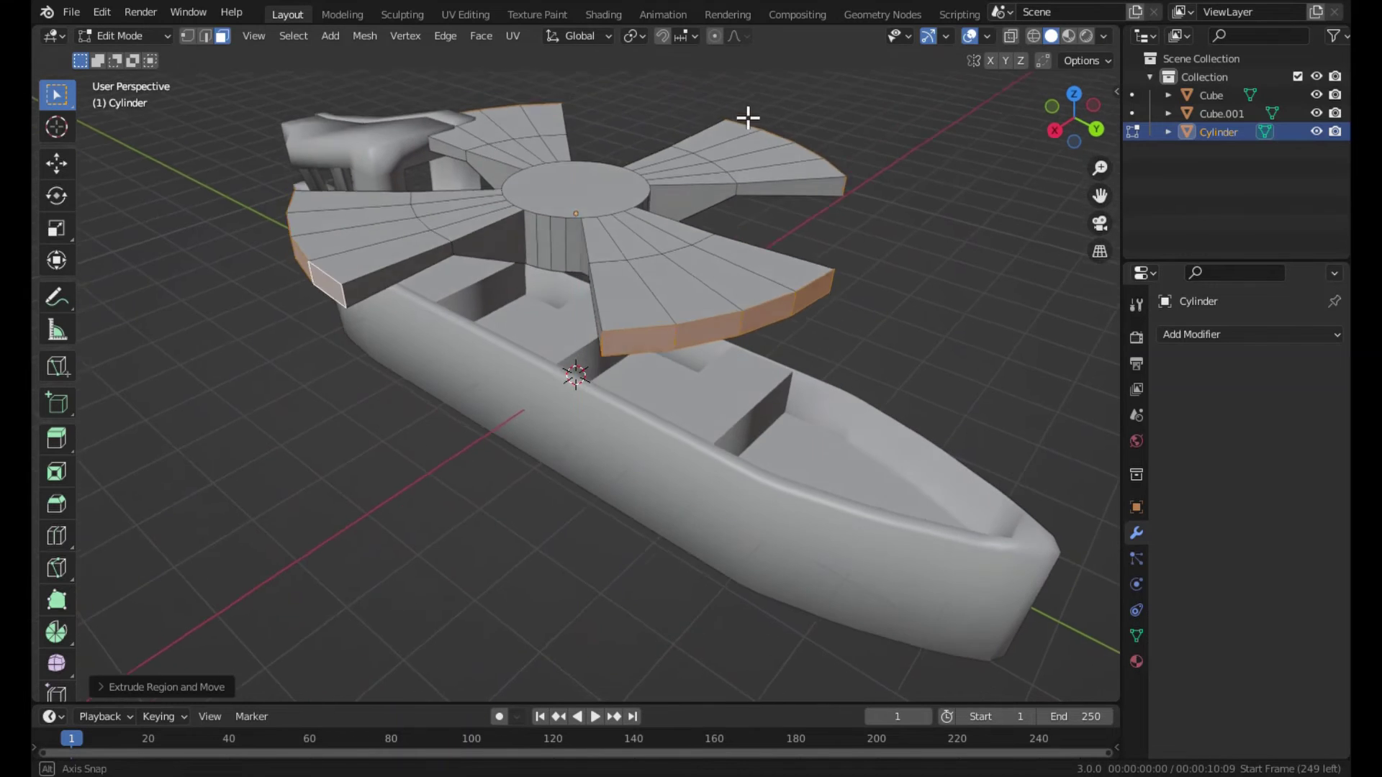
pyautogui.press('s')
pyautogui.press('z')
pyautogui.click(681, 138)
pyautogui.press('g')
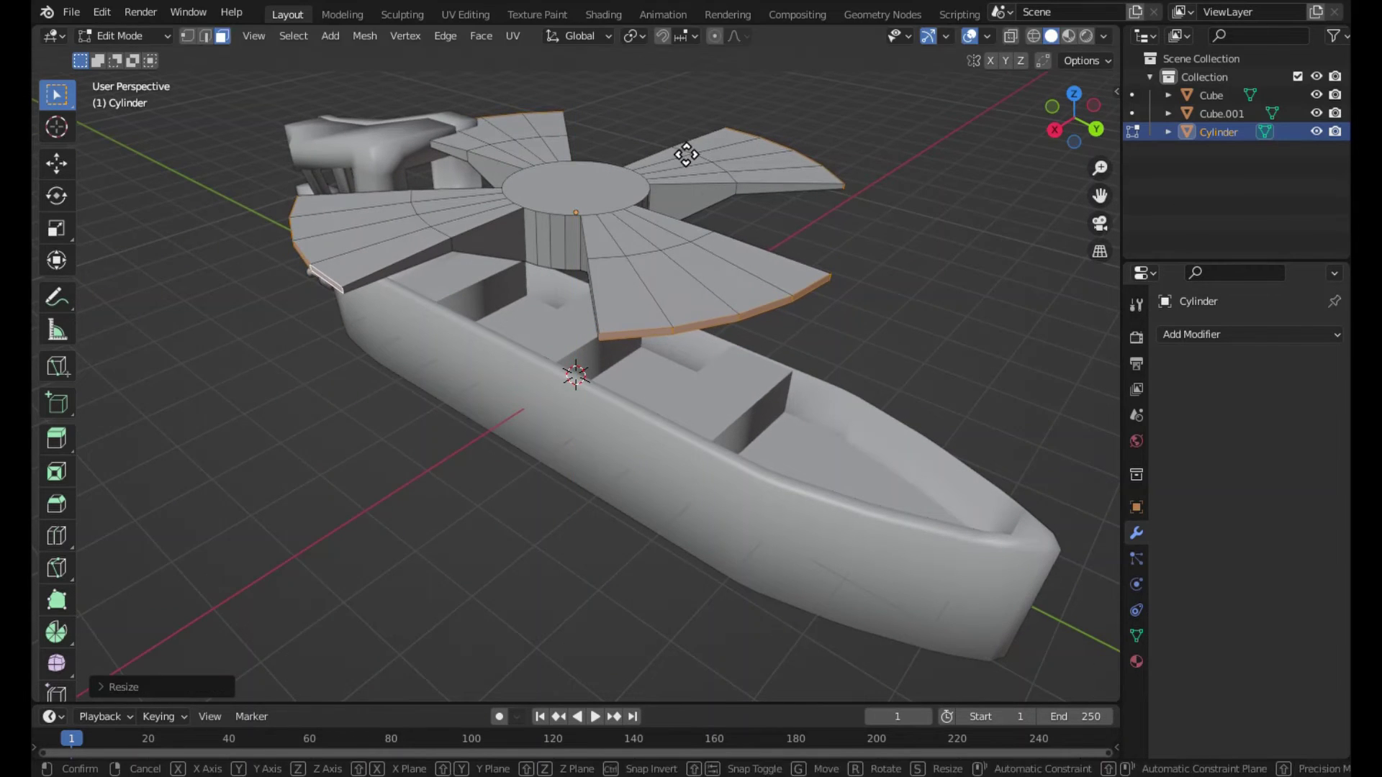
pyautogui.press('z')
pyautogui.click(696, 154)
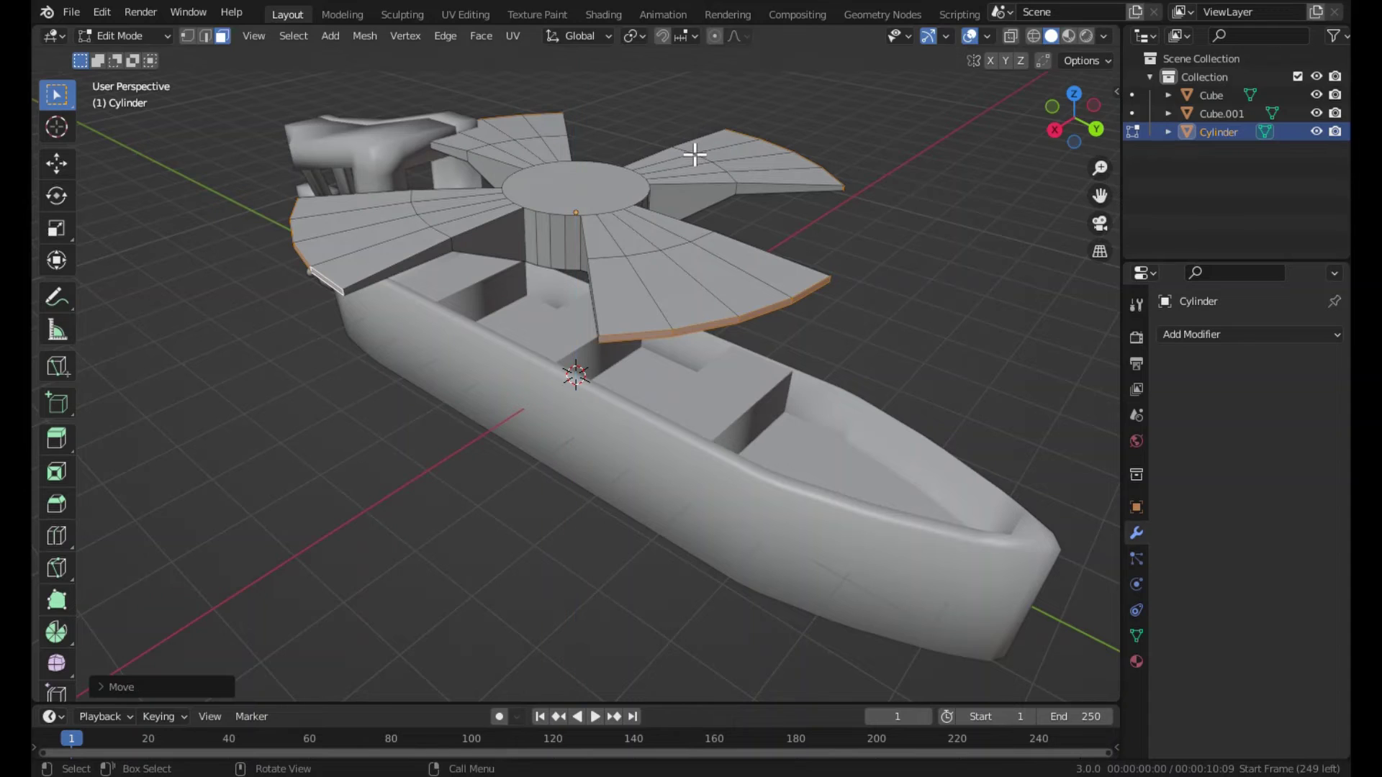
# Check the finished four-bladed propeller from straight above in Top view.
pyautogui.press('Tab')
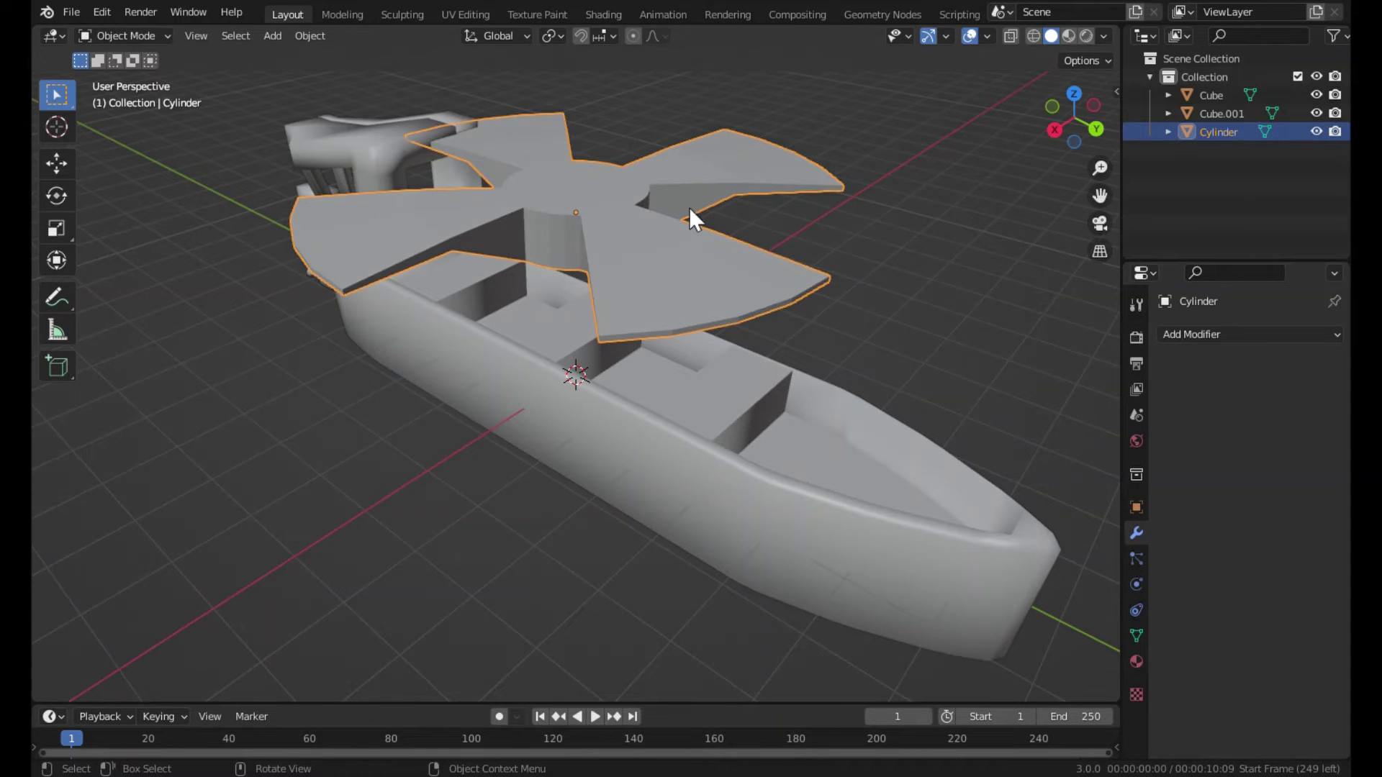
pyautogui.moveTo(689, 207); pyautogui.dragTo(633, 231, button='middle')
pyautogui.press('Tab')
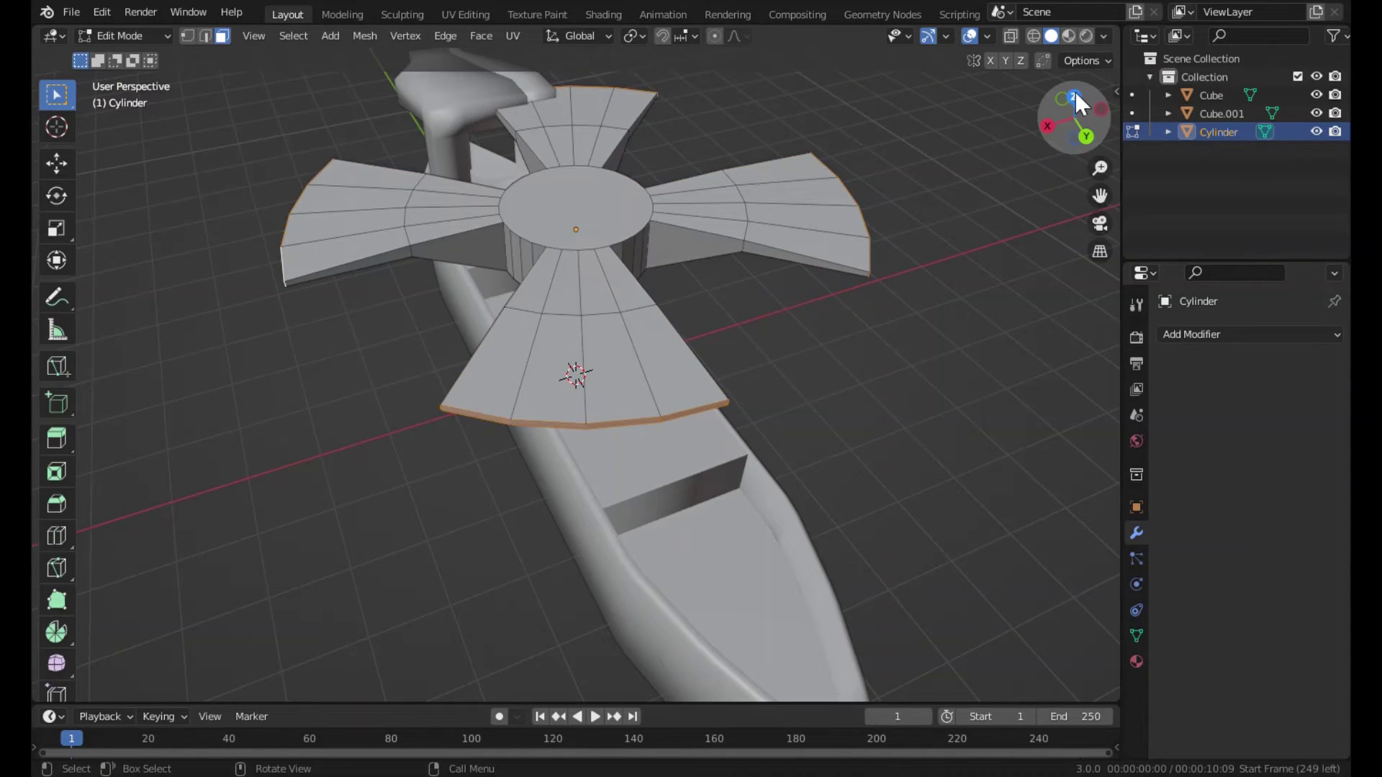
pyautogui.click(1074, 93)
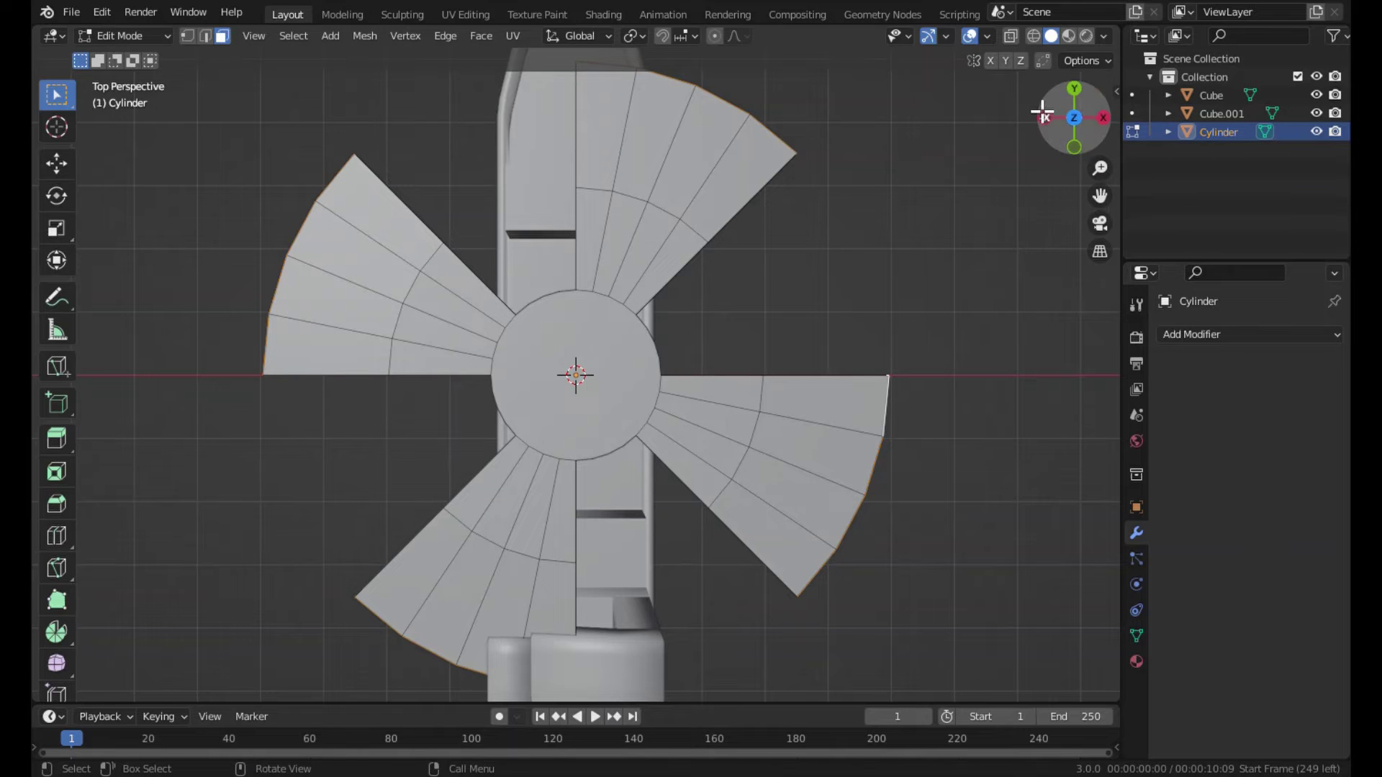
# Set up a Top orthographic view with X-ray shading on.
pyautogui.click(1077, 120)
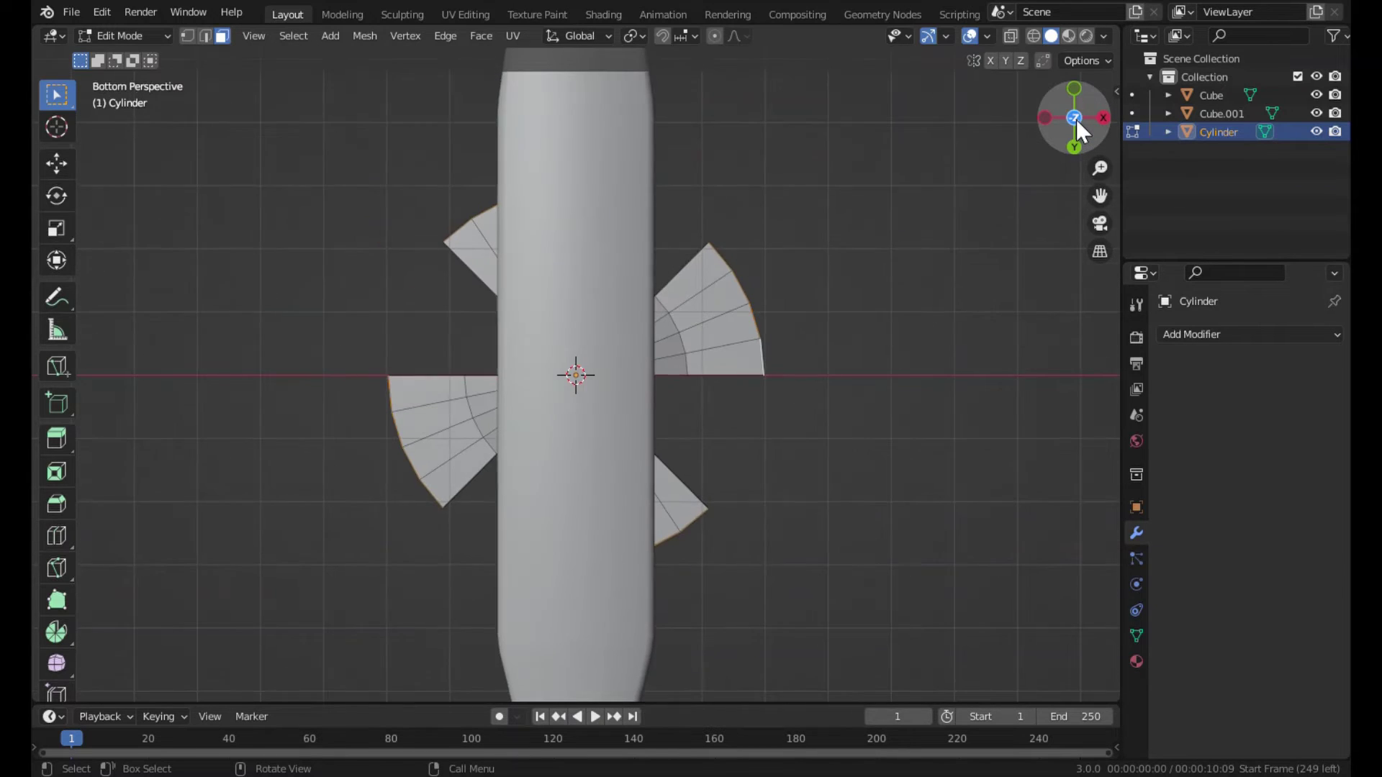
pyautogui.click(1074, 98)
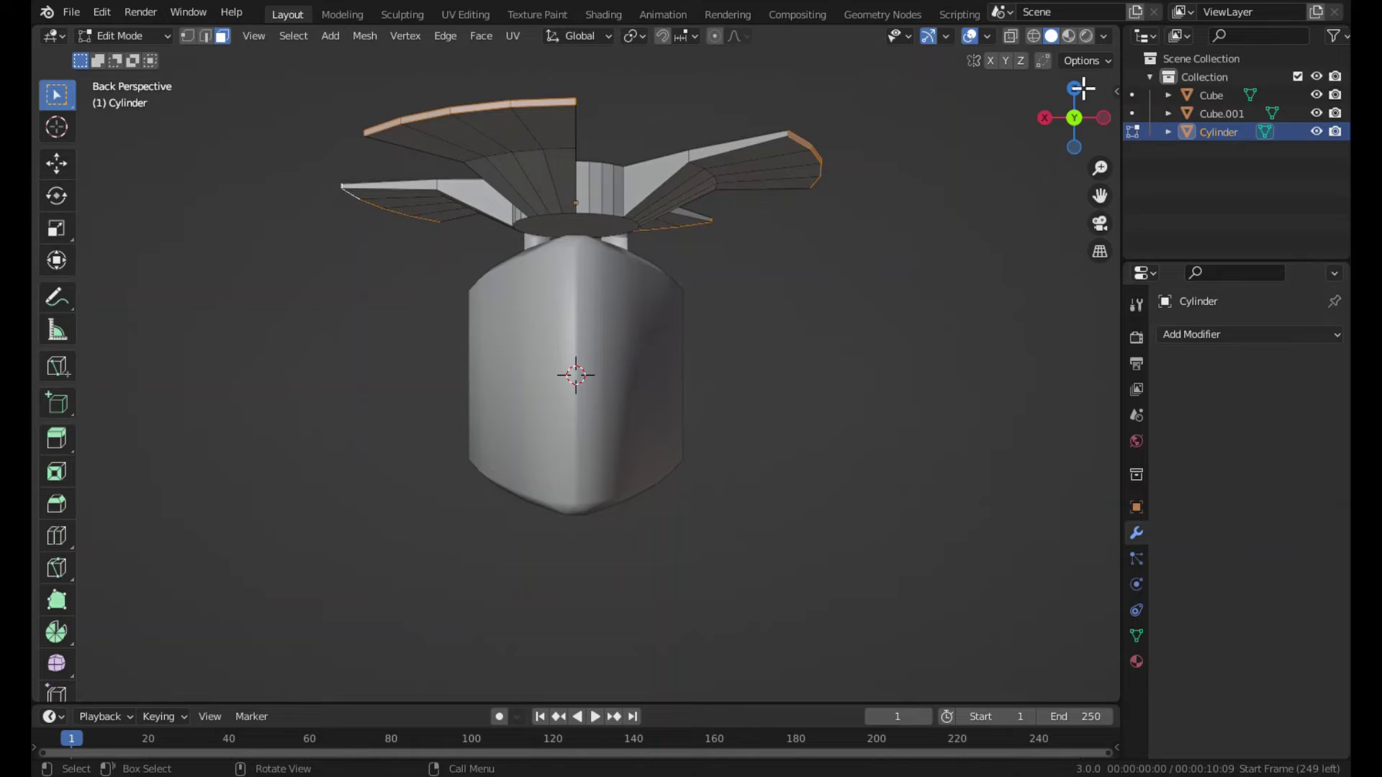
pyautogui.click(1072, 84)
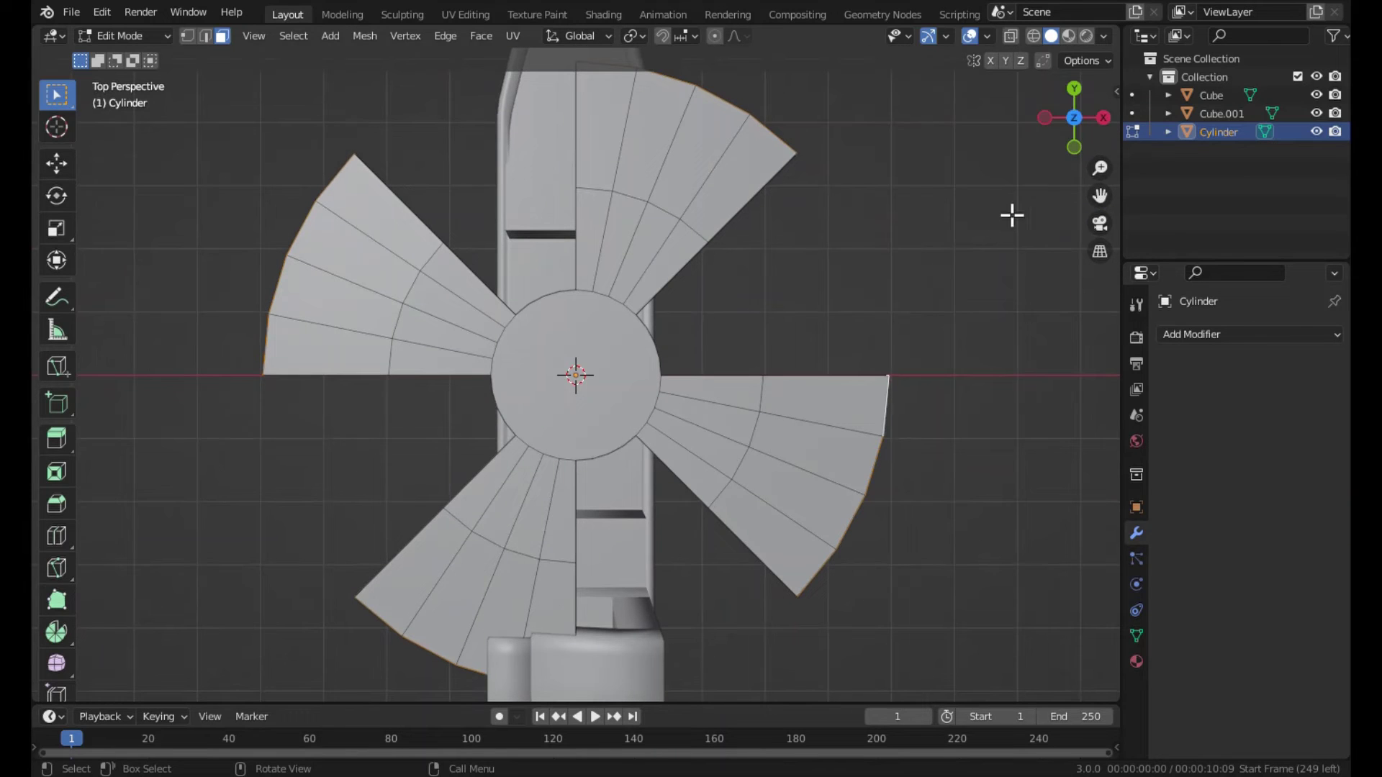
pyautogui.click(1095, 249)
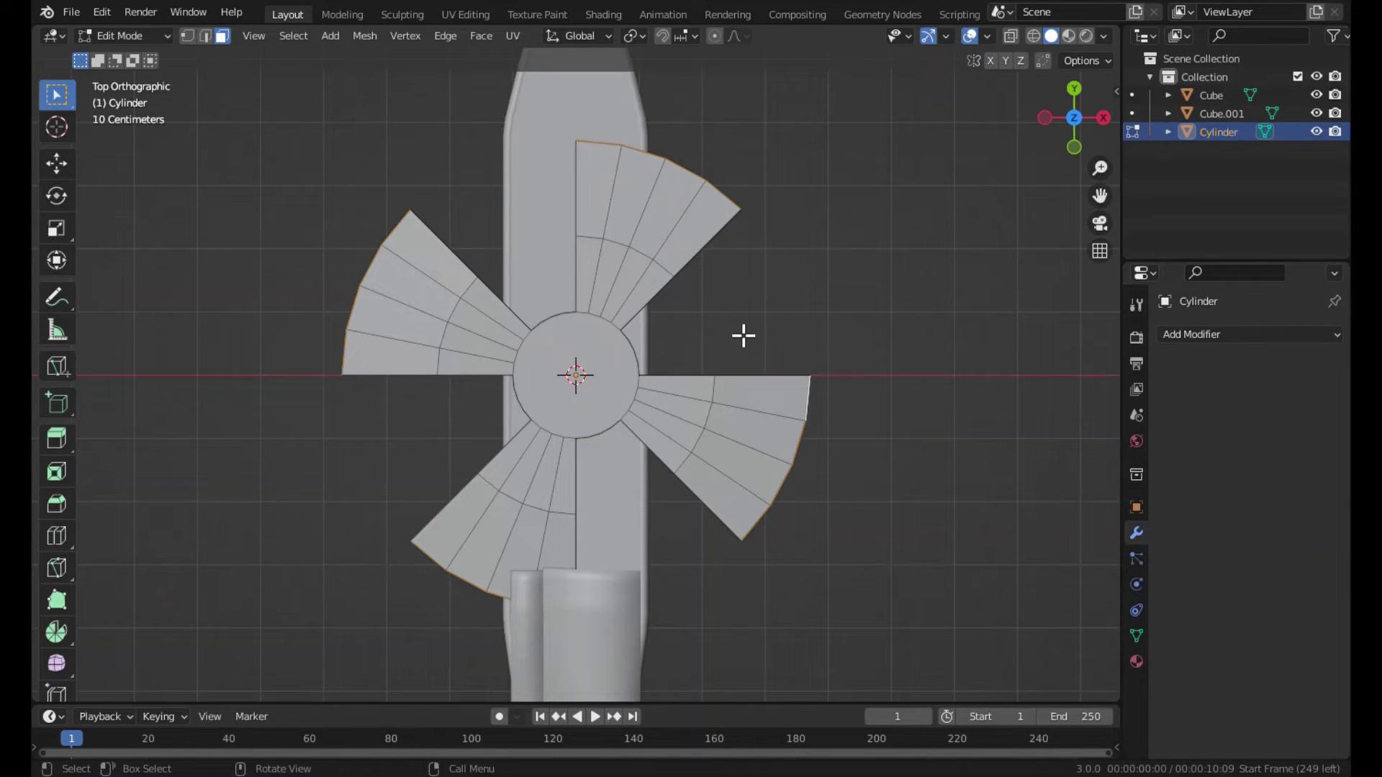
pyautogui.hotkey('alt', 'z')
# Box-select the outer section of the lower-right blade, then turn X-ray off.
pyautogui.moveTo(744, 329); pyautogui.dragTo(954, 718)
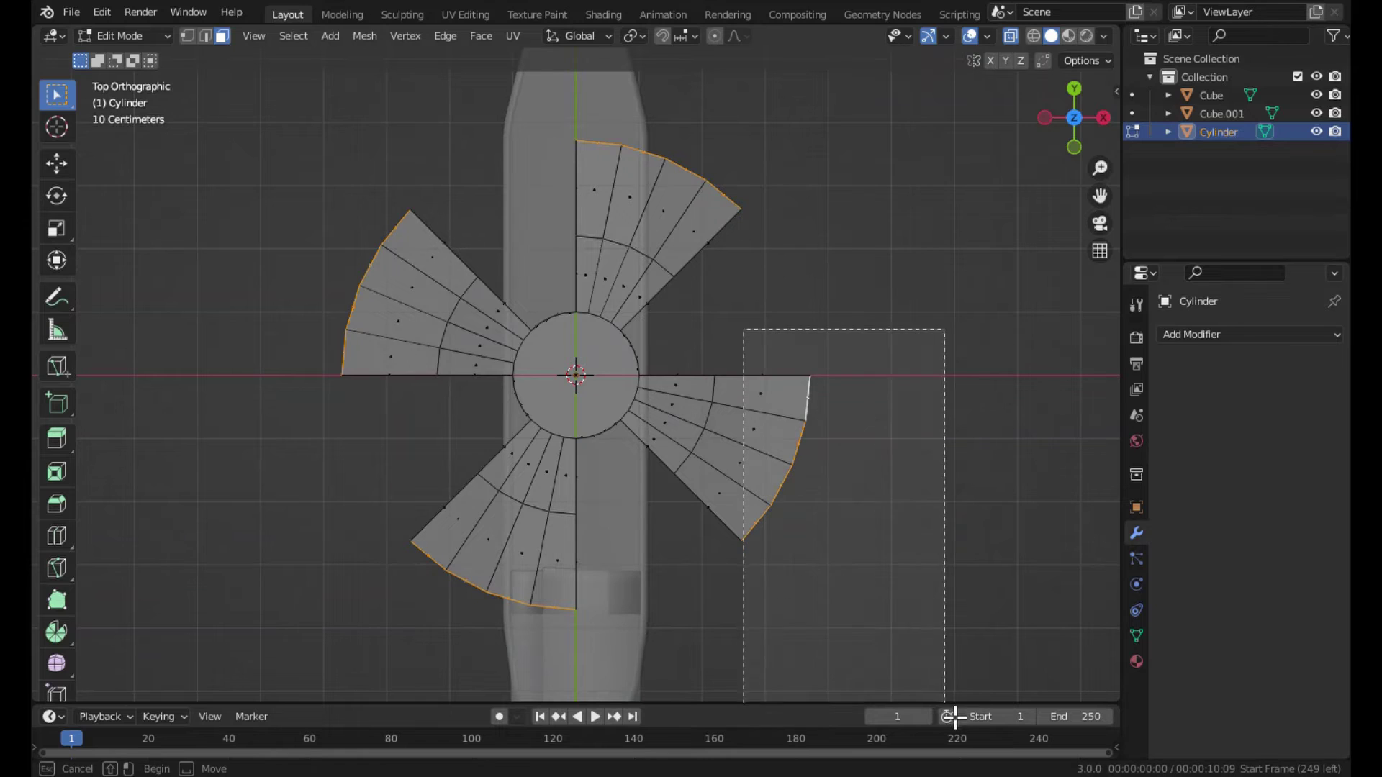
pyautogui.moveTo(840, 315)
pyautogui.keyDown('ctrl'); pyautogui.mouseDown()
pyautogui.moveTo(722, 580)
pyautogui.moveTo(911, 366)
pyautogui.mouseUp(); pyautogui.keyUp('ctrl')
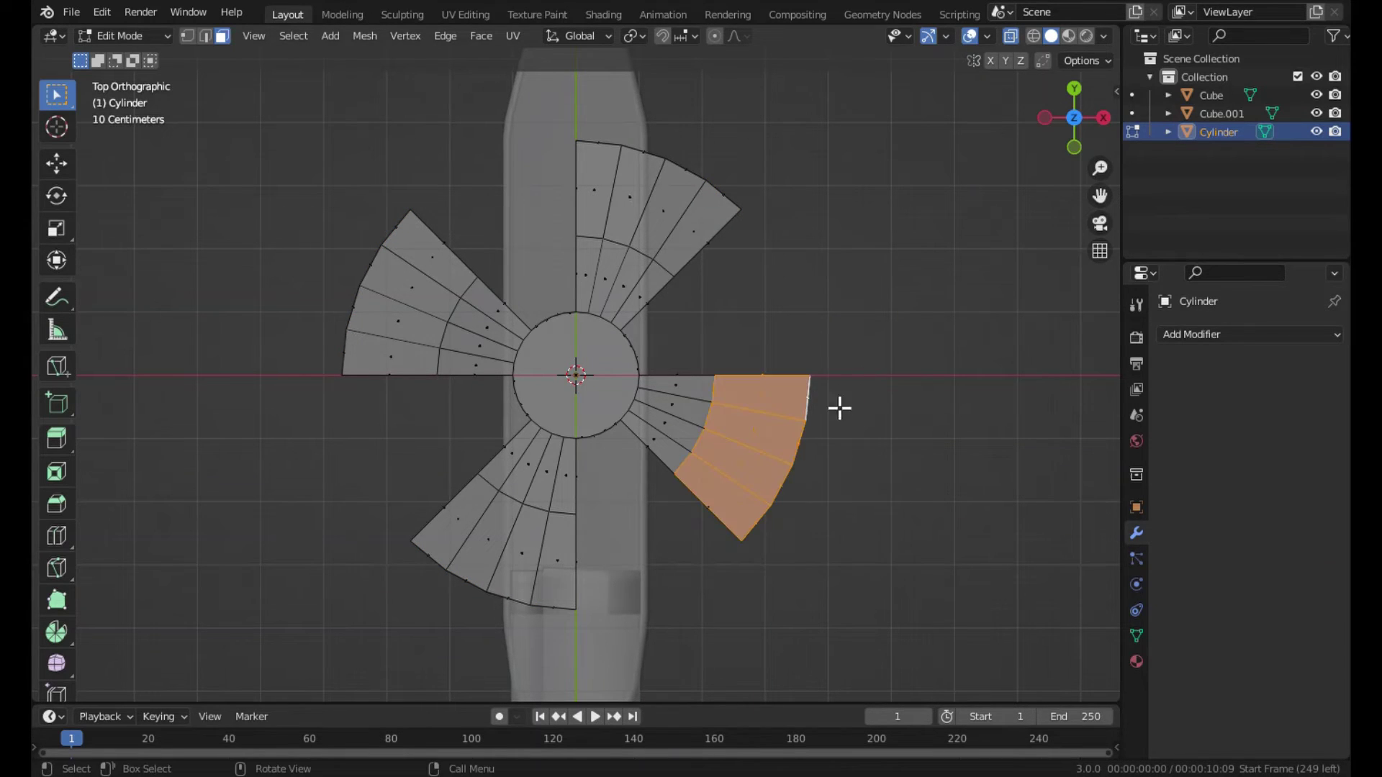
pyautogui.moveTo(840, 408)
pyautogui.mouseDown(button='middle')
pyautogui.moveTo(765, 395)
pyautogui.moveTo(673, 231)
pyautogui.moveTo(692, 410)
pyautogui.moveTo(755, 422)
pyautogui.mouseUp(button='middle')
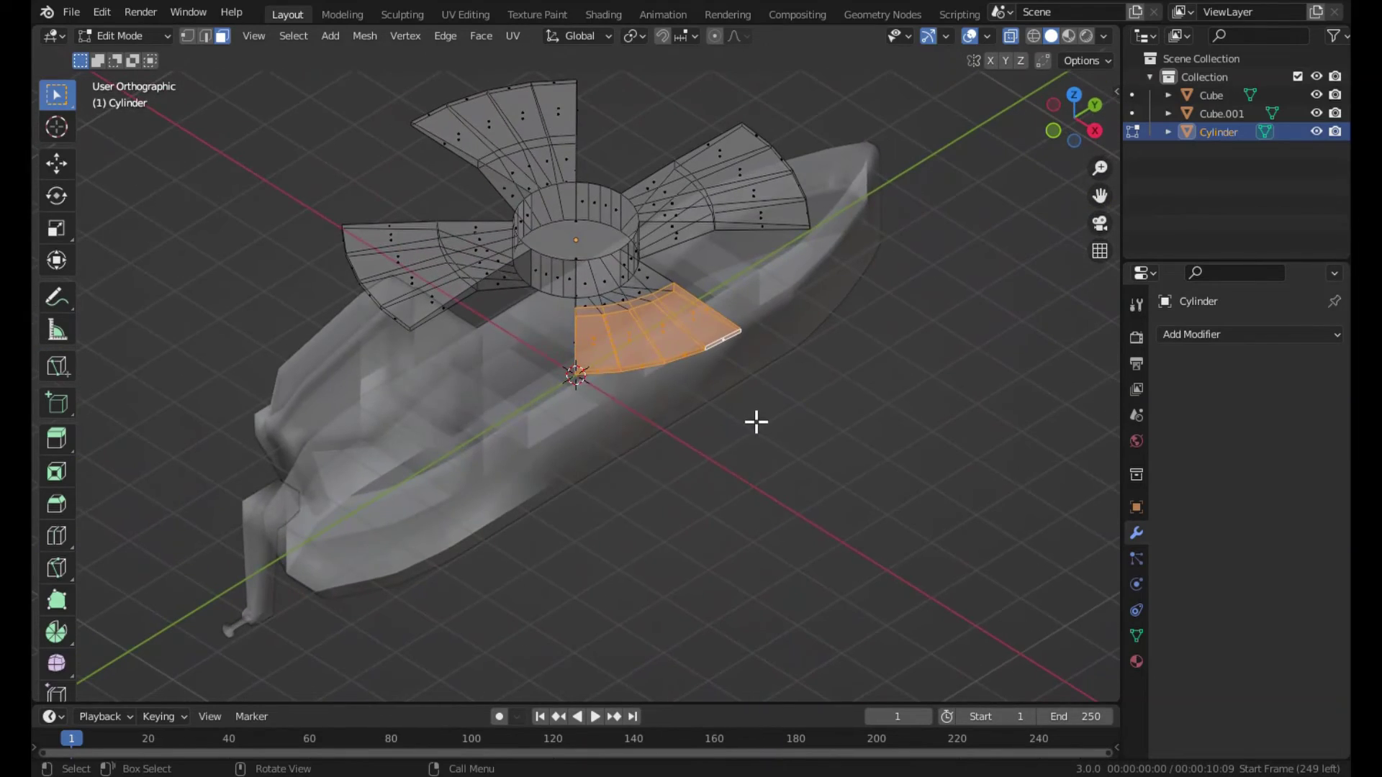
pyautogui.click(1074, 94)
pyautogui.moveTo(1022, 123)
pyautogui.mouseDown(button='middle')
pyautogui.moveTo(657, 170)
pyautogui.moveTo(657, 148)
pyautogui.mouseUp(button='middle')
pyautogui.hotkey('alt', 'z')
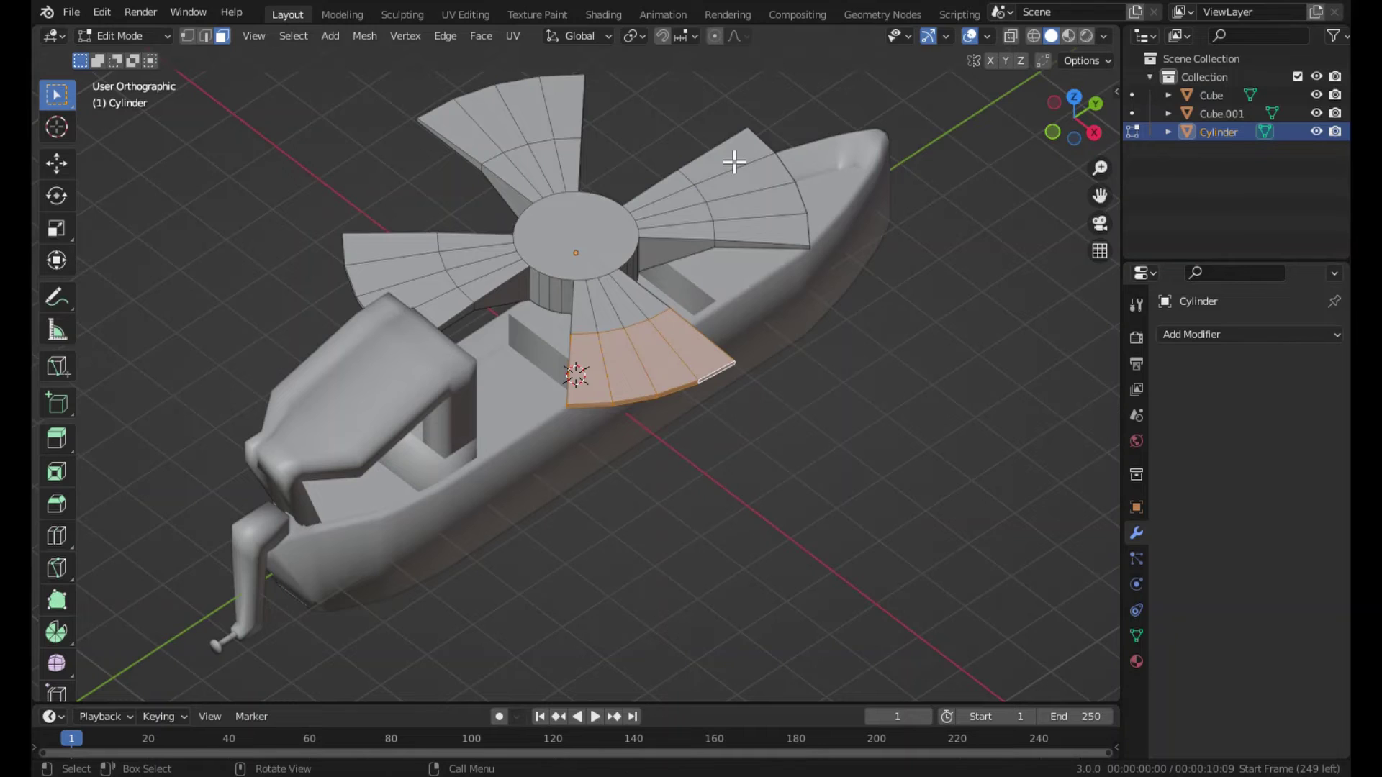
# Twist the lower-right blade's outer section about the X axis by roughly 40°.
pyautogui.press('r')
pyautogui.press('y')
pyautogui.press('Escape')
pyautogui.press('r')
pyautogui.press('x')
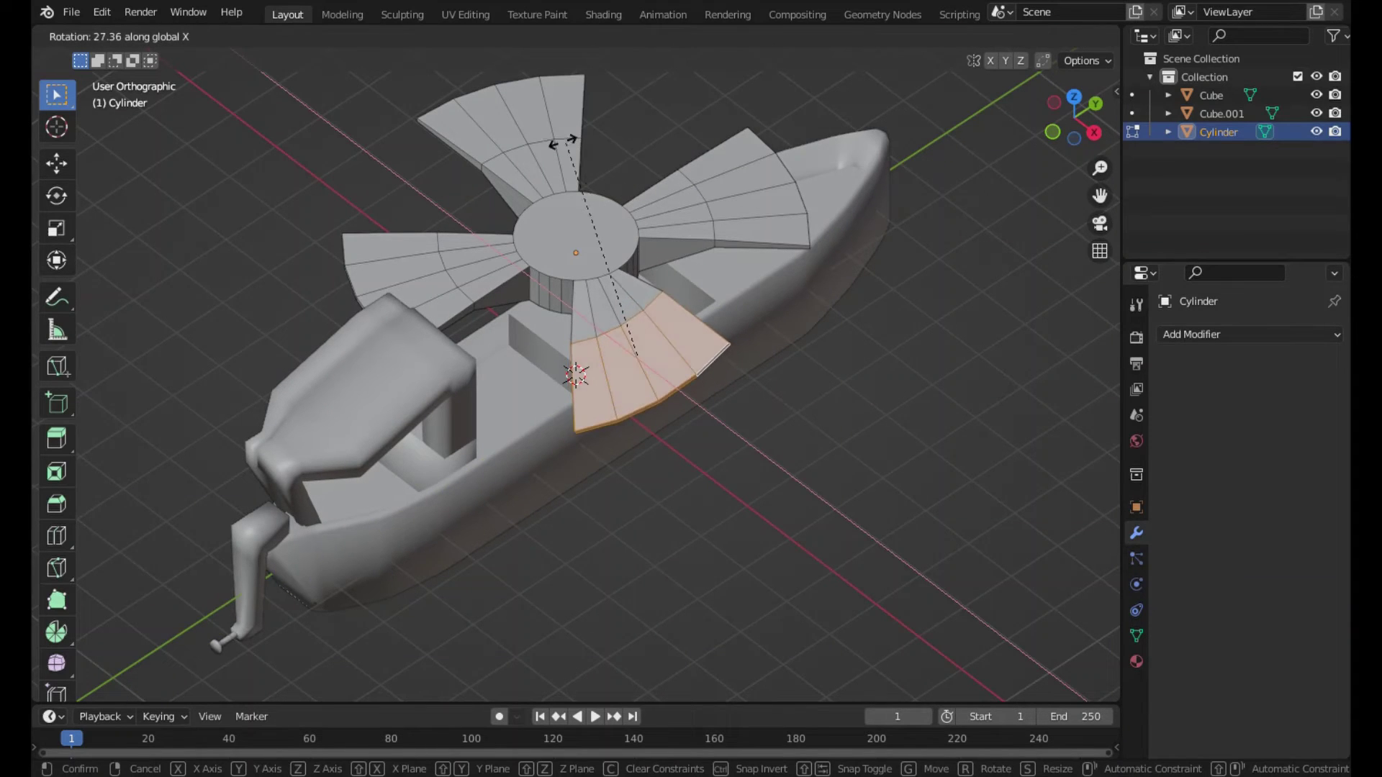
pyautogui.click(514, 164)
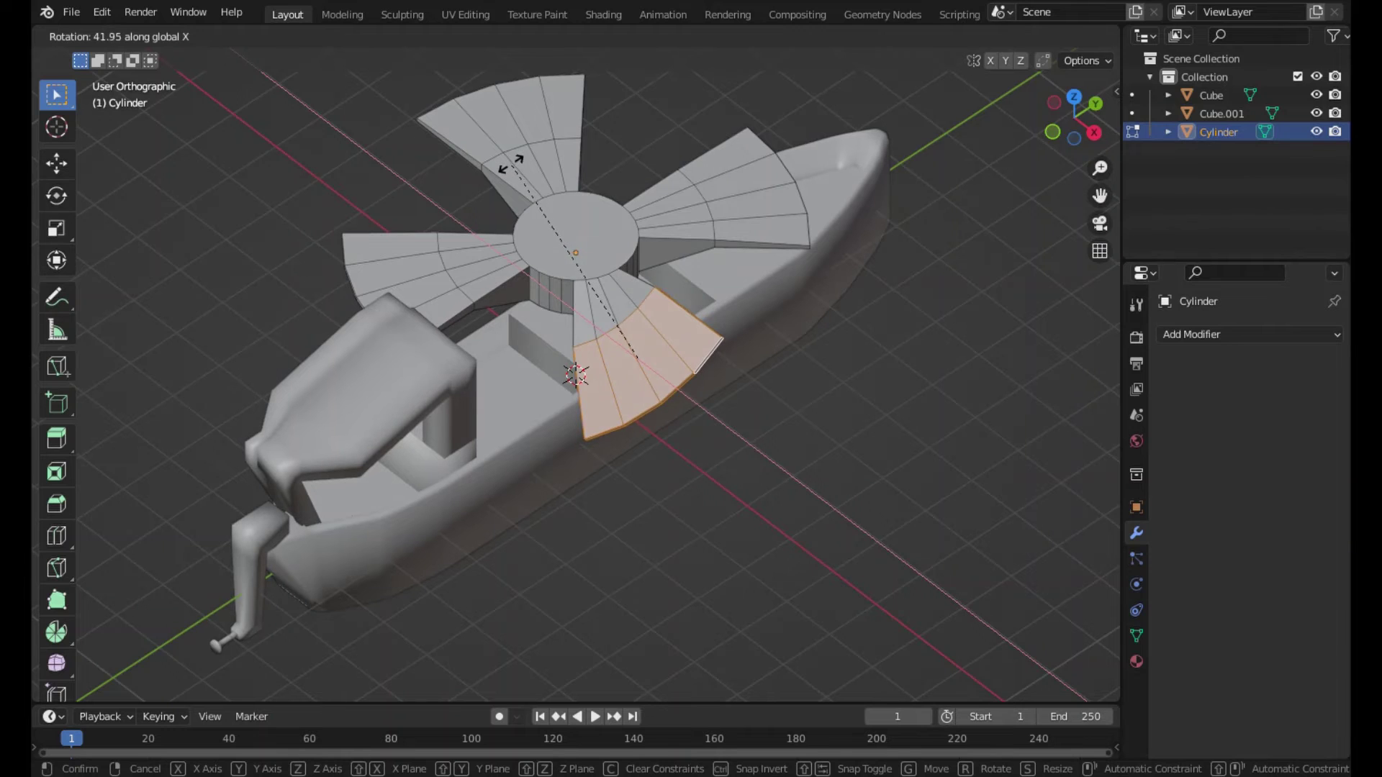
pyautogui.press('Tab')
pyautogui.moveTo(759, 274)
pyautogui.mouseDown(button='middle')
pyautogui.moveTo(615, 262)
pyautogui.moveTo(719, 292)
pyautogui.mouseUp(button='middle')
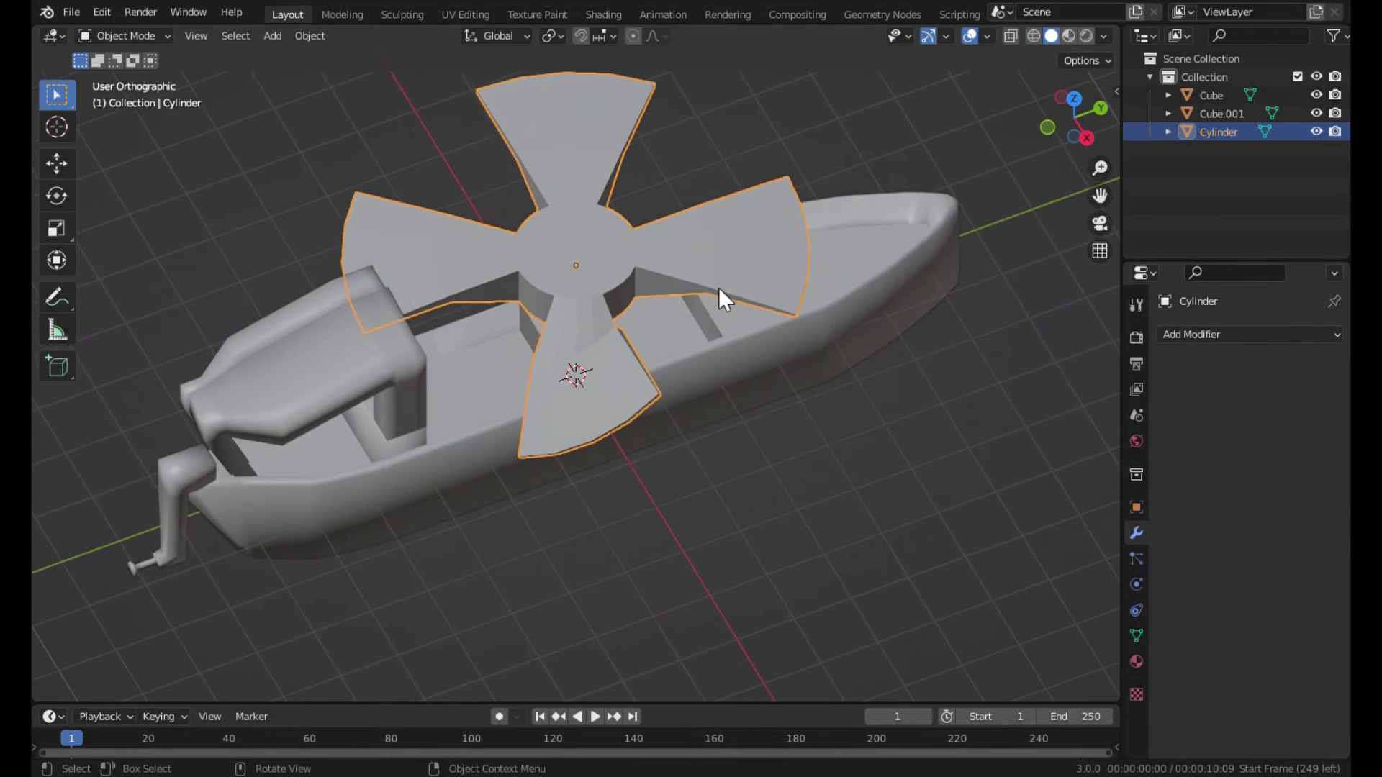
pyautogui.press('Tab')
# Give the bottom blade's faces a small X-axis rotation and check from above.
pyautogui.press('r')
pyautogui.press('x')
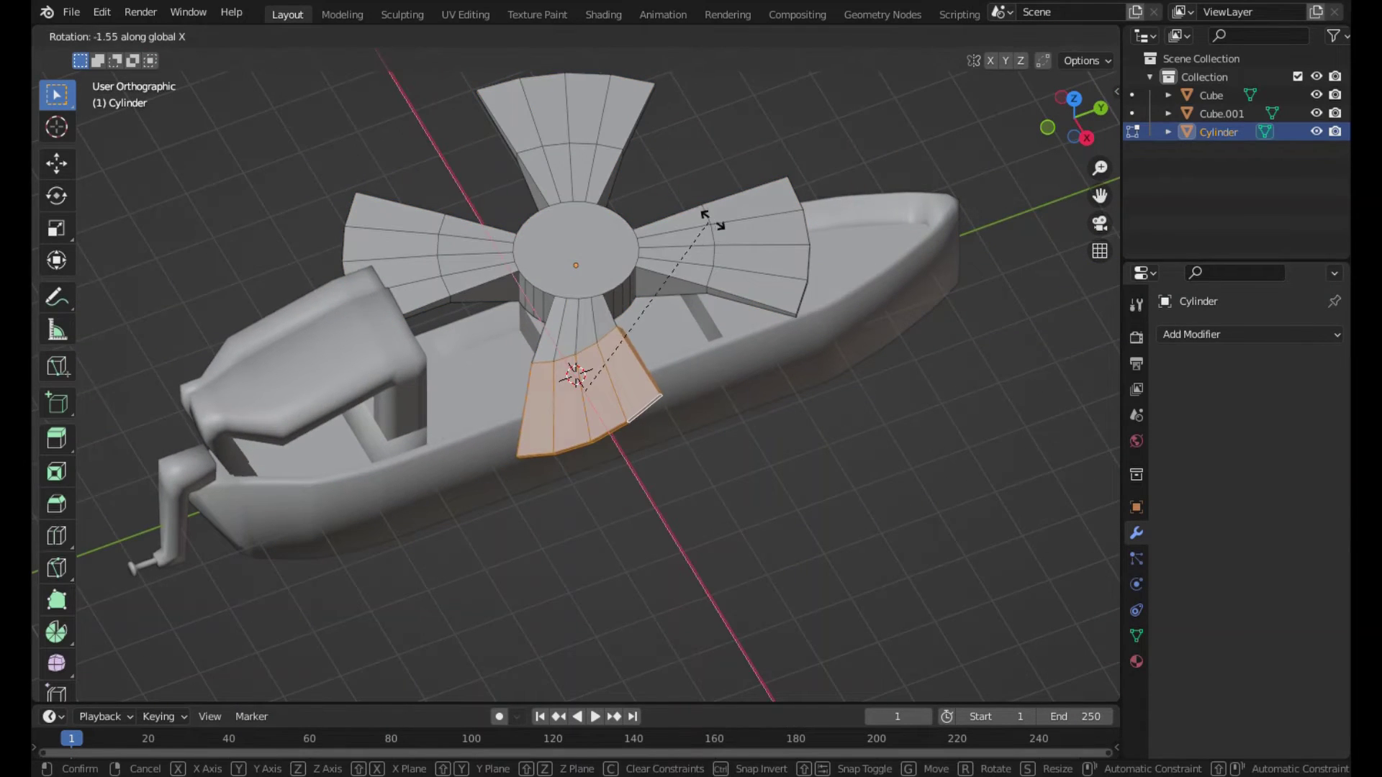
pyautogui.click(749, 231)
pyautogui.press('Tab')
pyautogui.click(1074, 98)
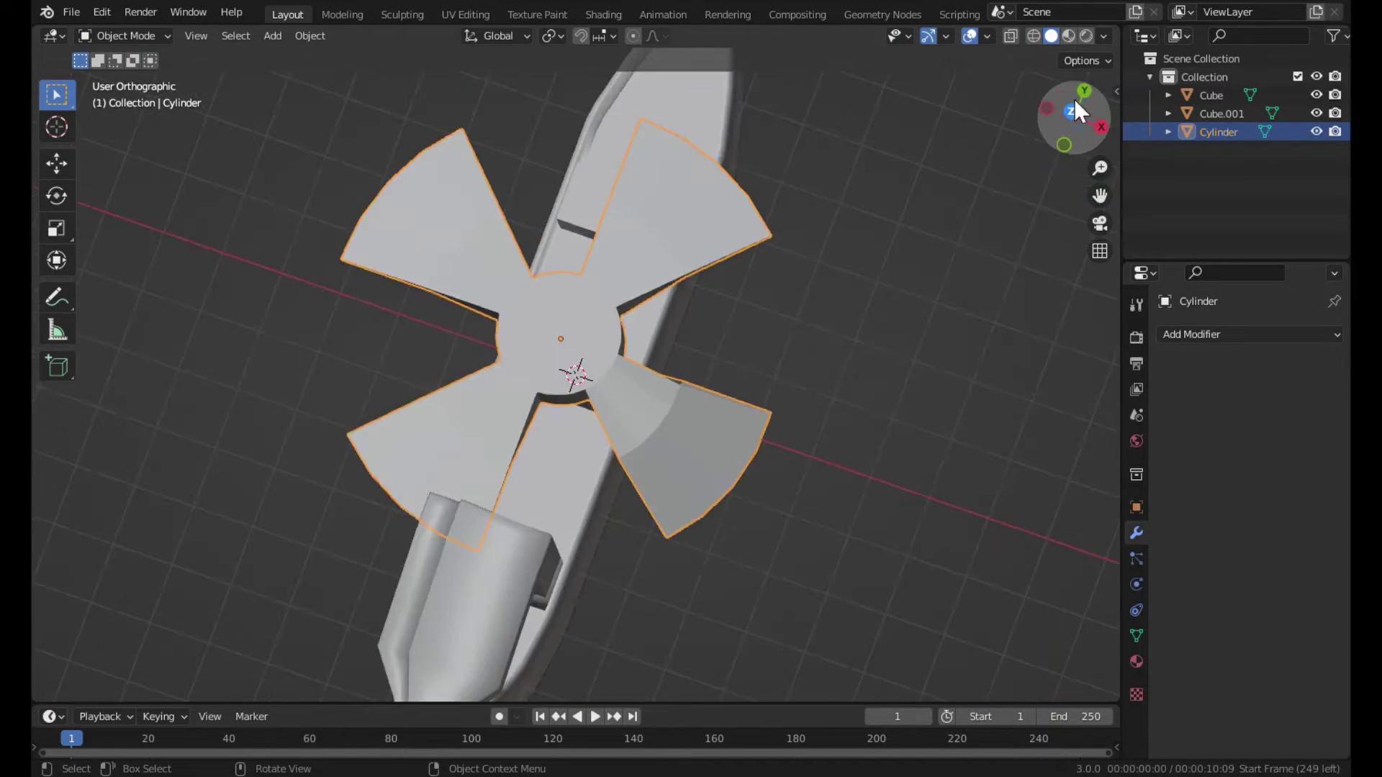
pyautogui.press('Tab')
# Twist the top blade's outer section about the Y axis and check it from above.
pyautogui.hotkey('alt', 'z')
pyautogui.moveTo(537, 112); pyautogui.dragTo(774, 260)
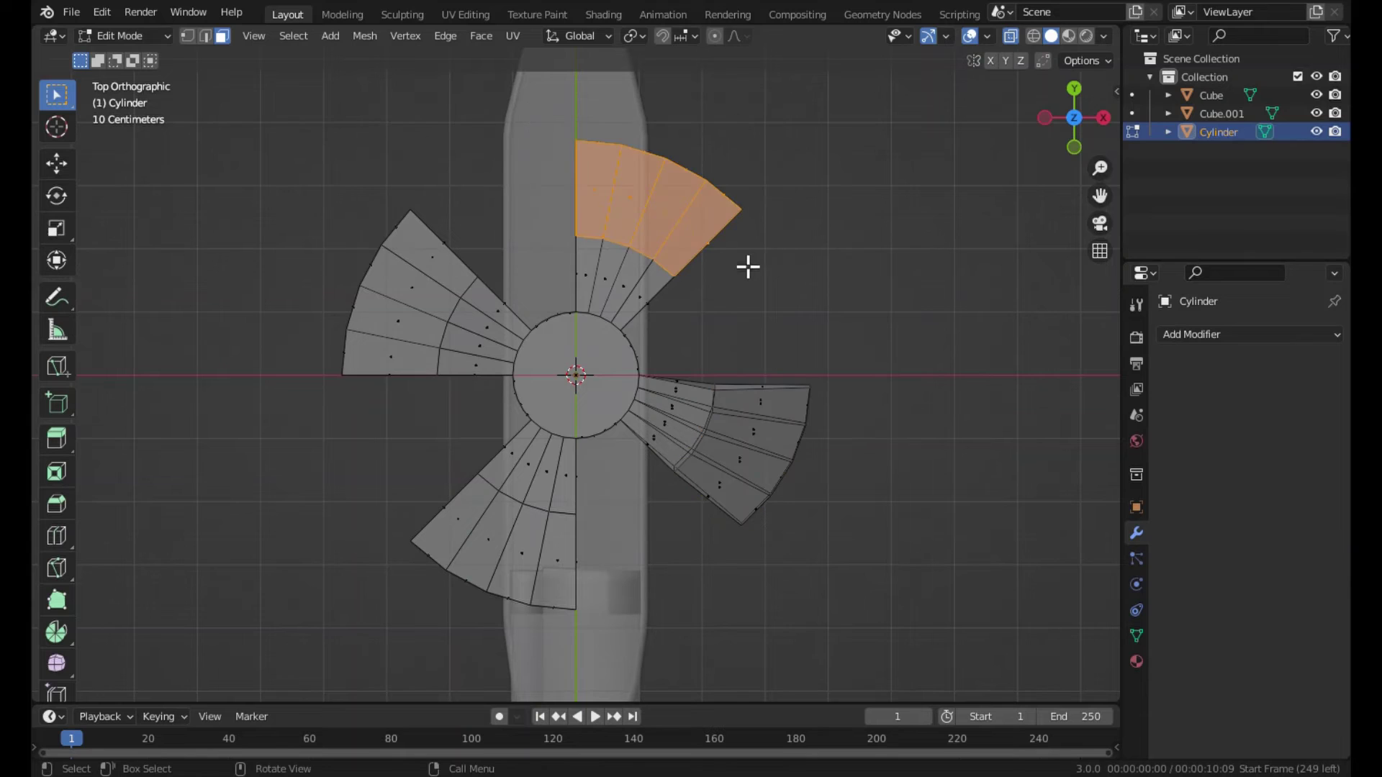
pyautogui.moveTo(747, 265); pyautogui.dragTo(781, 191, button='middle')
pyautogui.press('r')
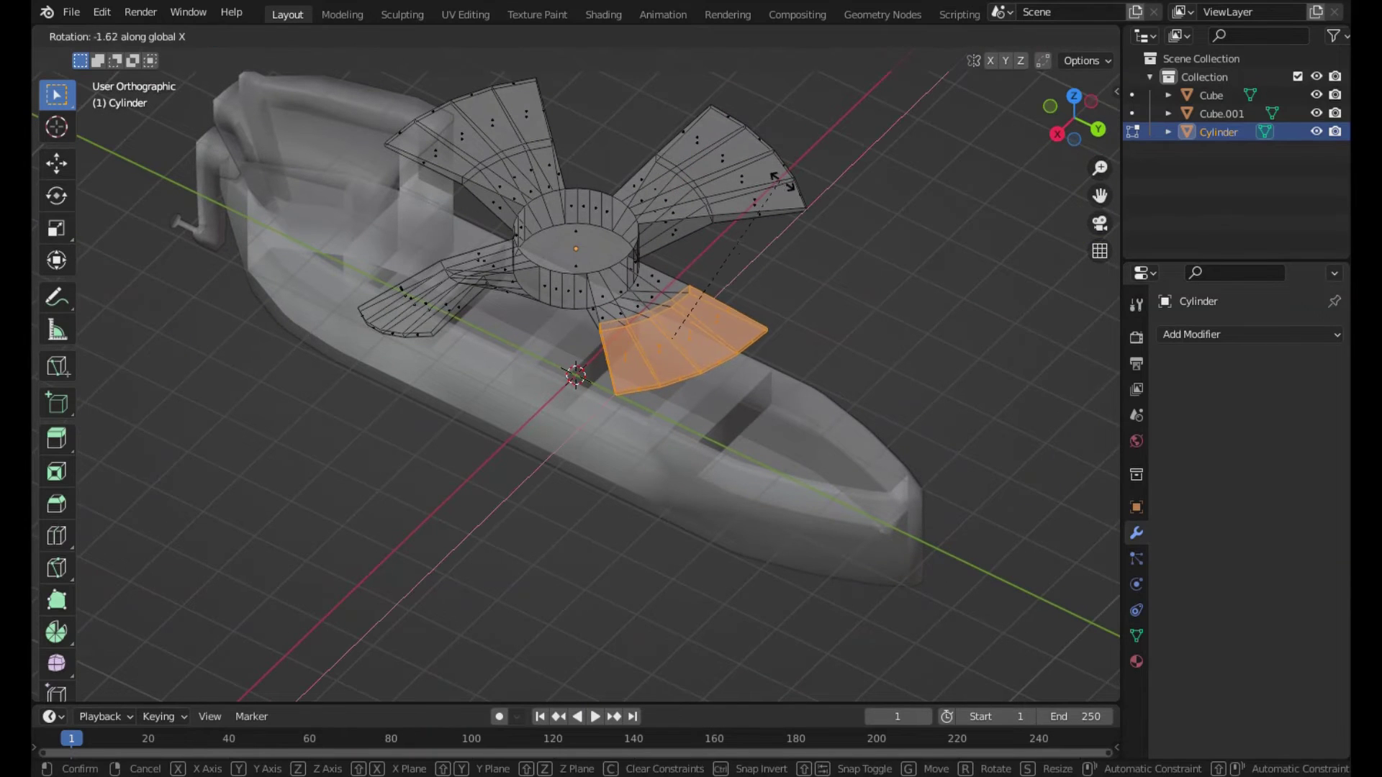
pyautogui.press('y')
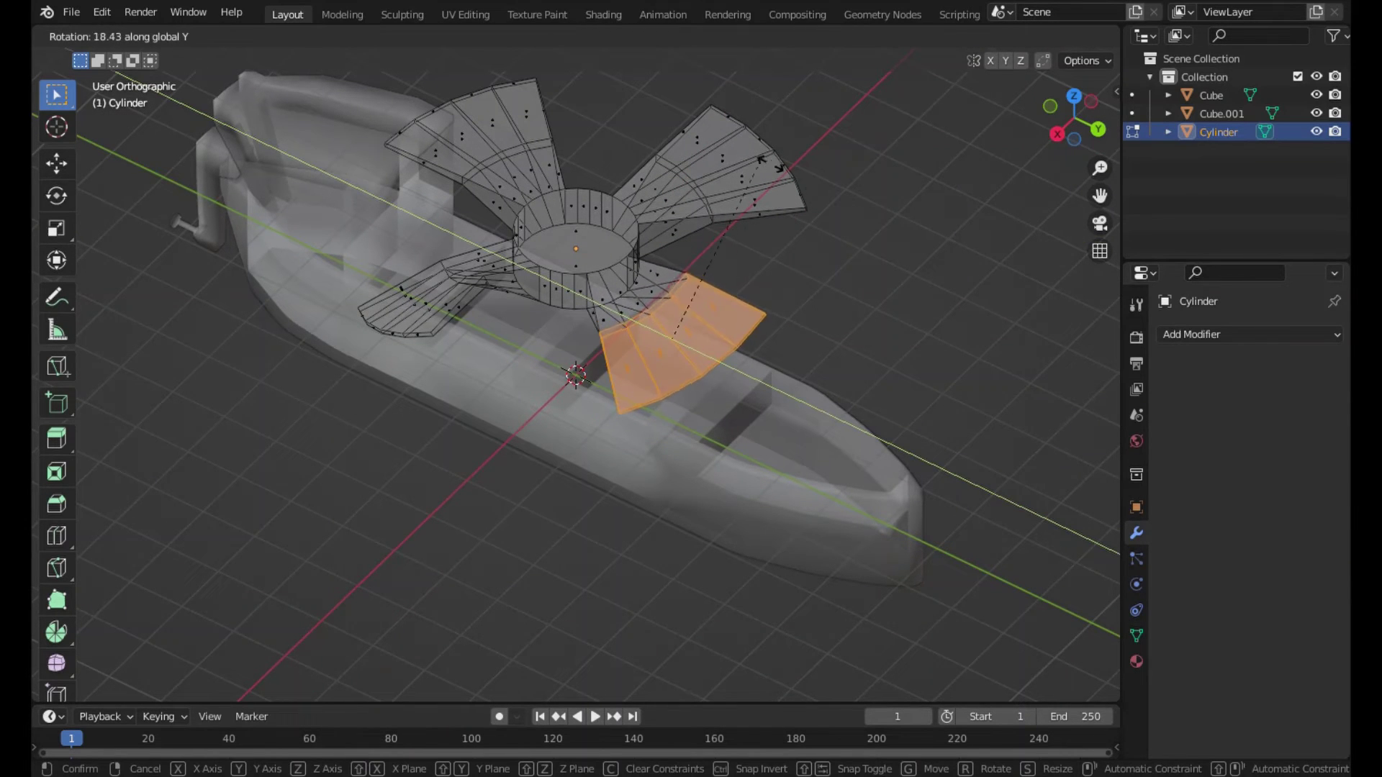
pyautogui.click(847, 263)
pyautogui.hotkey('alt', 'z')
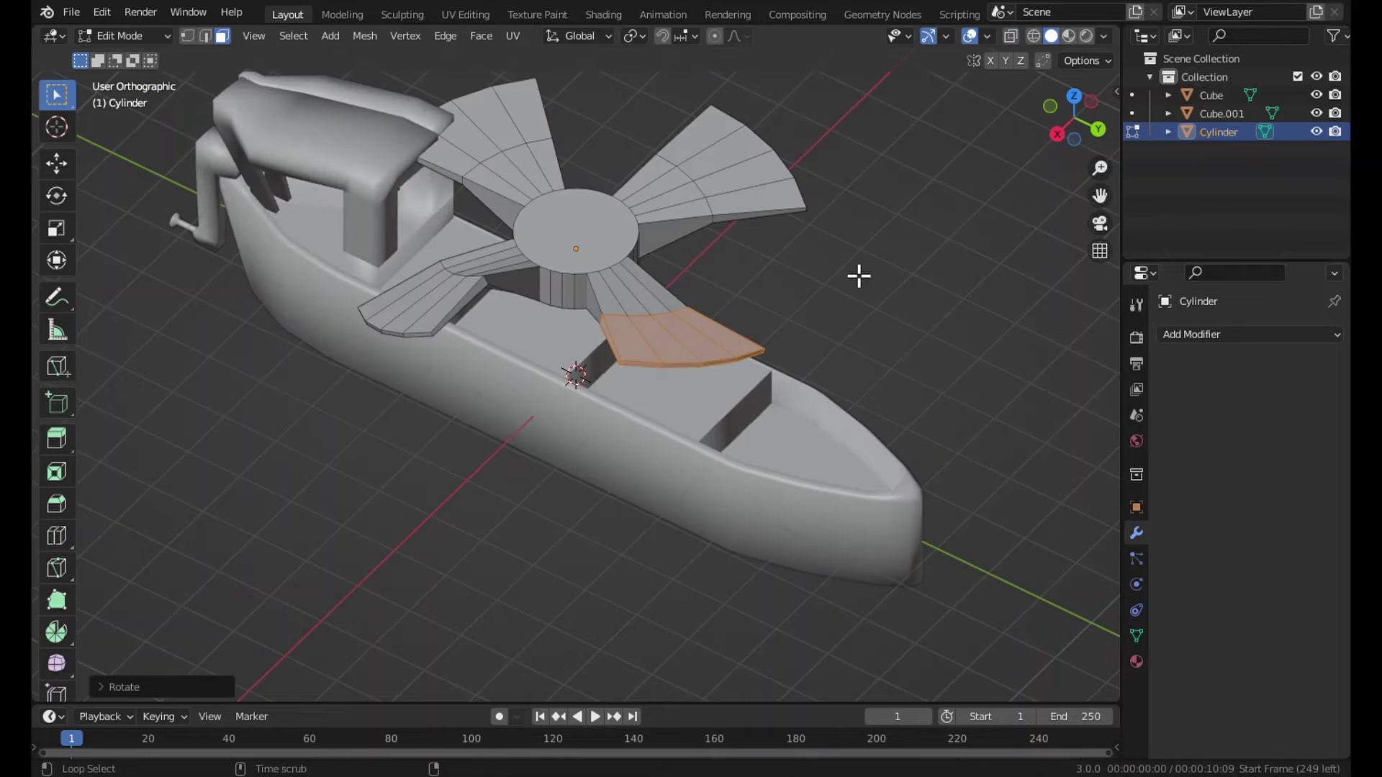
pyautogui.moveTo(856, 272)
pyautogui.mouseDown(button='middle')
pyautogui.moveTo(632, 256)
pyautogui.moveTo(791, 334)
pyautogui.moveTo(965, 203)
pyautogui.moveTo(672, 179)
pyautogui.moveTo(851, 206)
pyautogui.moveTo(1037, 141)
pyautogui.mouseUp(button='middle')
pyautogui.press('Tab')
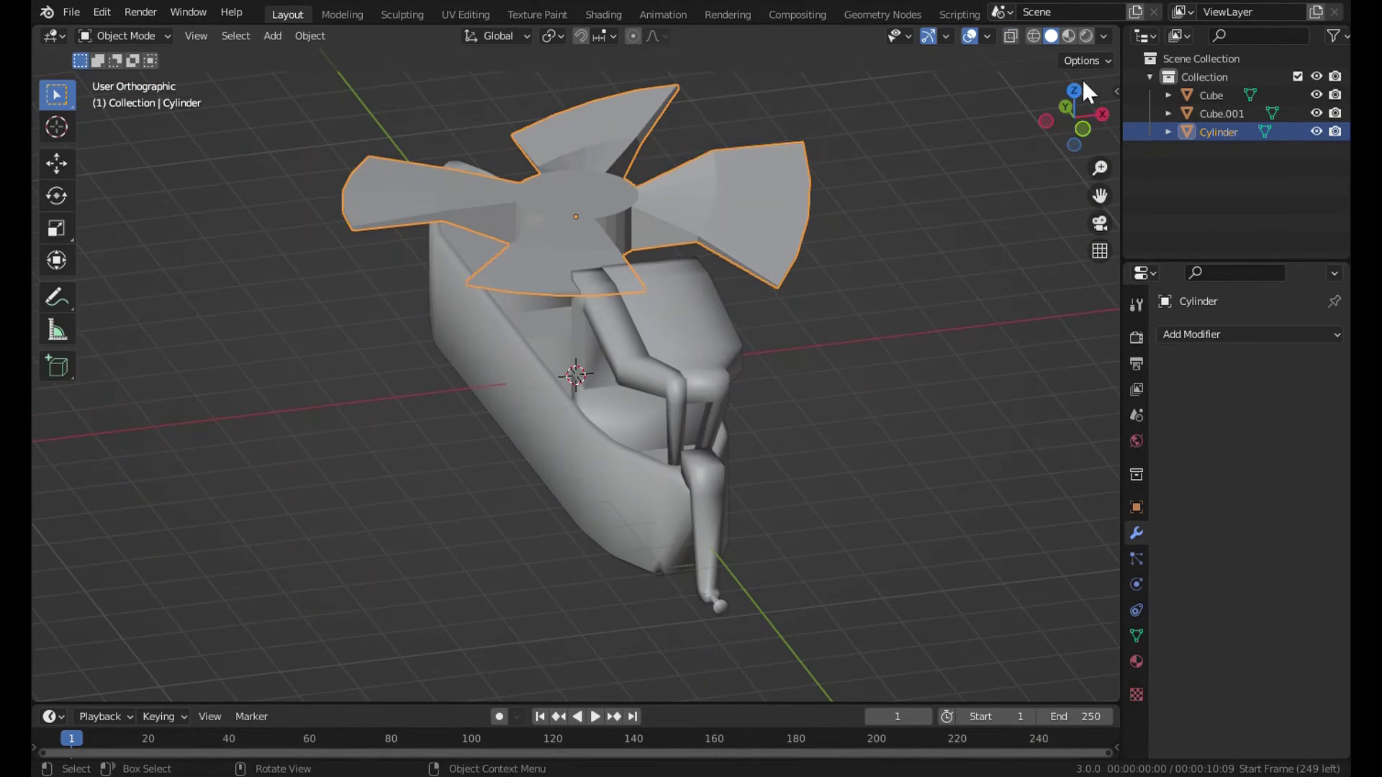
pyautogui.click(1074, 91)
pyautogui.press('Tab')
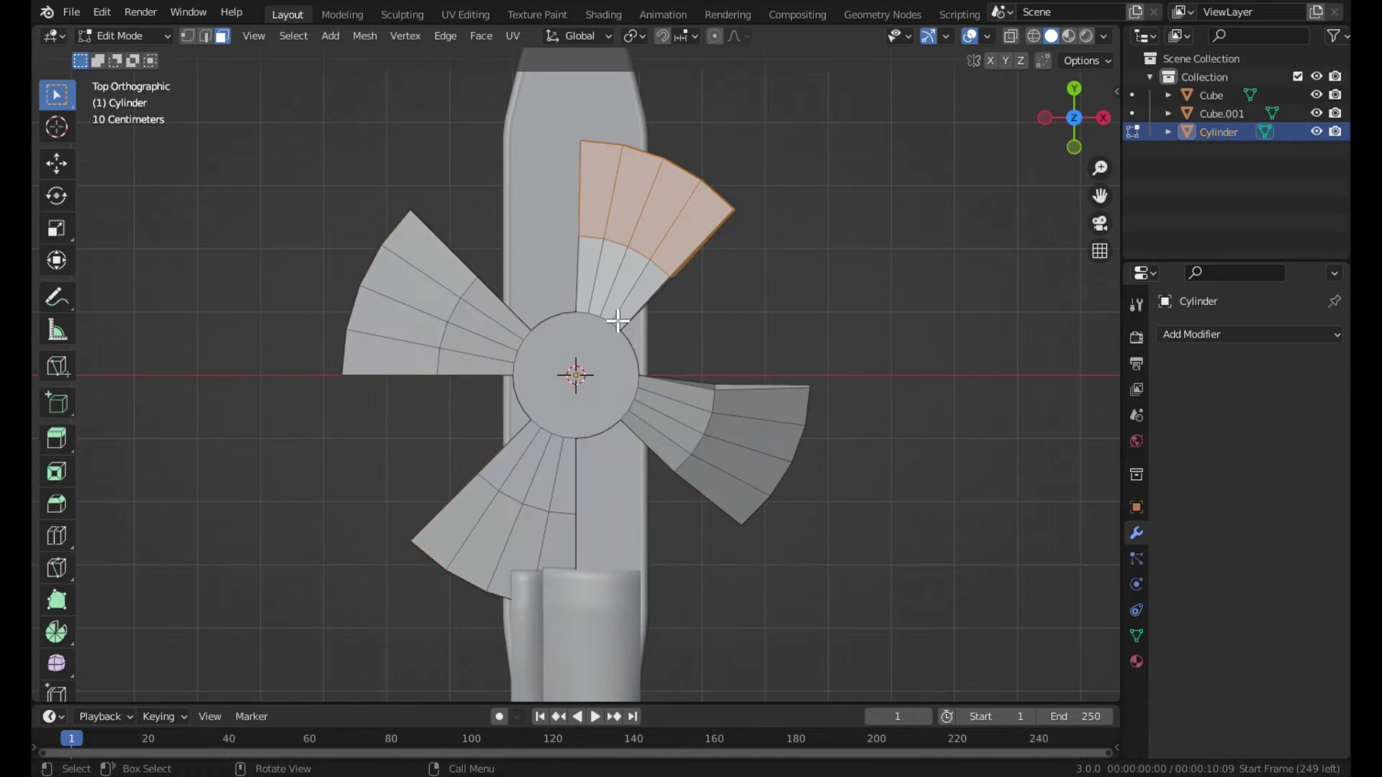
# Box-select the left blade's outer section with X-ray shading on.
pyautogui.hotkey('alt', 'z')
pyautogui.moveTo(267, 140)
pyautogui.mouseDown()
pyautogui.moveTo(324, 190)
pyautogui.moveTo(434, 395)
pyautogui.moveTo(429, 422)
pyautogui.mouseUp()
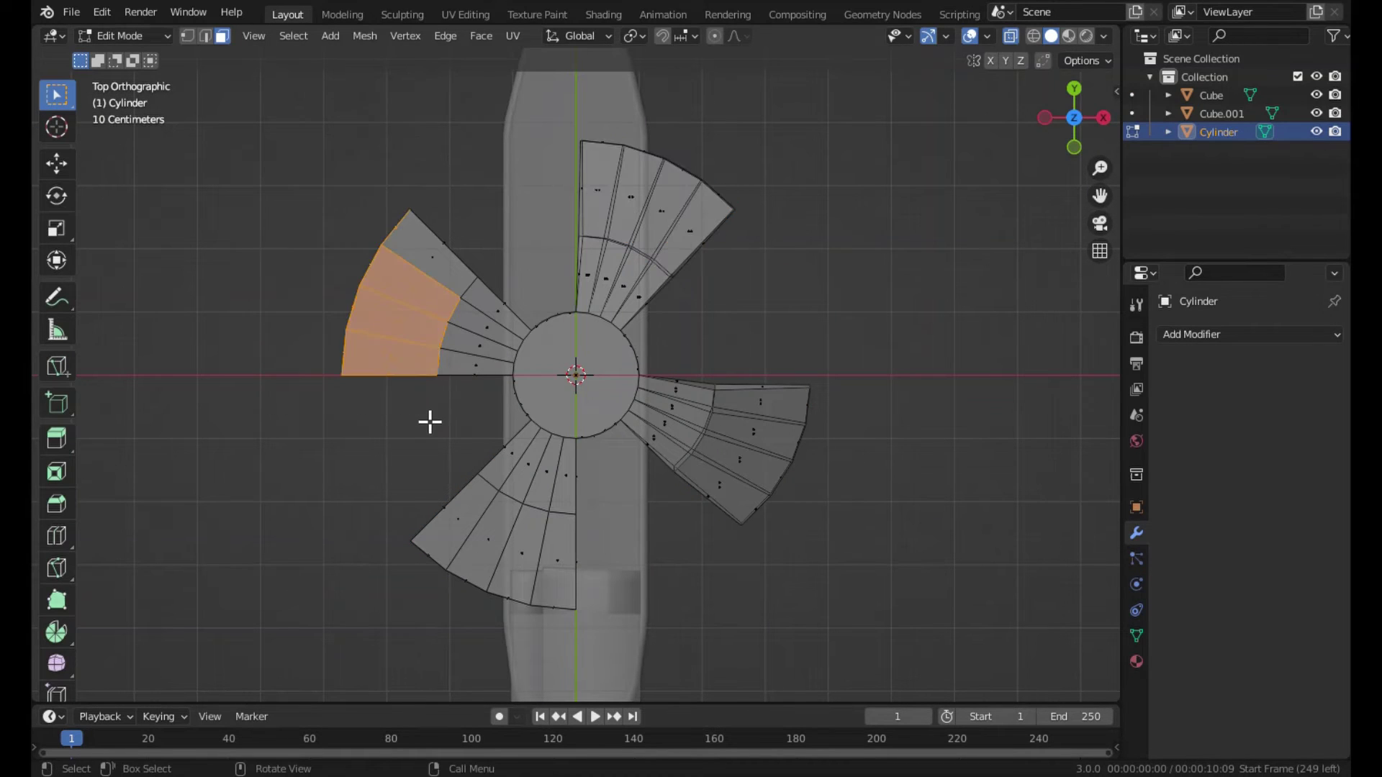
pyautogui.keyDown('shift'); pyautogui.moveTo(370, 201); pyautogui.dragTo(468, 284); pyautogui.keyUp('shift')
pyautogui.moveTo(469, 284)
pyautogui.mouseDown(button='middle')
pyautogui.moveTo(663, 317)
pyautogui.moveTo(740, 275)
pyautogui.moveTo(702, 281)
pyautogui.moveTo(895, 235)
pyautogui.moveTo(1021, 241)
pyautogui.moveTo(787, 240)
pyautogui.moveTo(765, 222)
pyautogui.mouseUp(button='middle')
pyautogui.press('Tab')
pyautogui.hotkey('alt', 'z')
# Twist the left blade's outer faces about the X axis by about -19°.
pyautogui.press('Tab')
pyautogui.click(766, 223)
pyautogui.press('r')
pyautogui.press('x')
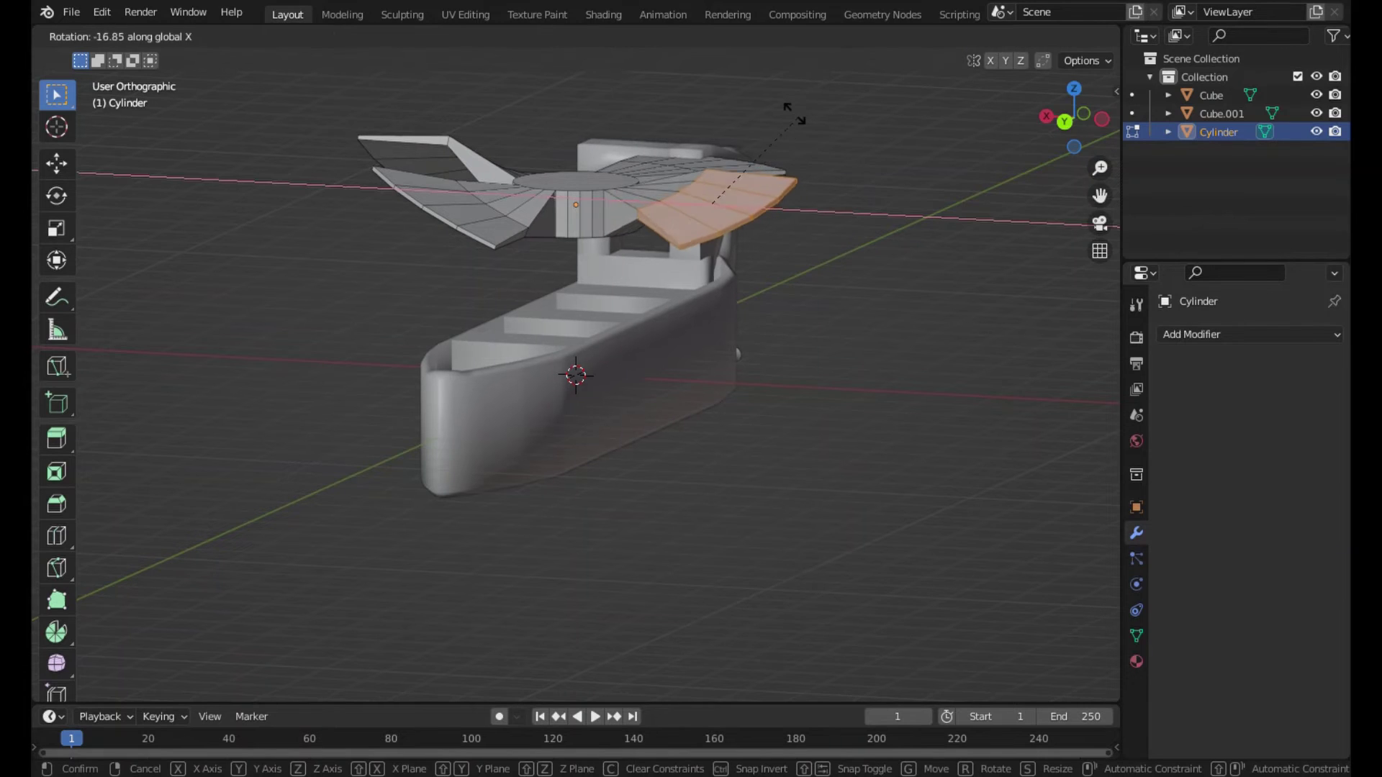
pyautogui.click(805, 103)
pyautogui.press('Tab')
# Orbit around the boat to inspect the propeller, ending in Top view.
pyautogui.moveTo(819, 132); pyautogui.dragTo(668, 201, button='middle')
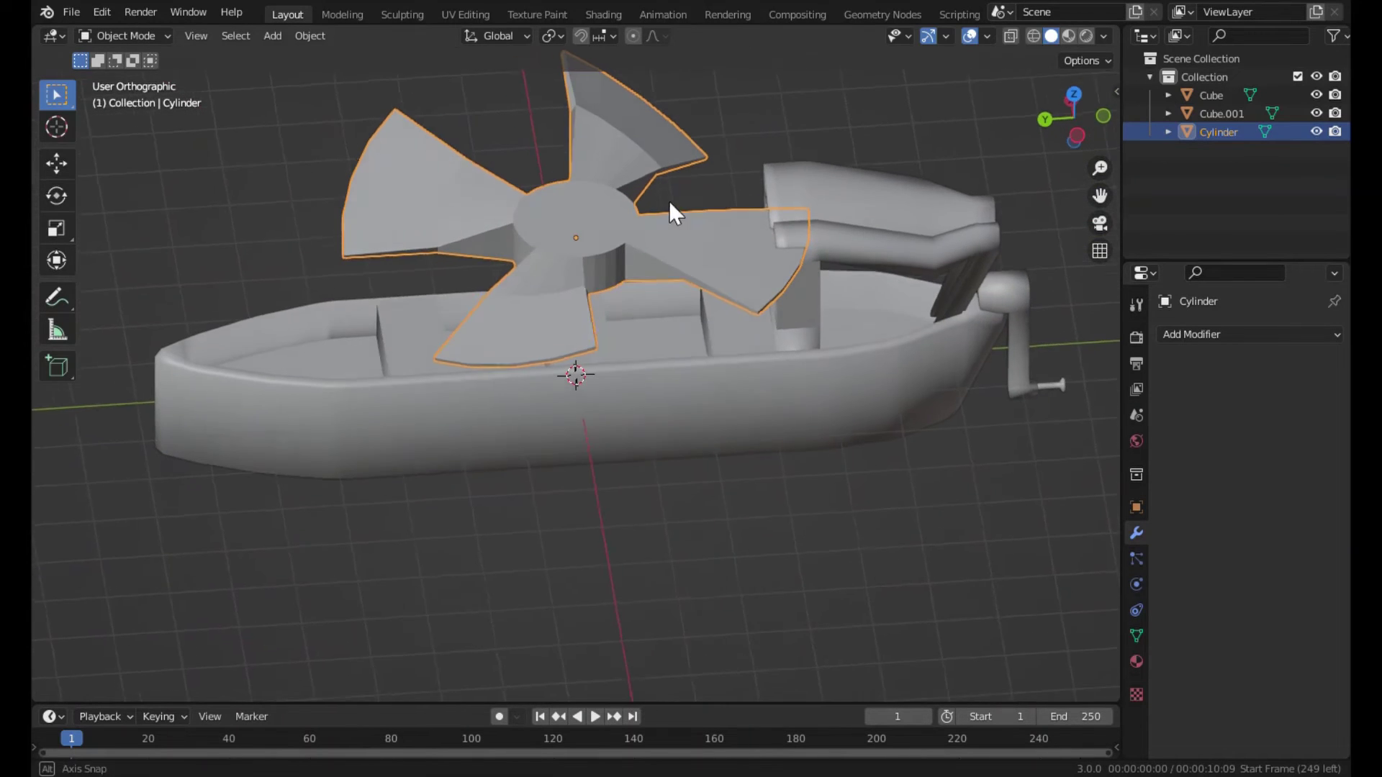
pyautogui.moveTo(992, 125)
pyautogui.mouseDown(button='middle')
pyautogui.moveTo(705, 105)
pyautogui.moveTo(749, 198)
pyautogui.mouseUp(button='middle')
pyautogui.moveTo(505, 266)
pyautogui.mouseDown(button='middle')
pyautogui.moveTo(738, 226)
pyautogui.moveTo(667, 192)
pyautogui.moveTo(525, 214)
pyautogui.mouseUp(button='middle')
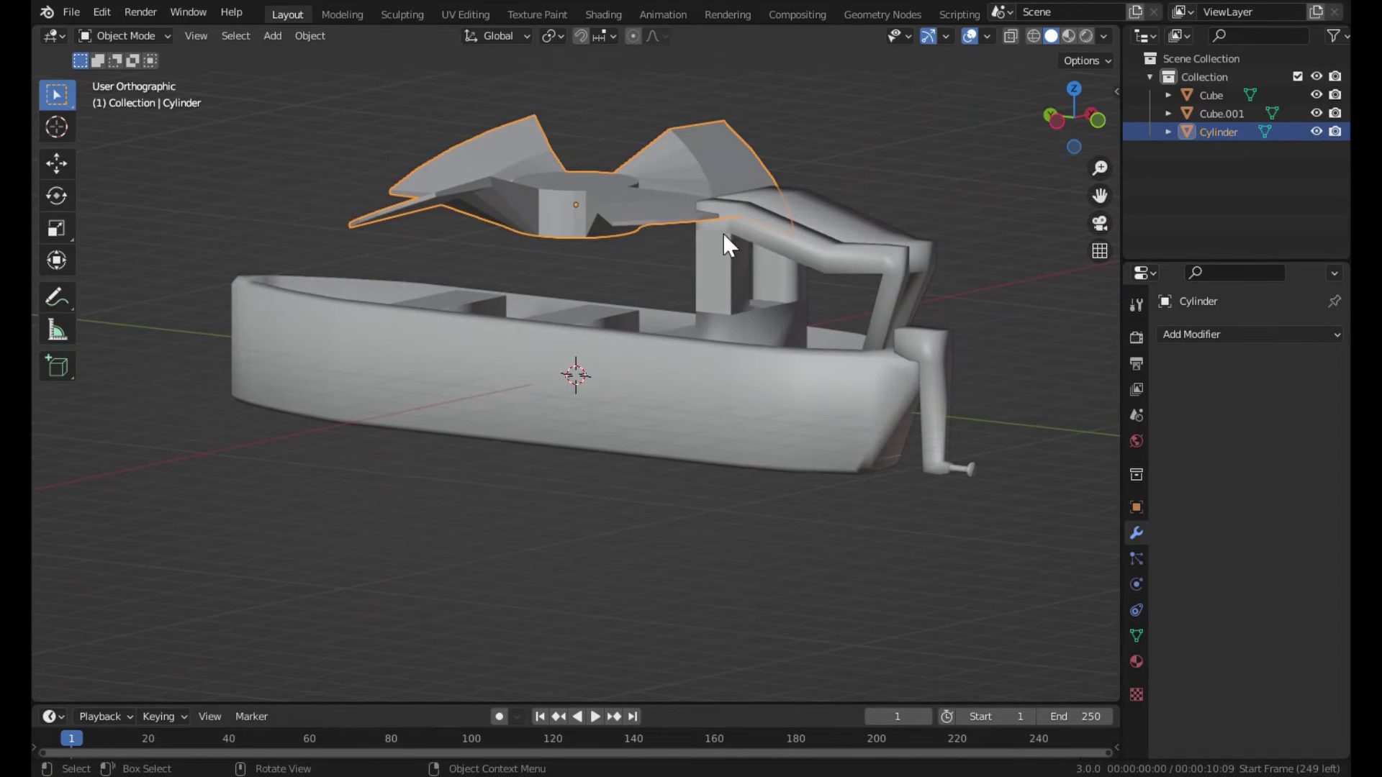
pyautogui.moveTo(724, 235)
pyautogui.mouseDown(button='middle')
pyautogui.moveTo(673, 308)
pyautogui.moveTo(819, 263)
pyautogui.mouseUp(button='middle')
pyautogui.click(1075, 92)
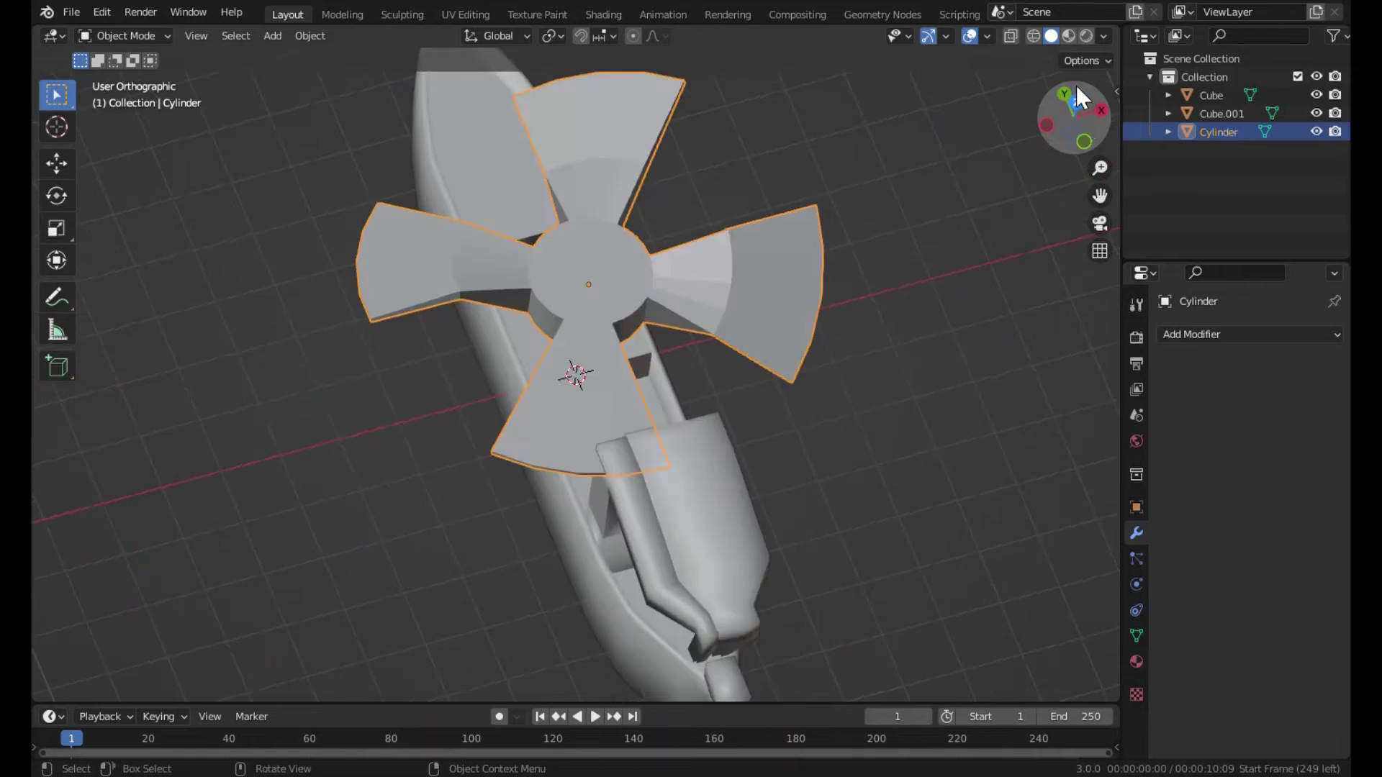
# Box-select the lower-left blade's outer section in X-ray, then return to perspective.
pyautogui.press('Tab')
pyautogui.hotkey('alt', 'z')
pyautogui.moveTo(380, 529); pyautogui.dragTo(630, 663)
pyautogui.moveTo(461, 546); pyautogui.dragTo(538, 368, button='middle')
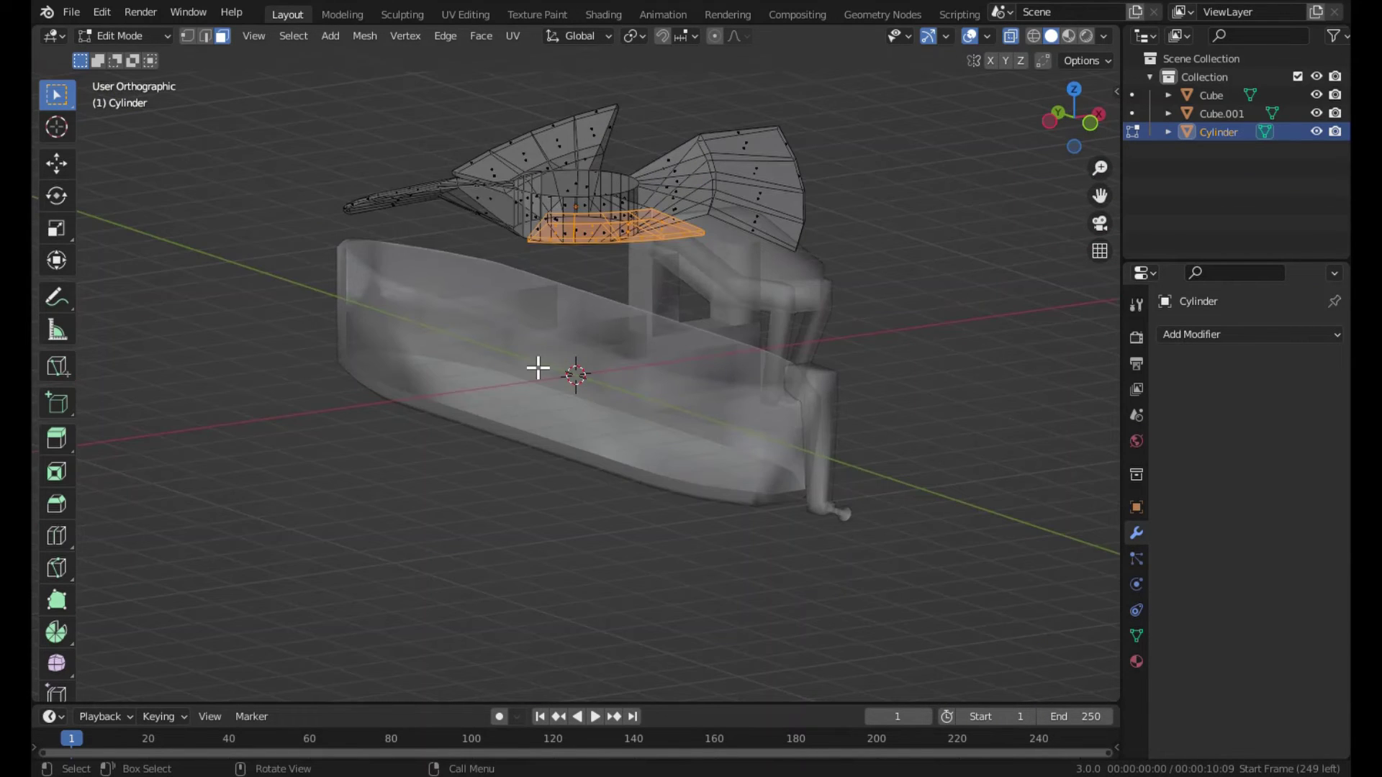
pyautogui.press('KP_5')
pyautogui.hotkey('alt', 'z')
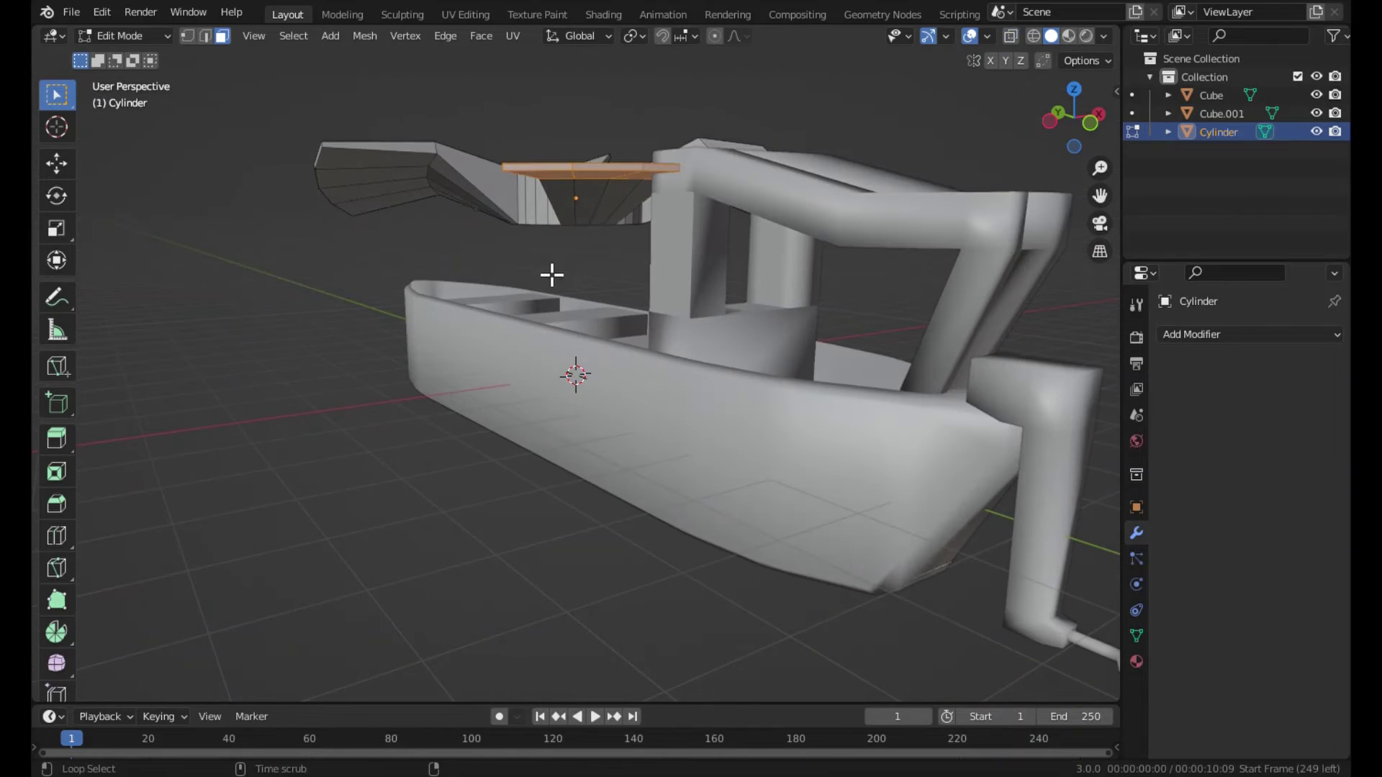
pyautogui.moveTo(549, 275)
pyautogui.mouseDown(button='middle')
pyautogui.moveTo(587, 210)
pyautogui.moveTo(691, 177)
pyautogui.mouseUp(button='middle')
# Begin rotating the selected blade faces about the Y axis toward about 29°.
pyautogui.press('s')
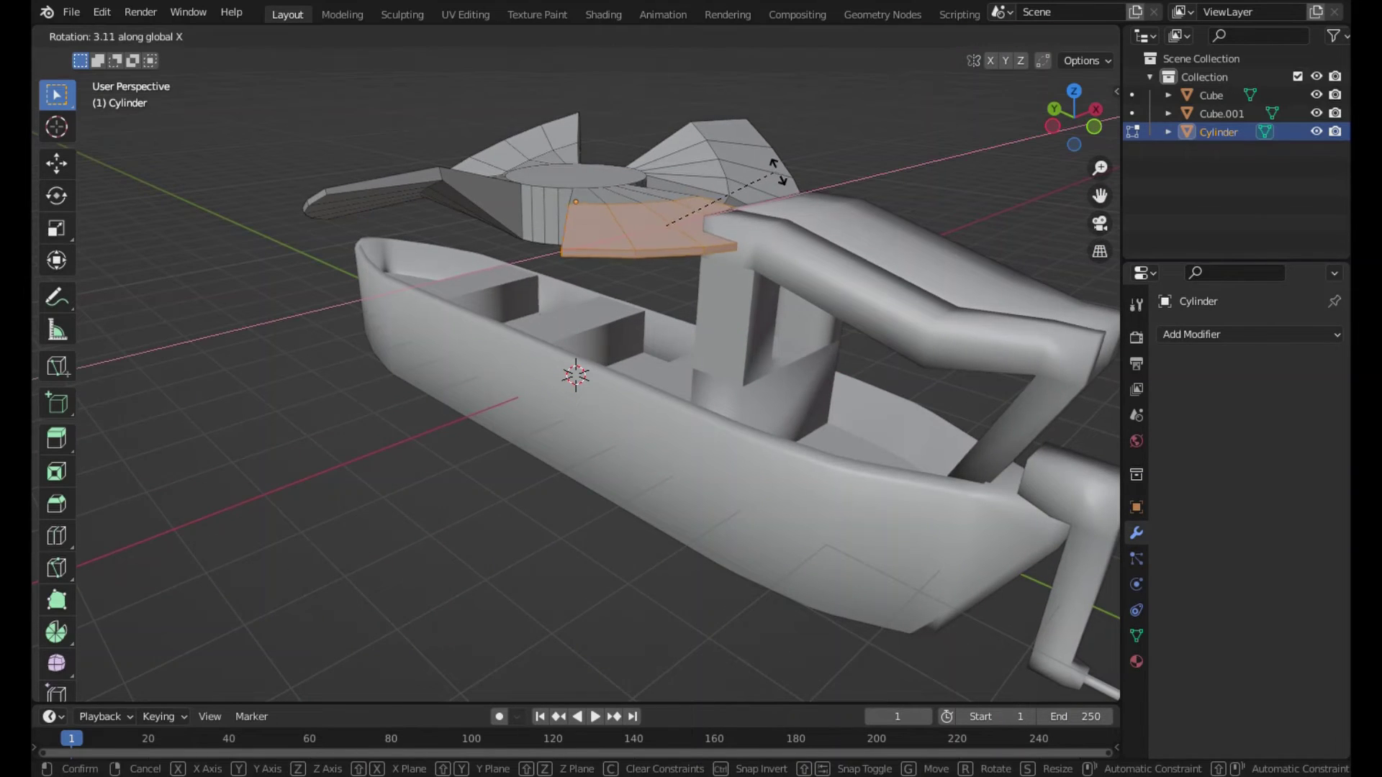
pyautogui.press('Escape')
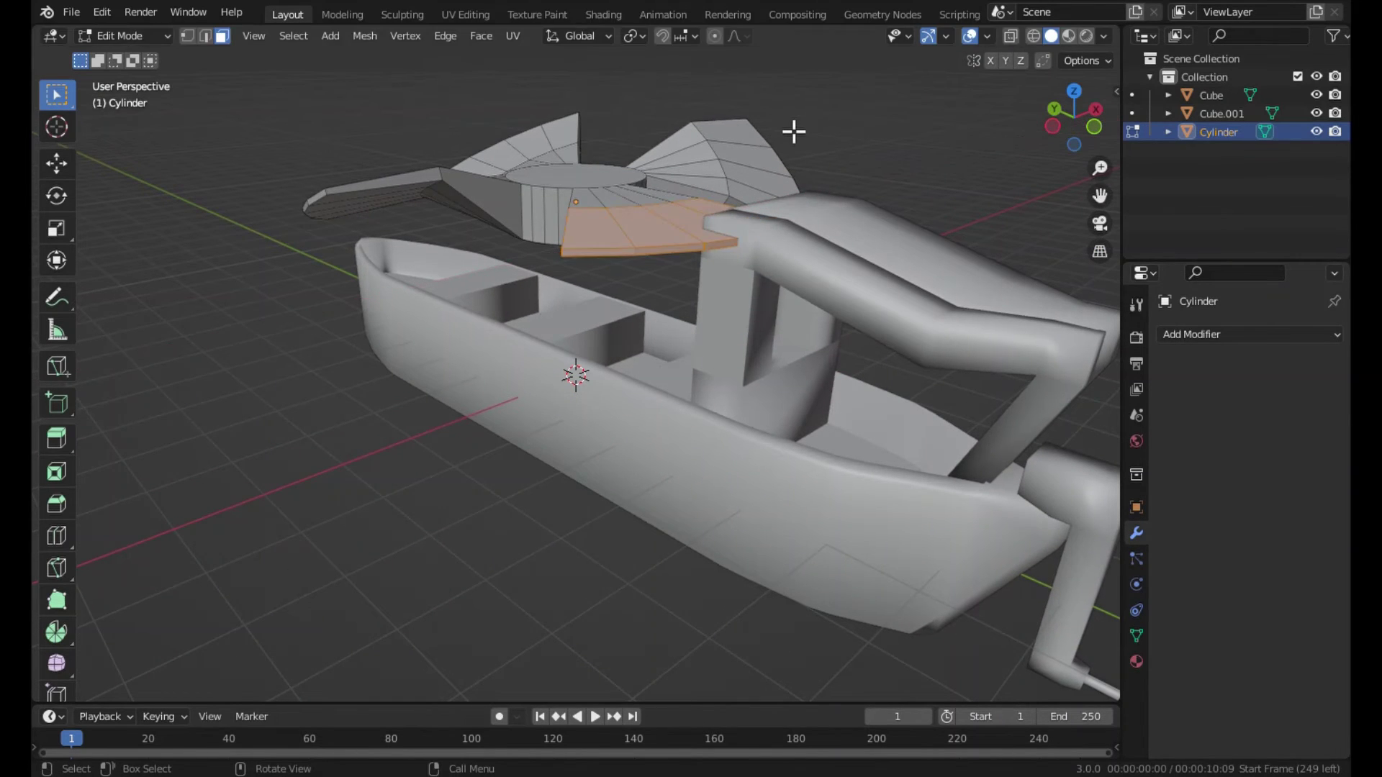
pyautogui.press('r')
pyautogui.press('y')
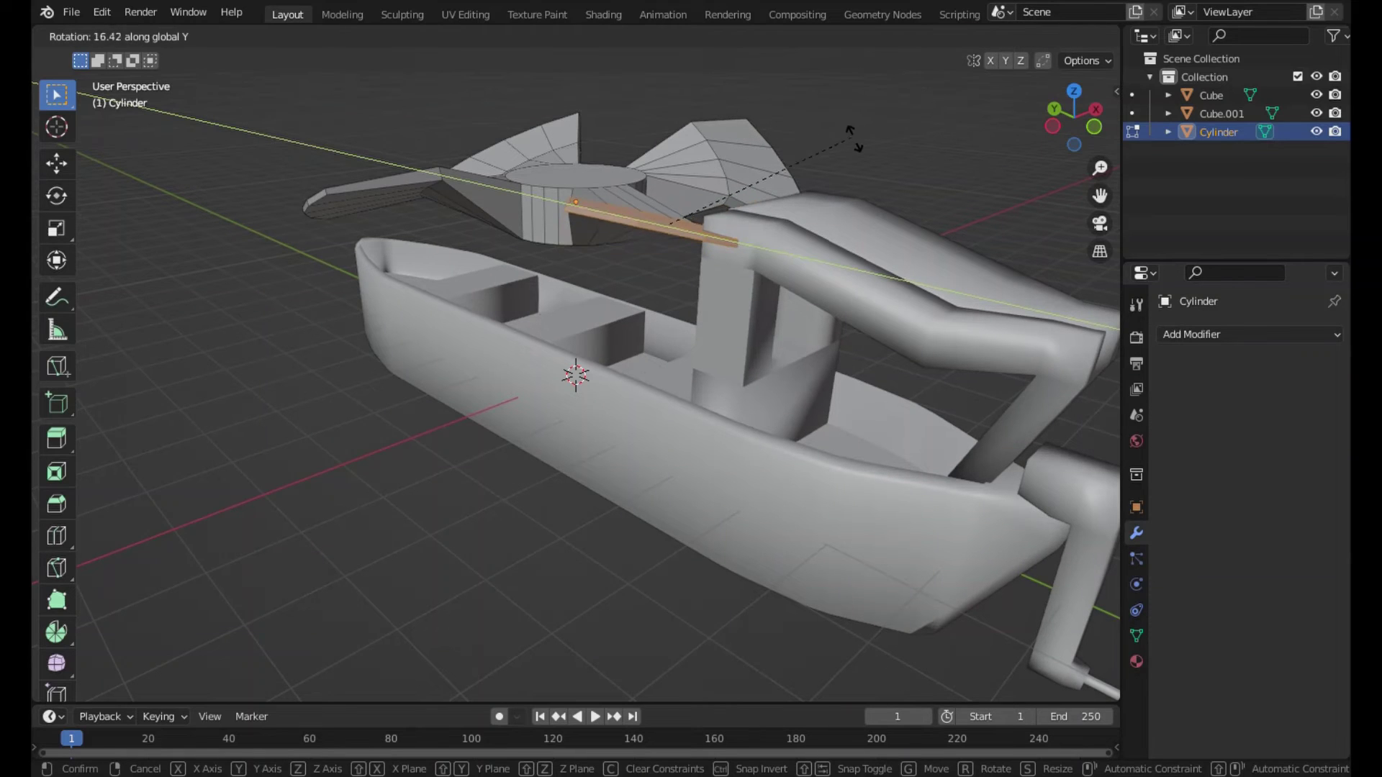
# Confirm the blade tilt and apply Shade Smooth to the propeller.
pyautogui.click(867, 178)
pyautogui.press('Tab')
pyautogui.moveTo(797, 183); pyautogui.dragTo(632, 153, button='middle')
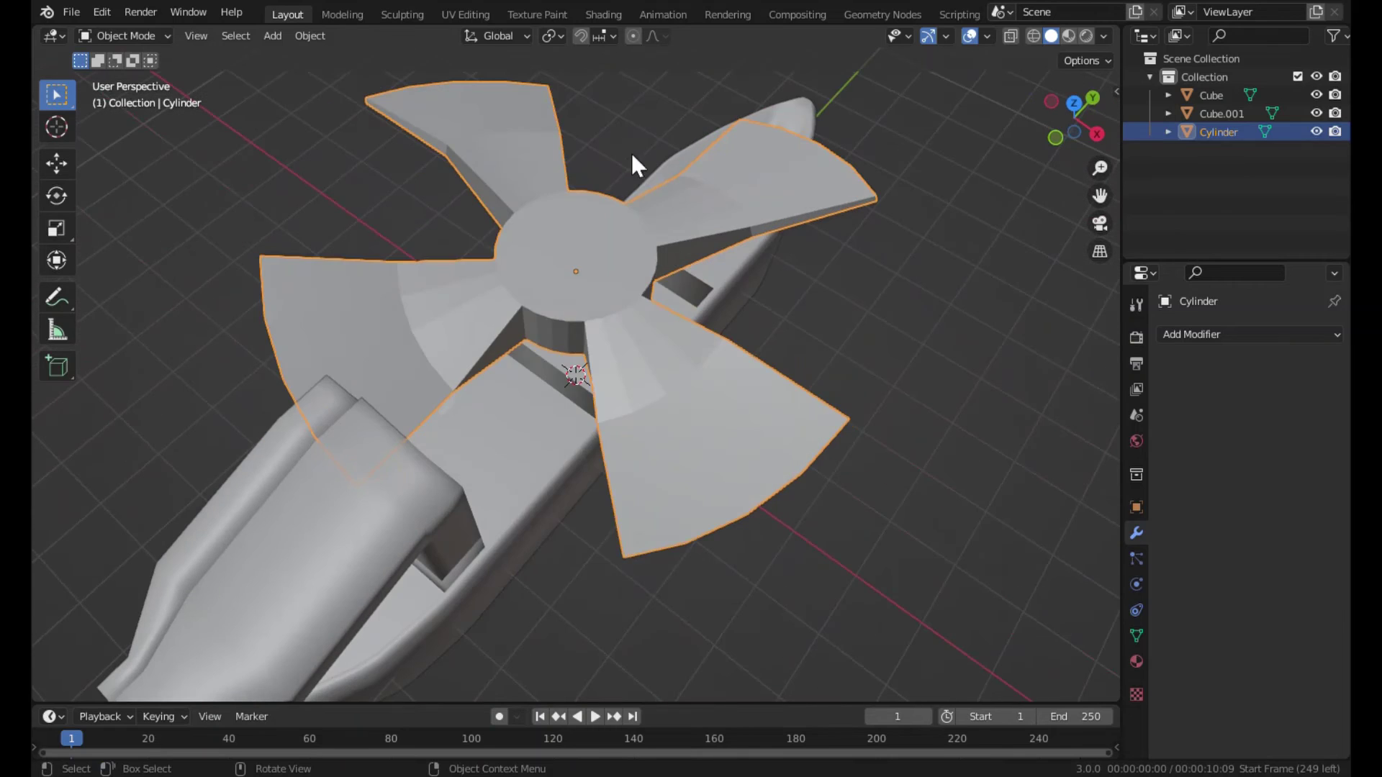
pyautogui.rightClick(631, 151)
pyautogui.click(630, 154)
# Scale the propeller down and move it toward the stern.
pyautogui.press('s')
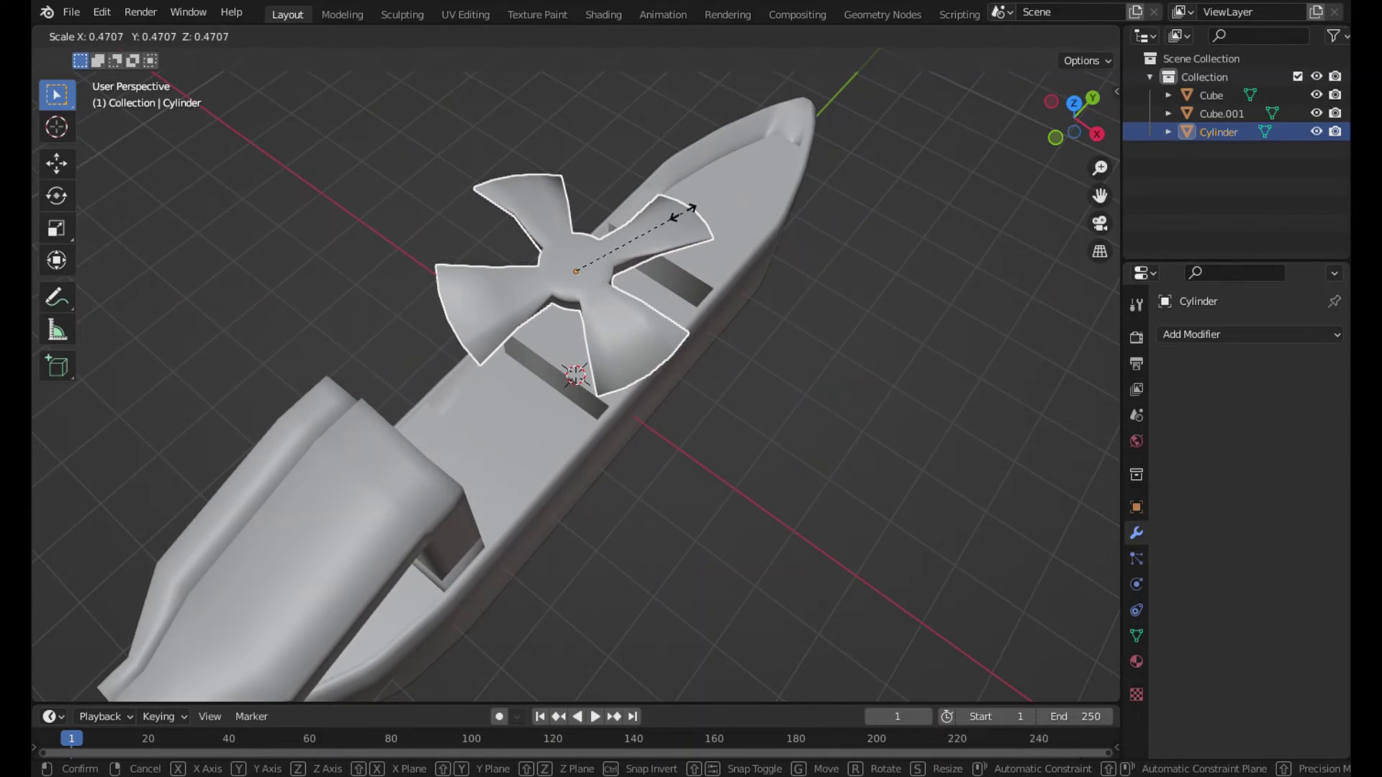
pyautogui.click(638, 232)
pyautogui.press('Tab')
pyautogui.moveTo(660, 222); pyautogui.dragTo(700, 179, button='middle')
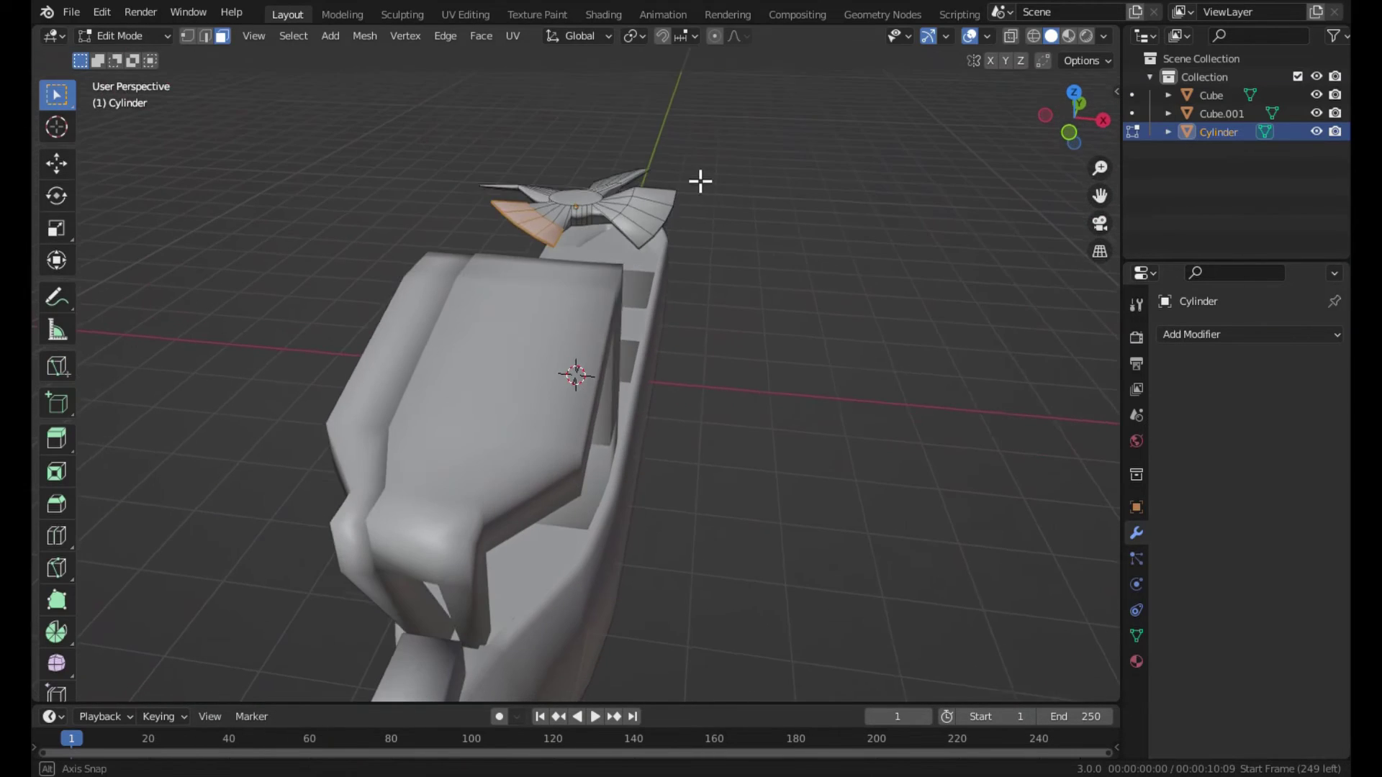
pyautogui.press('Tab')
pyautogui.press('g')
pyautogui.click(464, 458)
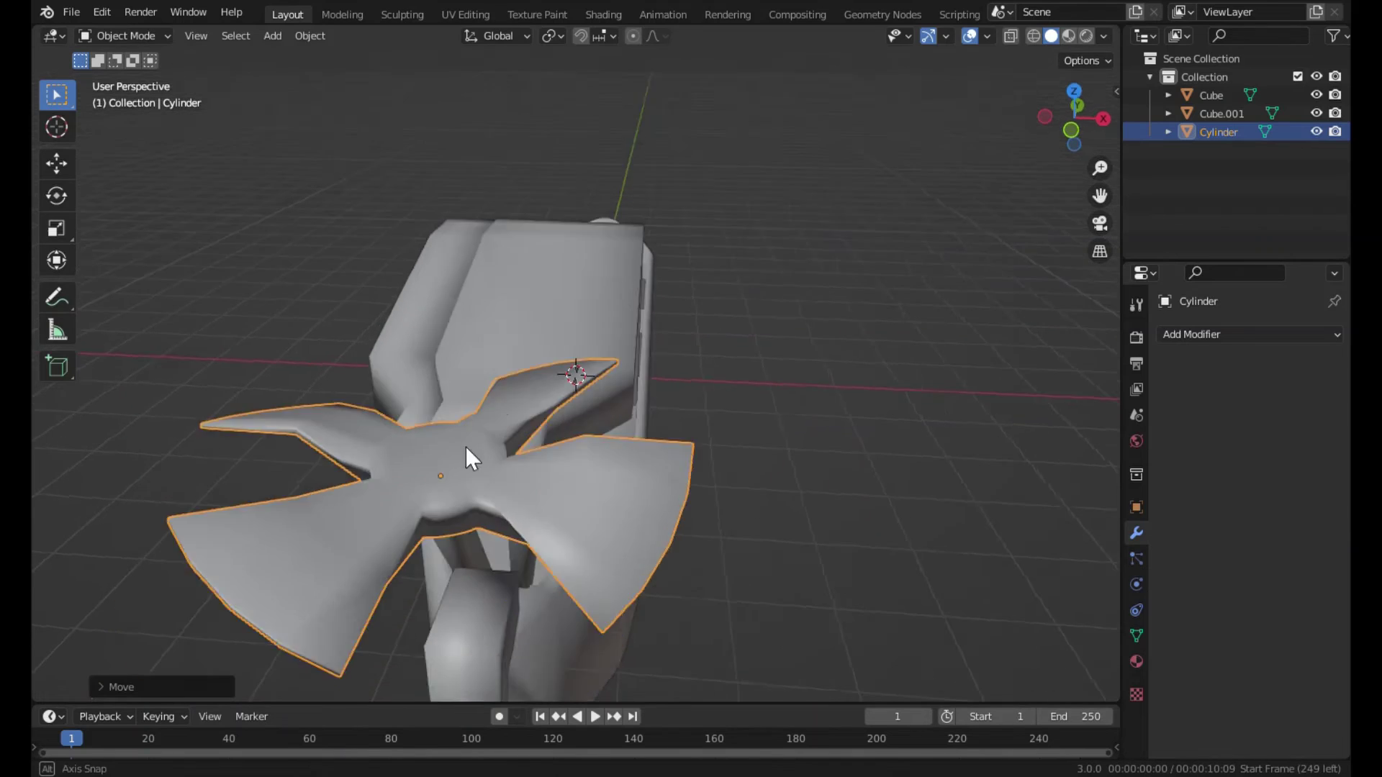
# Lower the propeller along Z to sit beneath the rudder.
pyautogui.moveTo(466, 453)
pyautogui.mouseDown(button='middle')
pyautogui.moveTo(518, 365)
pyautogui.moveTo(598, 317)
pyautogui.mouseUp(button='middle')
pyautogui.press('h')
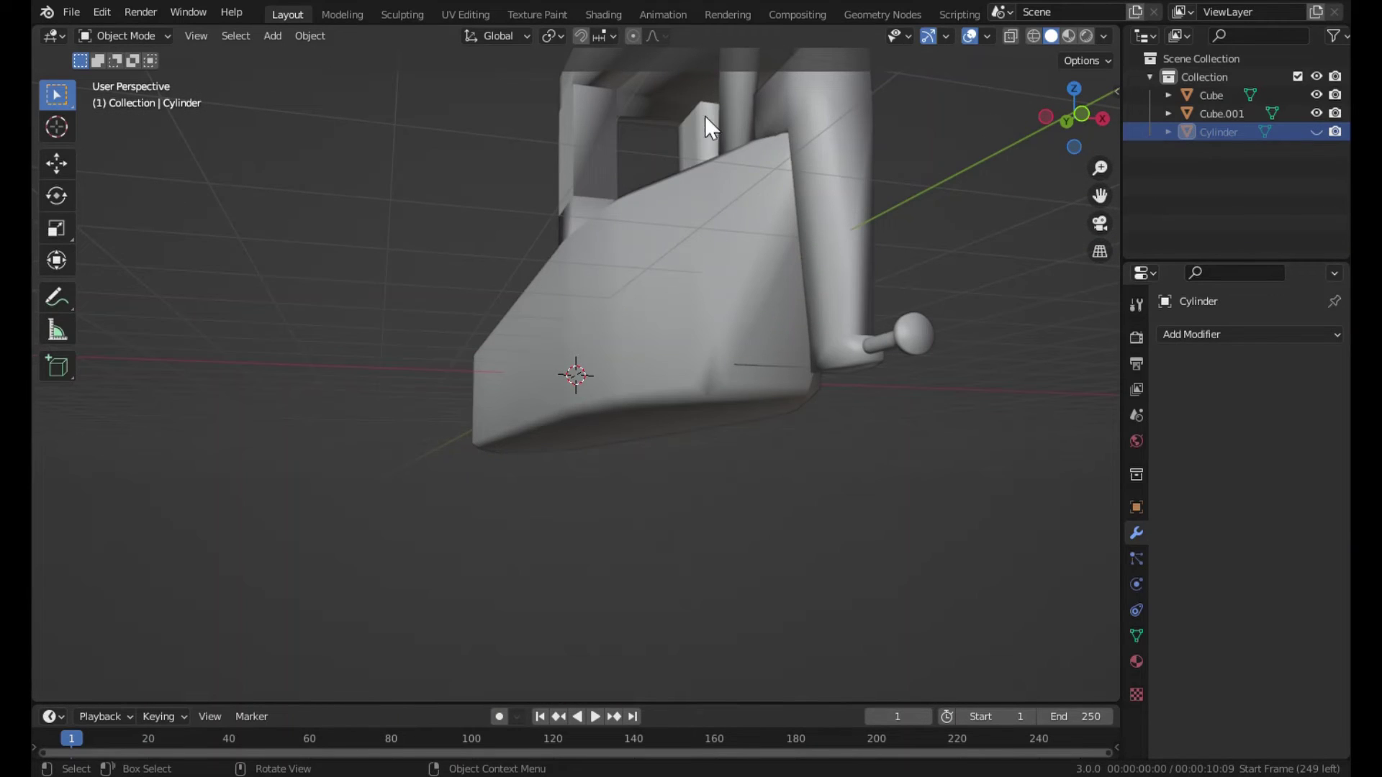
pyautogui.hotkey('alt', 'h')
pyautogui.press('g')
pyautogui.press('z')
pyautogui.click(887, 355)
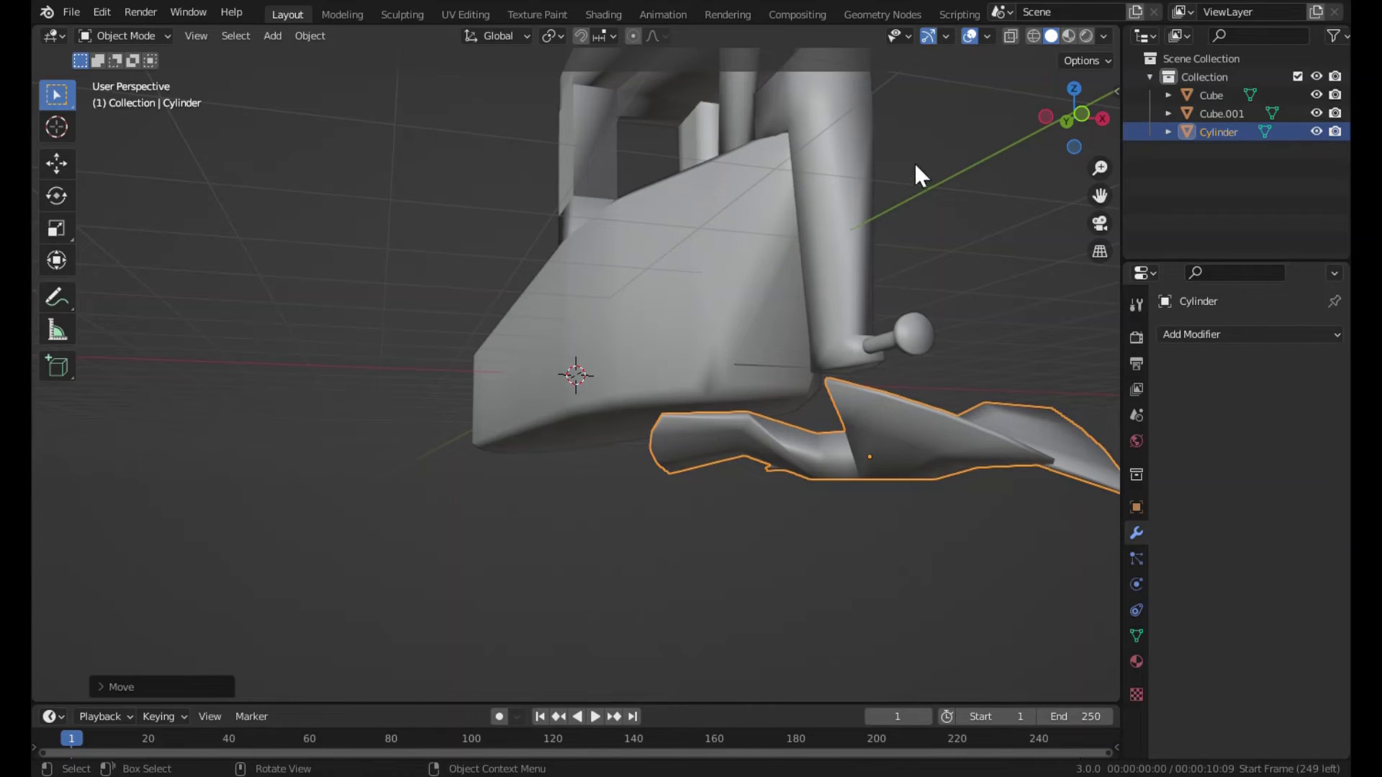
# Rotate the propeller 90° about X so it stands upright.
pyautogui.press('r')
pyautogui.press('y')
pyautogui.press('Escape')
pyautogui.write('rx')
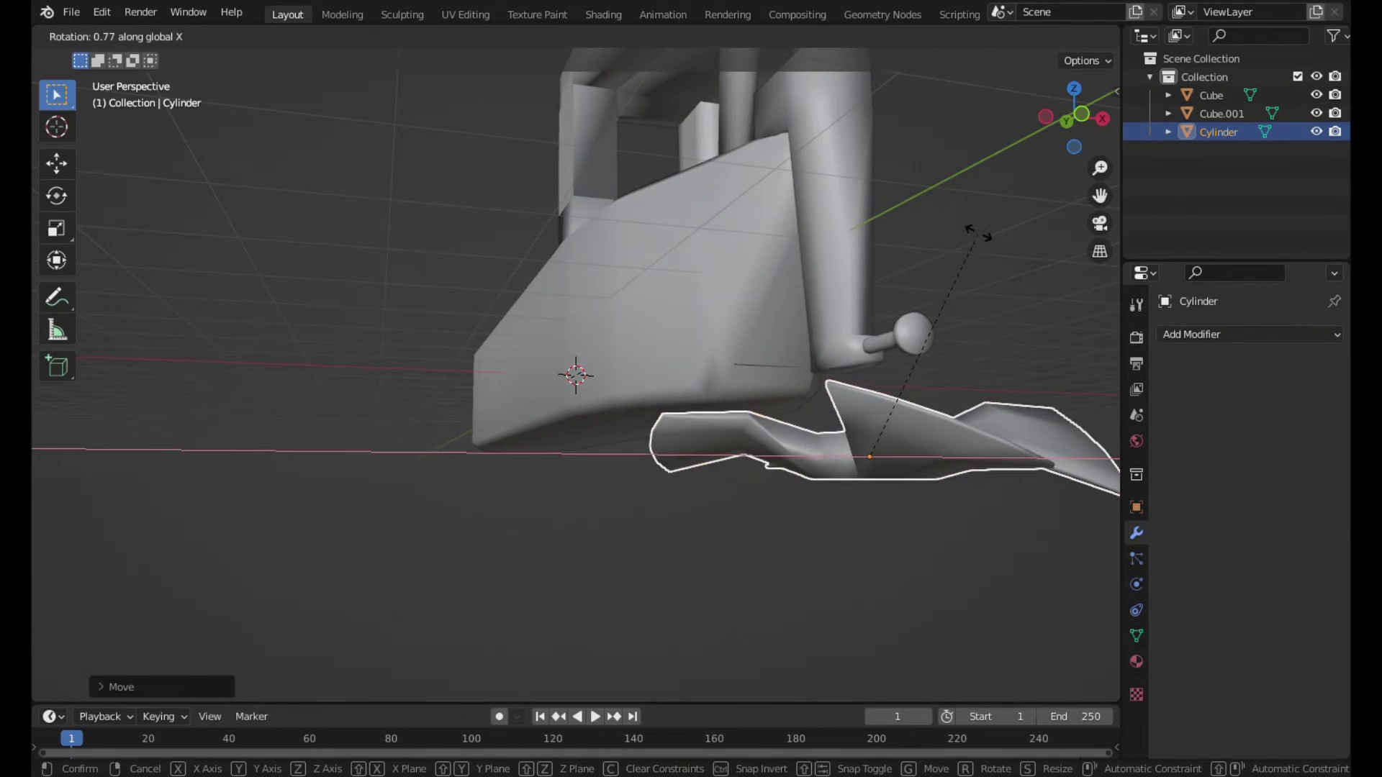
pyautogui.write('90')
pyautogui.press('Return')
# Raise the upright propeller along Z and check it from the front view.
pyautogui.moveTo(936, 299); pyautogui.dragTo(909, 302, button='middle')
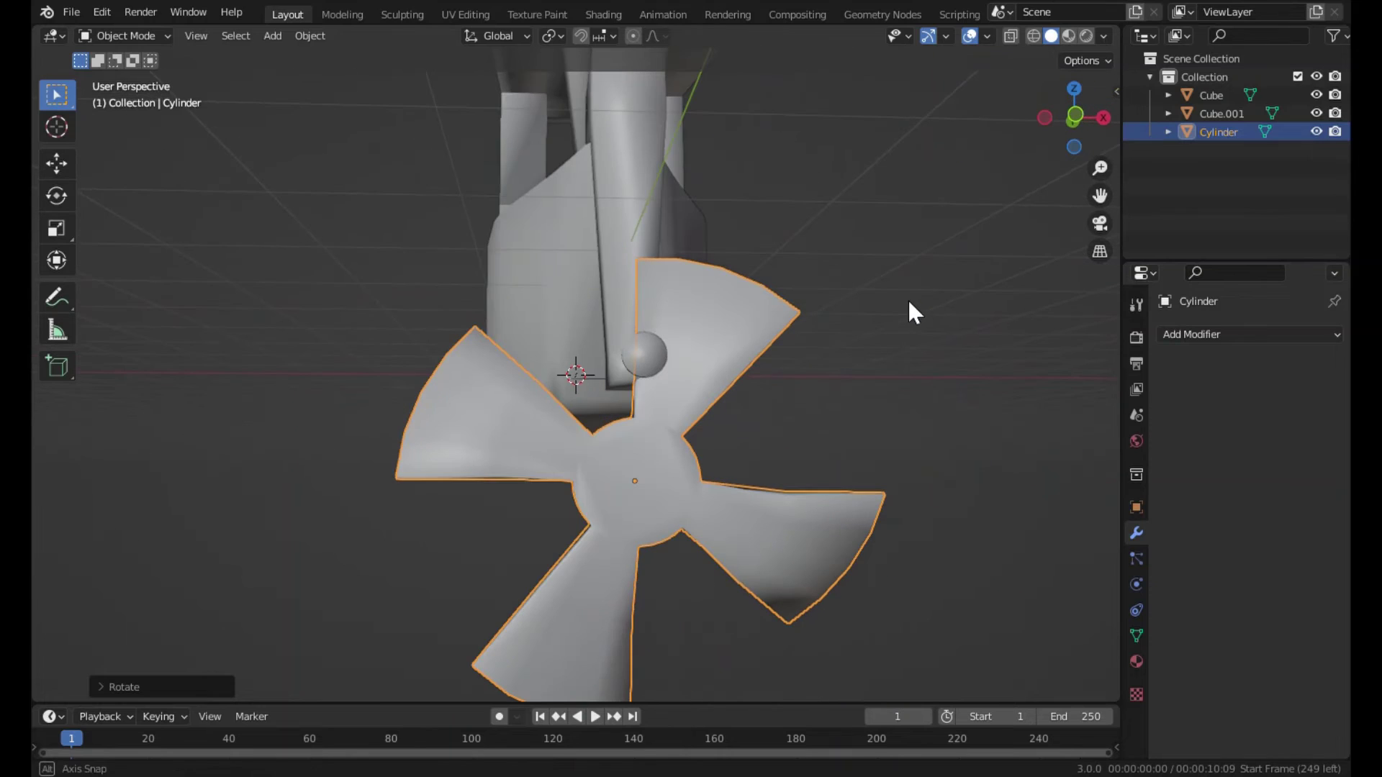
pyautogui.press('g')
pyautogui.press('z')
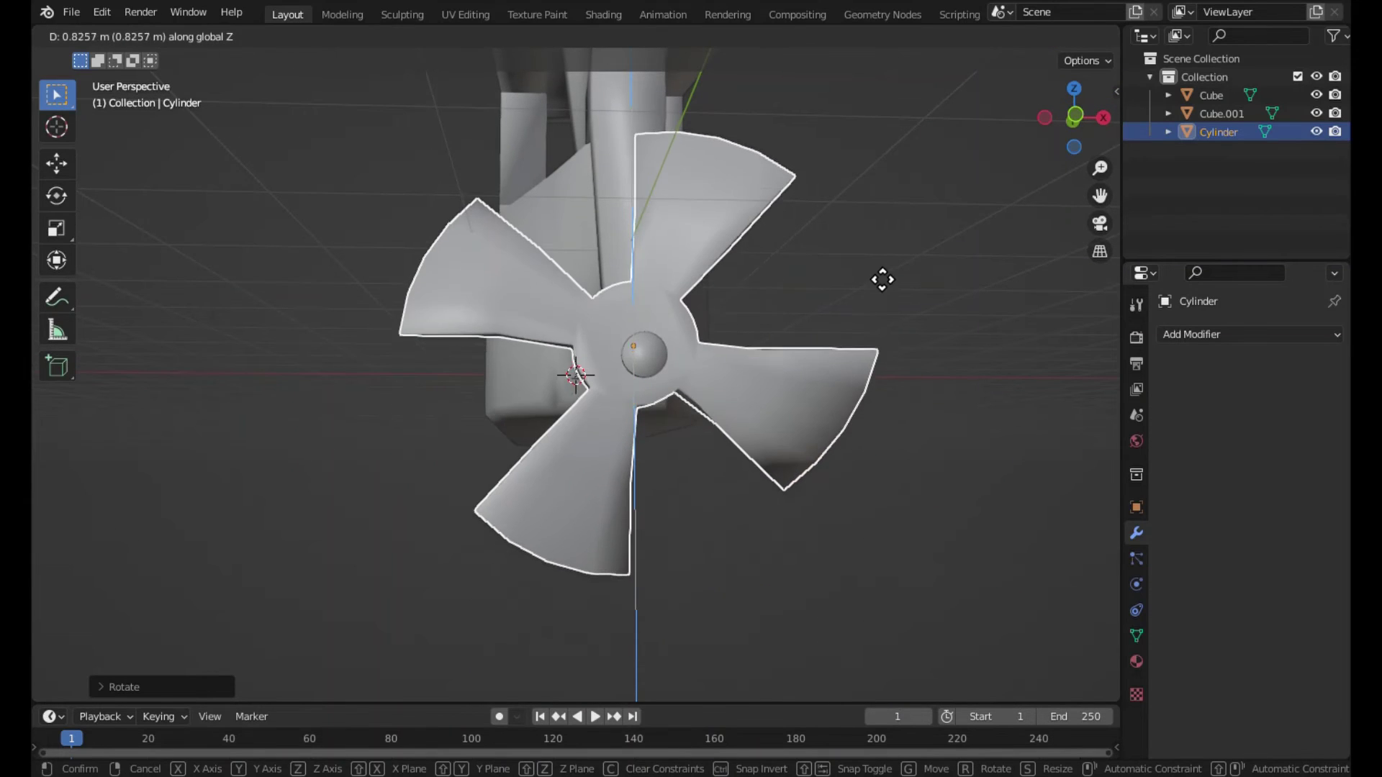
pyautogui.click(833, 295)
pyautogui.click(1077, 114)
# In front ortho view, move the propeller along Z, Y and X until it is centred behind the rudder.
pyautogui.click(1102, 250)
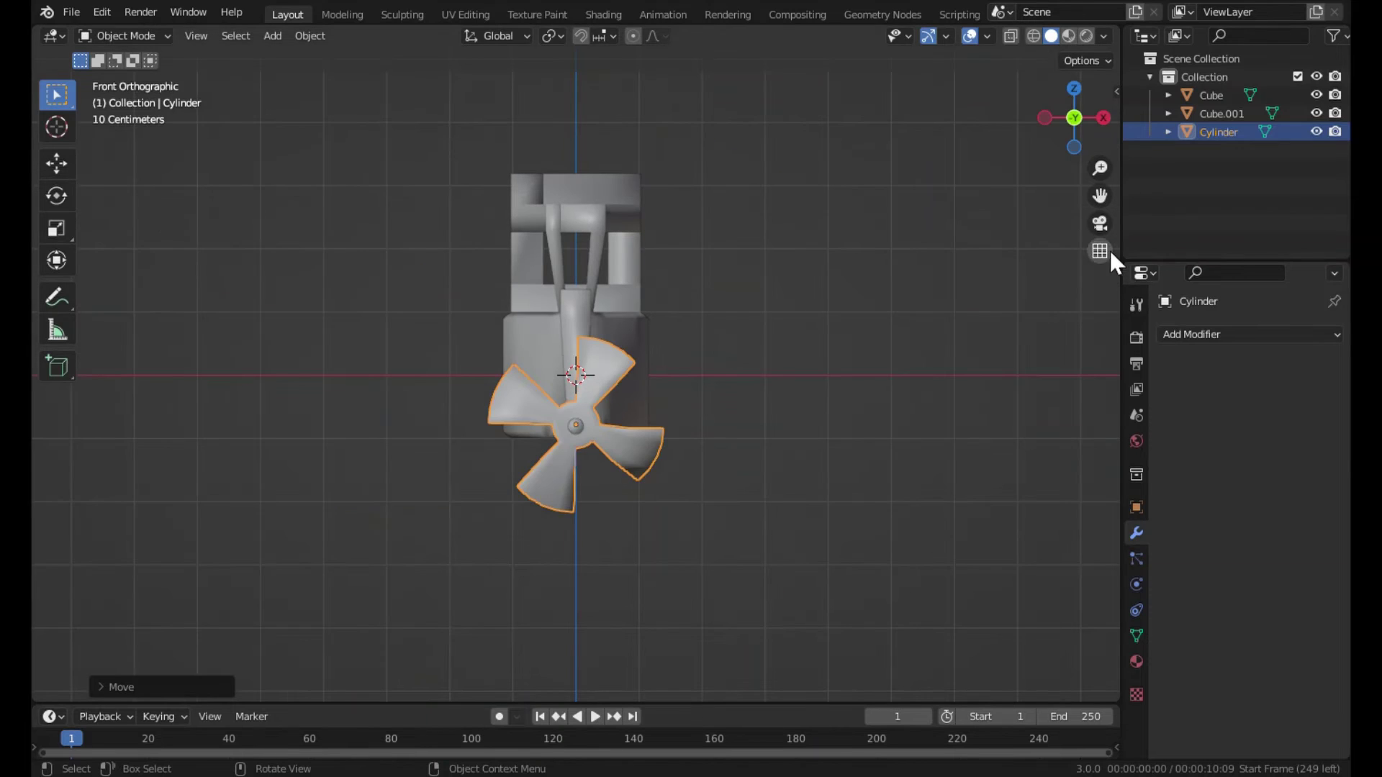
pyautogui.moveTo(1100, 178); pyautogui.dragTo(829, 337)
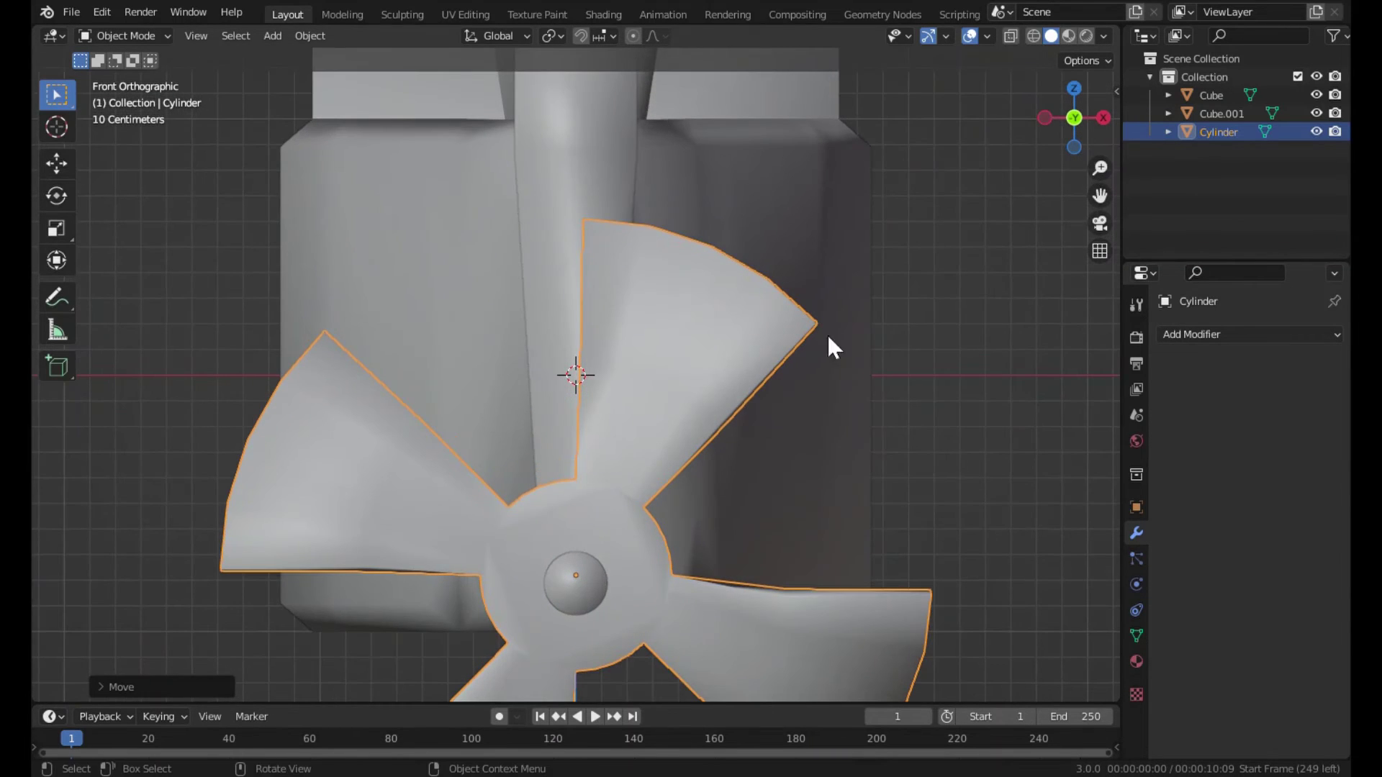
pyautogui.press('g')
pyautogui.press('z')
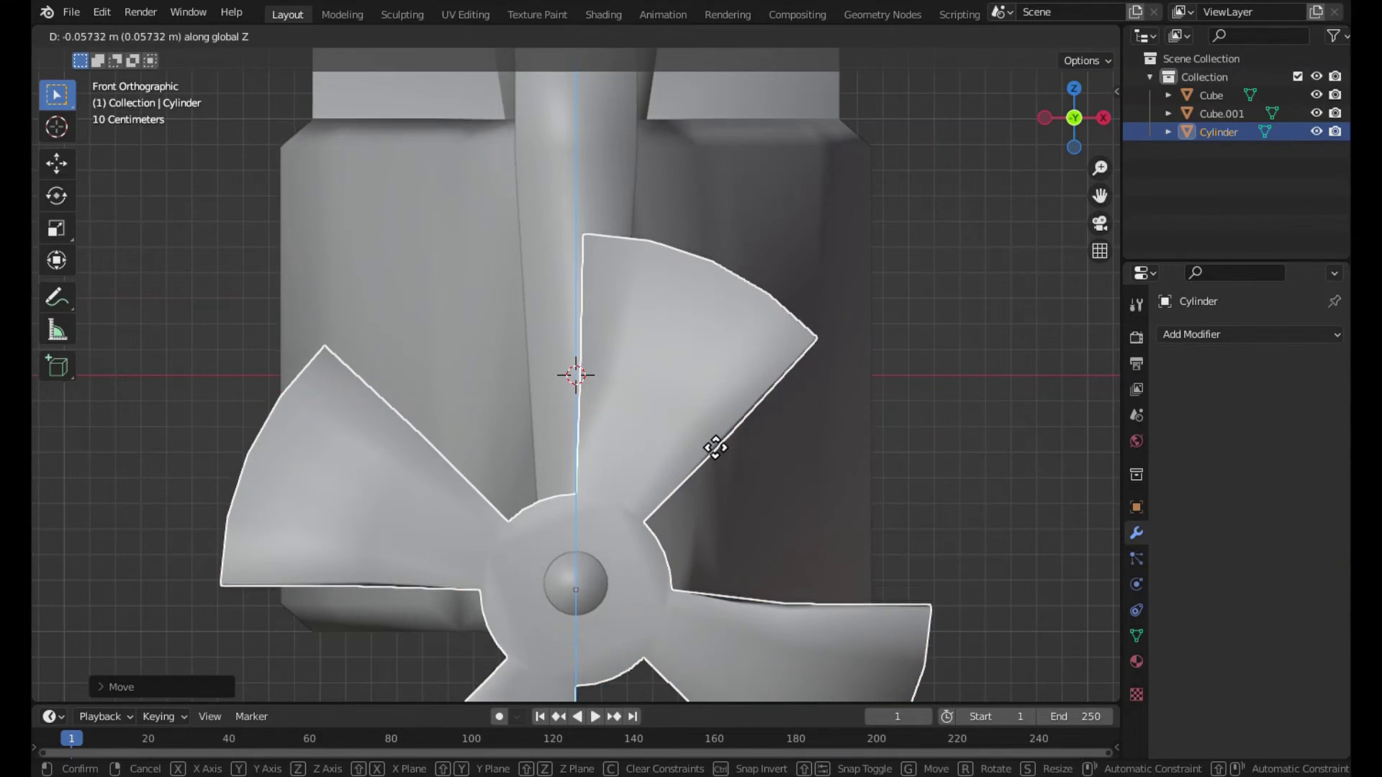
pyautogui.click(704, 431)
pyautogui.press('g')
pyautogui.press('y')
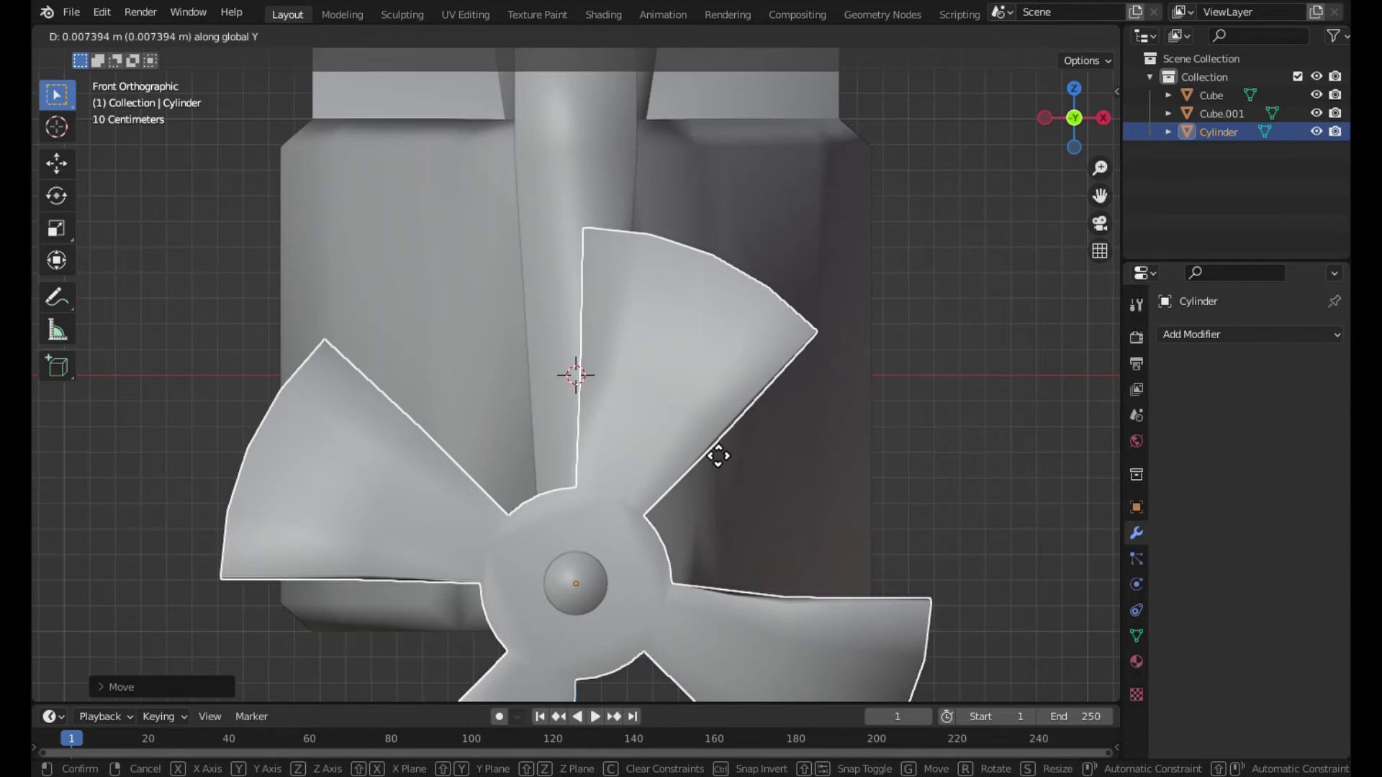
pyautogui.click(708, 467)
pyautogui.press('g')
pyautogui.press('x')
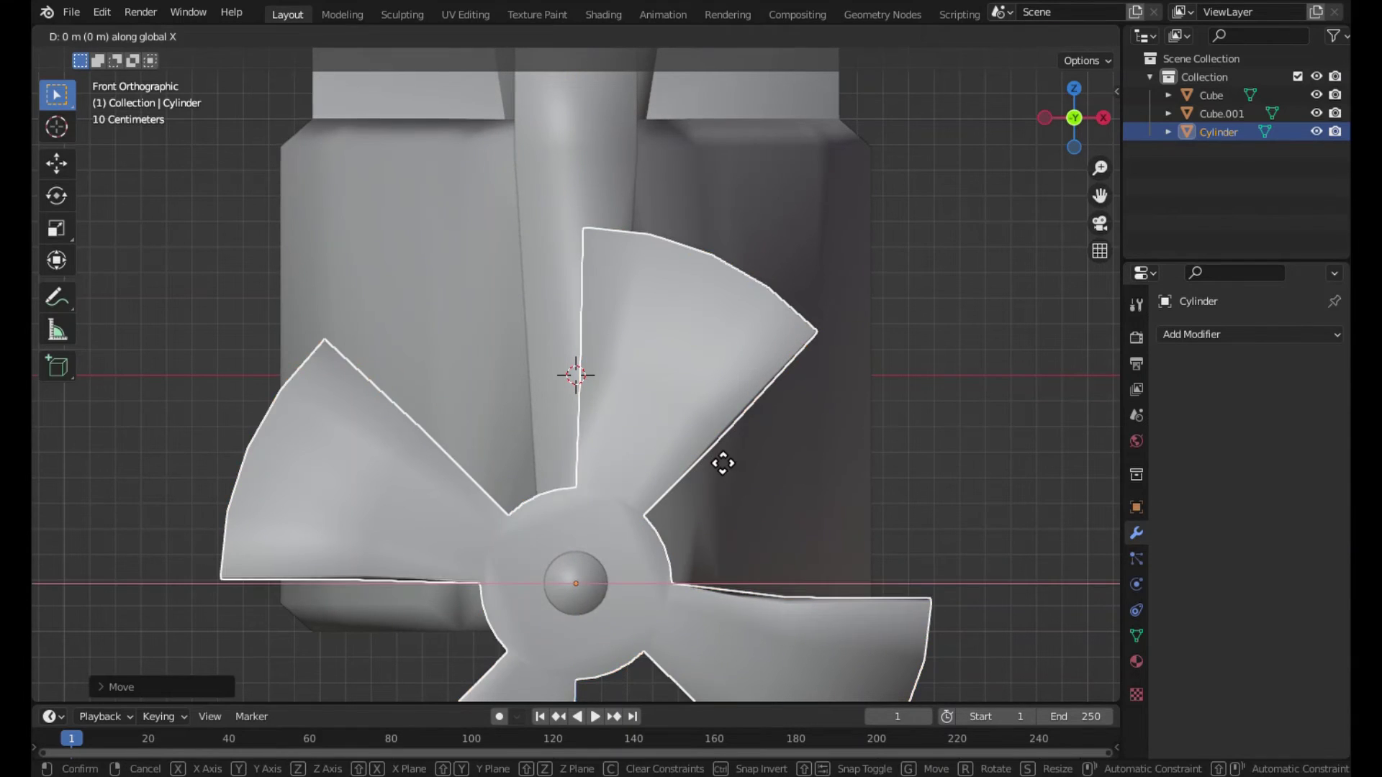
pyautogui.click(719, 468)
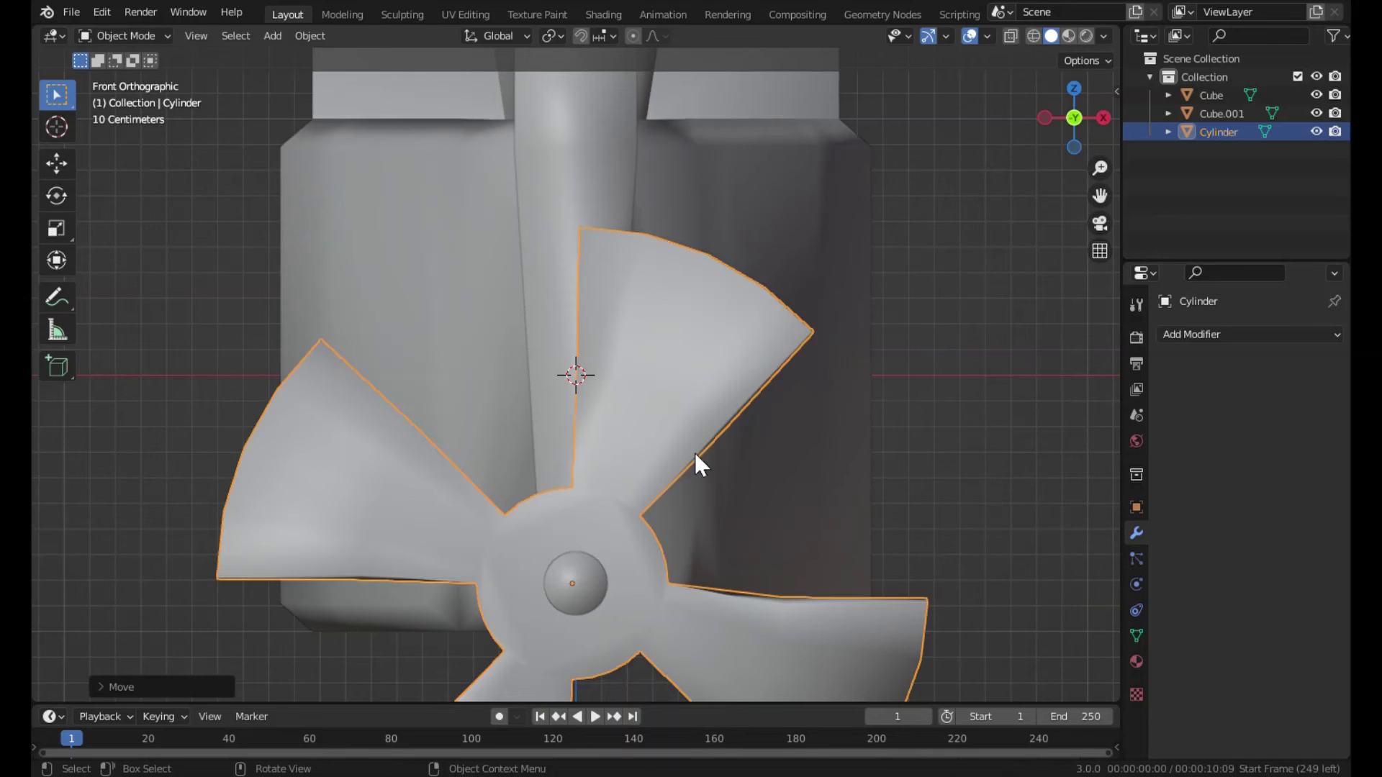
# Check the propeller beside the boat in perspective, then put it back in Edit Mode.
pyautogui.press('Tab')
pyautogui.moveTo(694, 462)
pyautogui.mouseDown(button='middle')
pyautogui.moveTo(718, 441)
pyautogui.moveTo(703, 458)
pyautogui.mouseUp(button='middle')
pyautogui.press('Tab')
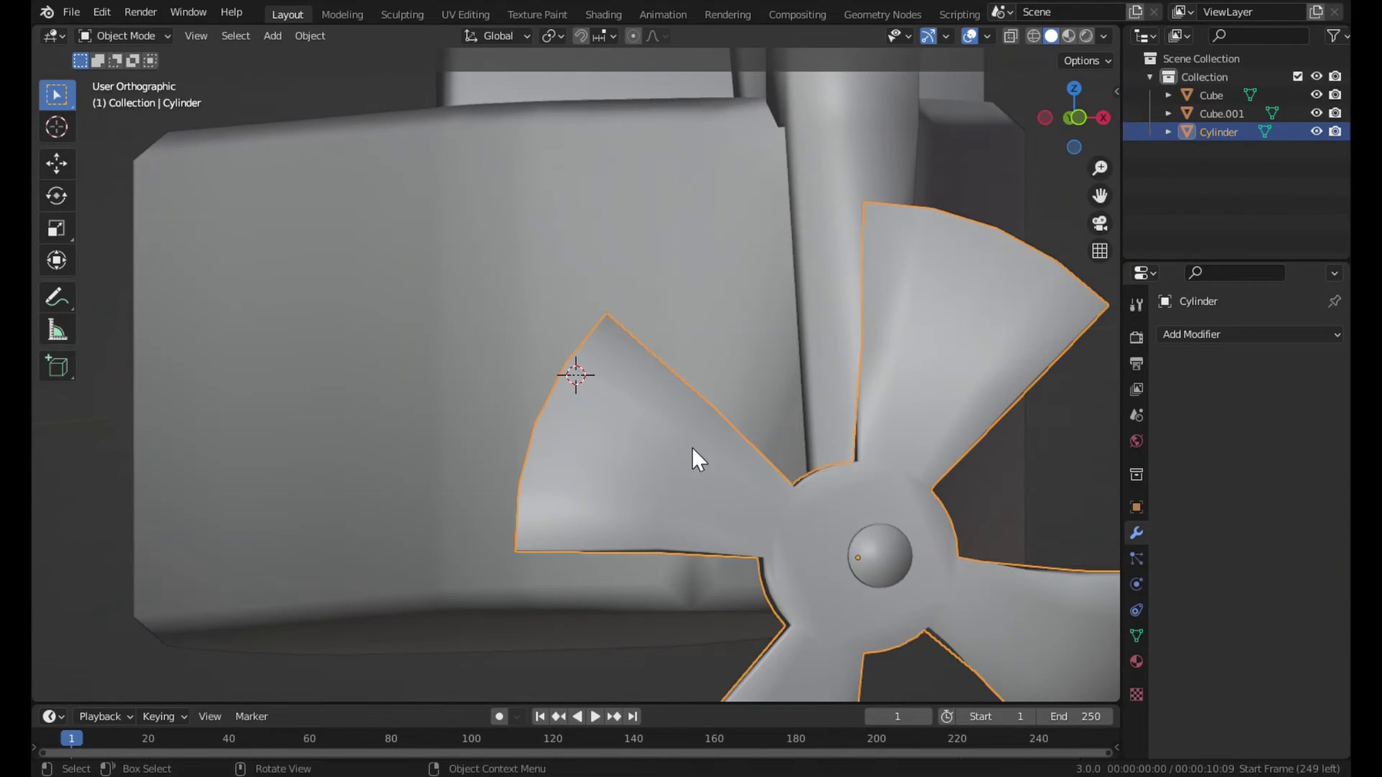
pyautogui.press('KP_5')
pyautogui.scroll(-4, 692, 447)
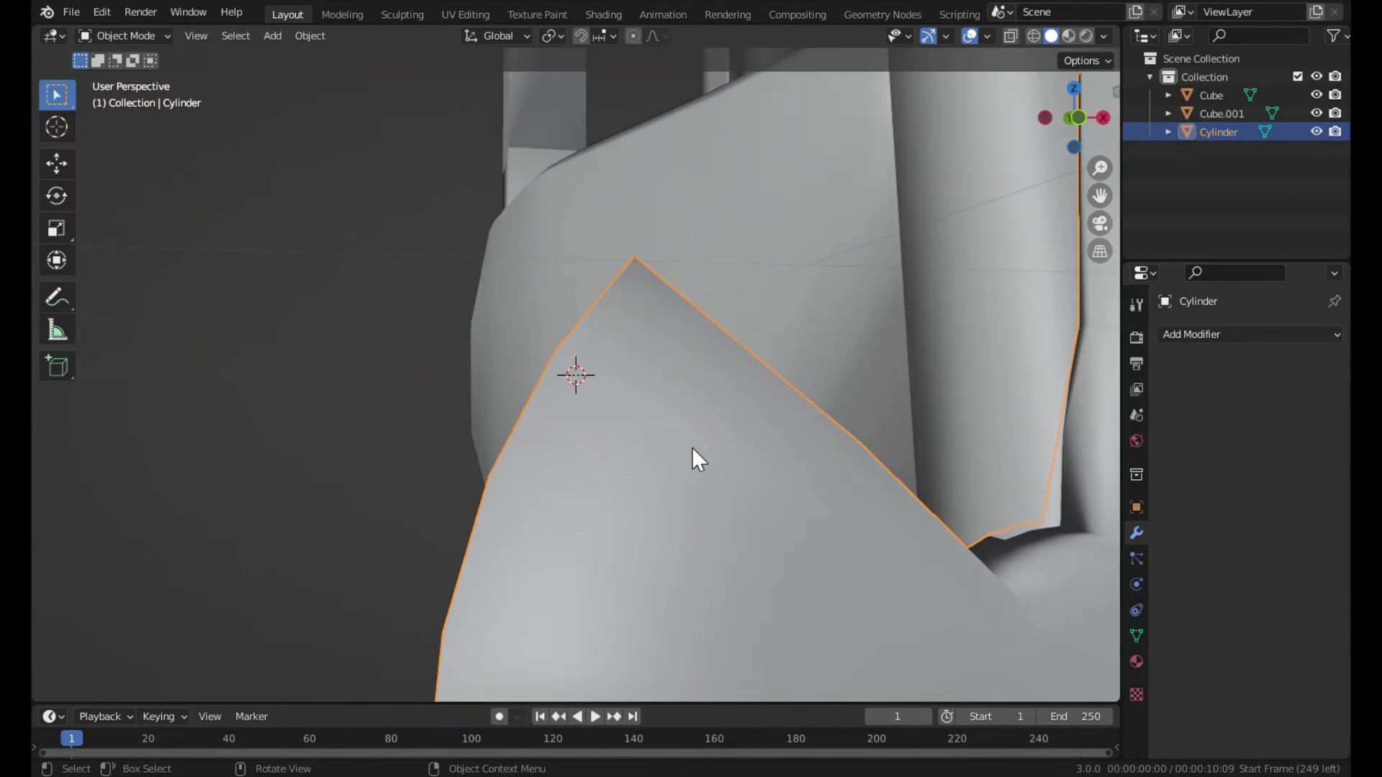
pyautogui.scroll(-4, 692, 447)
pyautogui.moveTo(693, 390); pyautogui.dragTo(711, 440, button='middle')
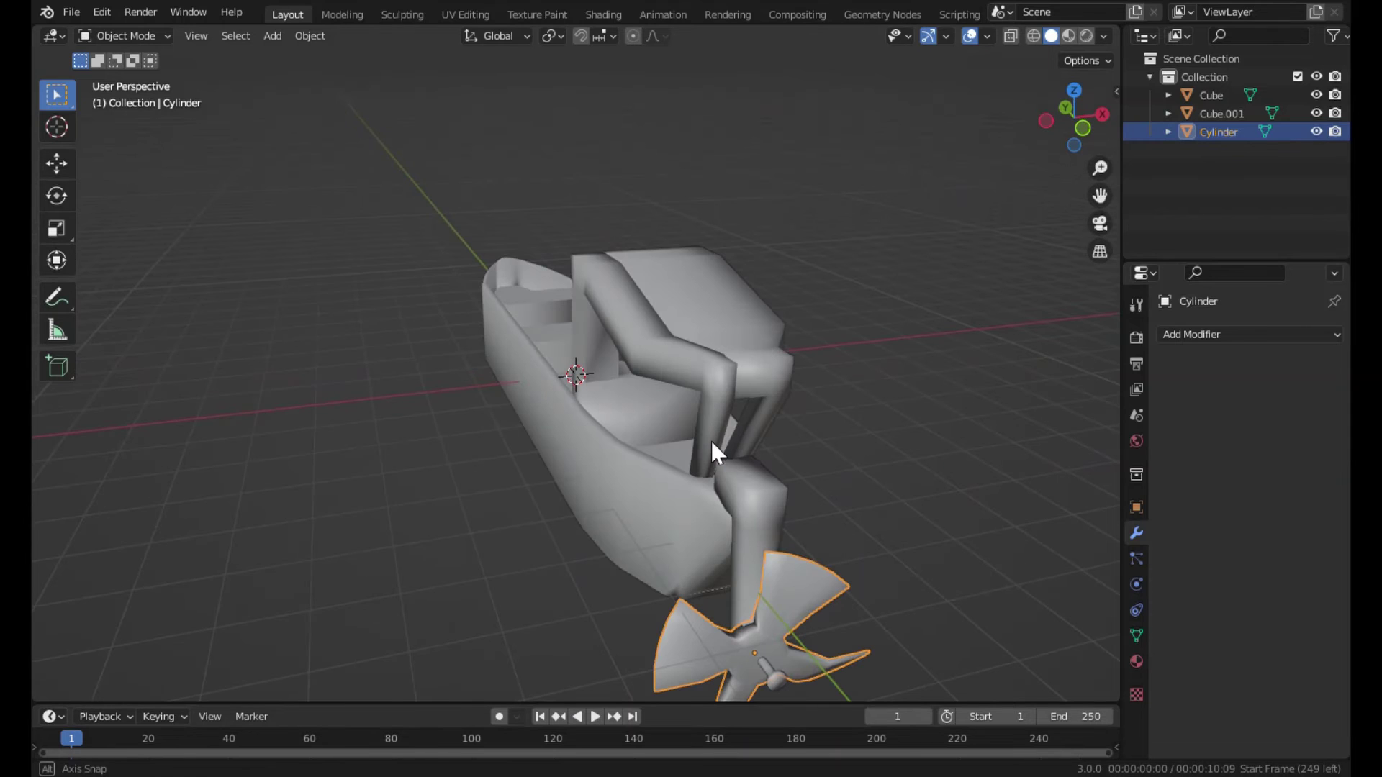
pyautogui.press('Tab')
pyautogui.moveTo(775, 652)
pyautogui.mouseDown(button='middle')
pyautogui.moveTo(981, 598)
pyautogui.moveTo(914, 431)
pyautogui.moveTo(722, 392)
pyautogui.moveTo(681, 403)
pyautogui.mouseUp(button='middle')
# Try insetting the propeller hub face, abandon it, and return to Object Mode.
pyautogui.moveTo(1100, 168); pyautogui.dragTo(950, 239)
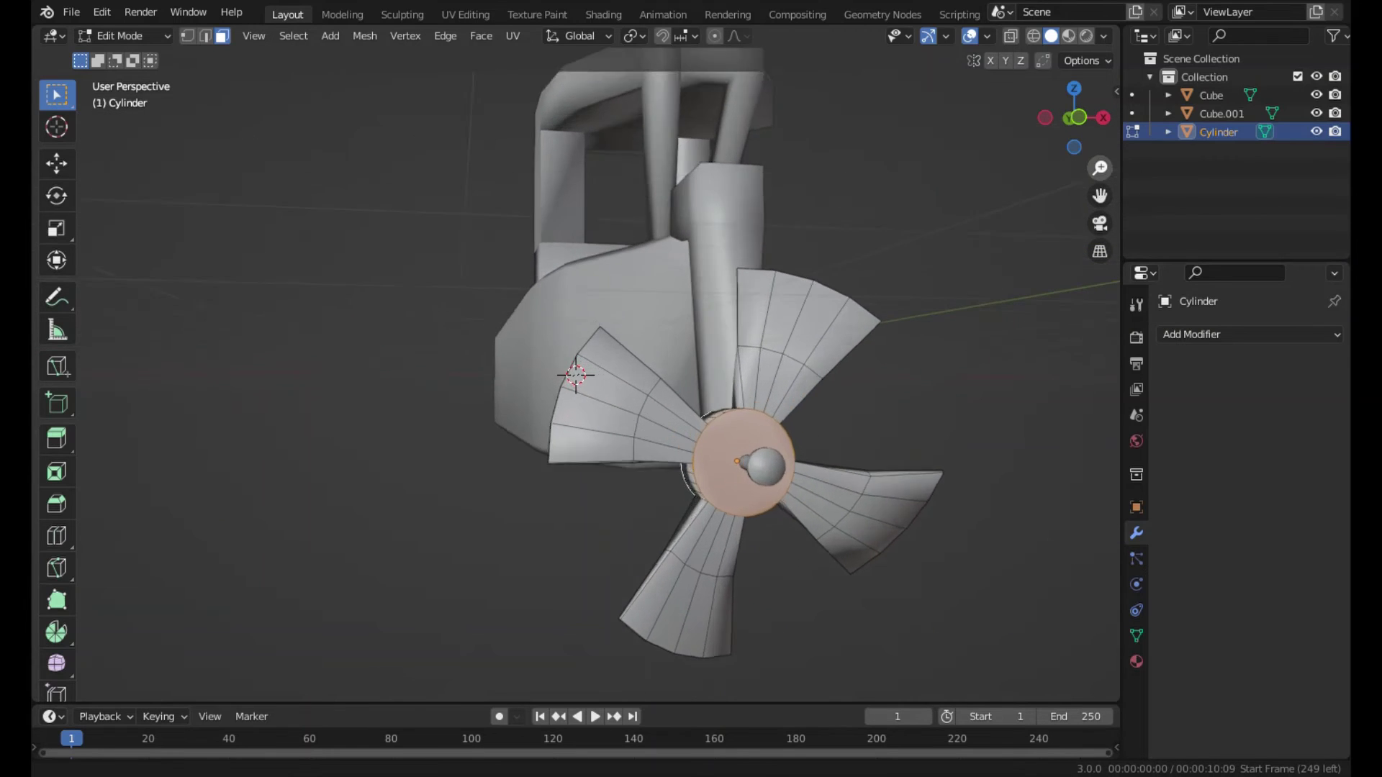
pyautogui.press('i')
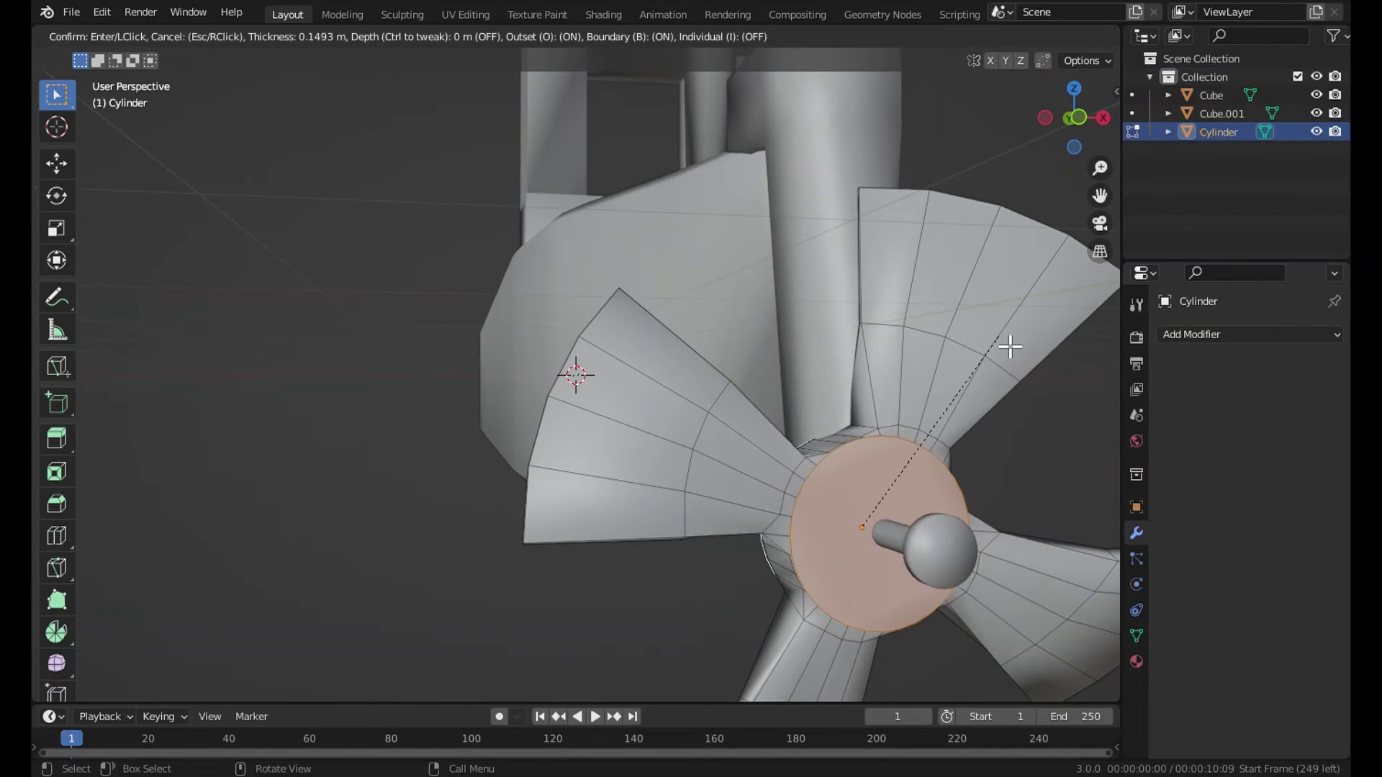
pyautogui.press('Escape')
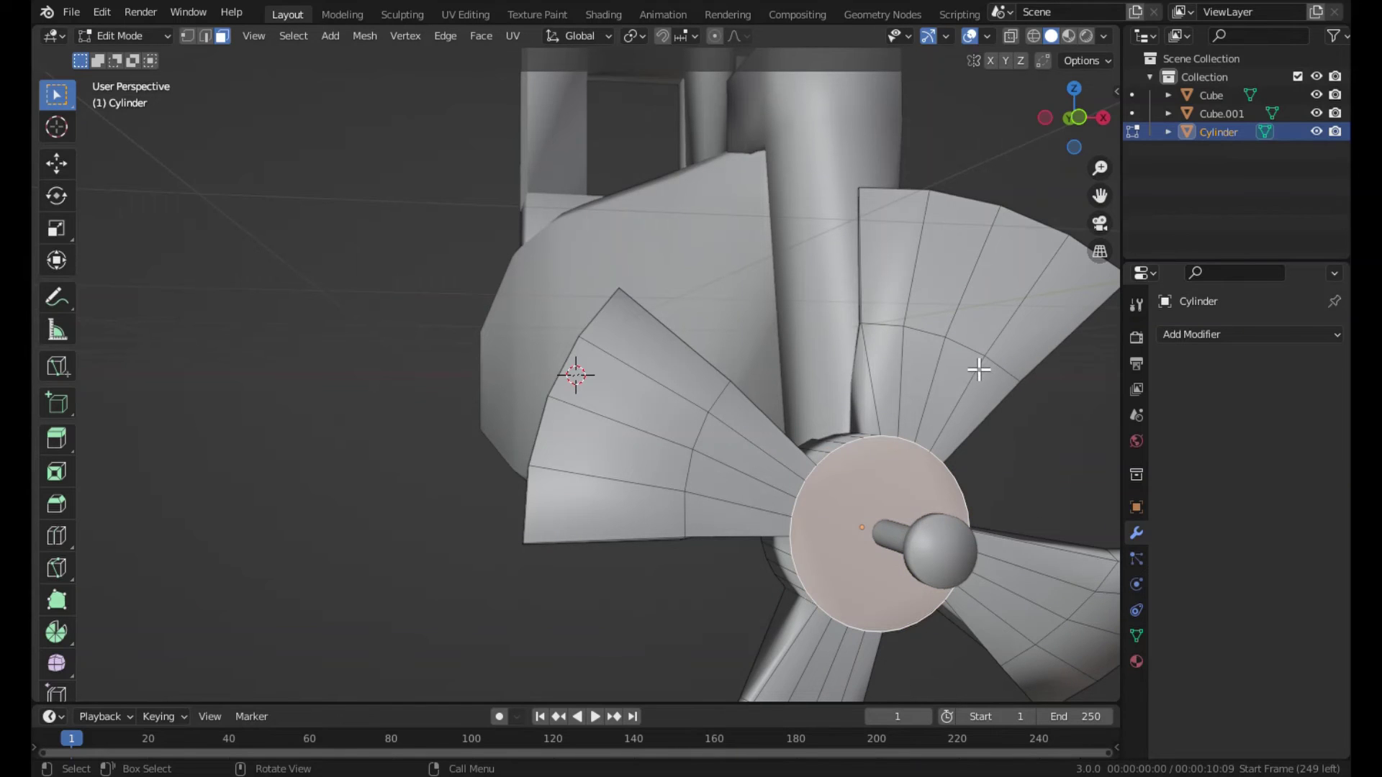
pyautogui.press('i')
pyautogui.click(986, 329)
pyautogui.press('Tab')
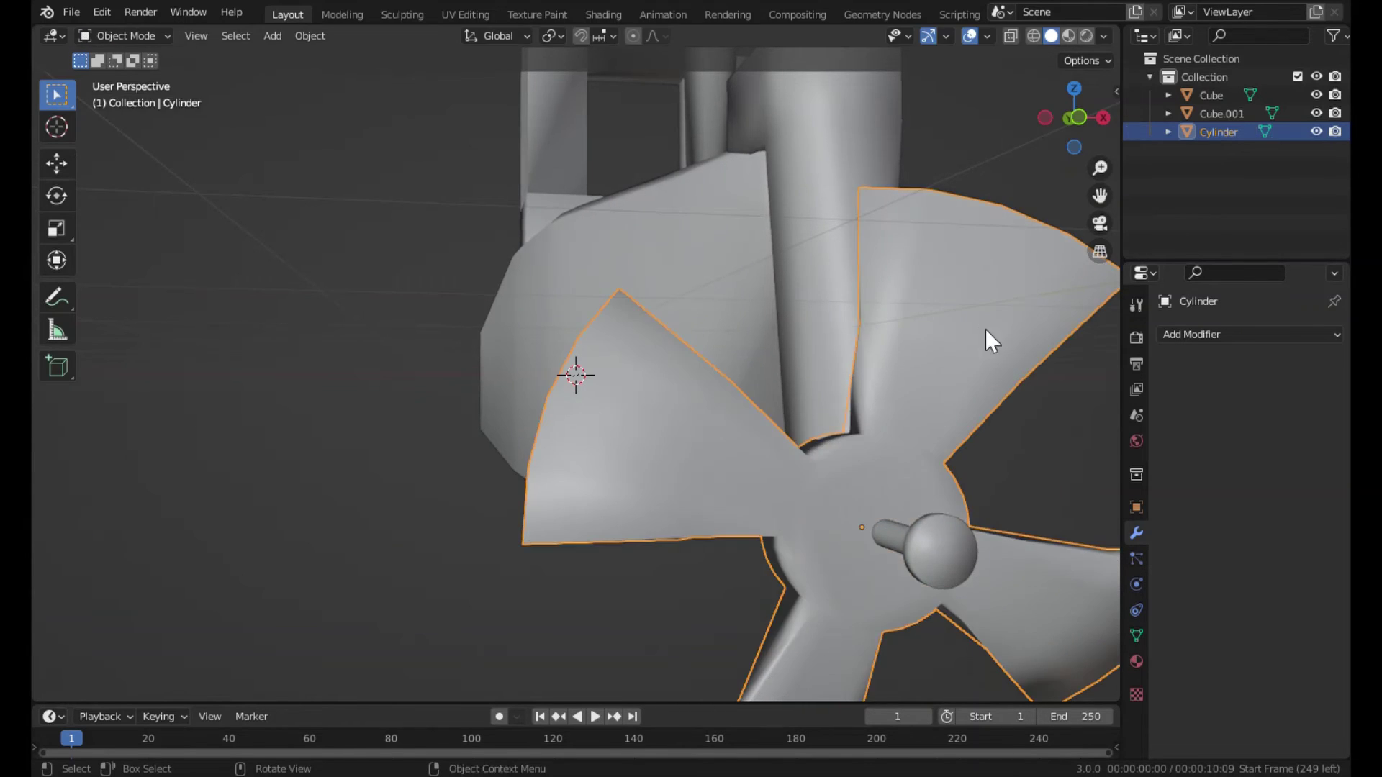
pyautogui.moveTo(986, 339)
pyautogui.mouseDown(button='middle')
pyautogui.moveTo(878, 376)
pyautogui.moveTo(917, 361)
pyautogui.moveTo(957, 383)
pyautogui.mouseUp(button='middle')
pyautogui.press('Tab')
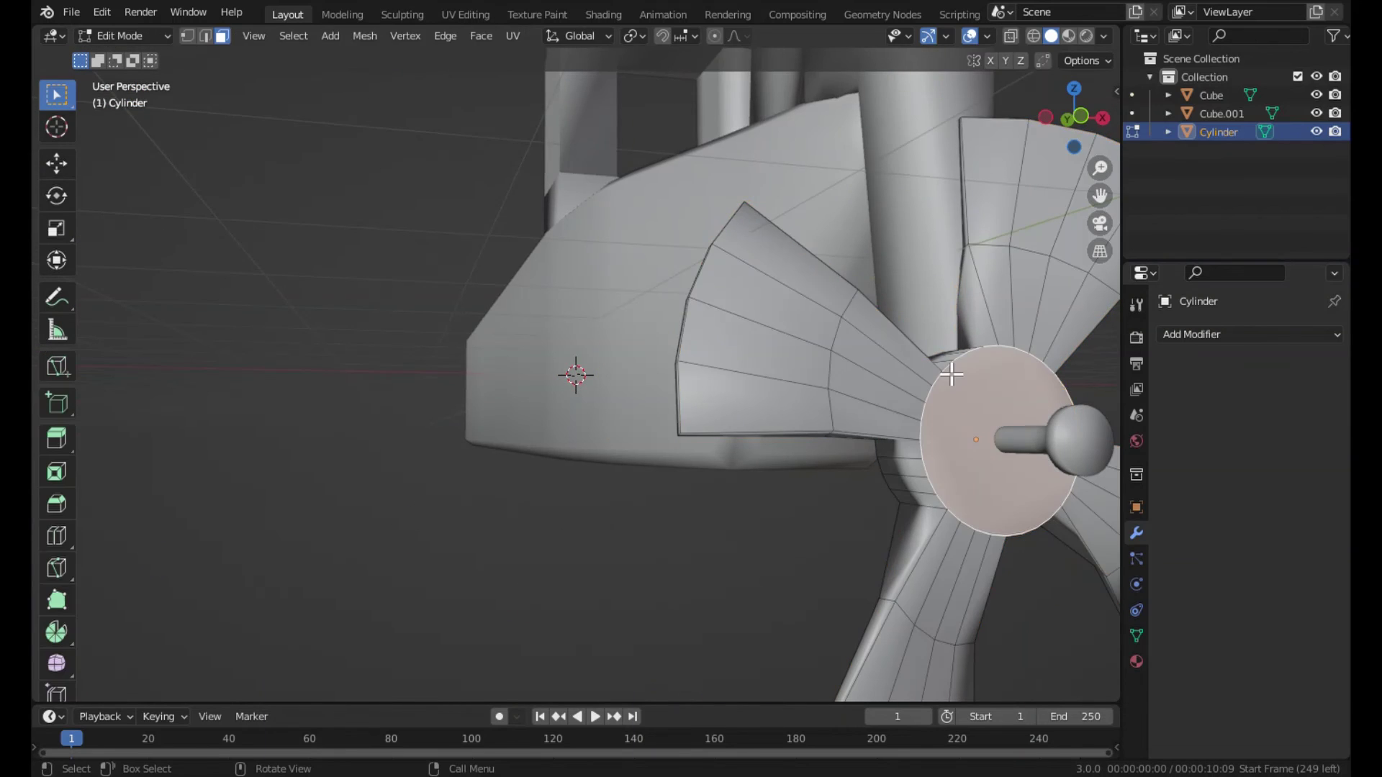
pyautogui.press('Tab')
# Rotate the propeller around the Y axis to a new blade angle.
pyautogui.press('r')
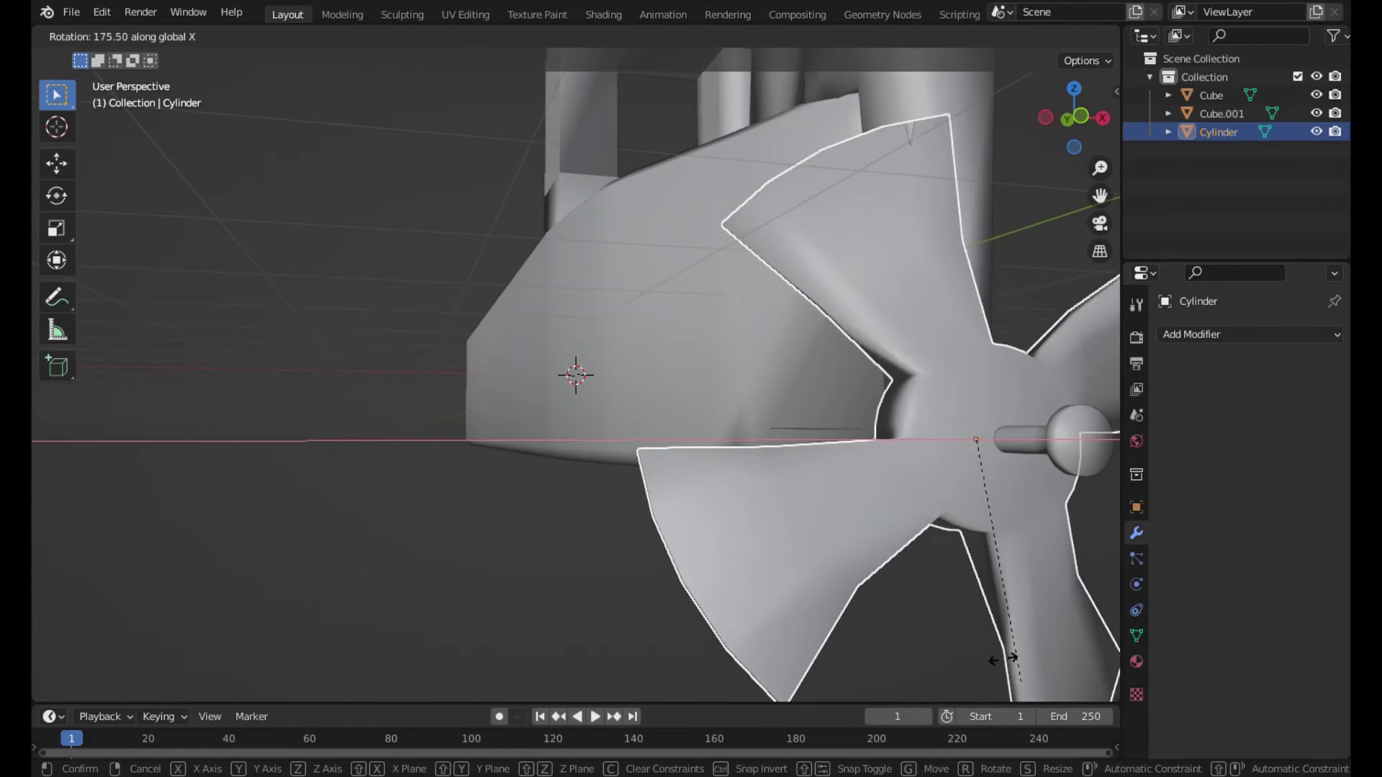
pyautogui.press('Escape')
pyautogui.press('t')
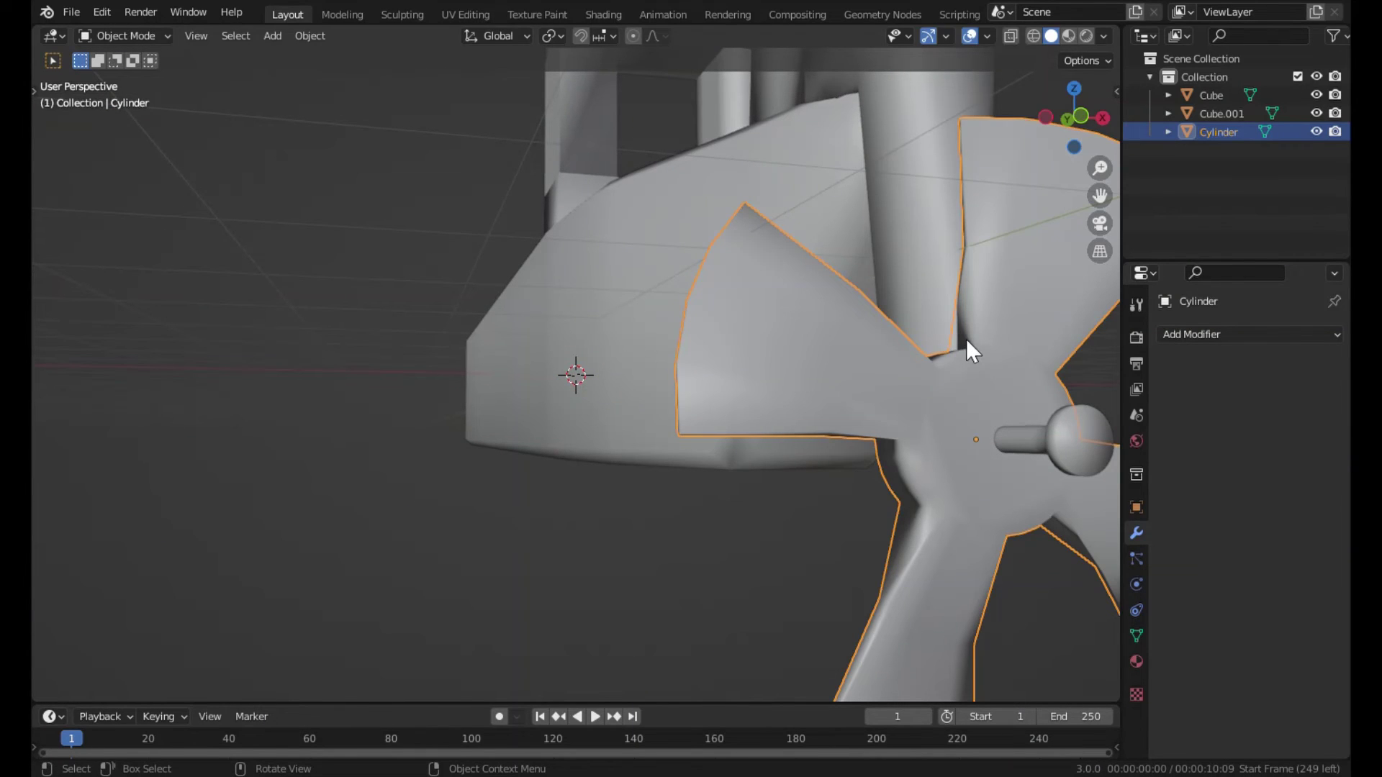
pyautogui.press('t')
pyautogui.press('r')
pyautogui.press('y')
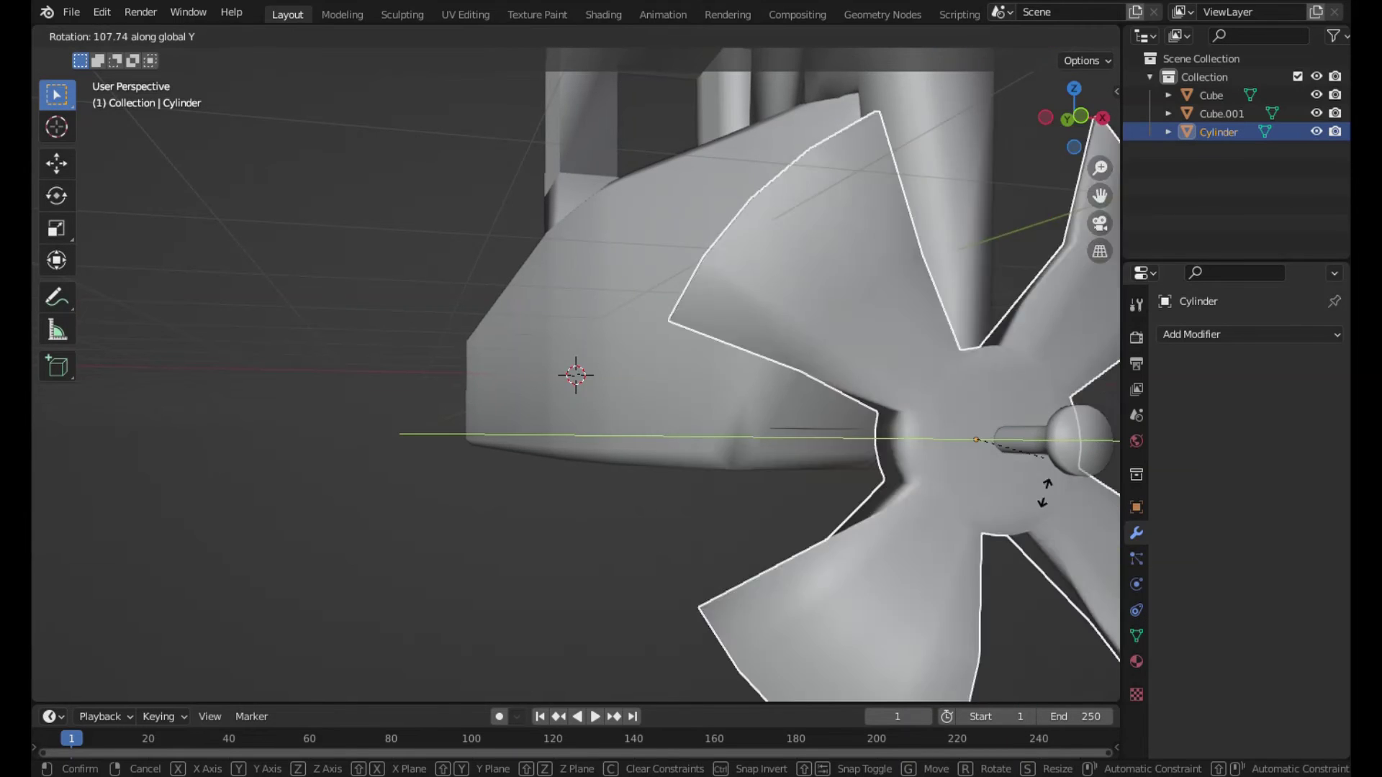
pyautogui.moveTo(1114, 191); pyautogui.dragTo(892, 495)
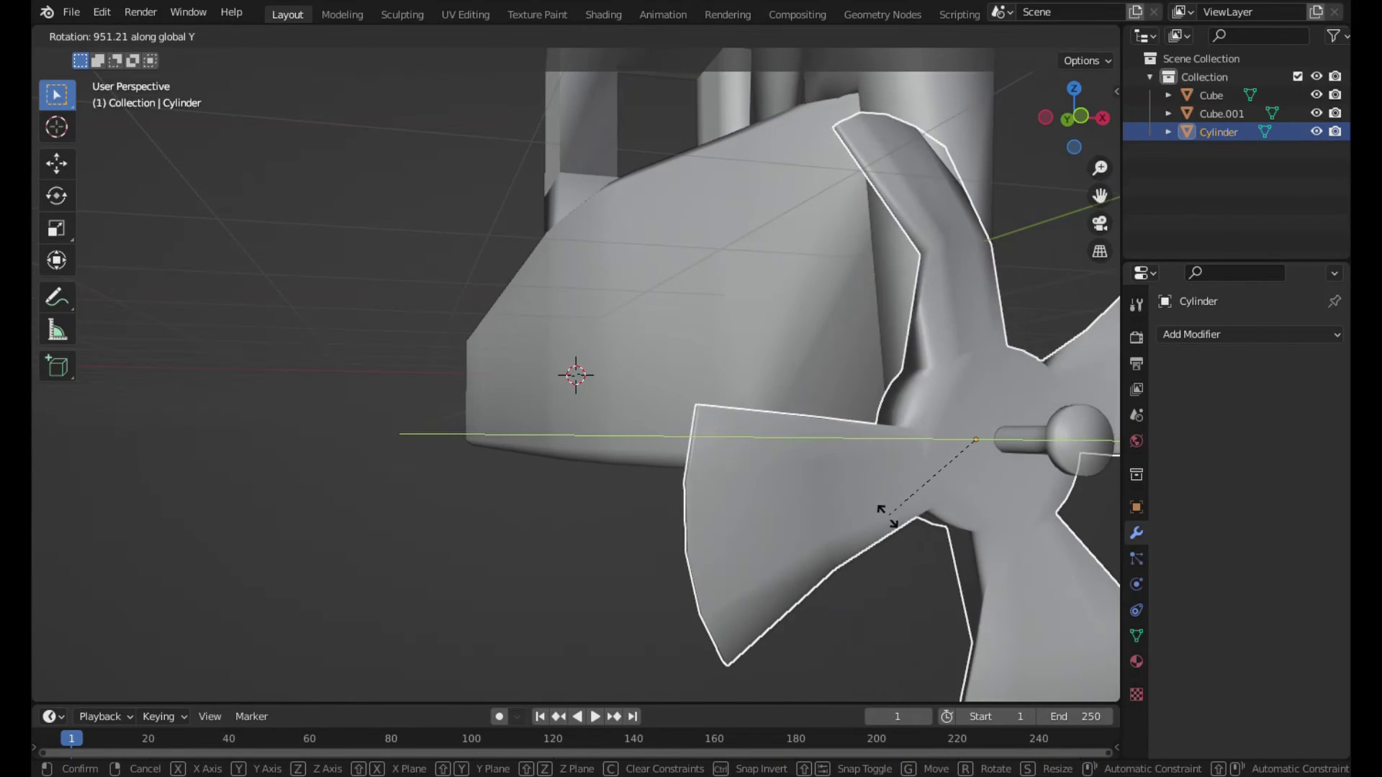
pyautogui.click(892, 495)
pyautogui.moveTo(889, 485)
pyautogui.mouseDown(button='middle')
pyautogui.moveTo(885, 457)
pyautogui.moveTo(792, 490)
pyautogui.moveTo(484, 542)
pyautogui.moveTo(396, 494)
pyautogui.mouseUp(button='middle')
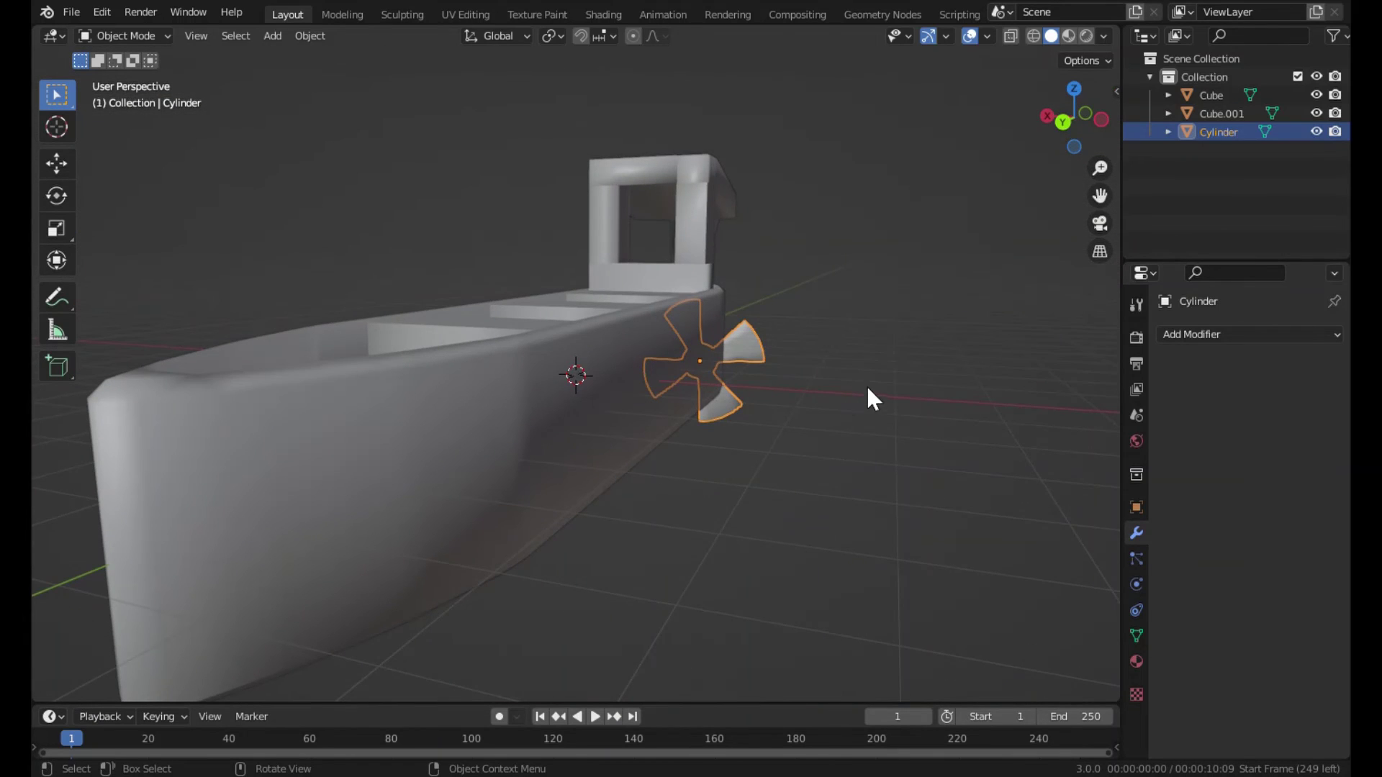
# Deselect the propeller and put the hull in Edit Mode.
pyautogui.click(905, 365)
pyautogui.moveTo(905, 365)
pyautogui.mouseDown(button='middle')
pyautogui.moveTo(755, 367)
pyautogui.moveTo(411, 329)
pyautogui.moveTo(185, 392)
pyautogui.mouseUp(button='middle')
pyautogui.moveTo(740, 378); pyautogui.dragTo(588, 432, button='middle')
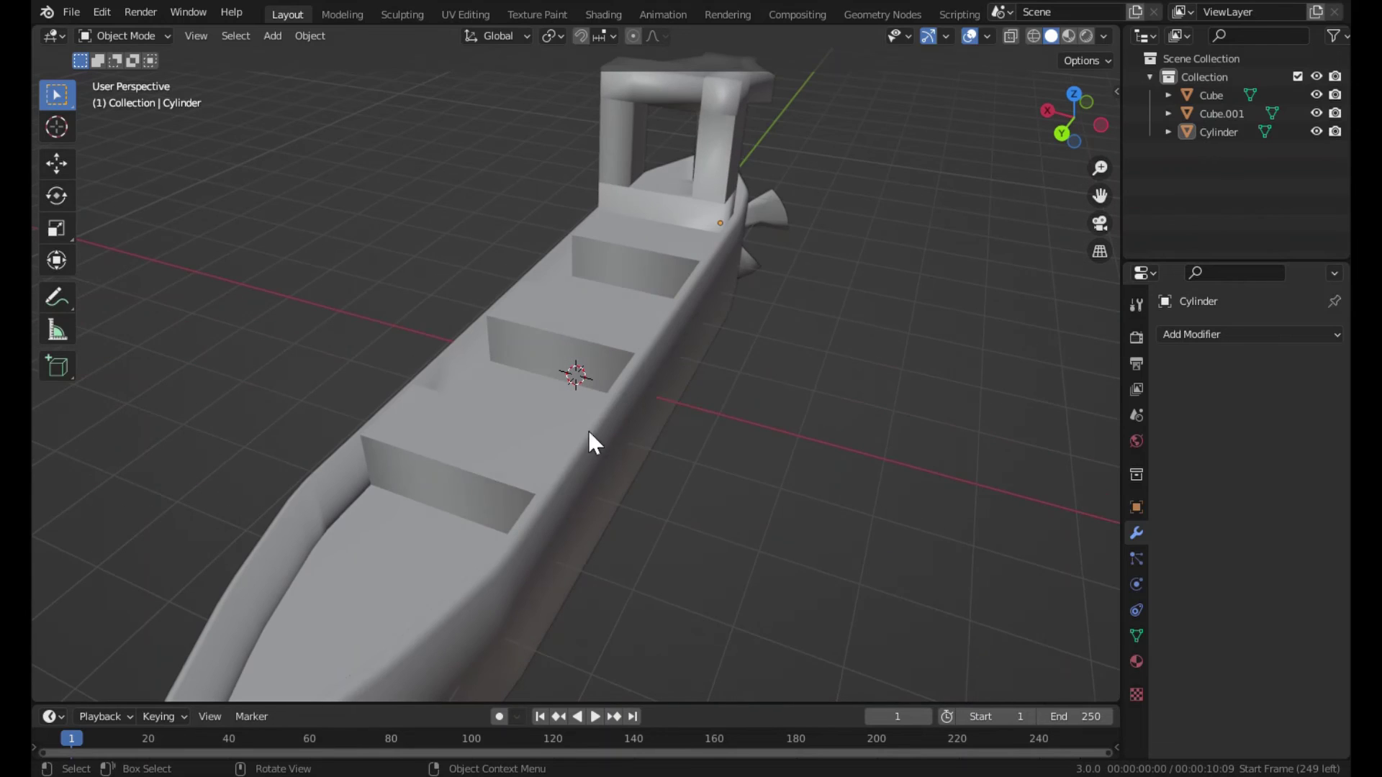
pyautogui.click(408, 524)
pyautogui.hotkey('alt', 's')
pyautogui.press('Tab')
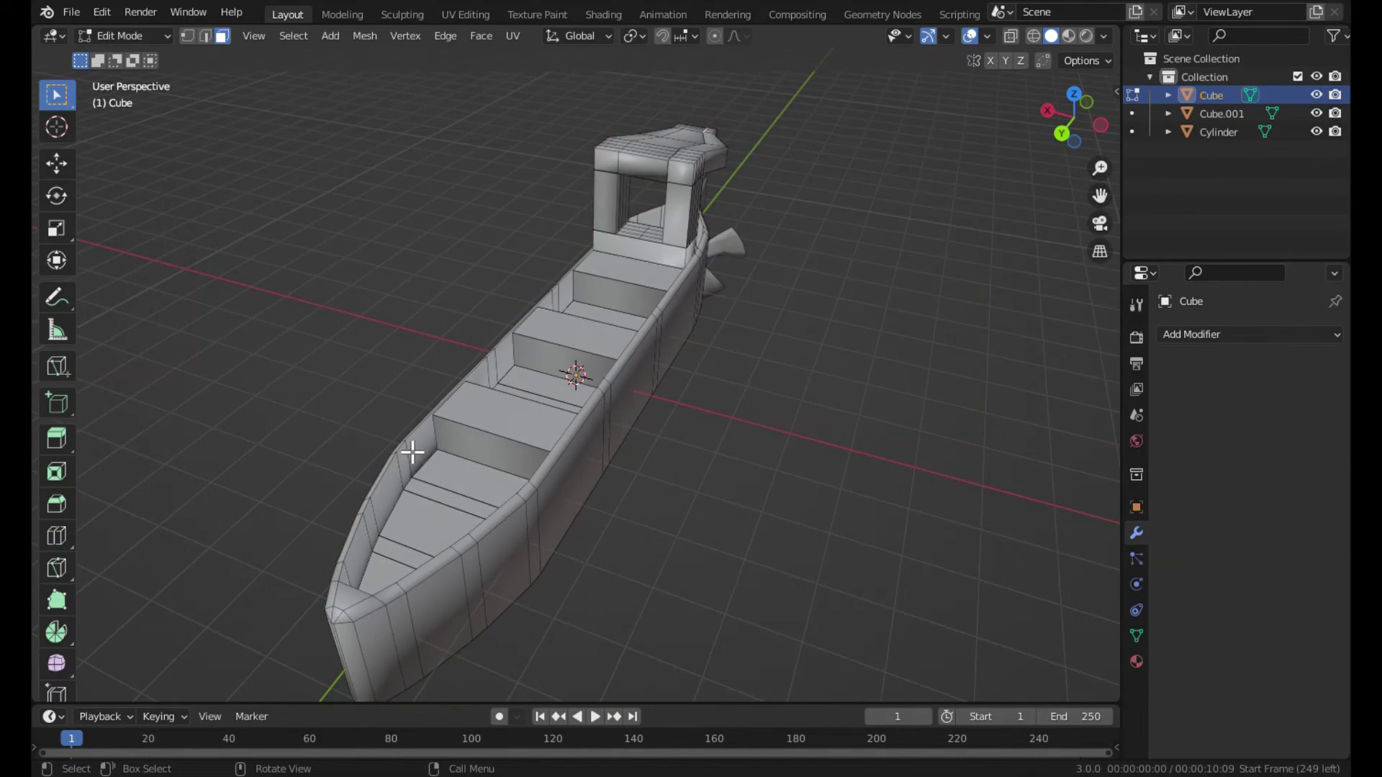
# Inset a side panel face of the hull.
pyautogui.click(426, 537)
pyautogui.moveTo(432, 534); pyautogui.dragTo(727, 421, button='middle')
pyautogui.click(742, 403)
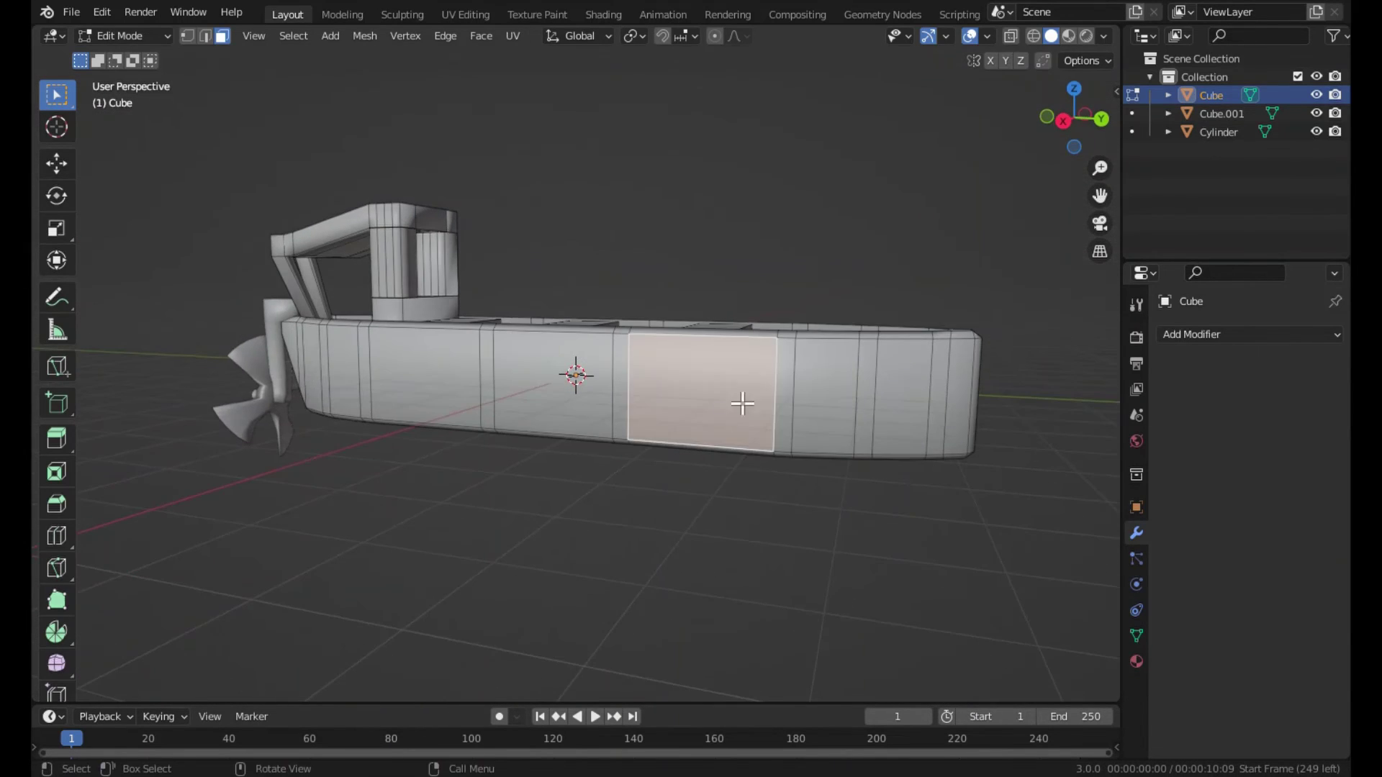
pyautogui.press('i')
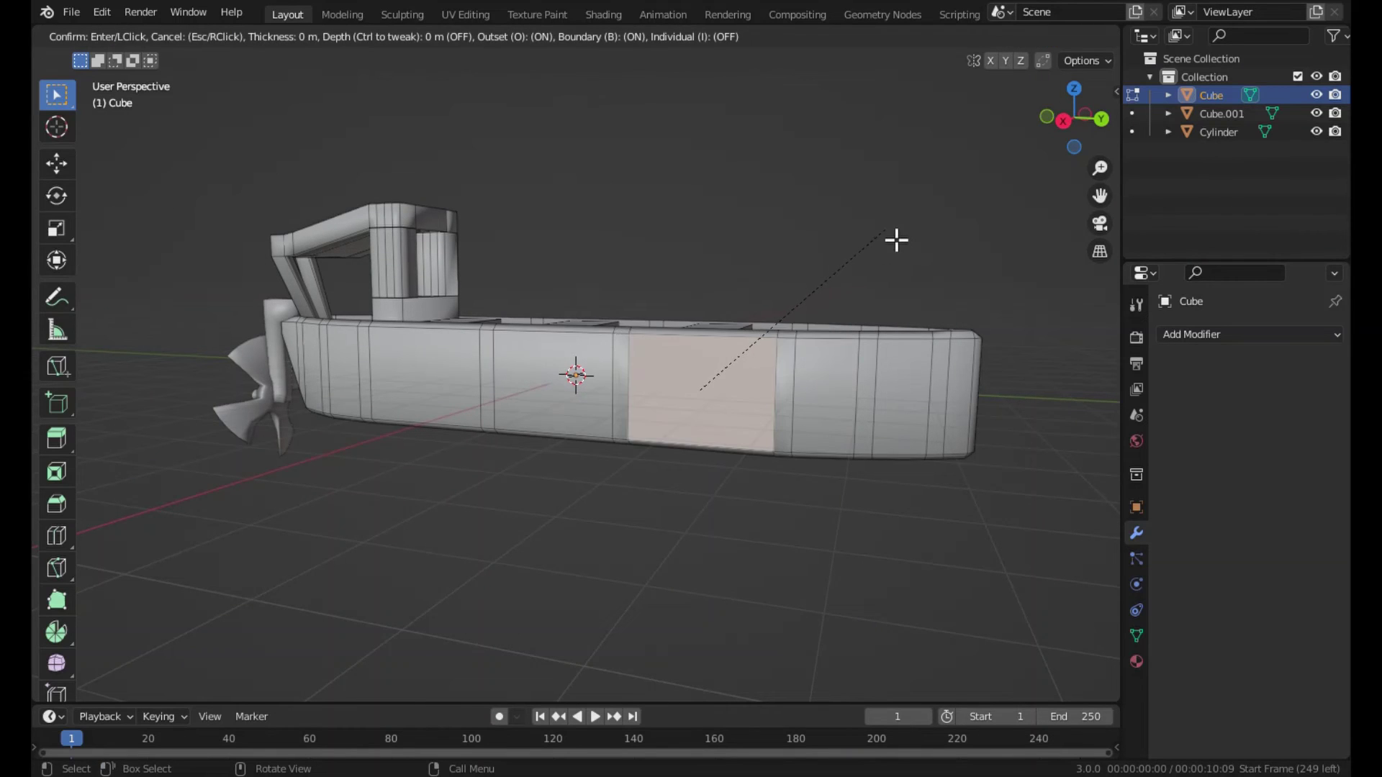
pyautogui.click(1030, 205)
# Subdivide the inset panel into four faces.
pyautogui.moveTo(892, 312); pyautogui.dragTo(842, 309, button='middle')
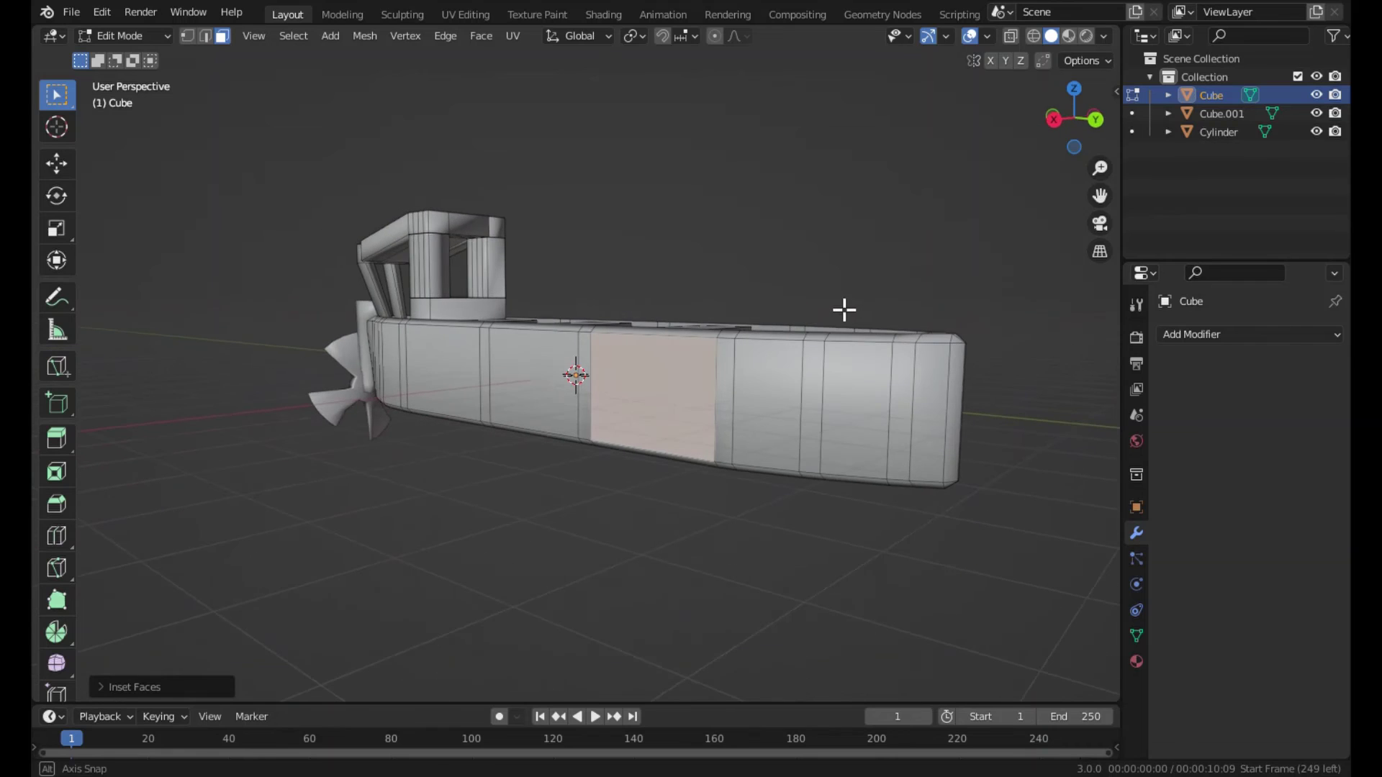
pyautogui.moveTo(1099, 167); pyautogui.dragTo(1100, 151)
pyautogui.scroll(3, 770, 305)
pyautogui.rightClick(697, 330)
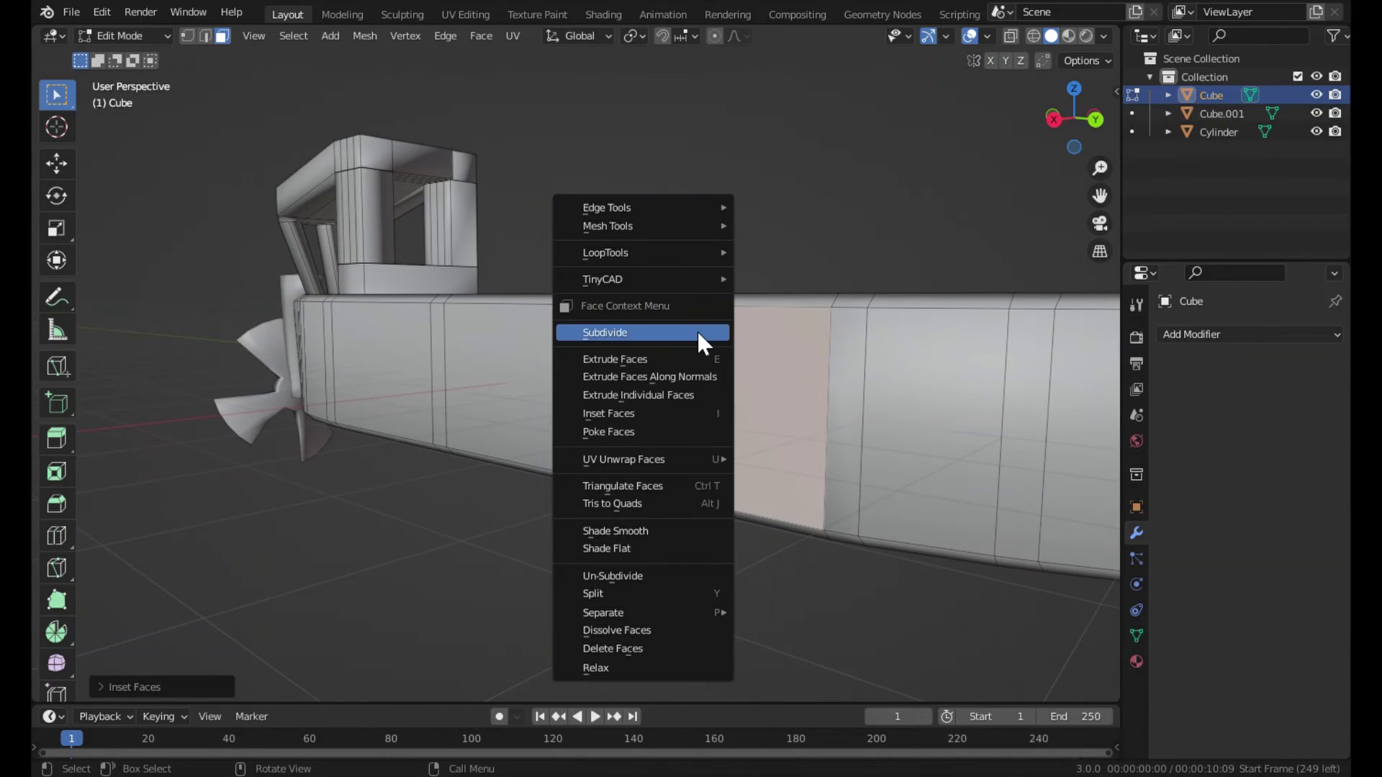
pyautogui.click(696, 330)
# Extrude the lower right quarter face about 0.97 m inward into the hull.
pyautogui.moveTo(1099, 168); pyautogui.dragTo(1100, 153)
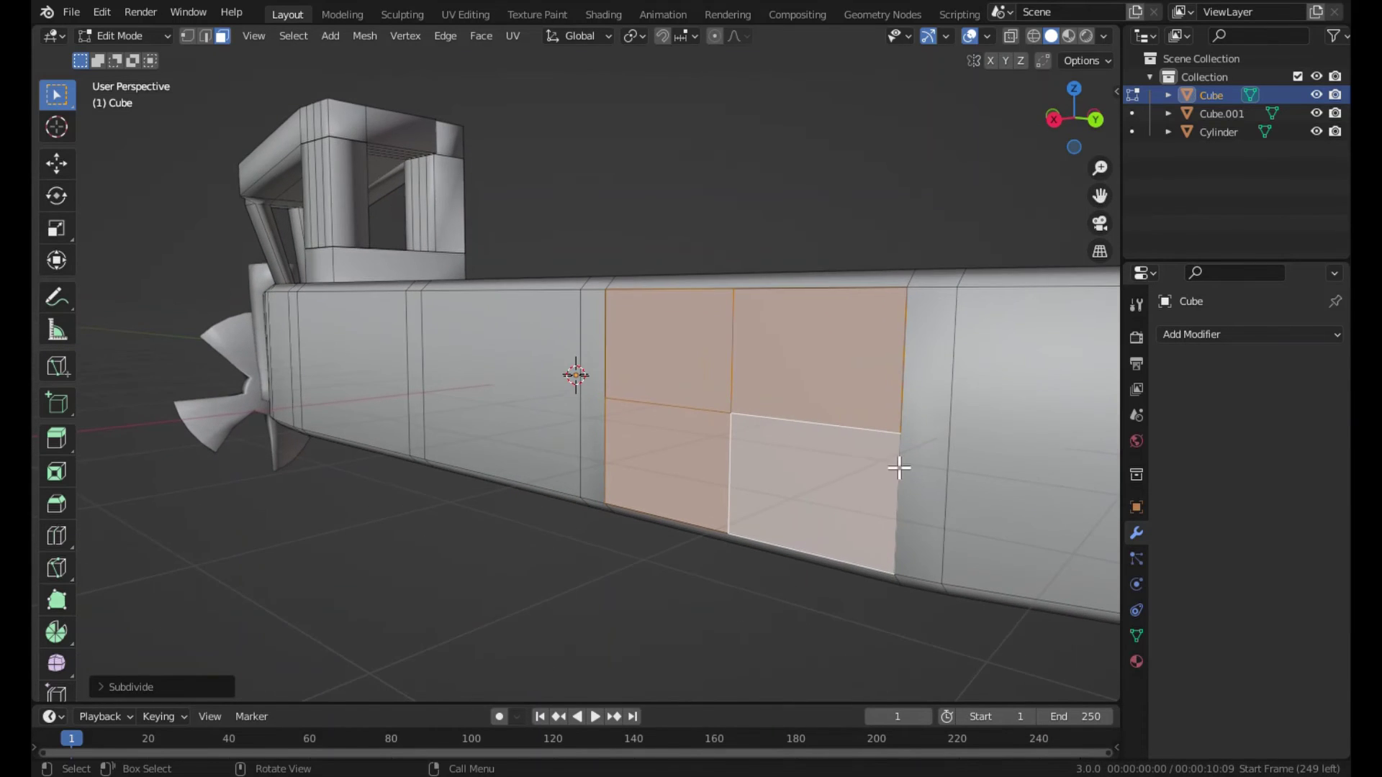
pyautogui.click(808, 508)
pyautogui.press('e')
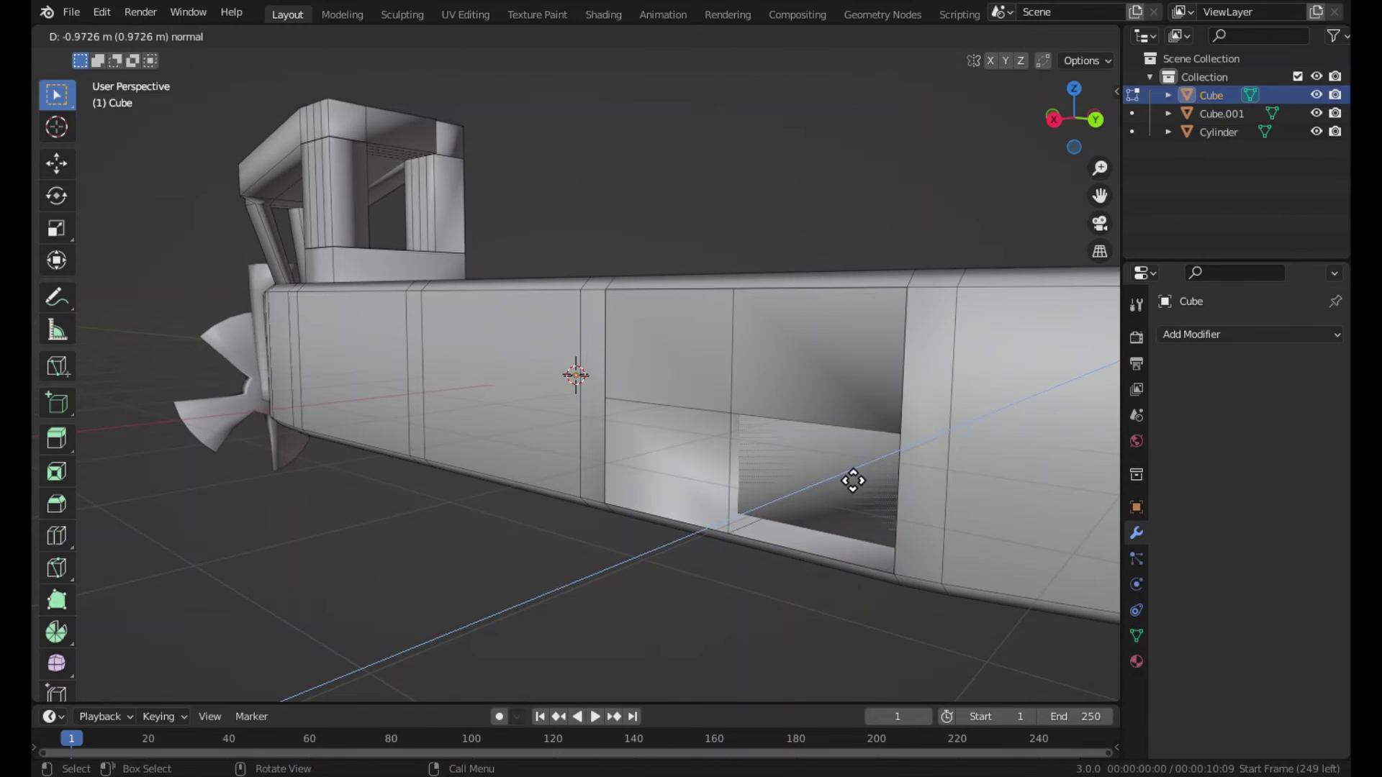
pyautogui.click(834, 496)
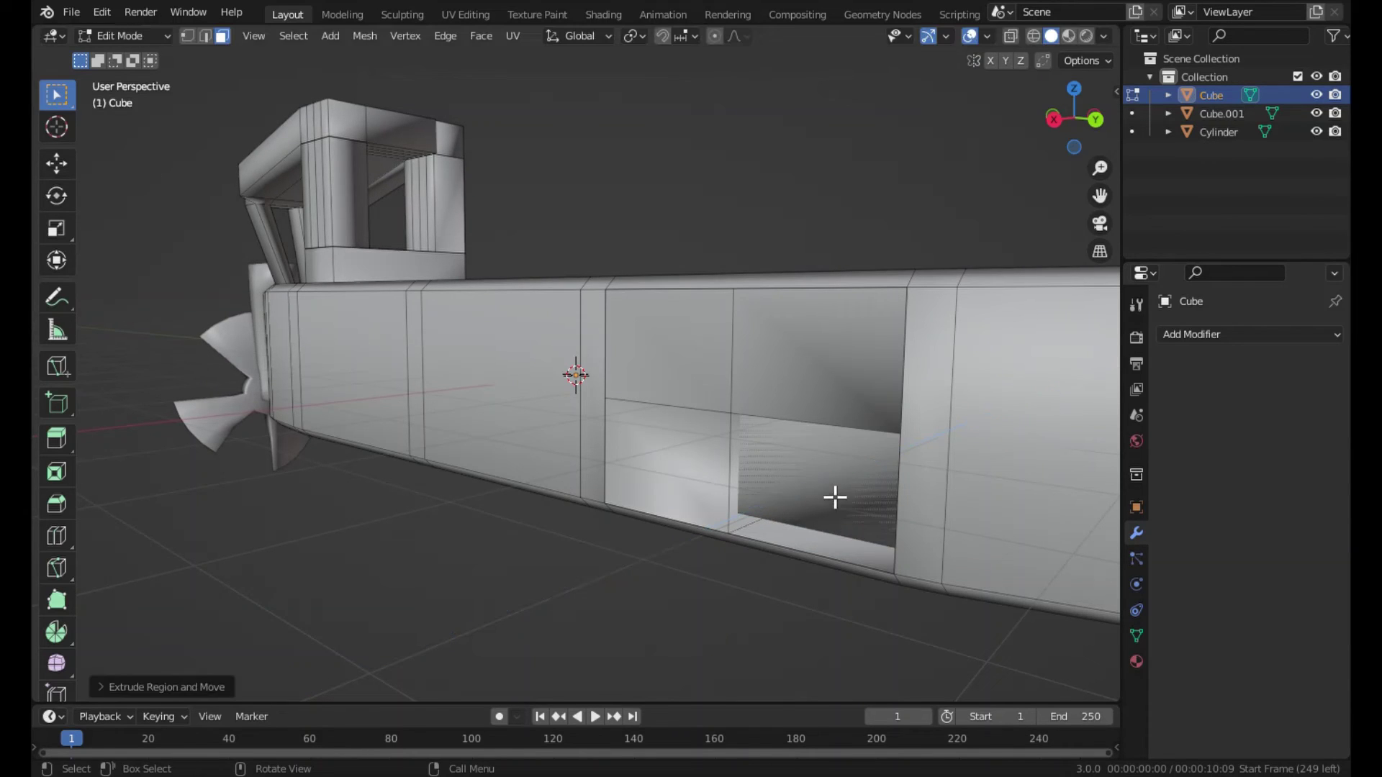
pyautogui.moveTo(830, 496)
pyautogui.mouseDown(button='middle')
pyautogui.moveTo(719, 571)
pyautogui.moveTo(686, 566)
pyautogui.mouseUp(button='middle')
# Subdivide the selected face and extrude one lower subface inward into the hull.
pyautogui.press('g')
pyautogui.click(564, 549)
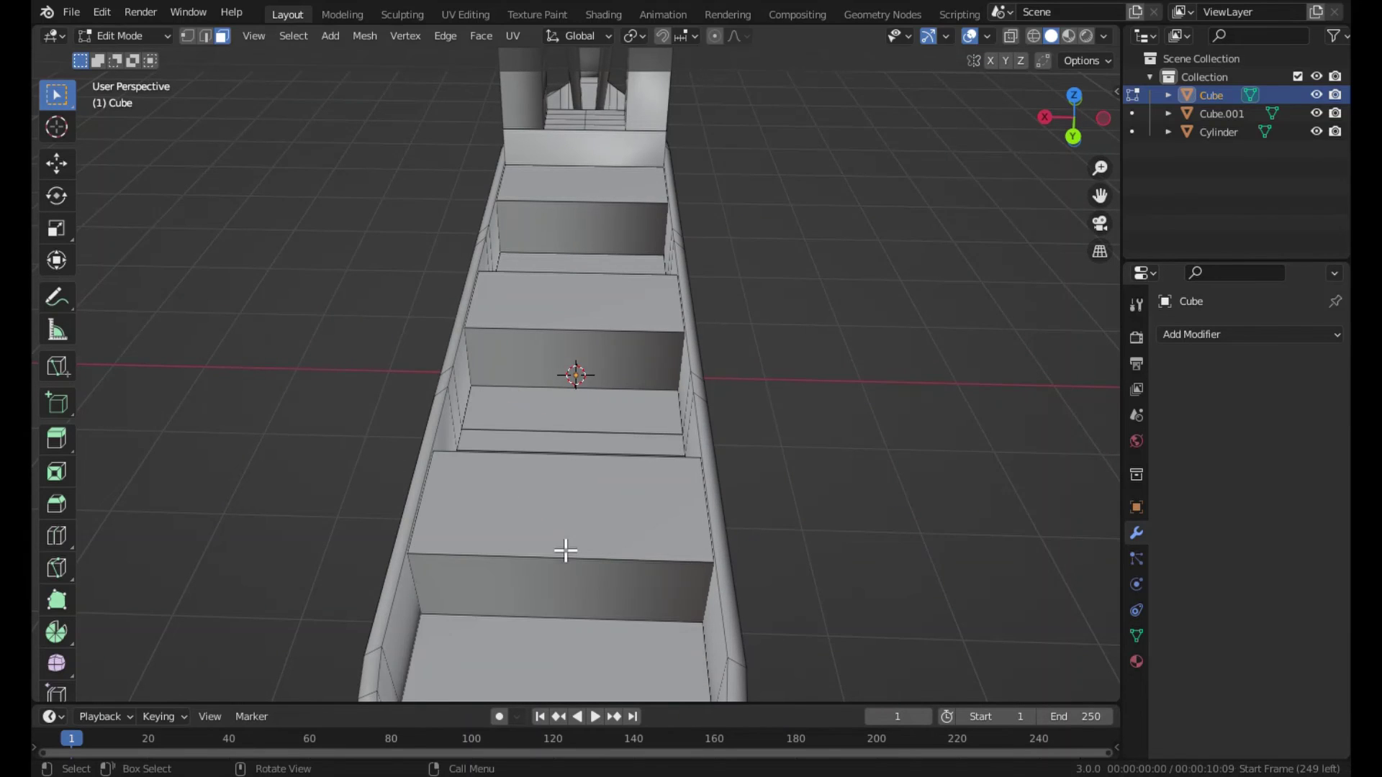
pyautogui.moveTo(564, 549); pyautogui.dragTo(720, 482, button='middle')
pyautogui.rightClick(963, 332)
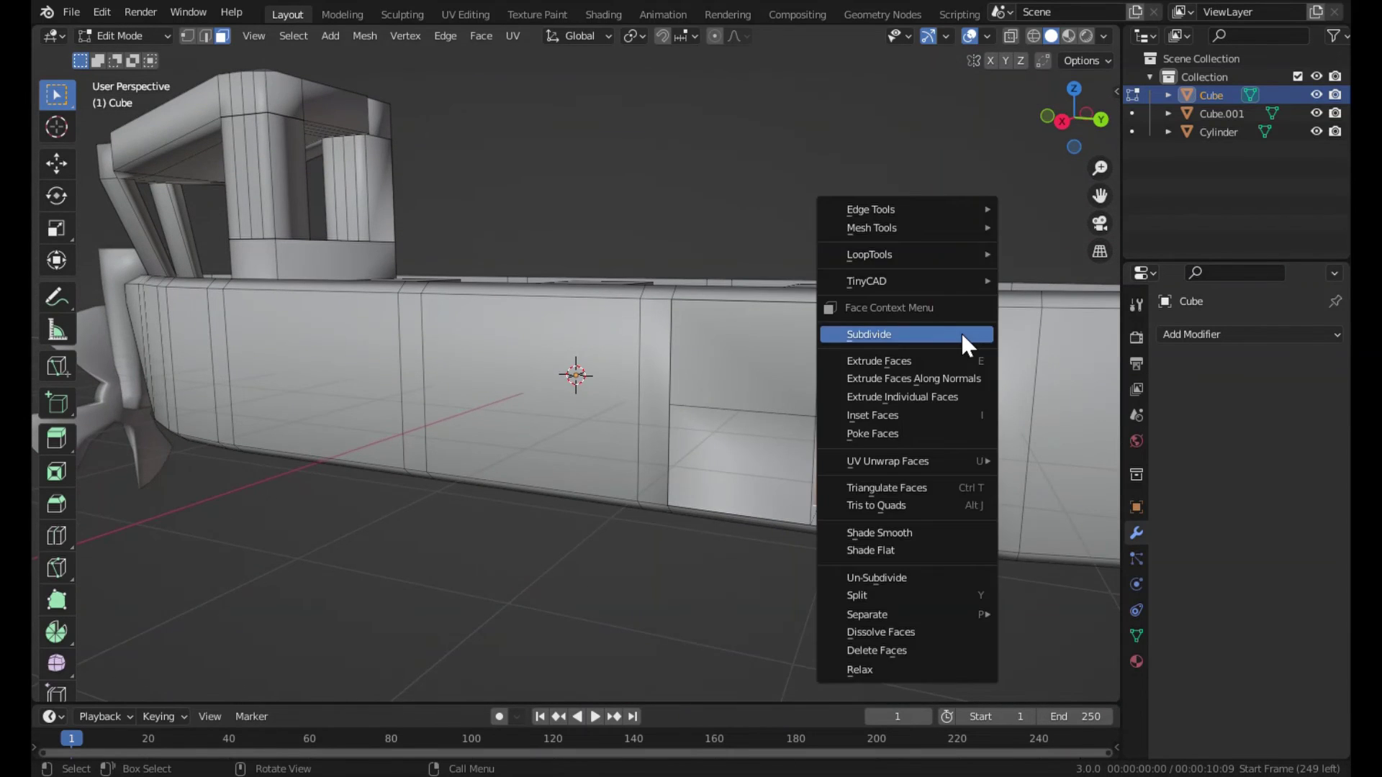
pyautogui.click(961, 333)
pyautogui.click(906, 491)
pyautogui.moveTo(876, 484)
pyautogui.mouseDown(button='middle')
pyautogui.moveTo(679, 586)
pyautogui.moveTo(905, 461)
pyautogui.moveTo(910, 386)
pyautogui.moveTo(806, 393)
pyautogui.mouseUp(button='middle')
pyautogui.press('e')
pyautogui.click(885, 487)
pyautogui.press('Tab')
pyautogui.press('Tab')
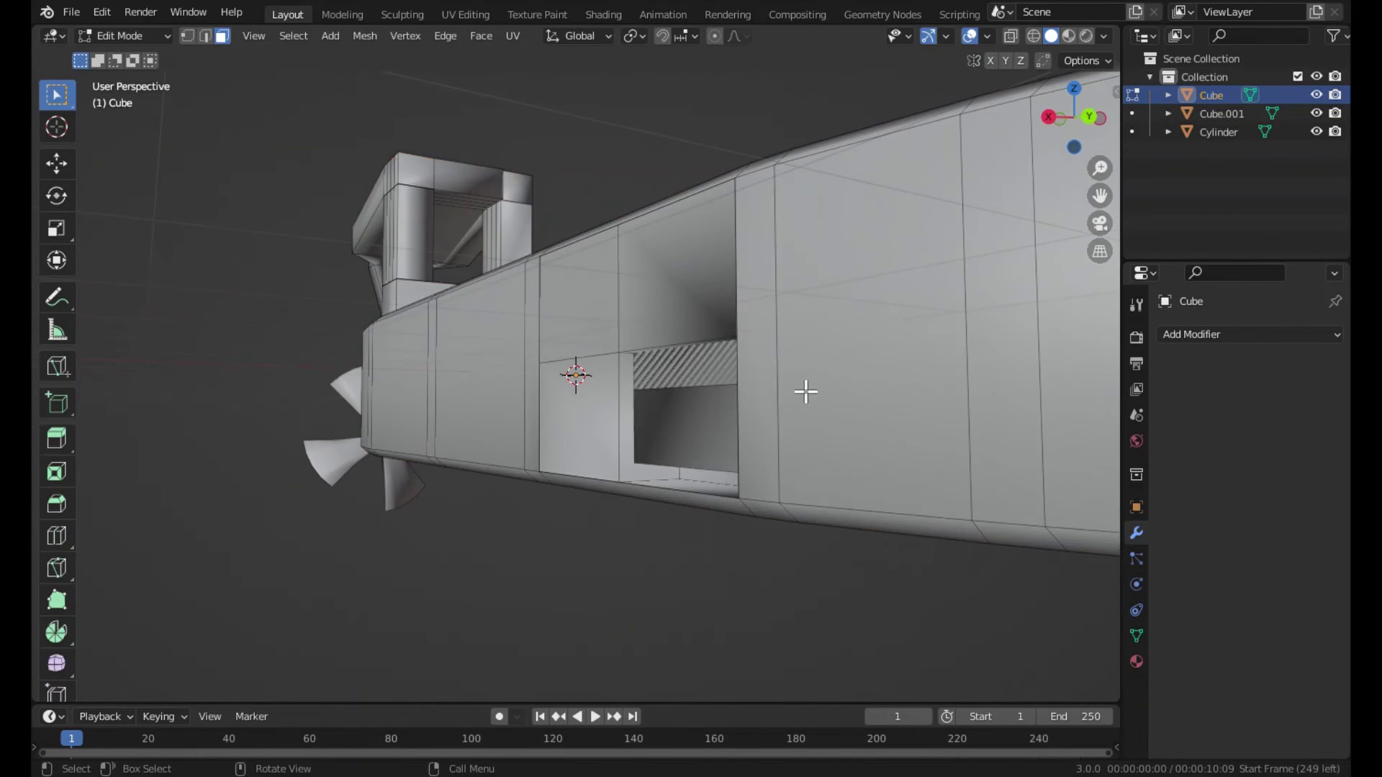
# In edge select mode, pick the edges bordering the gap and fill it with a face.
pyautogui.press('2')
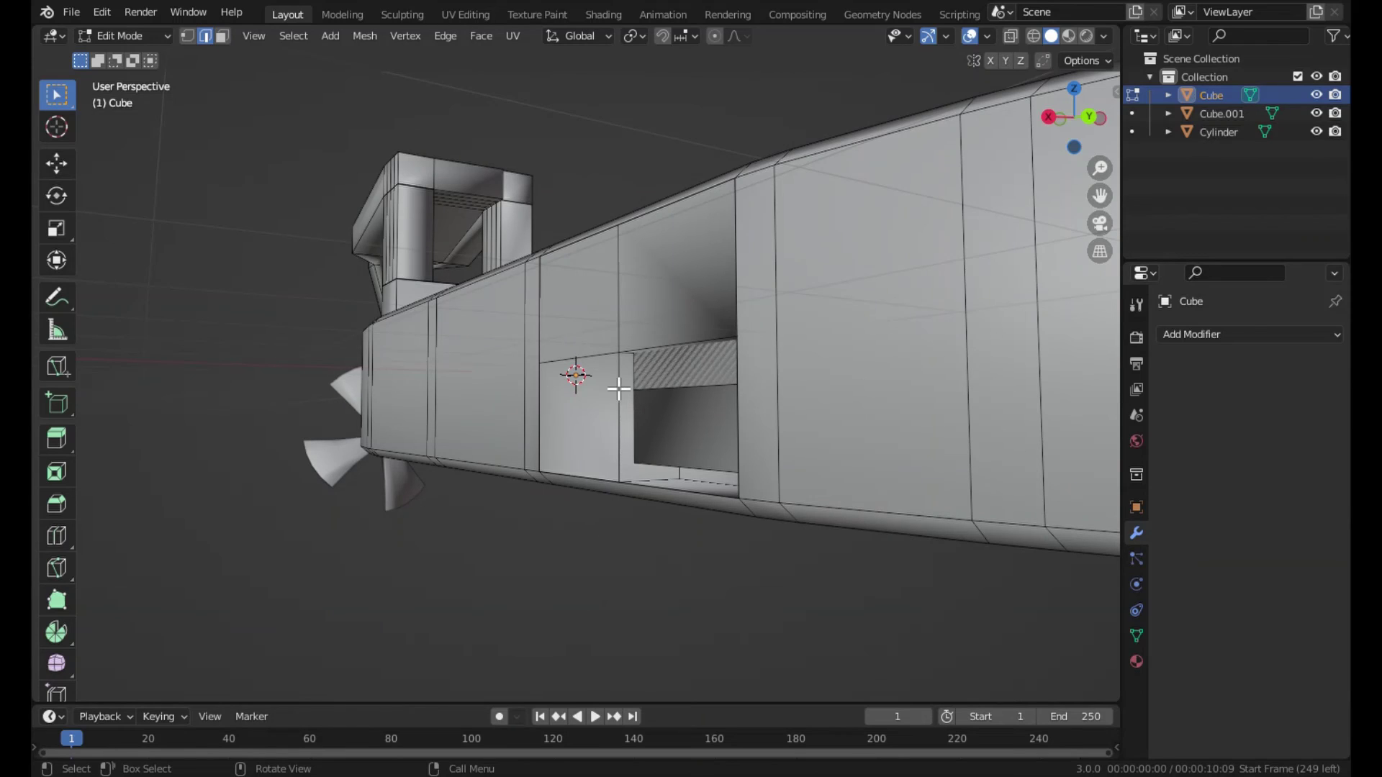
pyautogui.click(626, 385)
pyautogui.keyDown('shift'); pyautogui.click(673, 371); pyautogui.keyUp('shift')
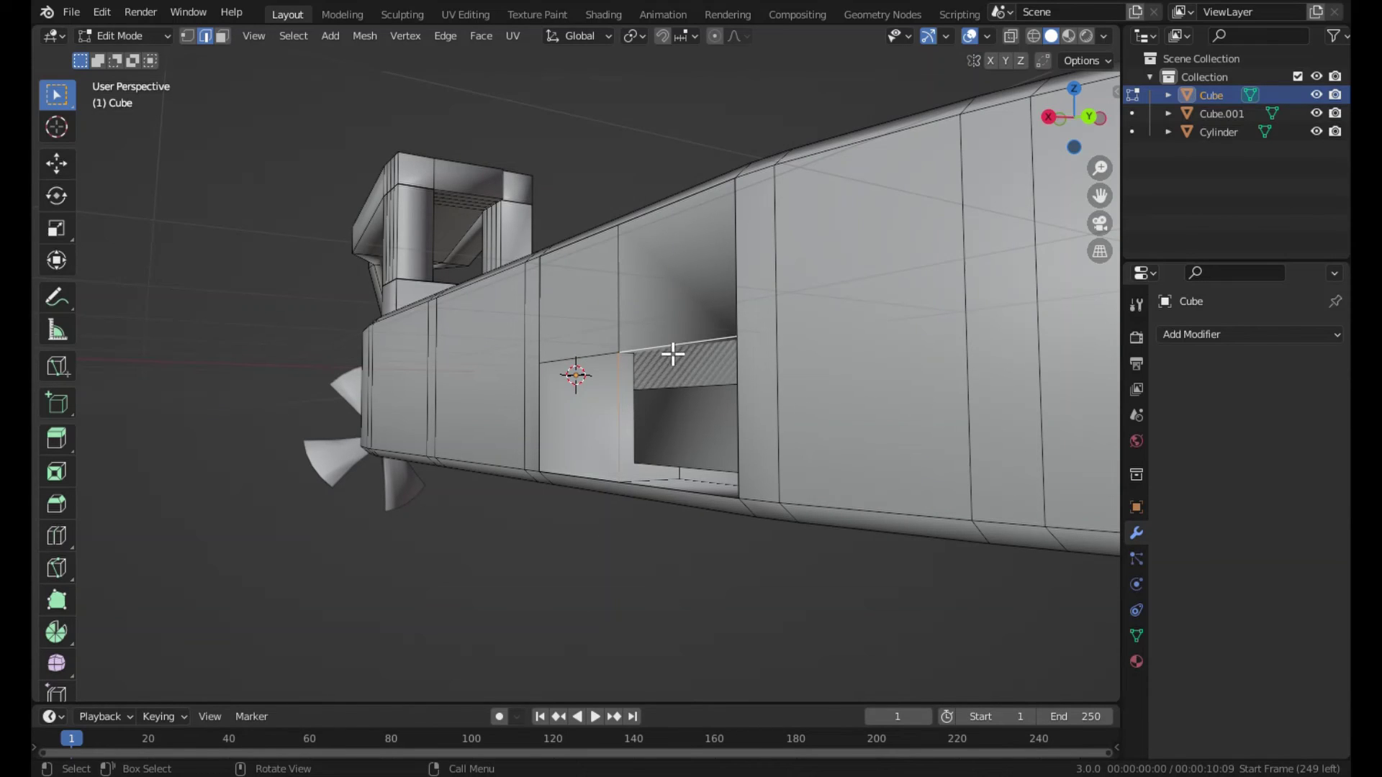
pyautogui.click(673, 353)
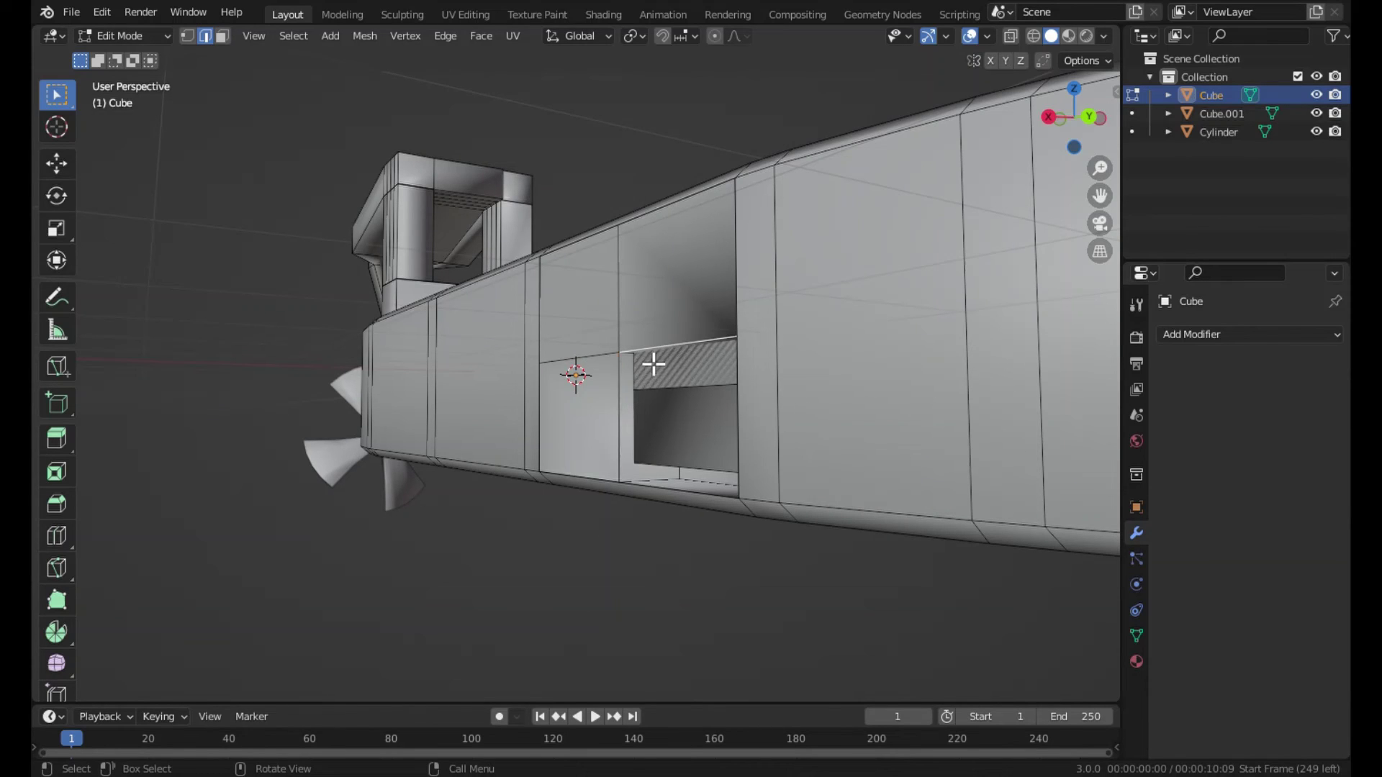
pyautogui.keyDown('shift'); pyautogui.click(673, 461); pyautogui.keyUp('shift')
pyautogui.press('f')
# Inset the face above the recess, then return to Object Mode.
pyautogui.press('Tab')
pyautogui.moveTo(676, 398); pyautogui.dragTo(838, 444, button='middle')
pyautogui.press('Tab')
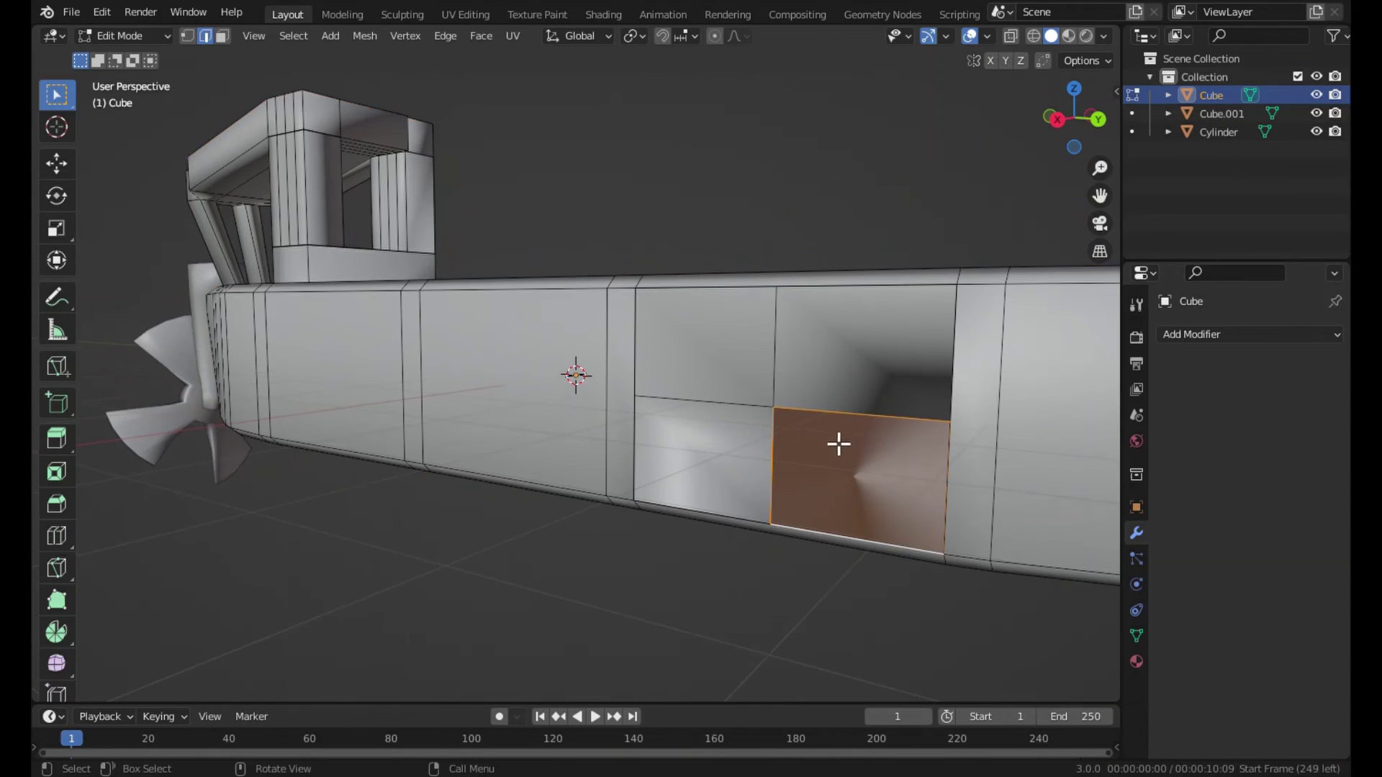
pyautogui.click(872, 459)
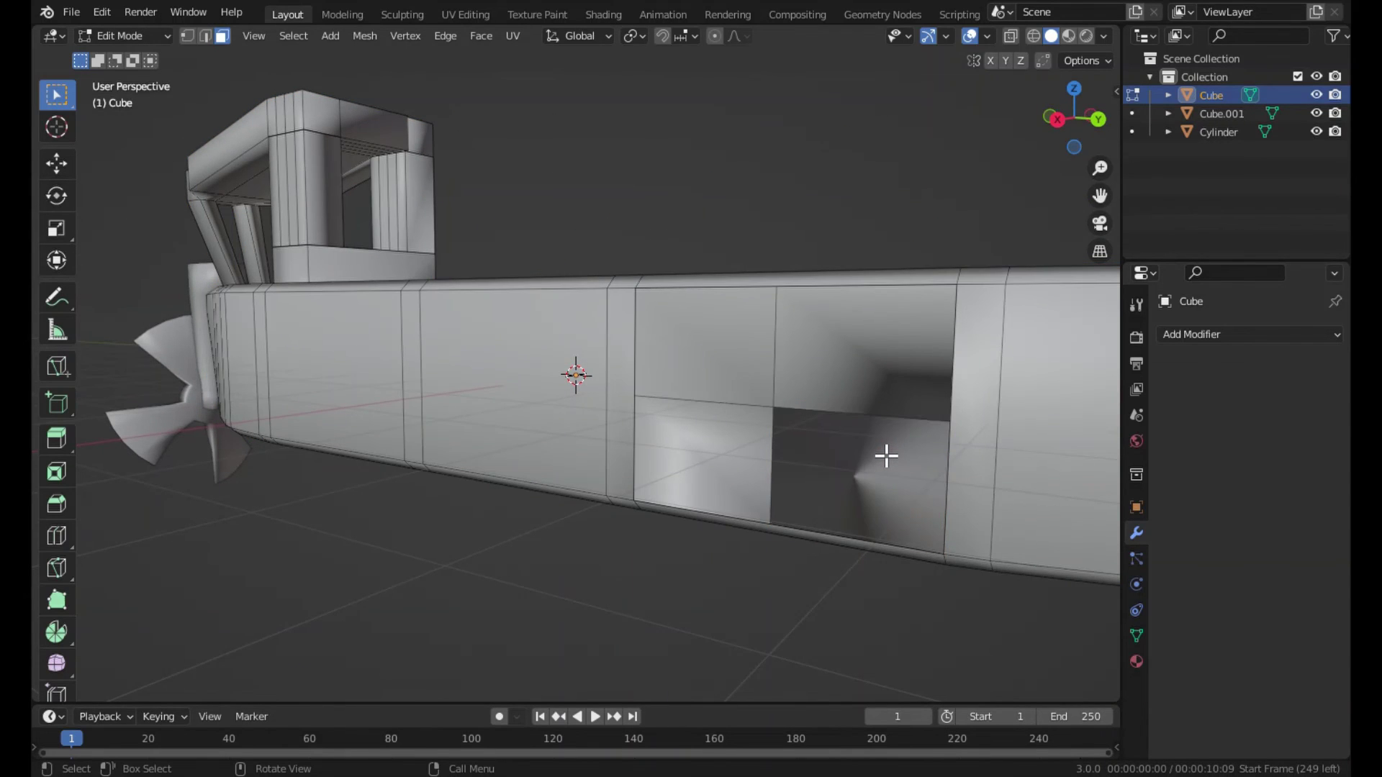
pyautogui.click(887, 456)
pyautogui.press('i')
pyautogui.click(916, 319)
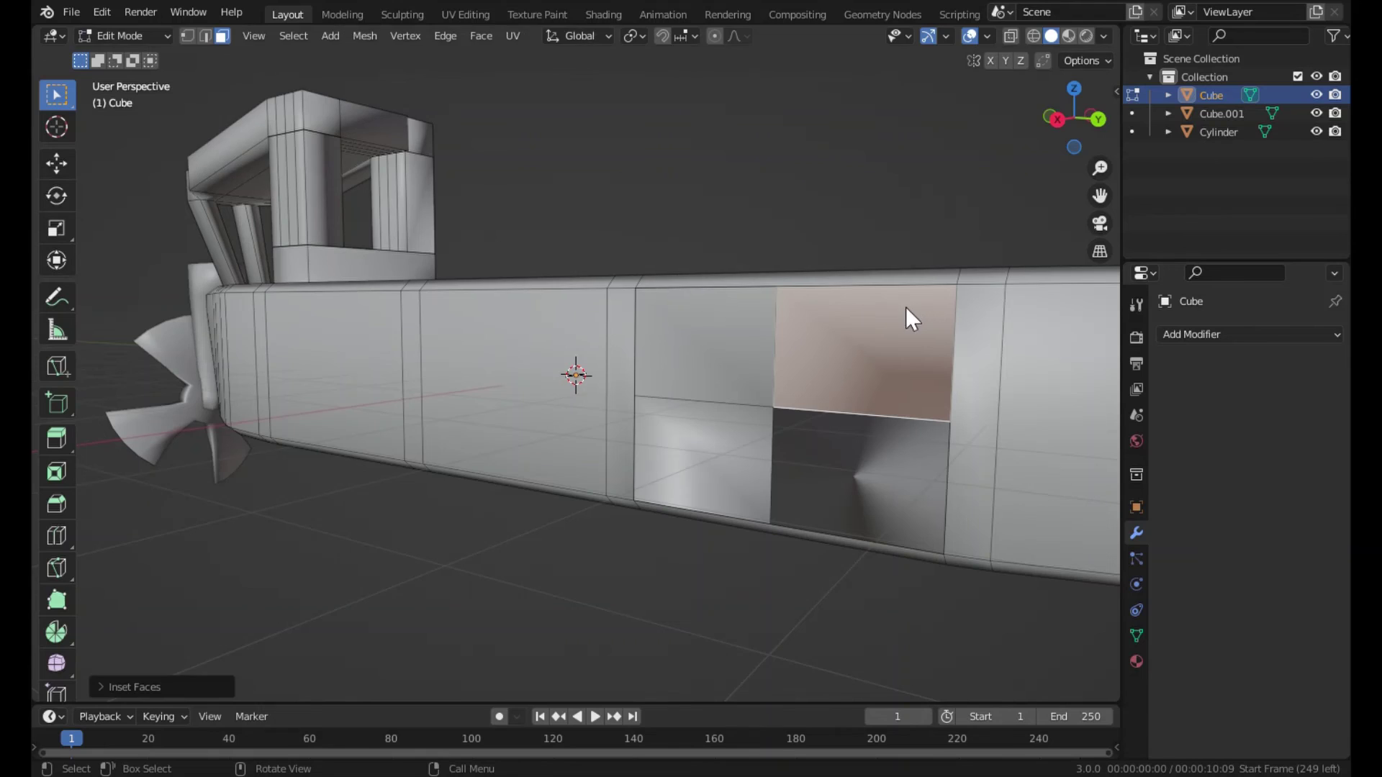
pyautogui.press('Tab')
pyautogui.moveTo(879, 310); pyautogui.dragTo(259, 382, button='middle')
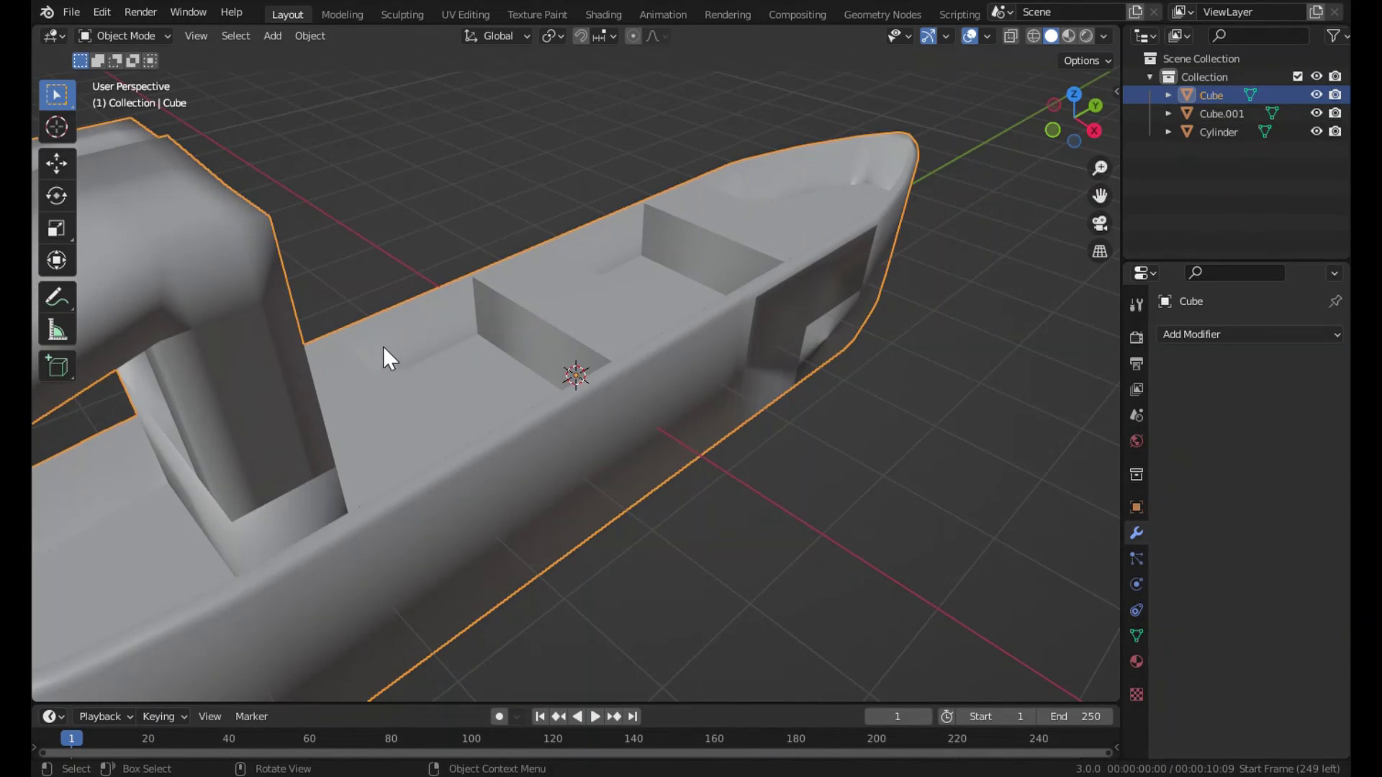
pyautogui.moveTo(207, 279)
pyautogui.mouseDown(button='middle')
pyautogui.moveTo(308, 246)
pyautogui.moveTo(290, 314)
pyautogui.moveTo(671, 260)
pyautogui.moveTo(803, 300)
pyautogui.mouseUp(button='middle')
pyautogui.moveTo(745, 369)
pyautogui.mouseDown(button='middle')
pyautogui.moveTo(692, 370)
pyautogui.moveTo(661, 403)
pyautogui.moveTo(706, 472)
pyautogui.moveTo(456, 391)
pyautogui.moveTo(624, 394)
pyautogui.moveTo(509, 411)
pyautogui.moveTo(734, 287)
pyautogui.moveTo(565, 107)
pyautogui.moveTo(470, 160)
pyautogui.moveTo(444, 328)
pyautogui.mouseUp(button='middle')
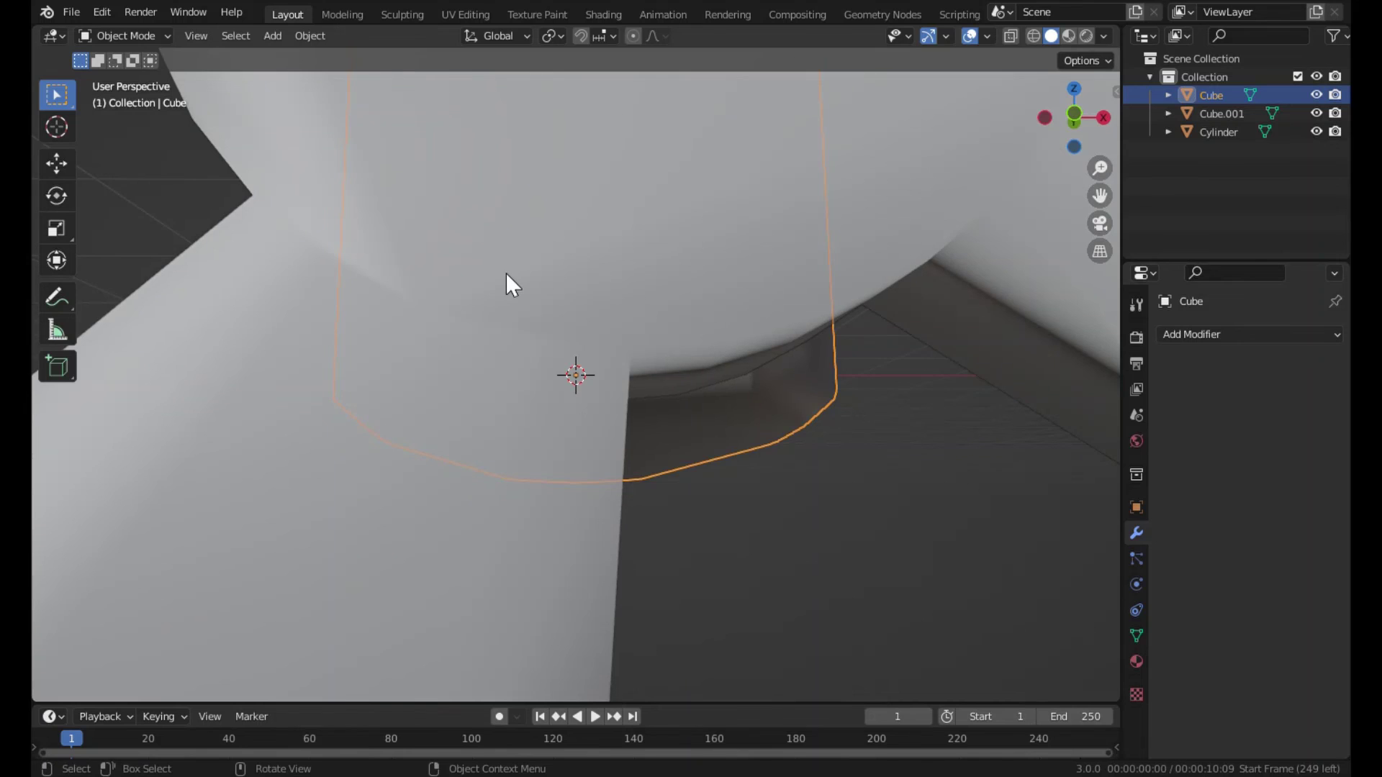
pyautogui.scroll(-3, 506, 274)
pyautogui.scroll(-4, 506, 275)
pyautogui.moveTo(578, 234); pyautogui.dragTo(787, 400, button='middle')
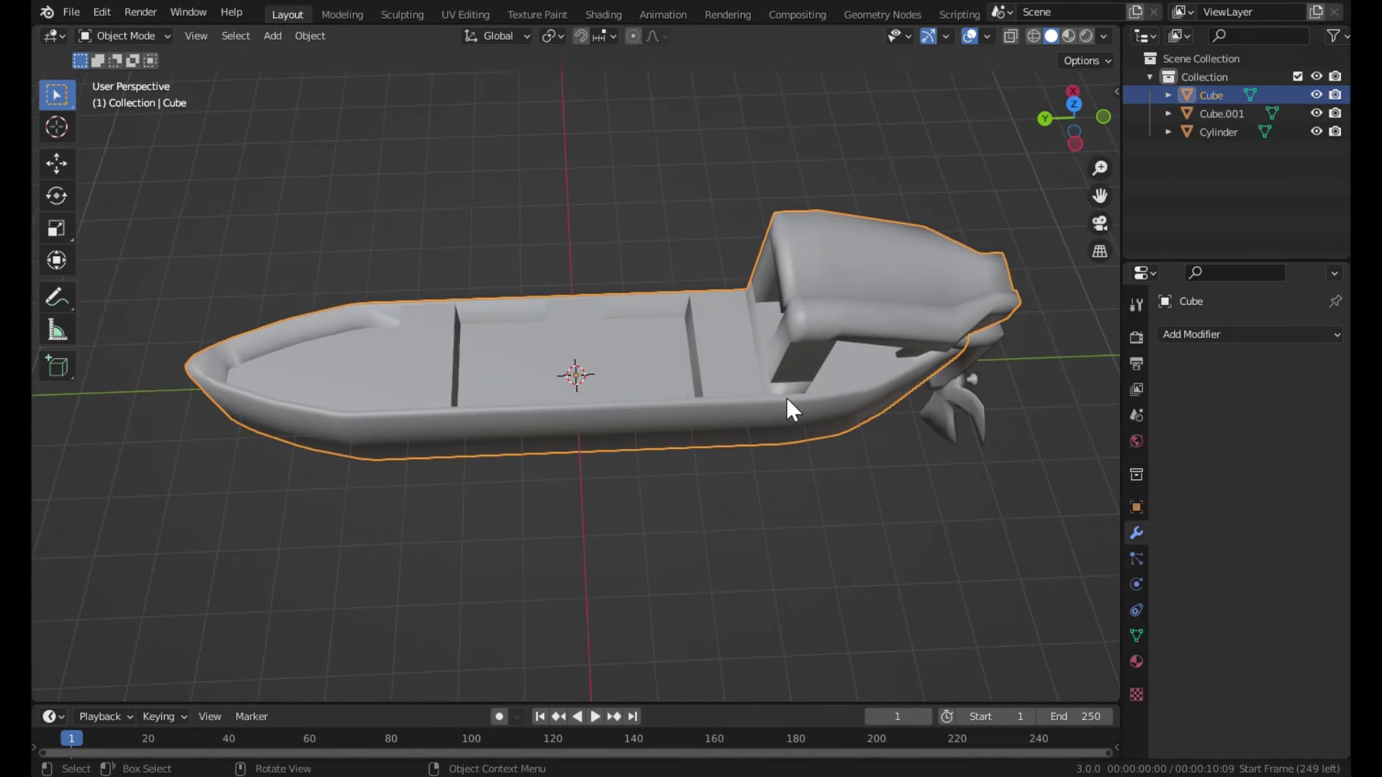
pyautogui.moveTo(630, 316)
pyautogui.mouseDown(button='middle')
pyautogui.moveTo(349, 457)
pyautogui.moveTo(247, 401)
pyautogui.mouseUp(button='middle')
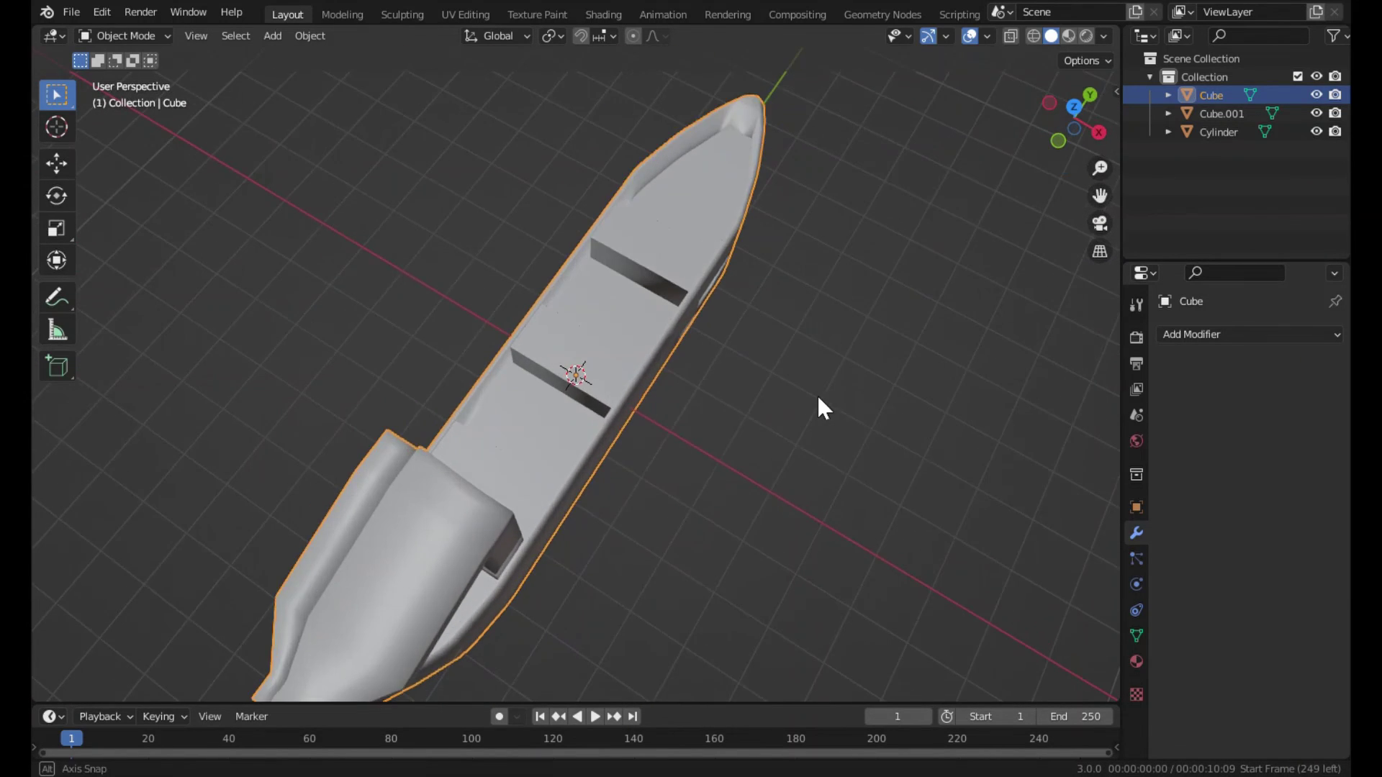
pyautogui.moveTo(820, 404); pyautogui.dragTo(647, 350, button='middle')
pyautogui.moveTo(675, 495)
pyautogui.mouseDown(button='middle')
pyautogui.moveTo(617, 365)
pyautogui.moveTo(586, 360)
pyautogui.moveTo(731, 395)
pyautogui.mouseUp(button='middle')
pyautogui.press('Tab')
pyautogui.click(769, 405)
pyautogui.scroll(1, 769, 405)
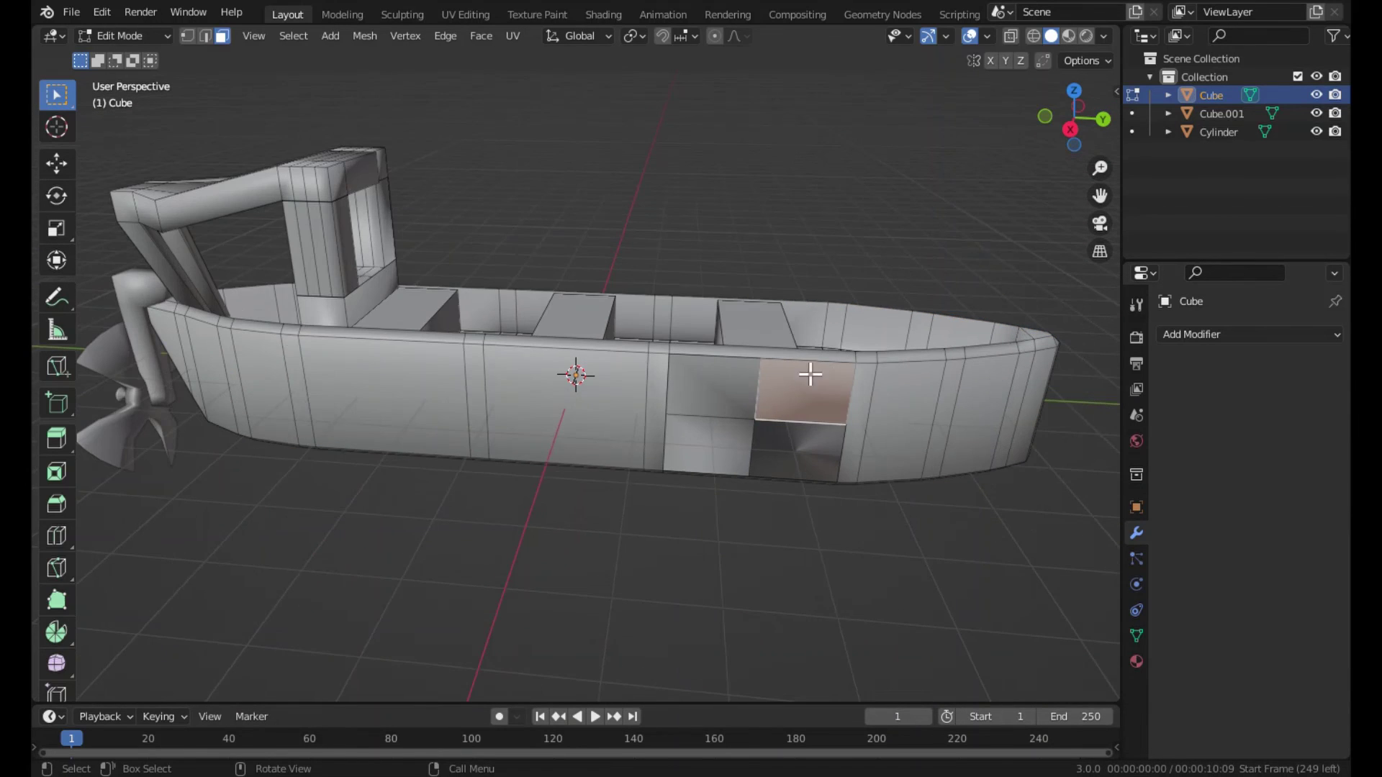
pyautogui.press('i')
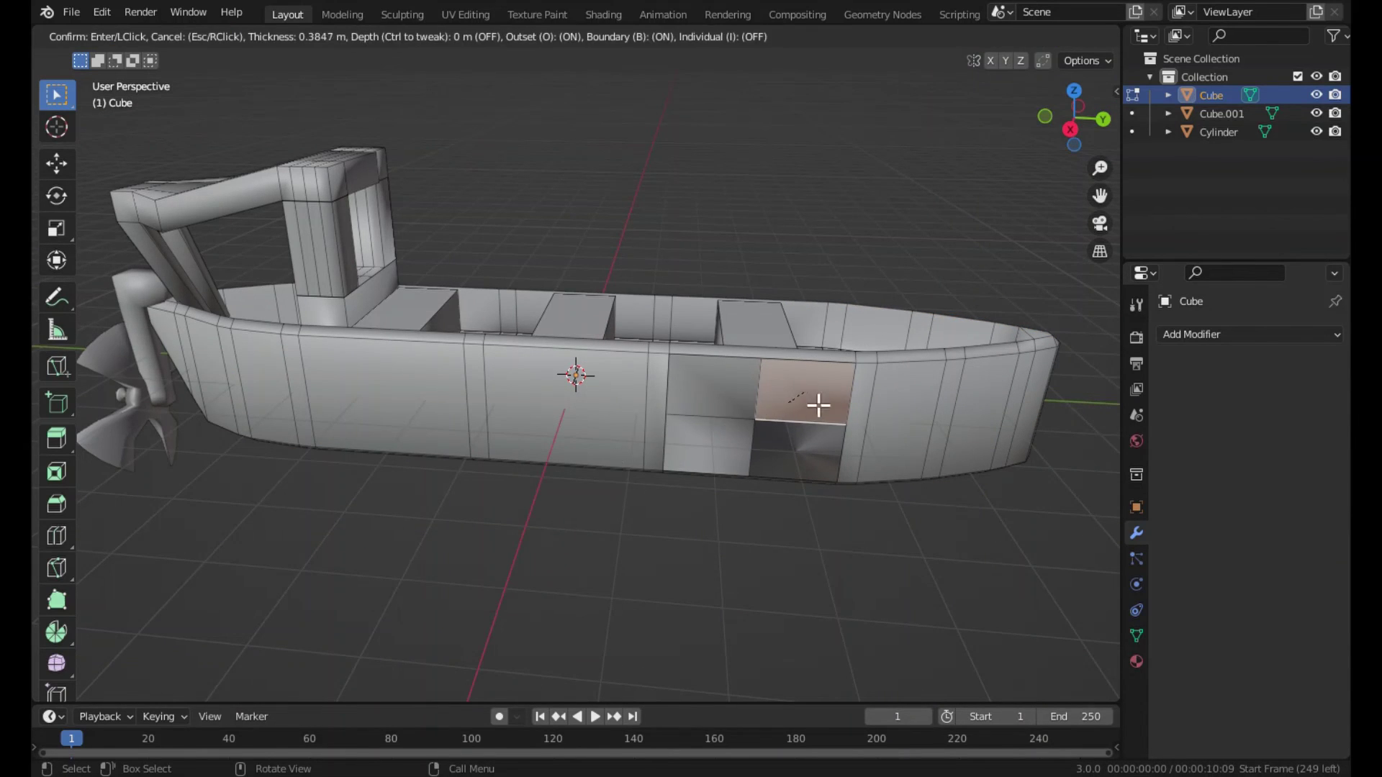
pyautogui.press('Escape')
pyautogui.click(833, 457)
pyautogui.press('i')
pyautogui.press('Escape')
pyautogui.press('Tab')
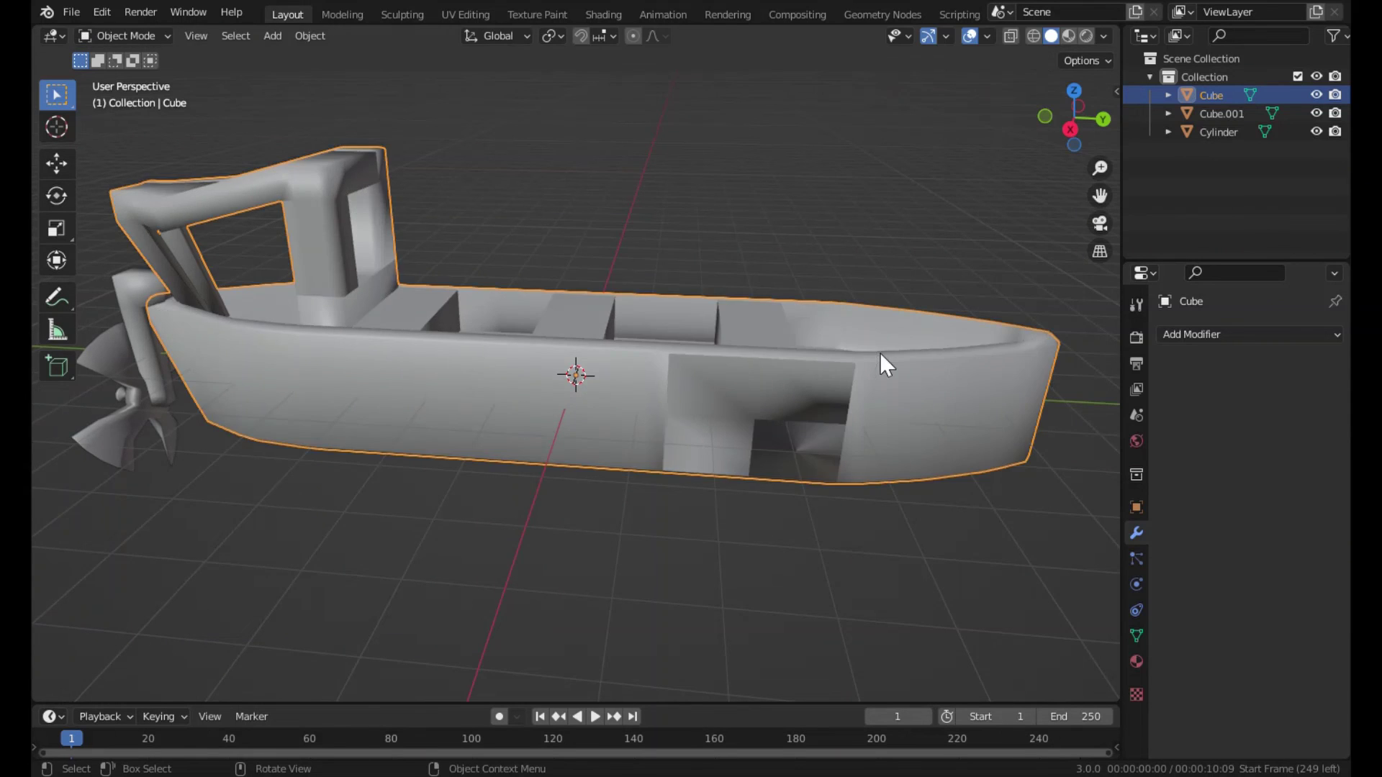
pyautogui.moveTo(880, 353)
pyautogui.mouseDown(button='middle')
pyautogui.moveTo(750, 282)
pyautogui.moveTo(511, 321)
pyautogui.moveTo(741, 487)
pyautogui.moveTo(662, 353)
pyautogui.moveTo(575, 295)
pyautogui.moveTo(690, 493)
pyautogui.moveTo(728, 366)
pyautogui.moveTo(819, 364)
pyautogui.moveTo(796, 383)
pyautogui.moveTo(726, 308)
pyautogui.moveTo(832, 341)
pyautogui.moveTo(922, 348)
pyautogui.mouseUp(button='middle')
pyautogui.scroll(4, 796, 383)
pyautogui.scroll(-3, 726, 308)
pyautogui.moveTo(520, 279); pyautogui.dragTo(655, 249, button='middle')
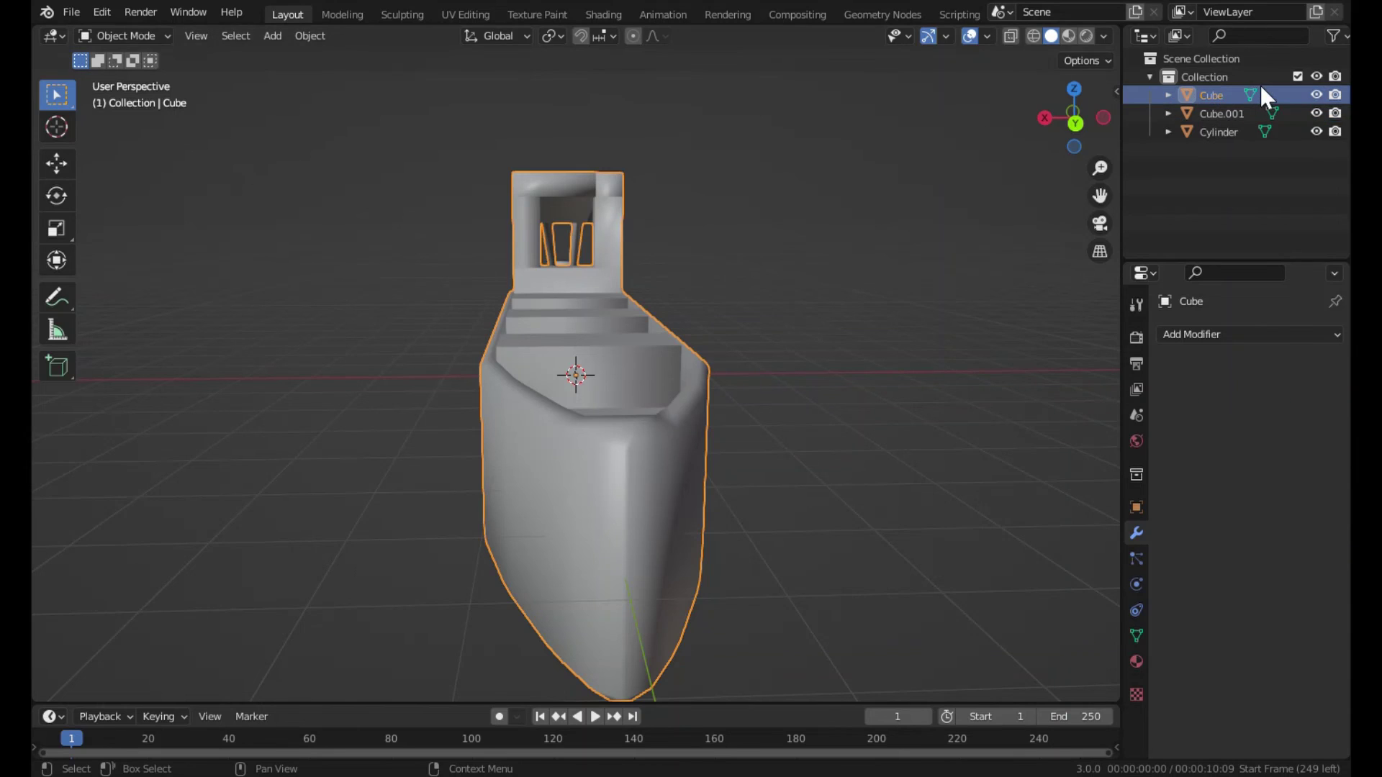